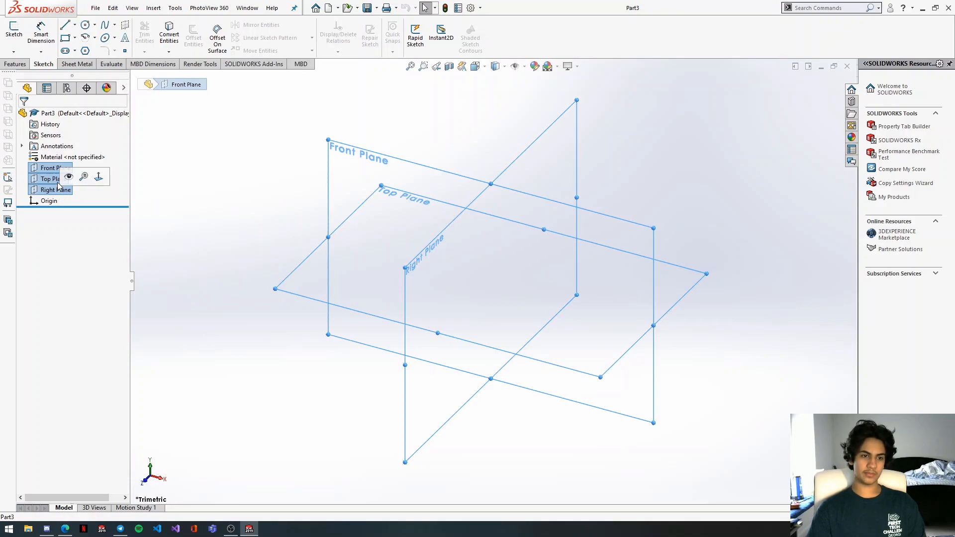
Show the Front, Top and Right planes and start a sketch on the Front Plane.
left_click(69, 176)
left_click(216, 182)
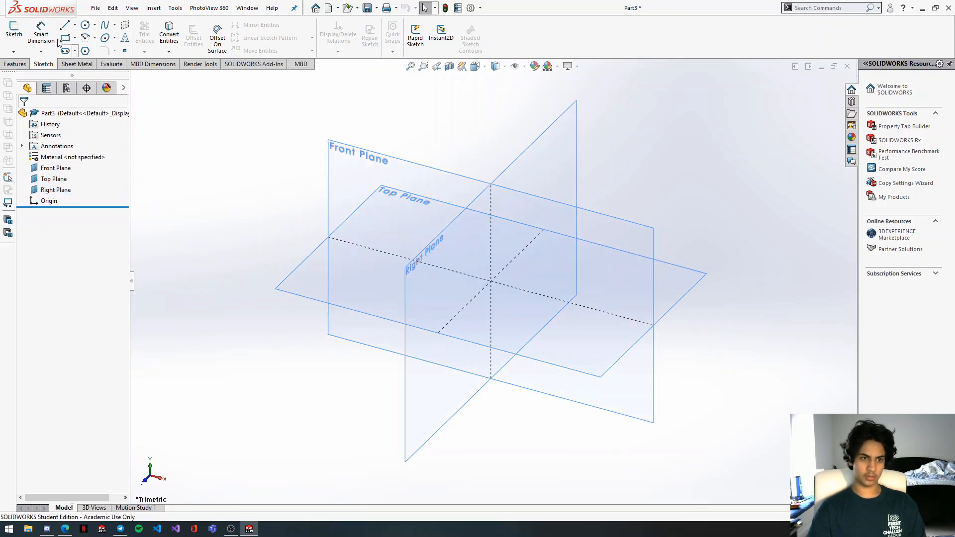
left_click(14, 30)
left_click(587, 258)
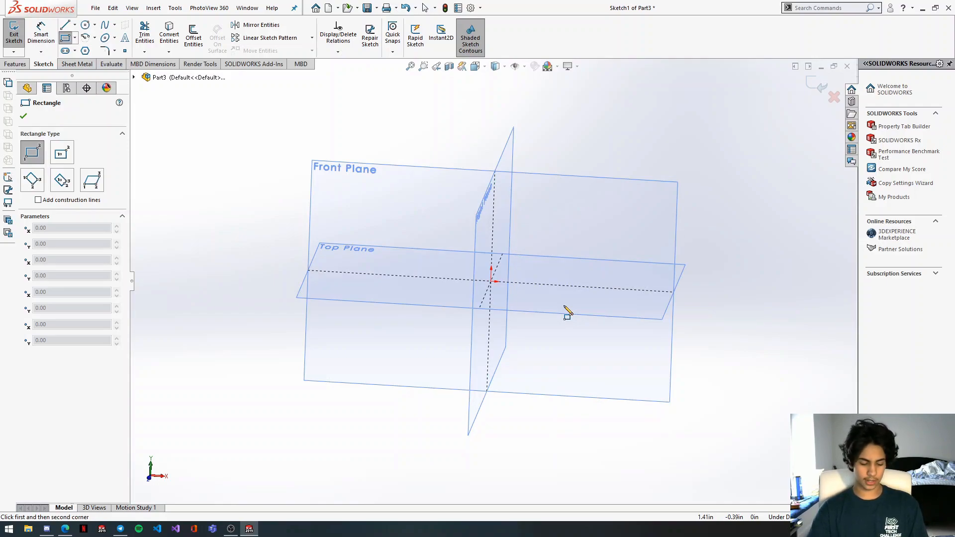
View the Front Plane straight on and sketch a corner rectangle about 5.23 by 1.49 in across the origin.
key("ctrl+space")
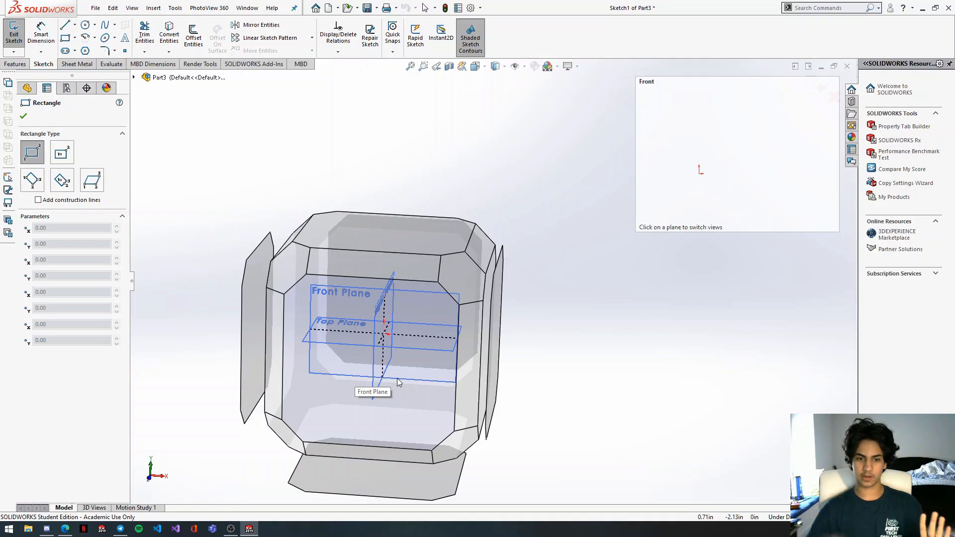
left_click(398, 354)
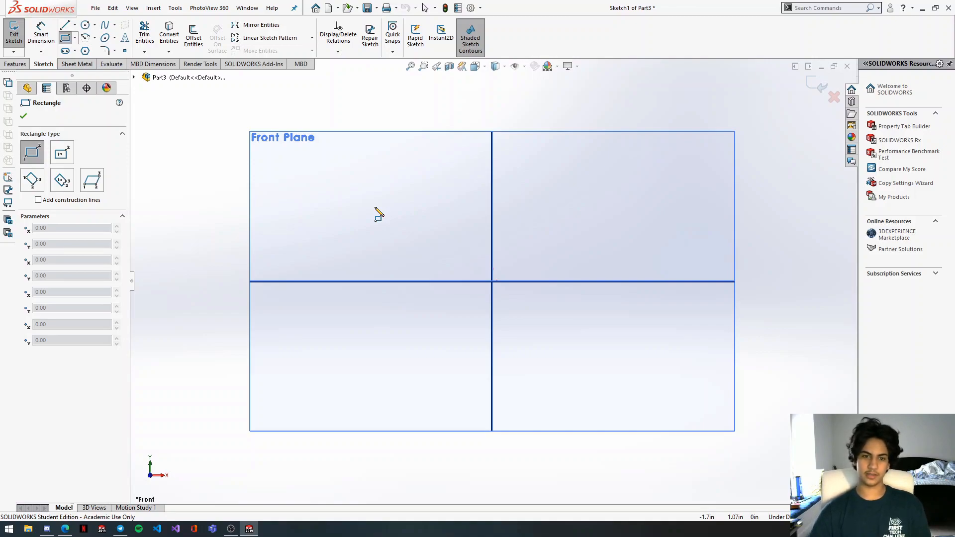
left_click(342, 207)
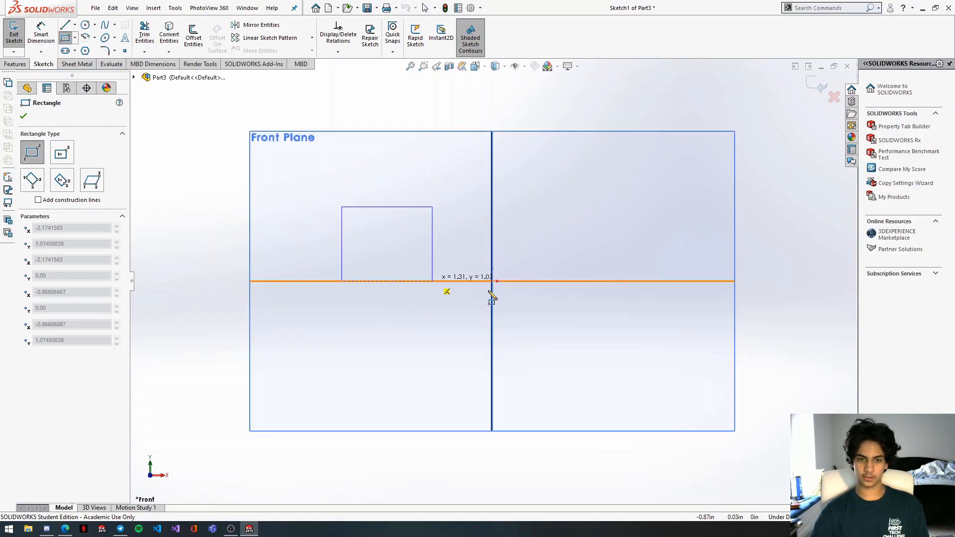
left_click(704, 310)
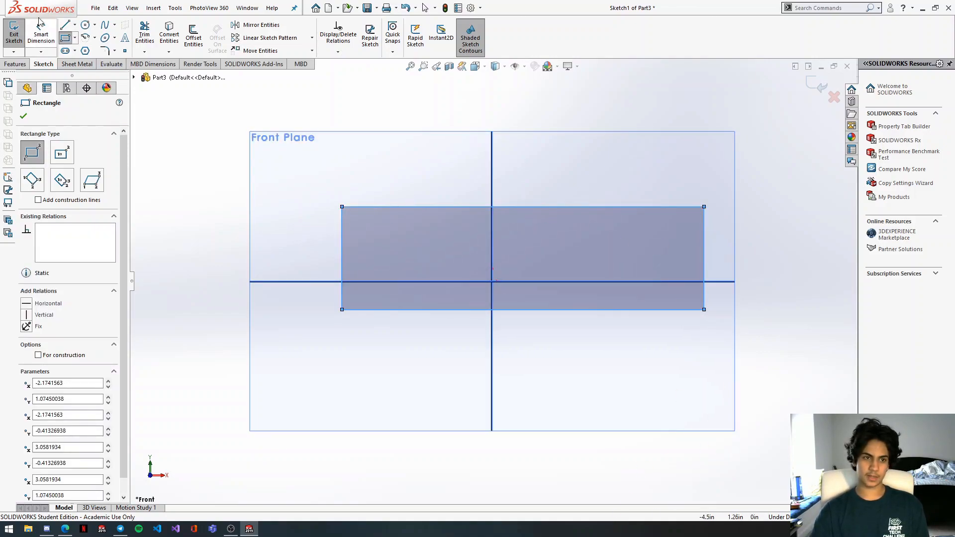
Dimension the rectangle's upper edge to 17 in and its right edge to 80 mm.
left_click(44, 37)
left_click(395, 206)
left_click(369, 177)
type("17")
key("Return")
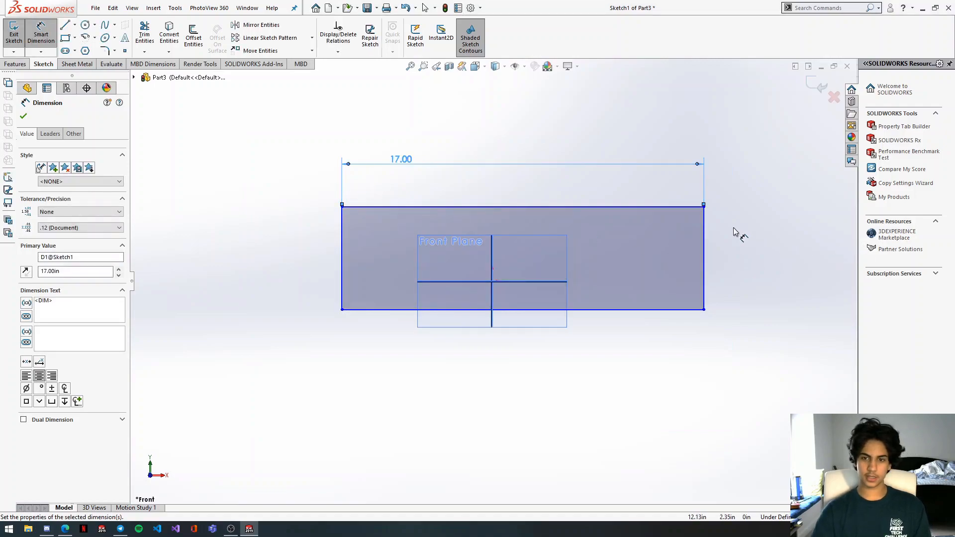
left_click(705, 234)
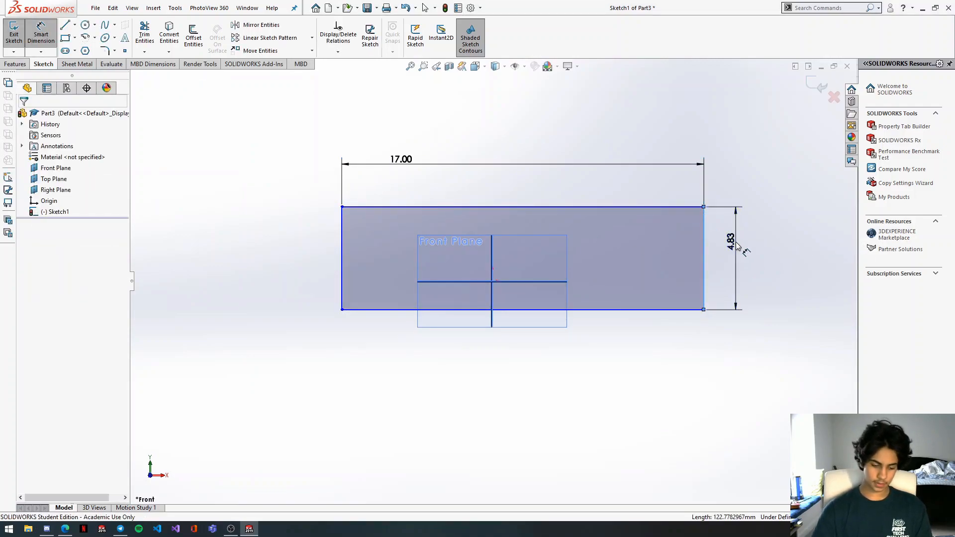
left_click(737, 247)
type("80mm")
key("Return")
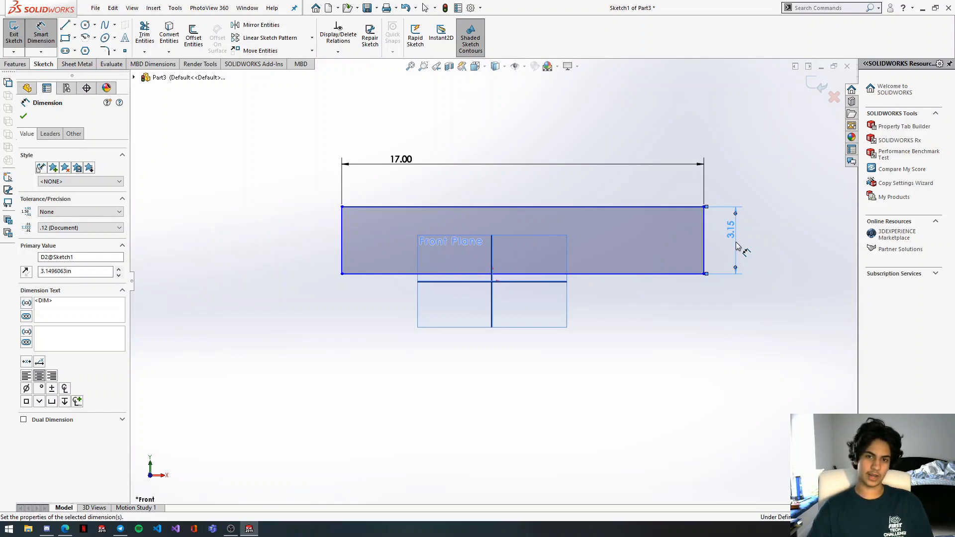
mouse_move(620, 243)
middle_mouse_down()
mouse_move(644, 253)
mouse_move(625, 258)
mouse_move(600, 215)
mouse_move(582, 214)
middle_mouse_up()
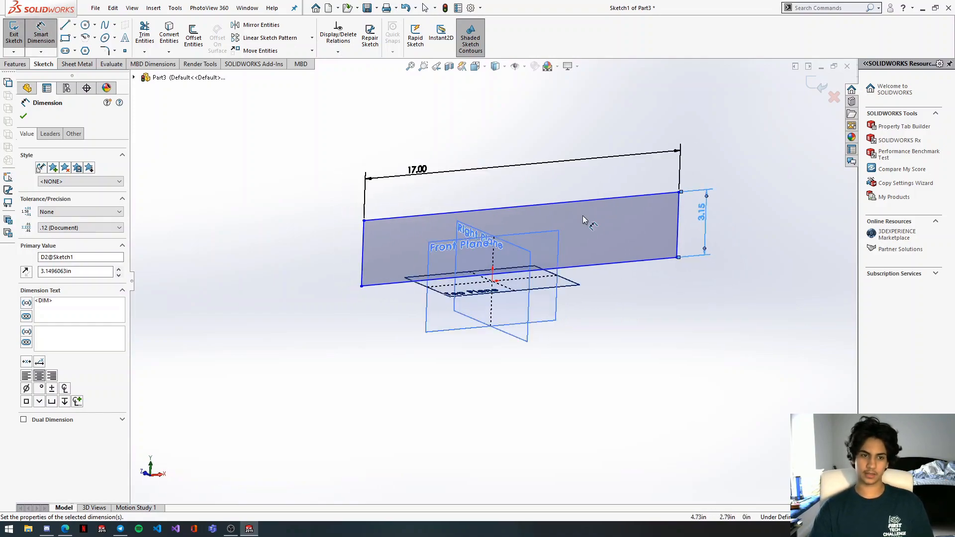
middle_click_drag(583, 216, 629, 225)
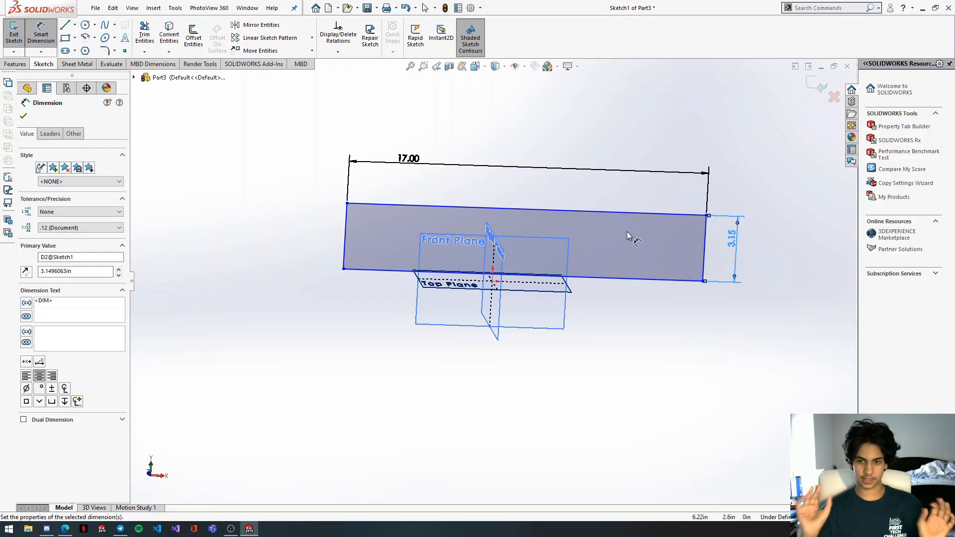
mouse_move(627, 232)
middle_mouse_down()
mouse_move(682, 196)
mouse_move(687, 216)
mouse_move(672, 185)
mouse_move(652, 179)
mouse_move(654, 158)
mouse_move(667, 179)
middle_mouse_up()
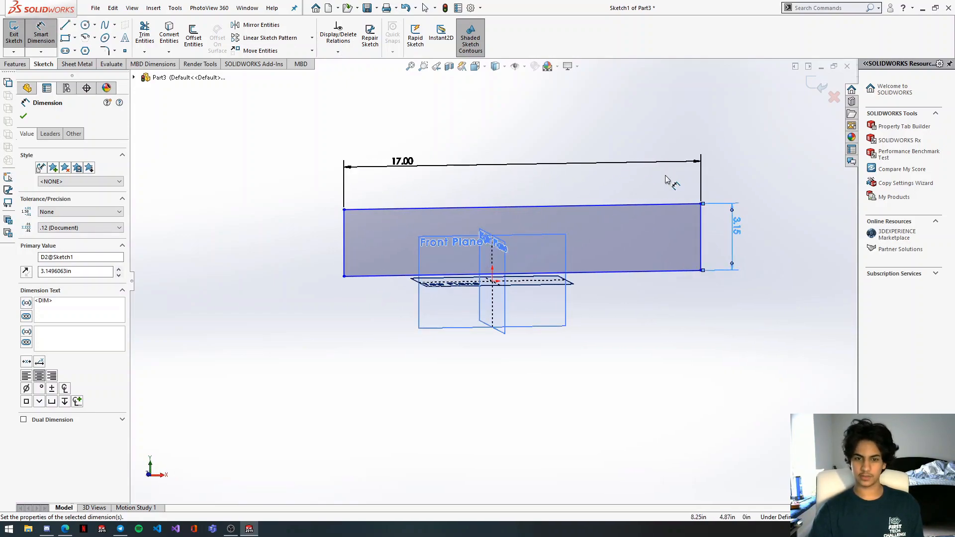
middle_click_drag(653, 214, 659, 243)
scroll(701, 246, "down", 4)
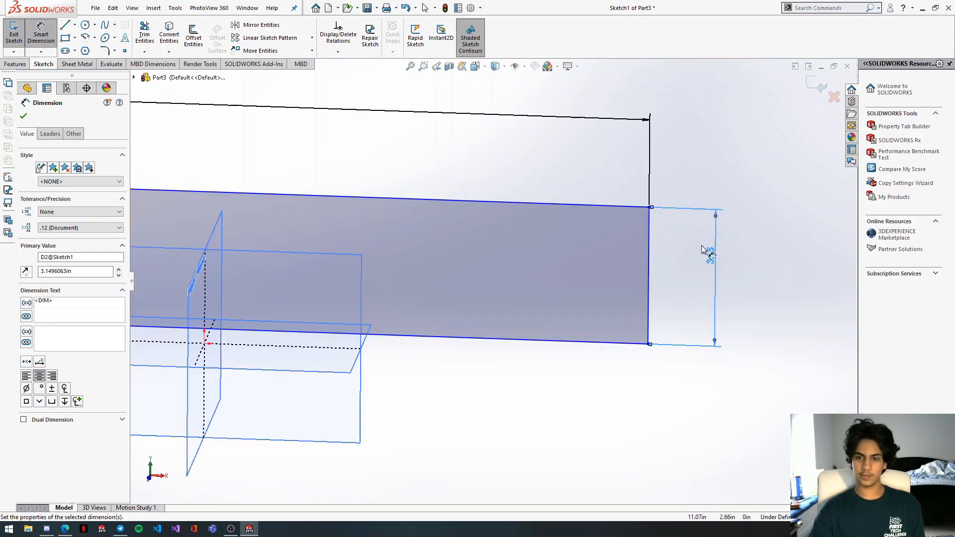
scroll(662, 256, "up", 2)
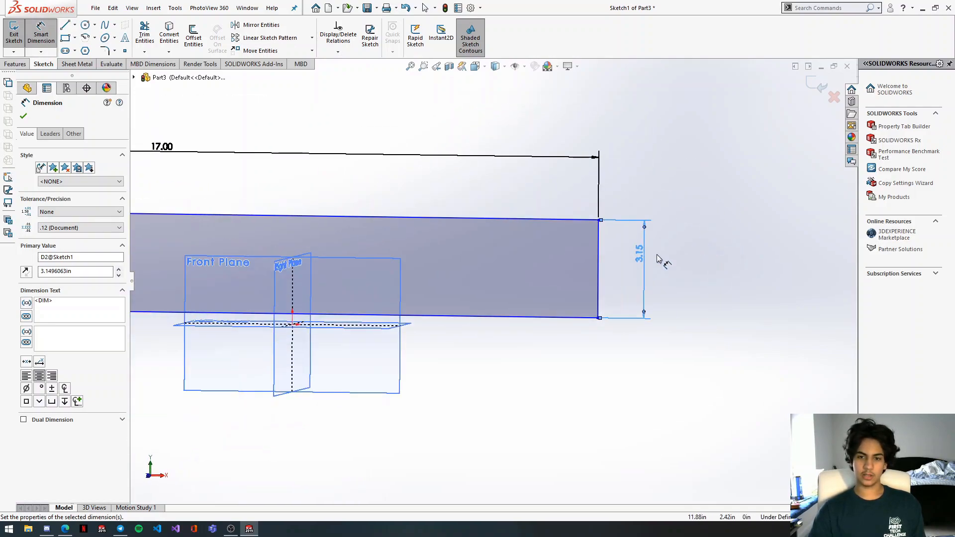
scroll(657, 256, "up", 3)
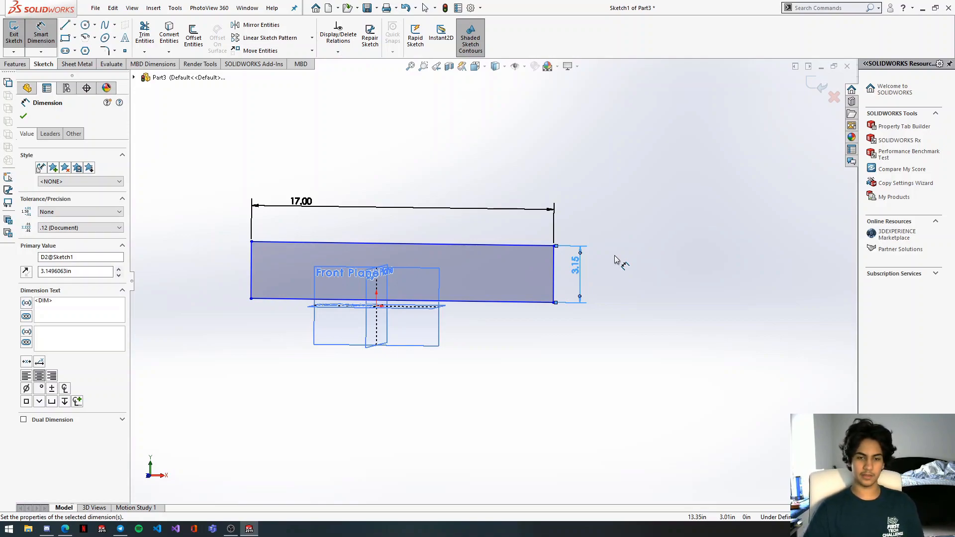
scroll(405, 224, "down", 4)
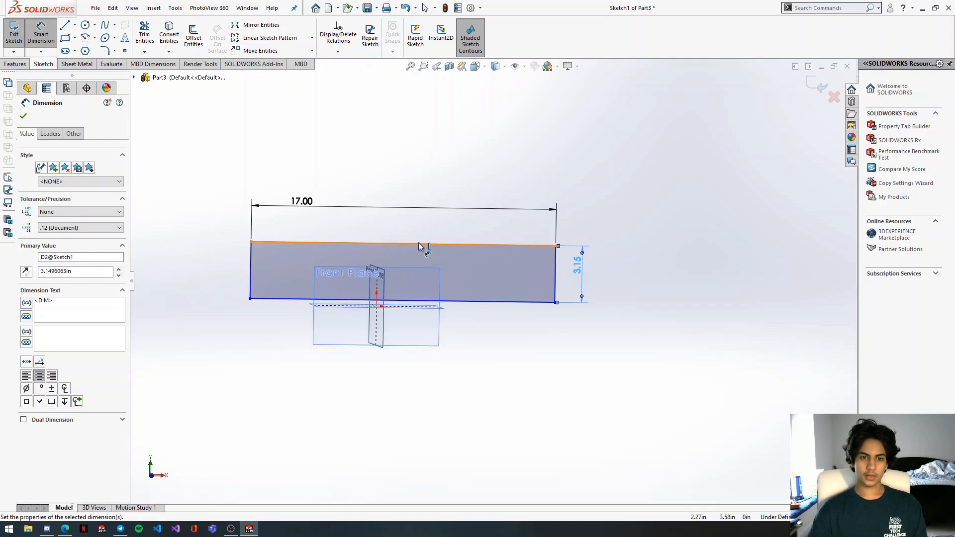
Extrude the rectangle as a blind boss with a depth of 1/8 in.
left_click(14, 64)
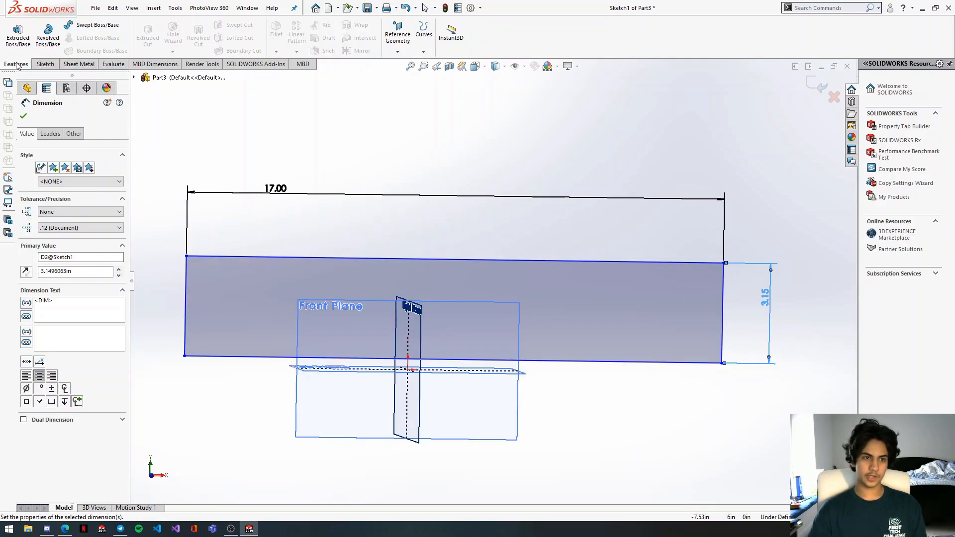
left_click(18, 32)
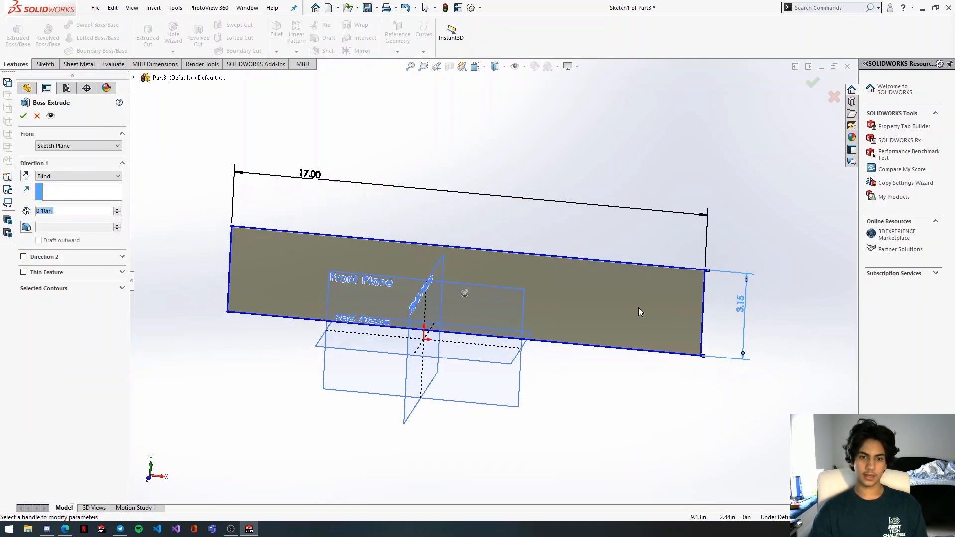
type("1/9")
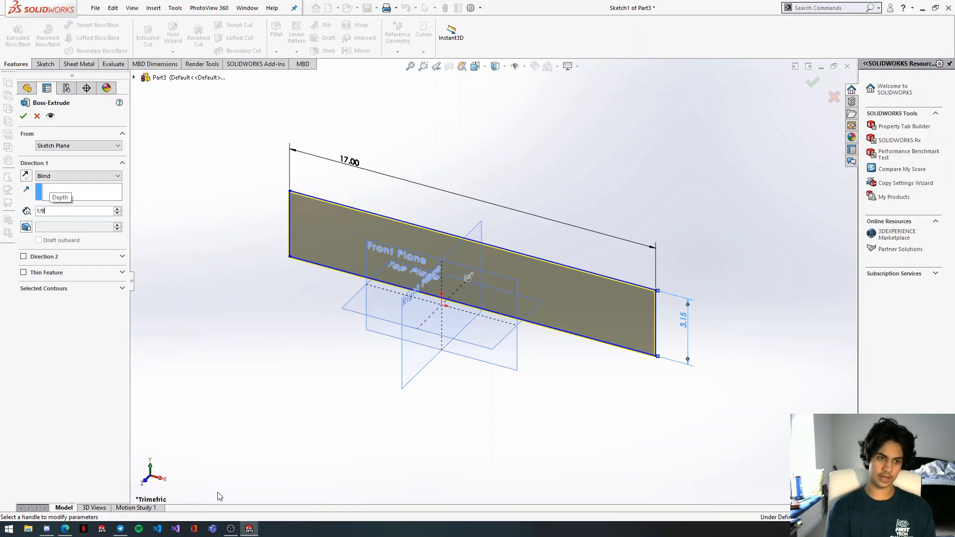
key("Return")
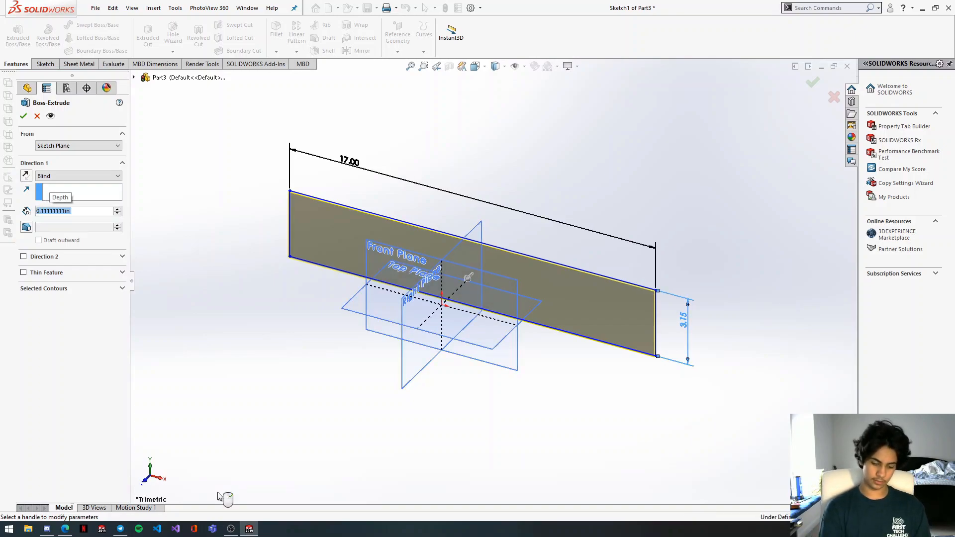
type("1/8")
key("Return")
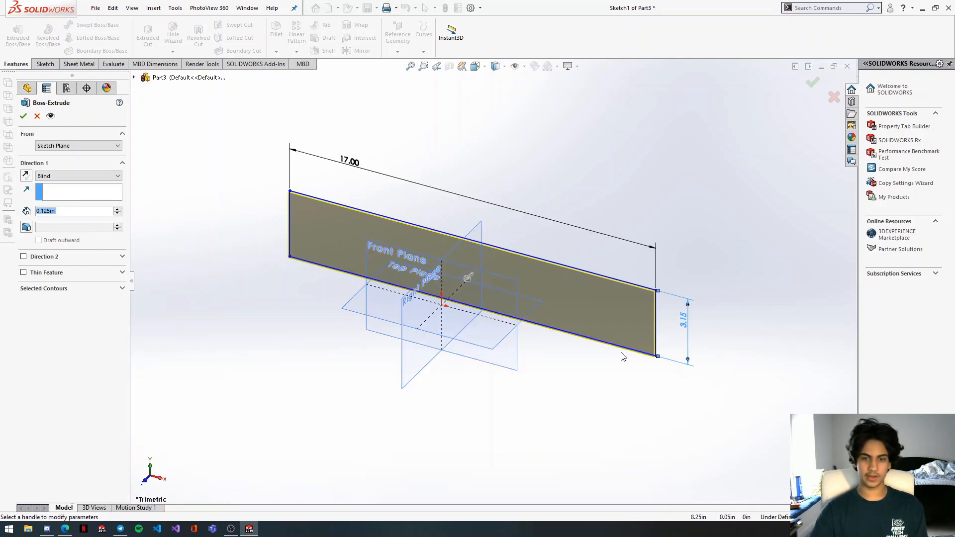
middle_click_drag(622, 357, 622, 344)
scroll(370, 228, "down", 2)
middle_click_drag(369, 231, 384, 252)
left_click(24, 117)
scroll(513, 280, "down", 1)
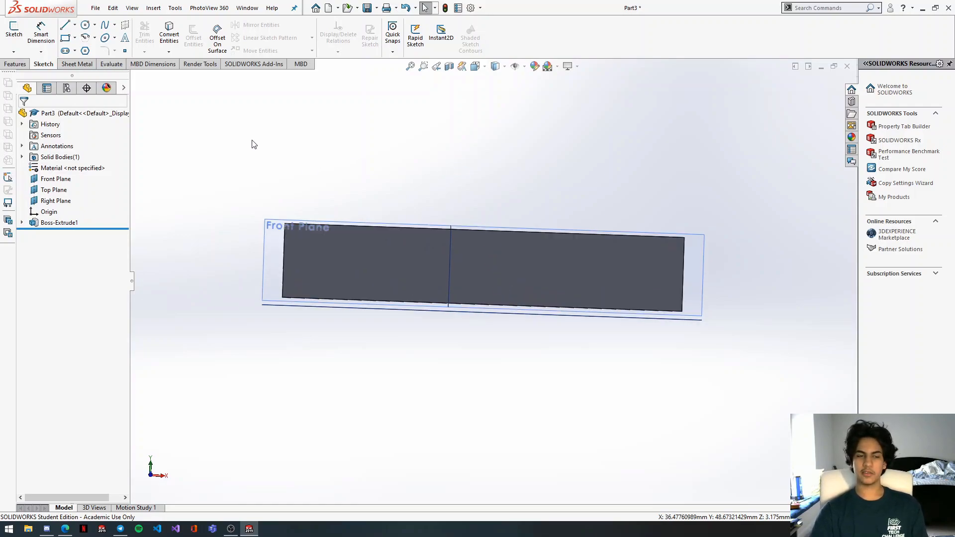
Start a sketch on the plate's large face and draw a horizontal line inward from its left edge's midpoint, ending before the vertical plane line.
left_click(65, 25)
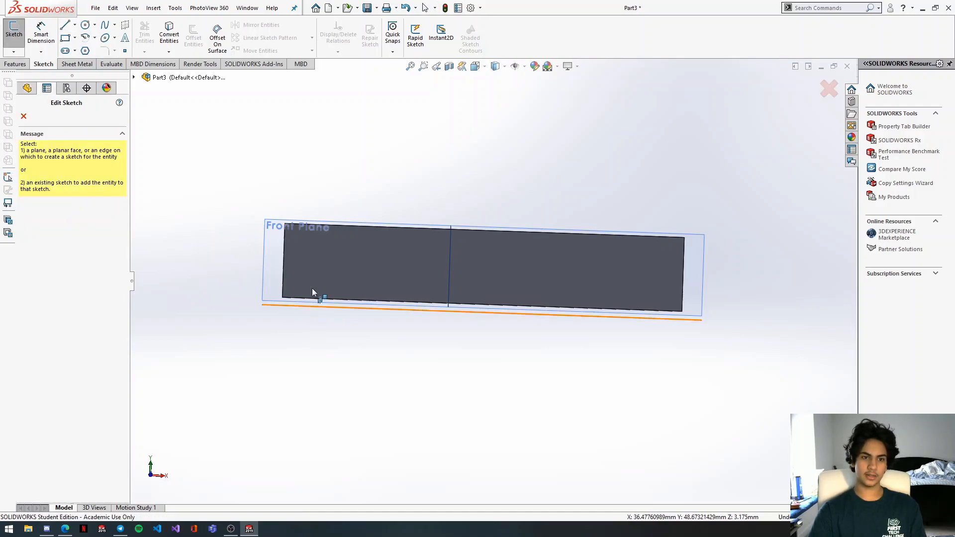
scroll(323, 293, "down", 2)
left_click(661, 279)
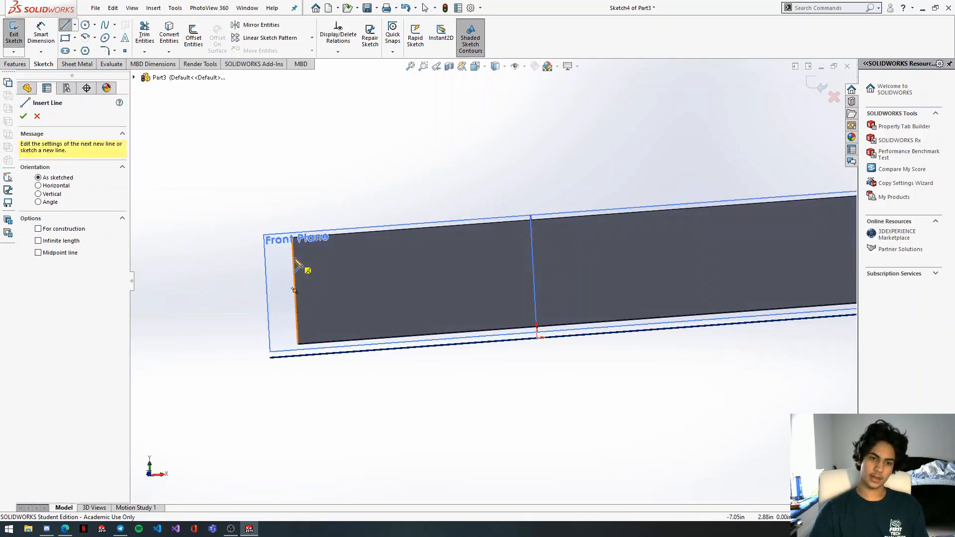
left_click(294, 290)
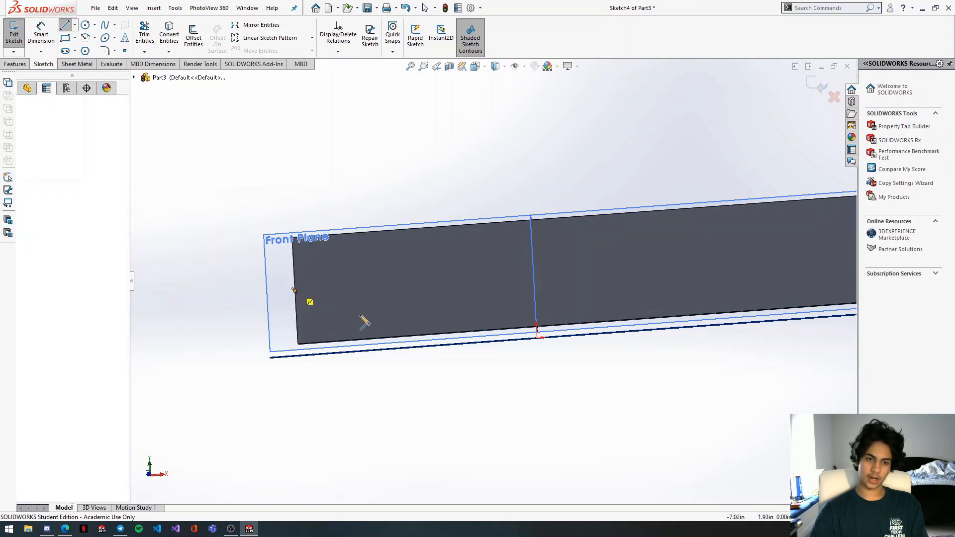
scroll(534, 291, "up", 2)
scroll(535, 288, "down", 1)
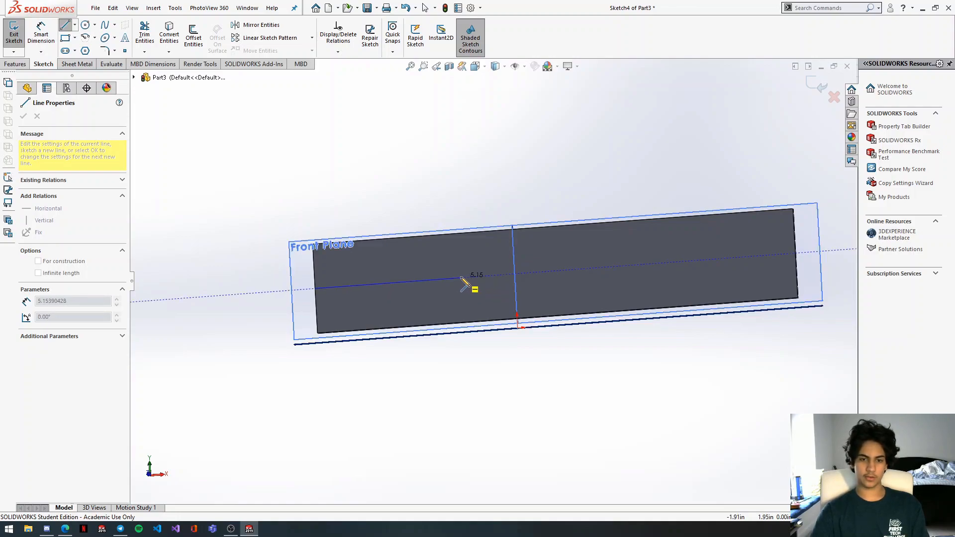
left_click(439, 280)
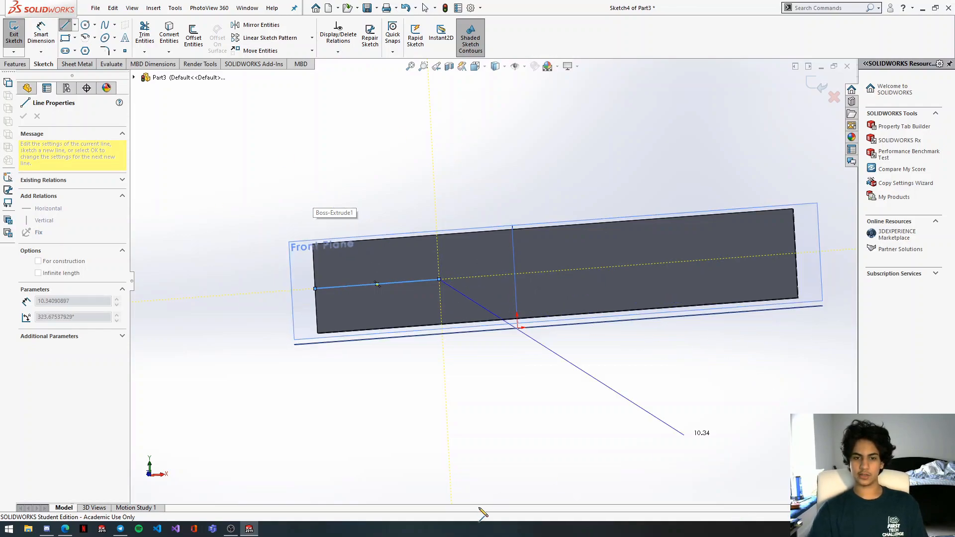
key("Escape")
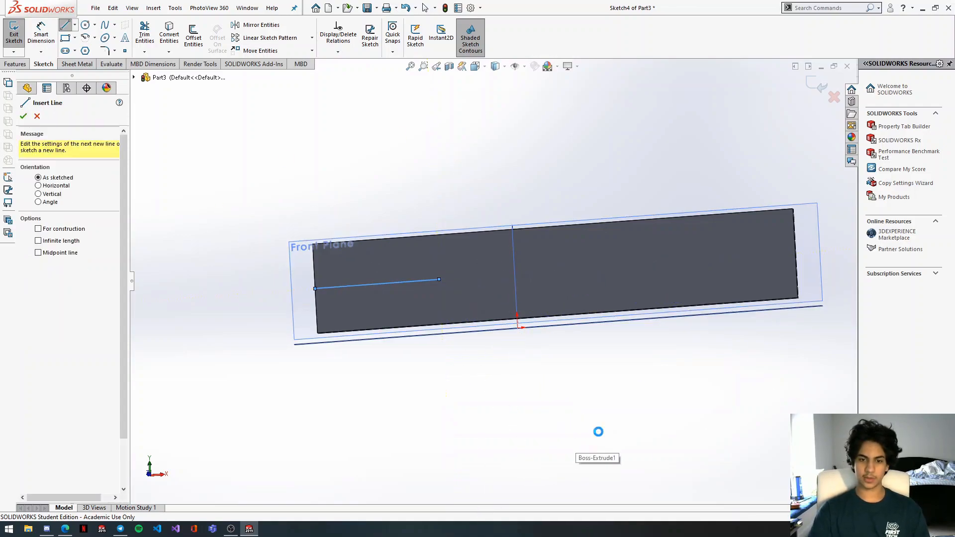
key("Escape")
key("f")
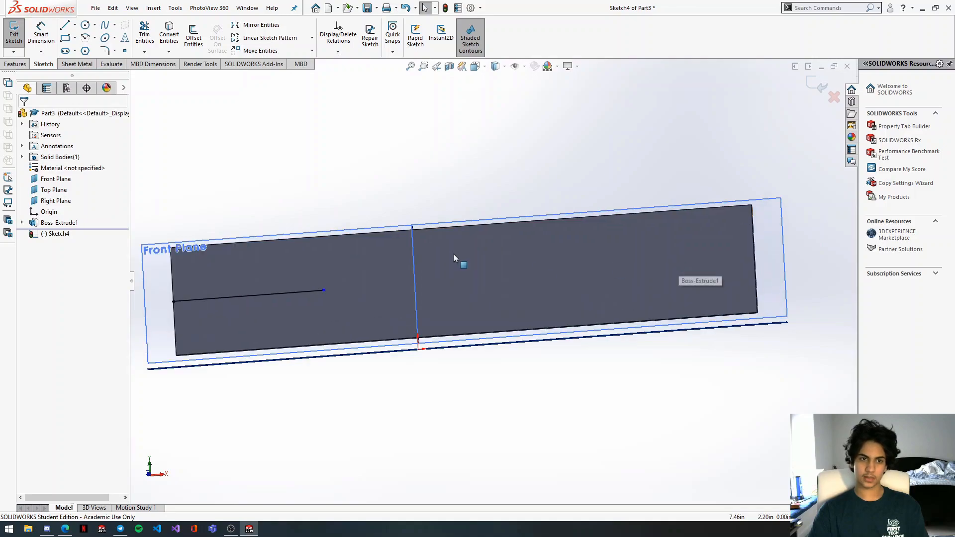
Draw a second horizontal line inward from the midpoint of the plate's right edge, stopping short of the middle.
left_click(67, 28)
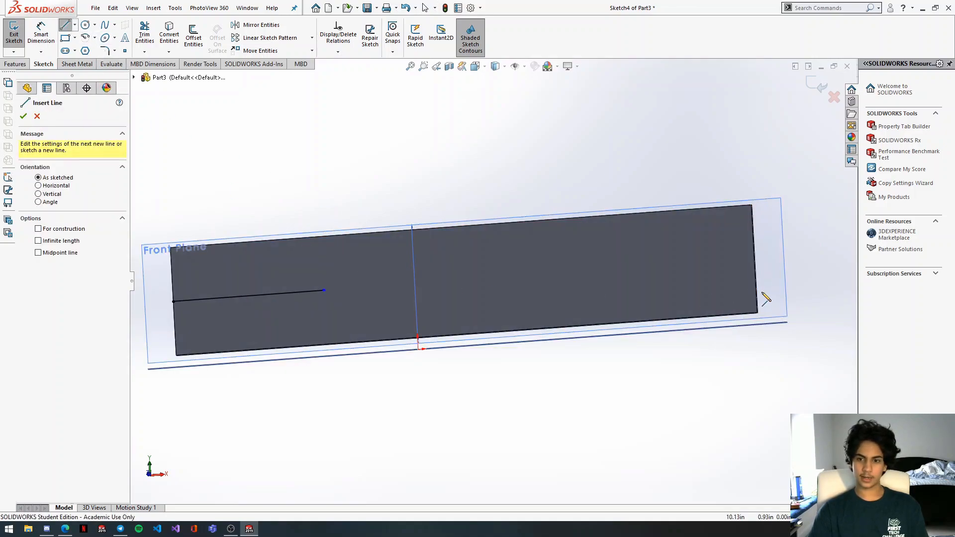
left_click(755, 259)
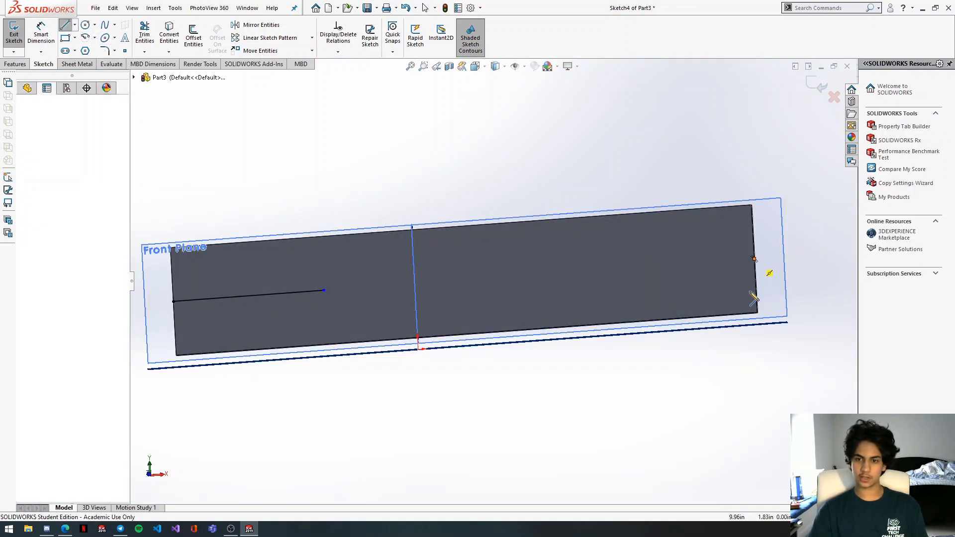
double_click(571, 274)
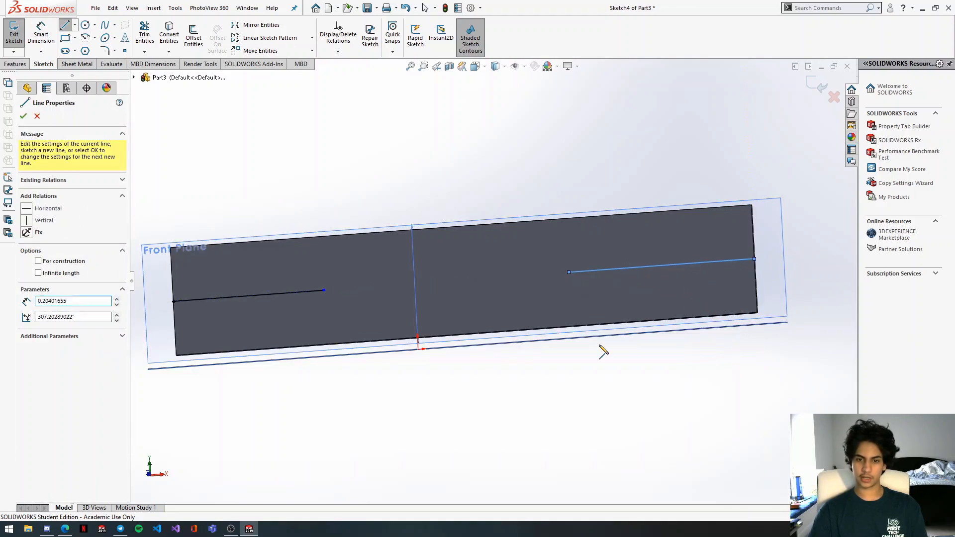
key("Escape")
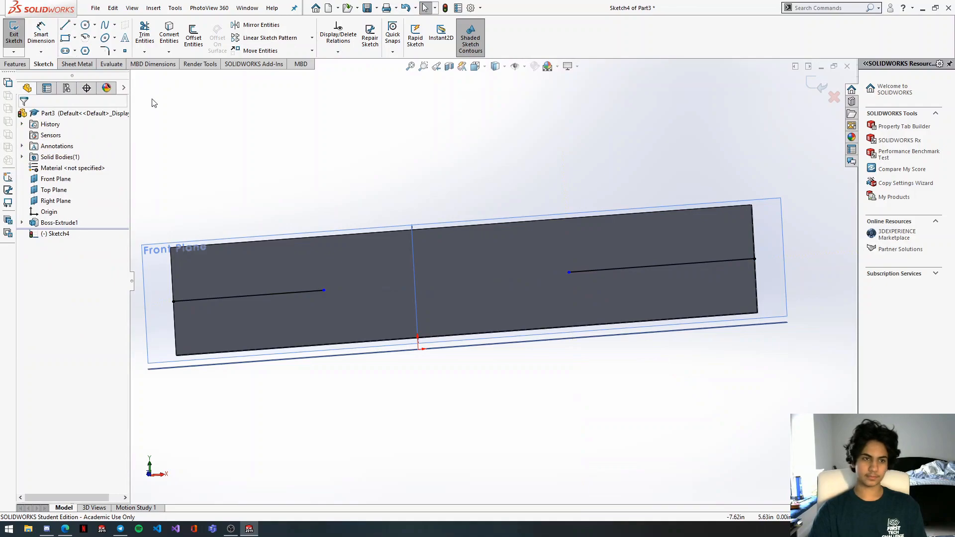
left_click(627, 270)
left_click(264, 298, "ctrl")
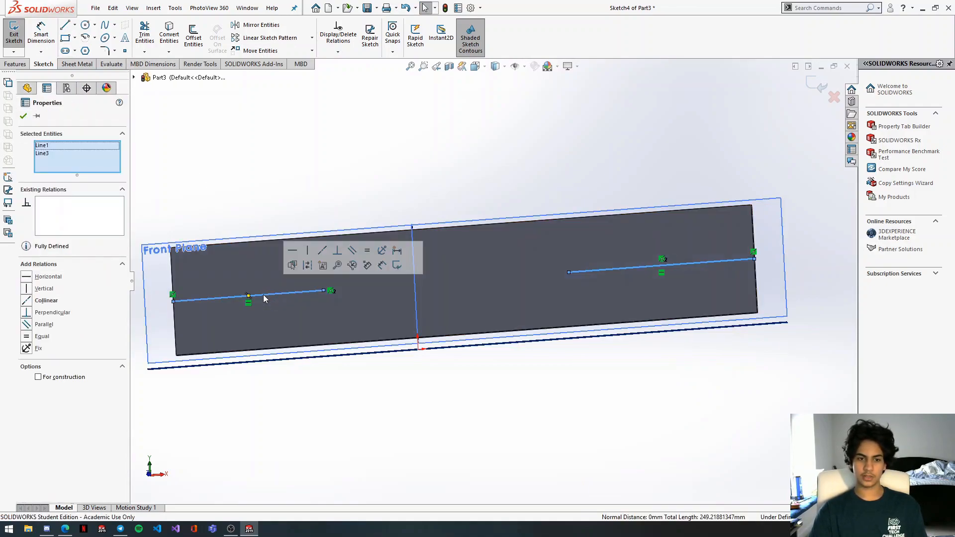
left_click(601, 458)
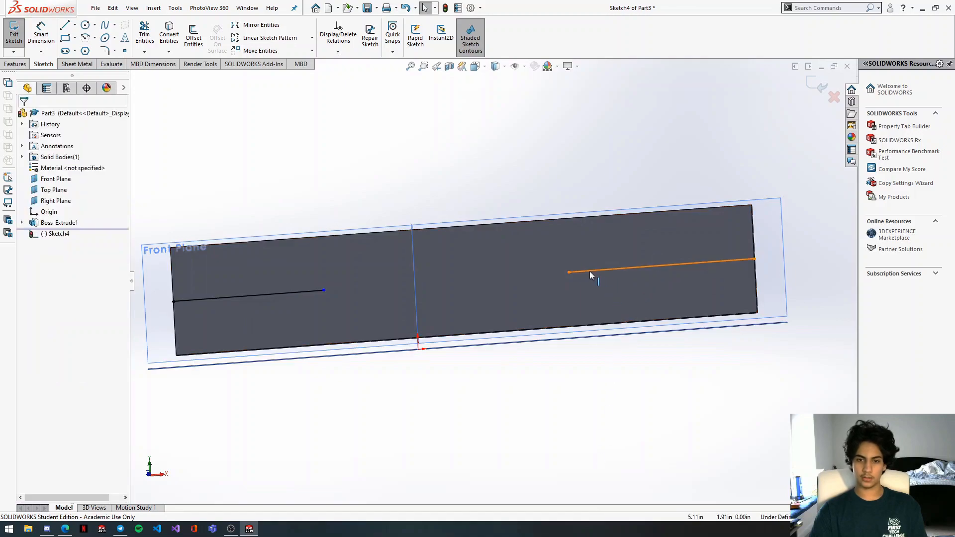
Add an Equal relation between the two horizontal midlines on the plate's face.
left_click(589, 270)
left_click(295, 292, "ctrl")
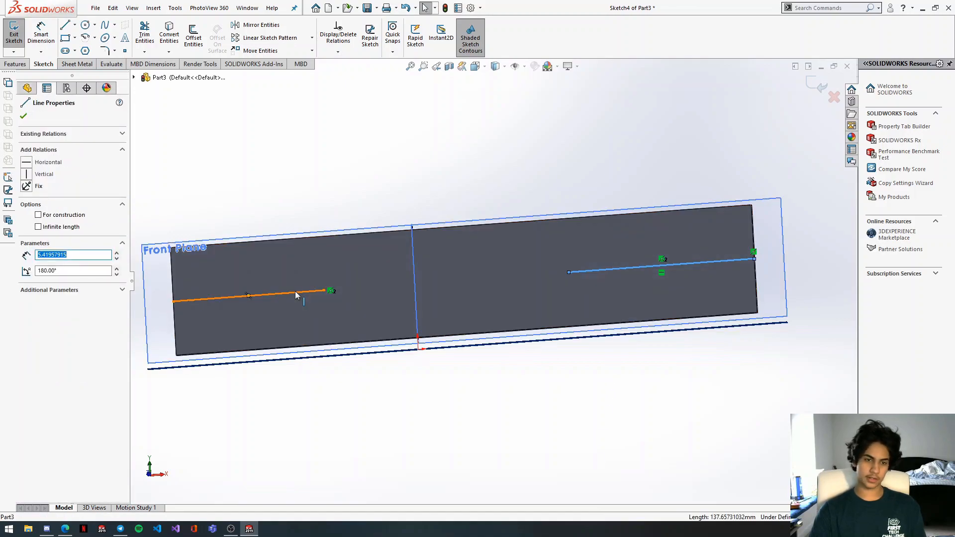
left_click(44, 338)
left_click(736, 438)
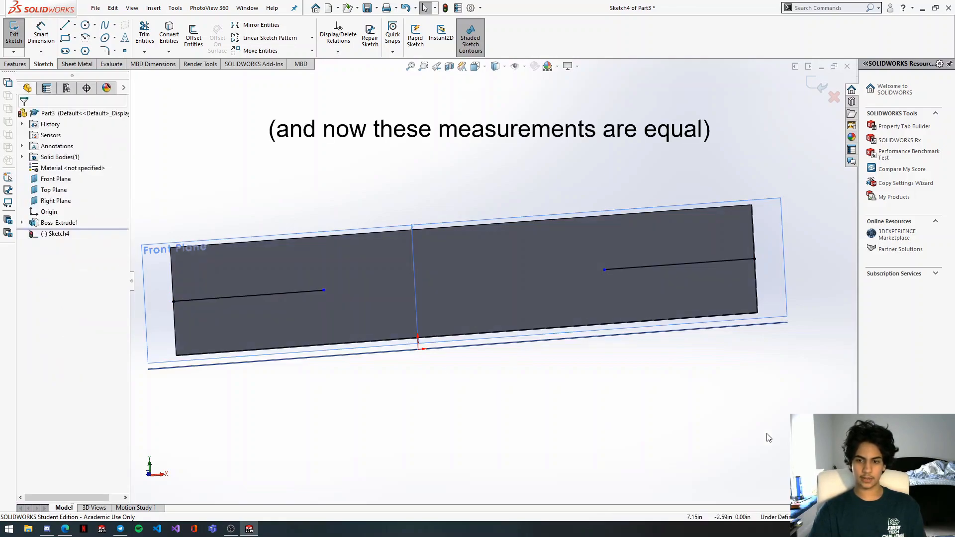
Dimension the left midline's length to 60 mm.
key("d")
left_click(287, 293)
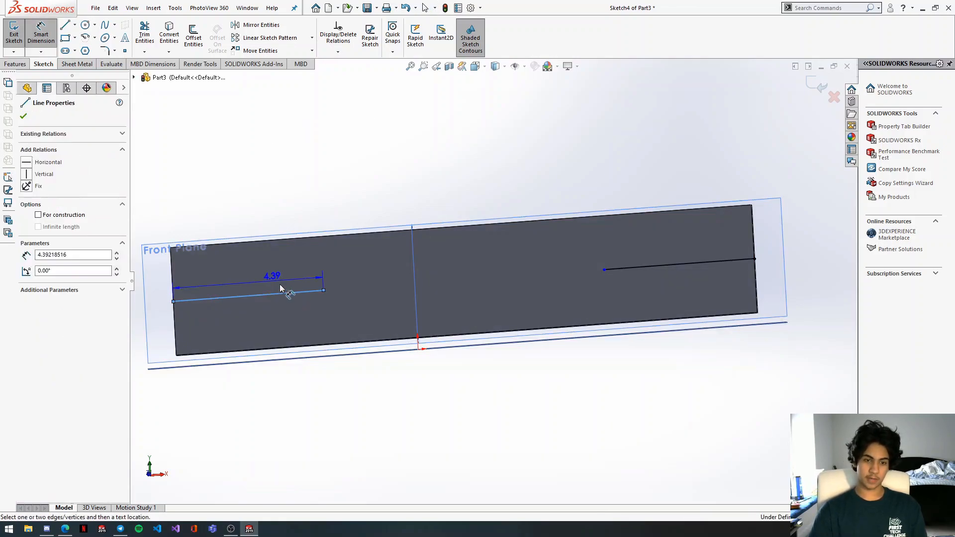
left_click(268, 272)
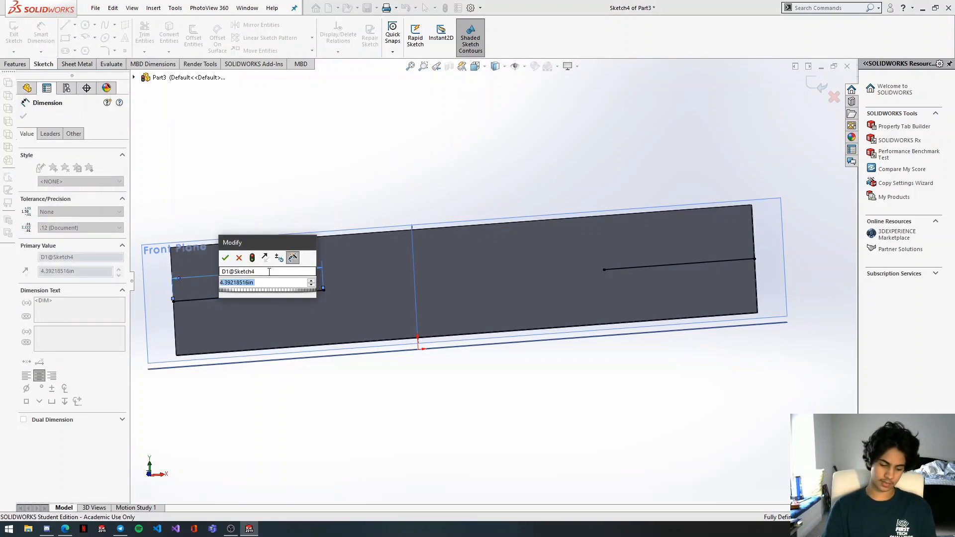
type("60mm")
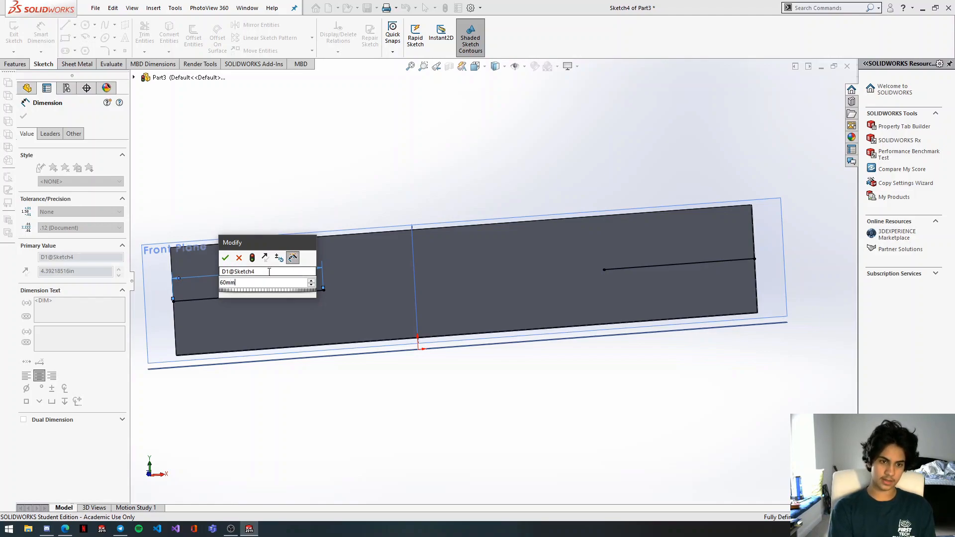
key("Return")
Draw a circle centred on the inner end of the left midline and set its radius to 2 mm.
scroll(572, 285, "up", 2)
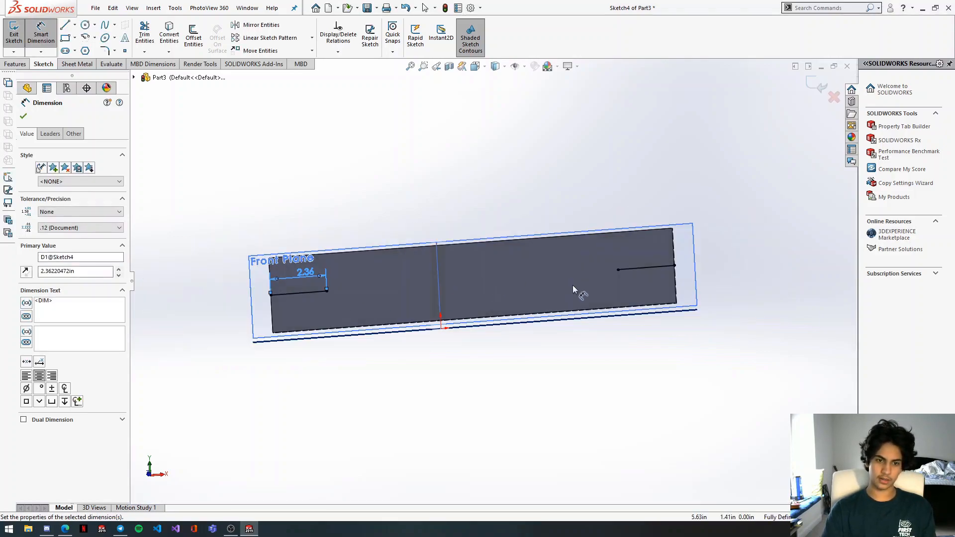
scroll(572, 285, "down", 1)
middle_click_drag(592, 293, 575, 283)
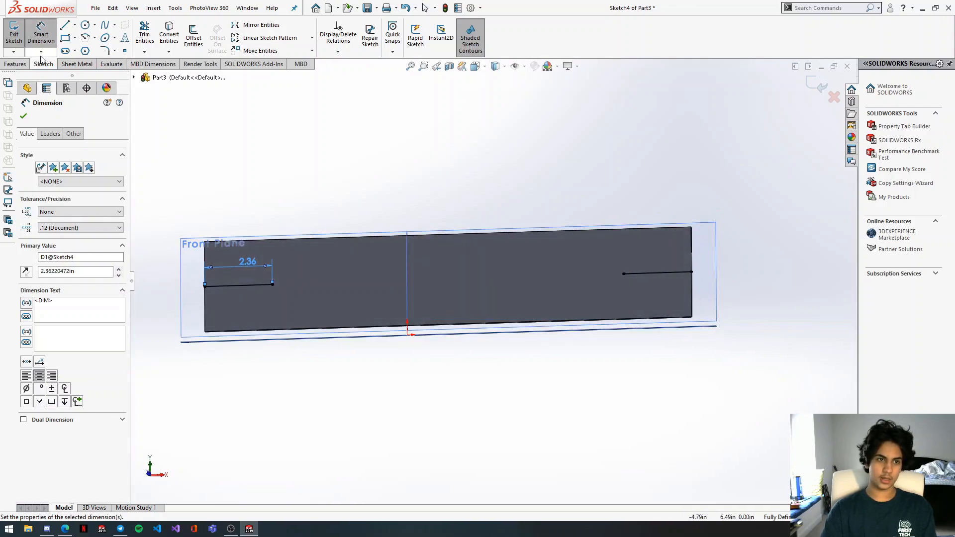
left_click(94, 24)
left_click(84, 24)
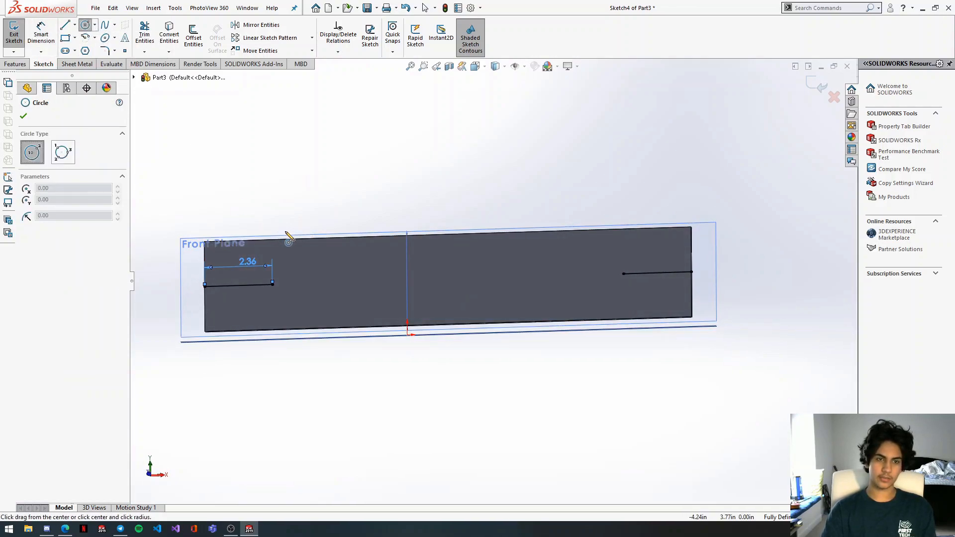
left_click(272, 285)
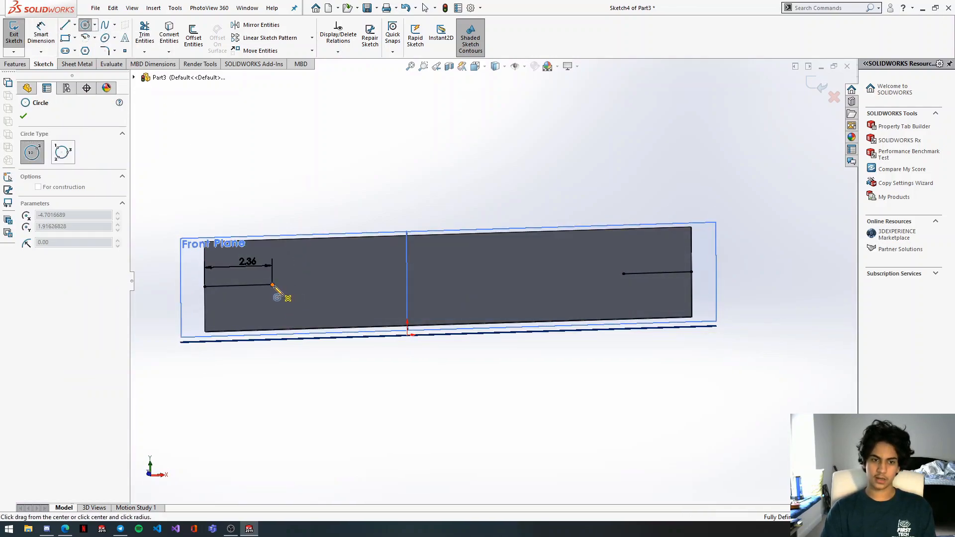
left_click(301, 303)
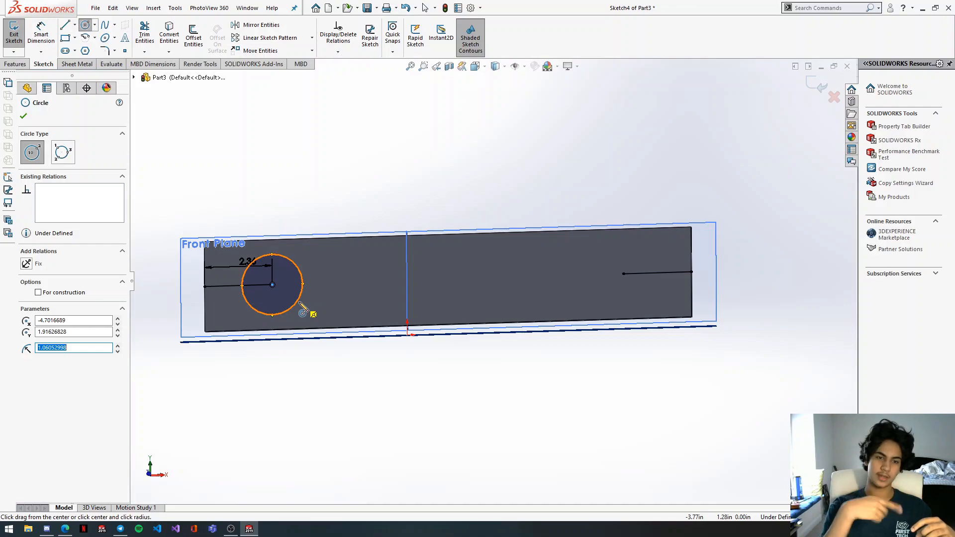
left_click(24, 116)
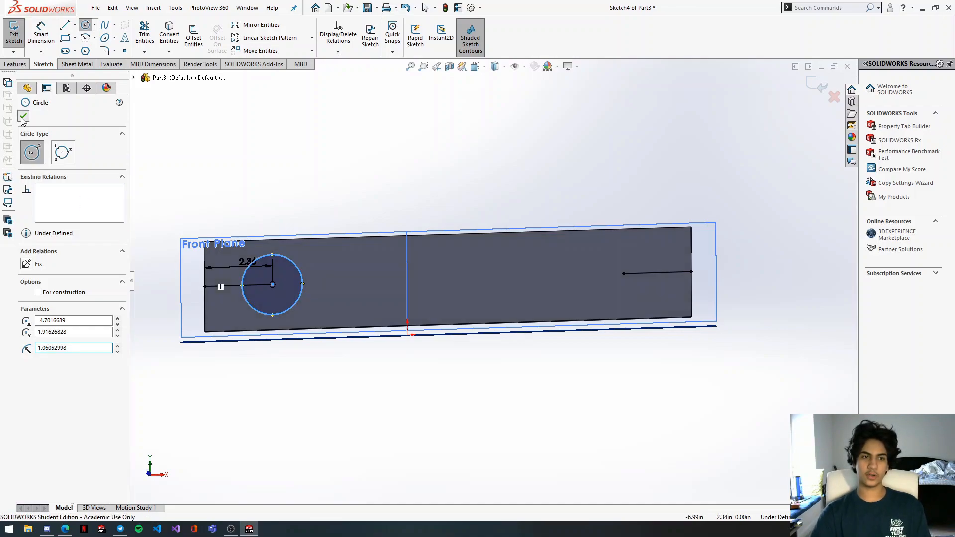
left_click(299, 300)
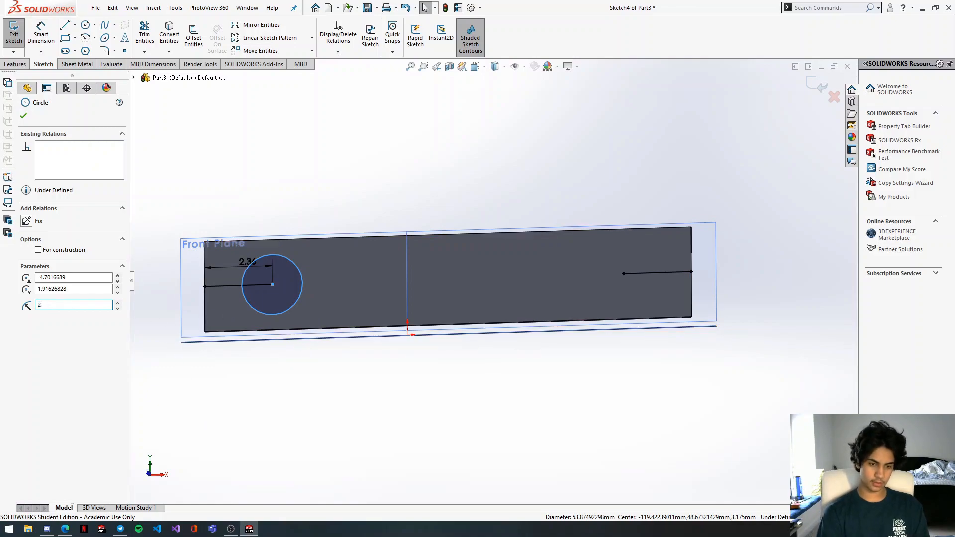
key("Return")
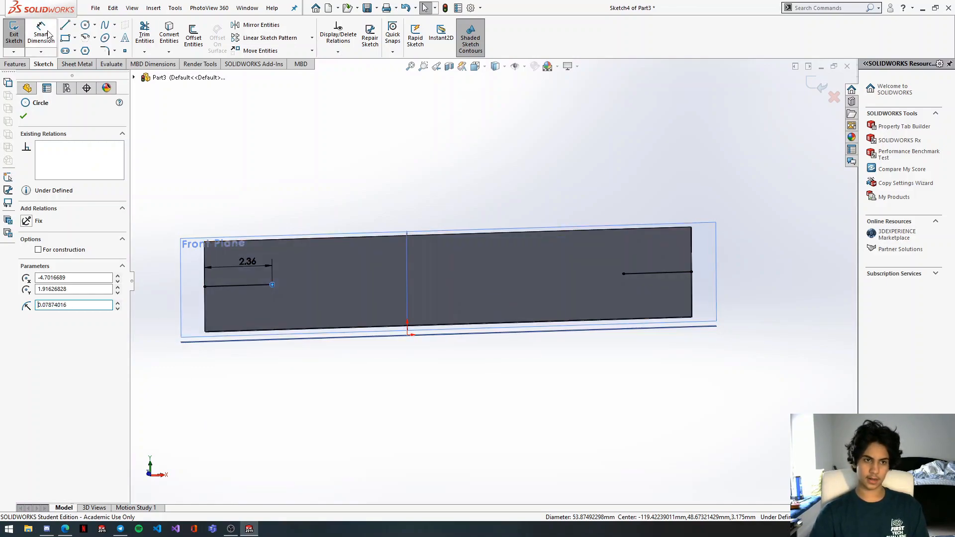
Draw a circle of 2 mm radius centred on the inner end of the right midline.
left_click(86, 26)
left_click(624, 274)
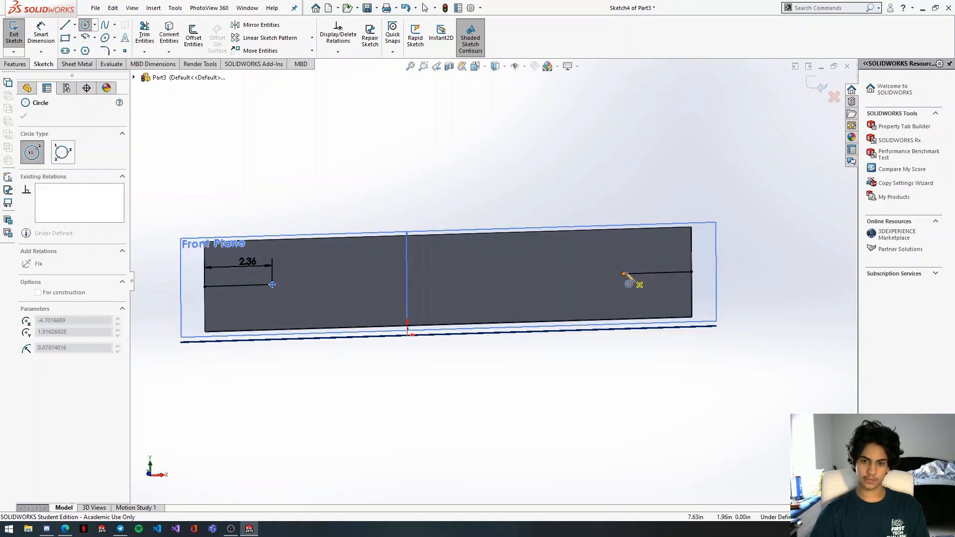
left_click(640, 284)
type("2mm")
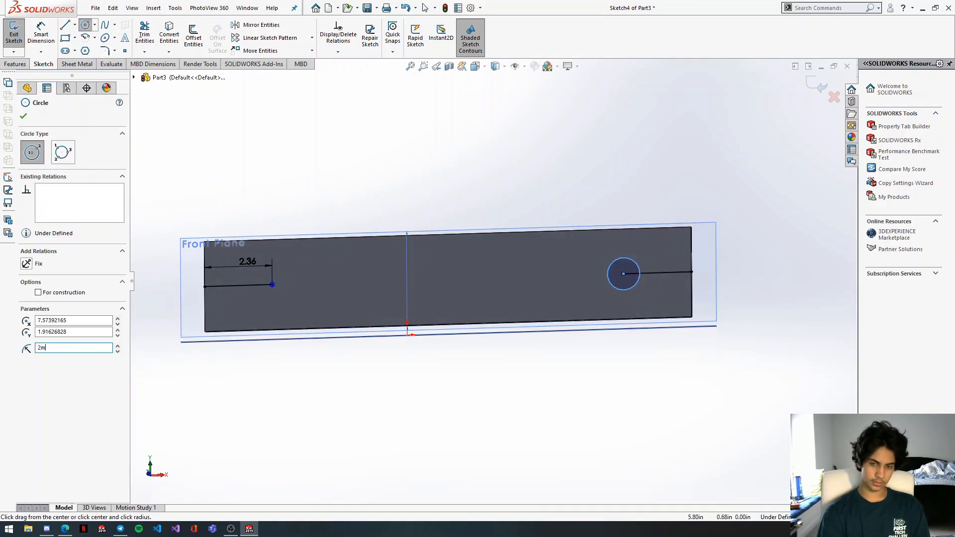
key("Return")
left_click(15, 63)
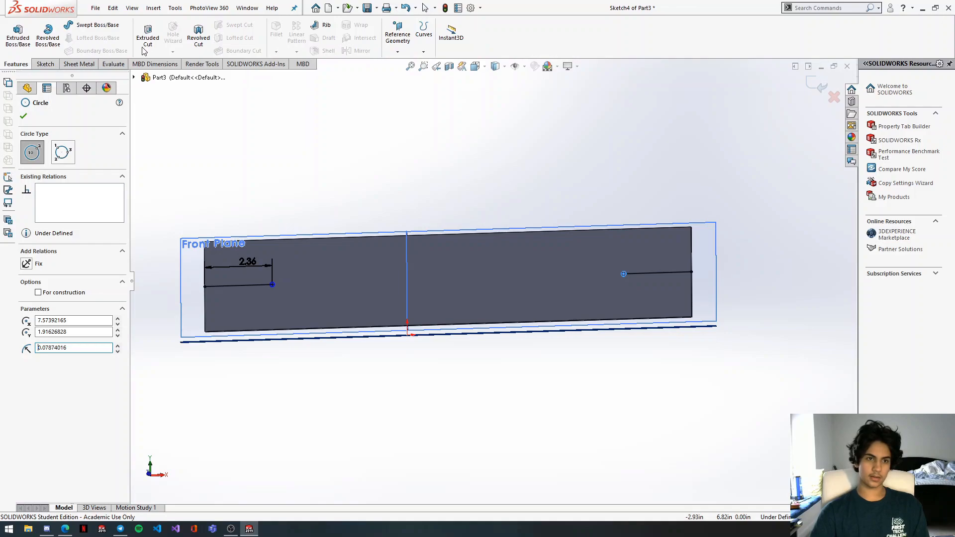
left_click(148, 34)
left_click(37, 118)
left_click(43, 65)
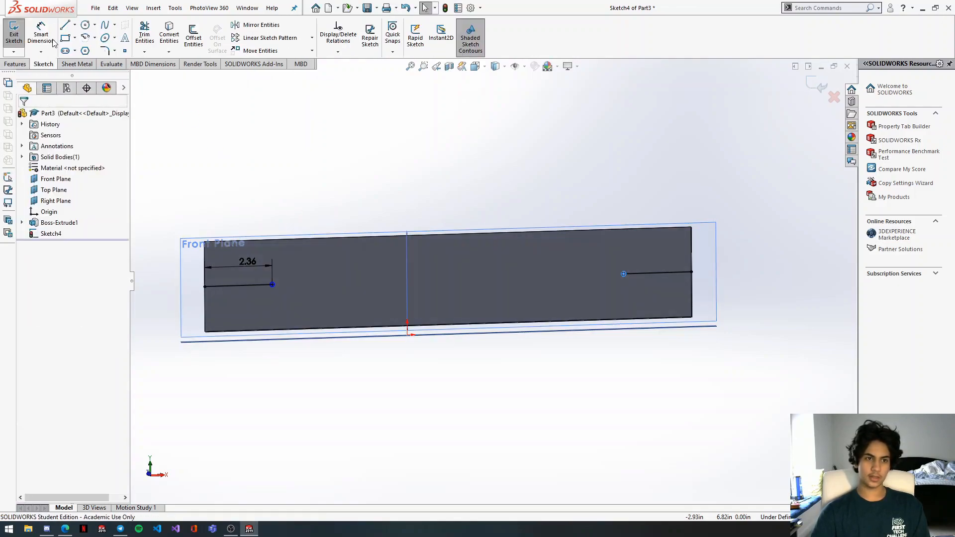
left_click(85, 26)
scroll(597, 294, "down", 3)
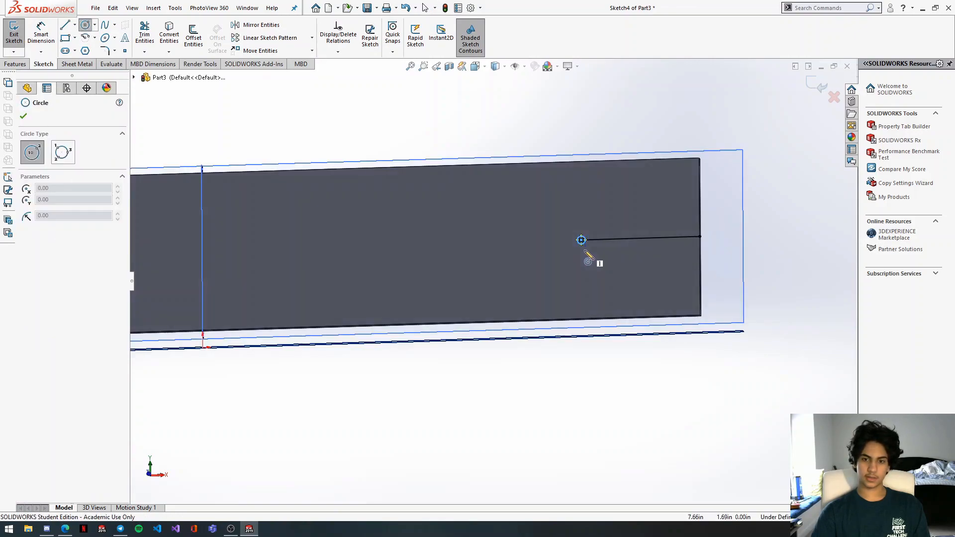
scroll(593, 246, "down", 3)
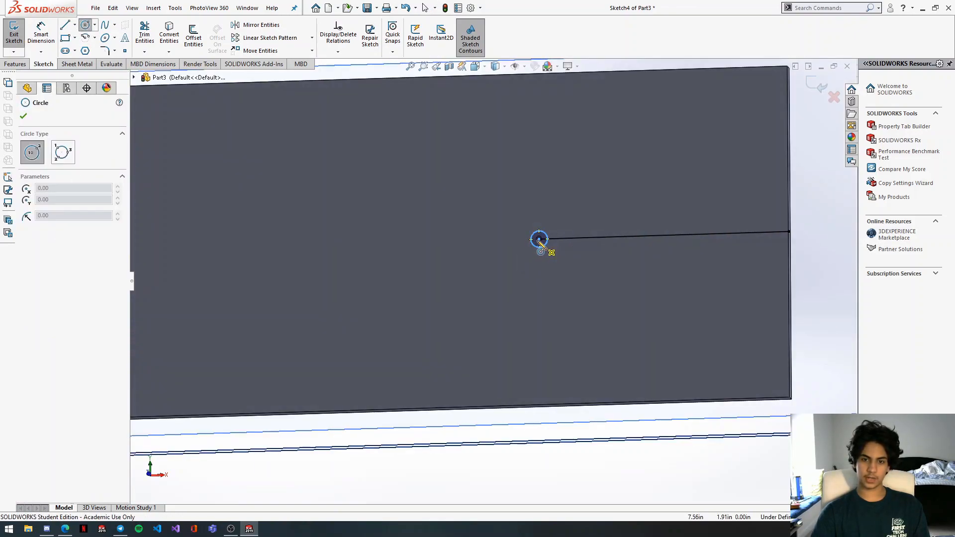
scroll(540, 243, "down", 2)
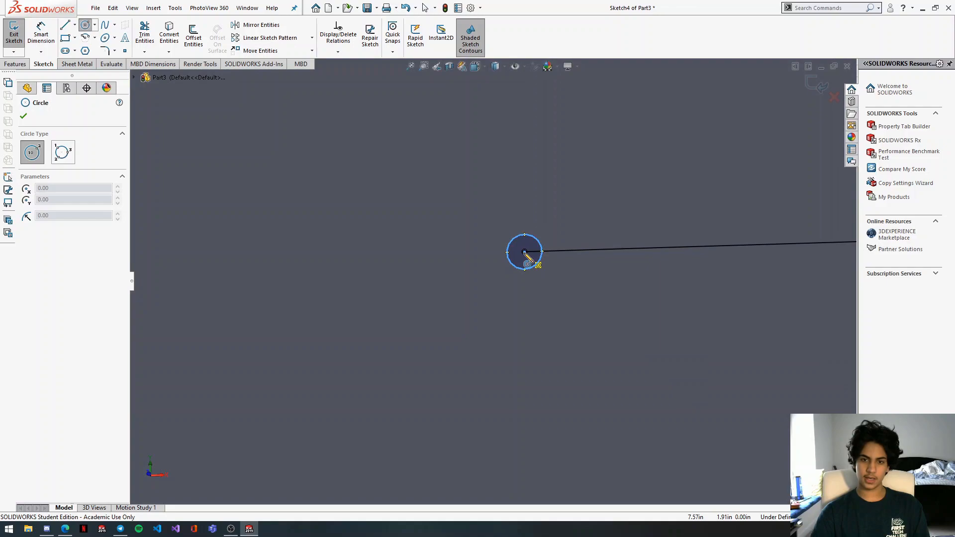
left_click(525, 252)
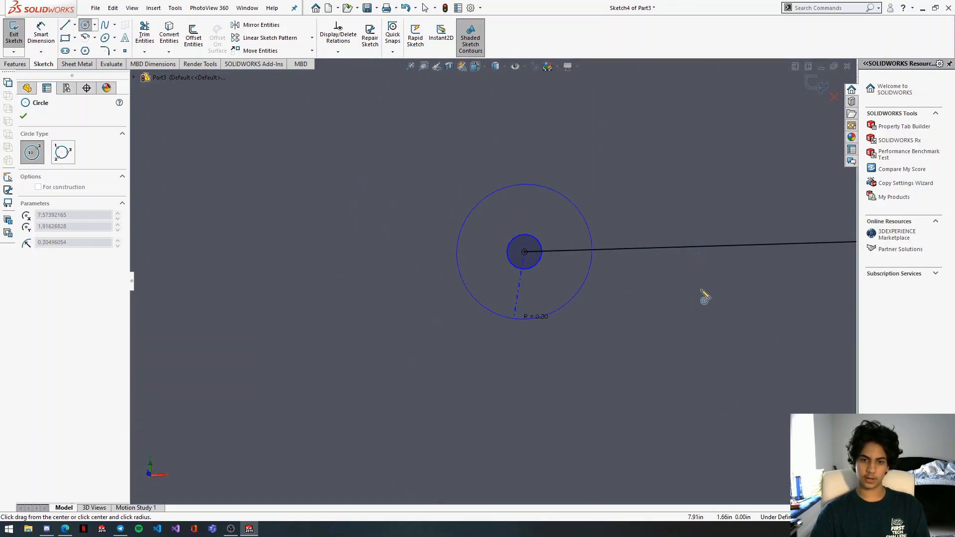
scroll(667, 313, "up", 2)
key("Escape")
scroll(406, 331, "up", 5)
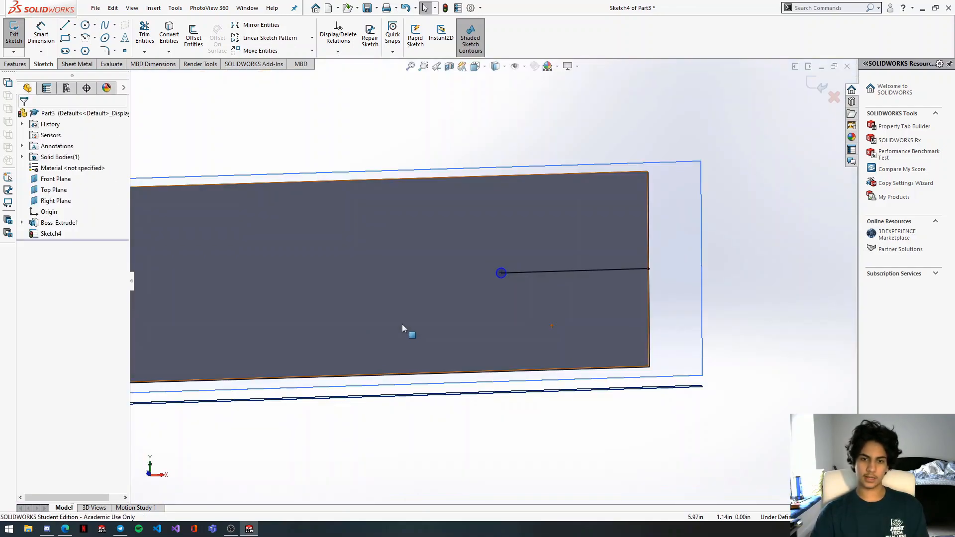
Set up a blind Extruded Cut 0.125 in deep, selecting the left and right circles as its contours.
scroll(349, 294, "down", 3)
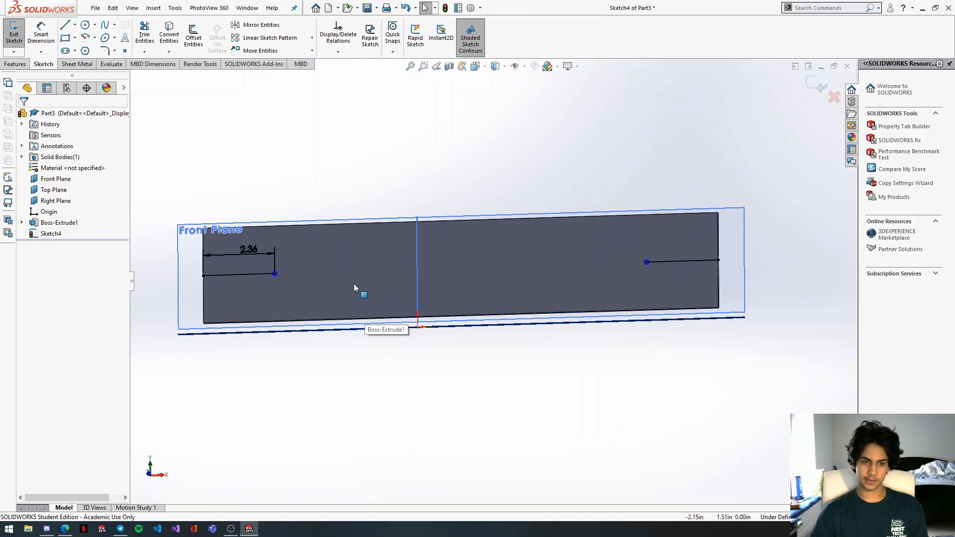
left_click(17, 65)
left_click(148, 34)
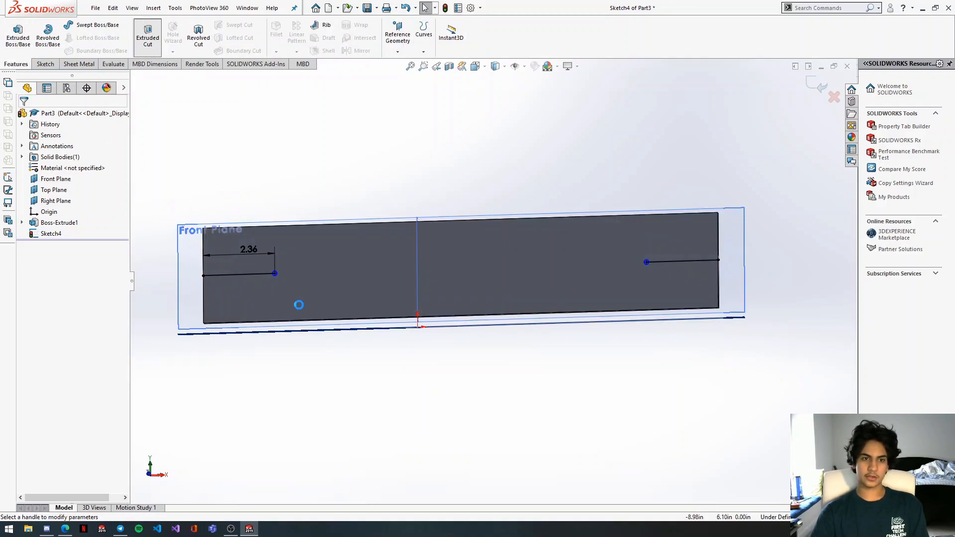
scroll(301, 294, "down", 3)
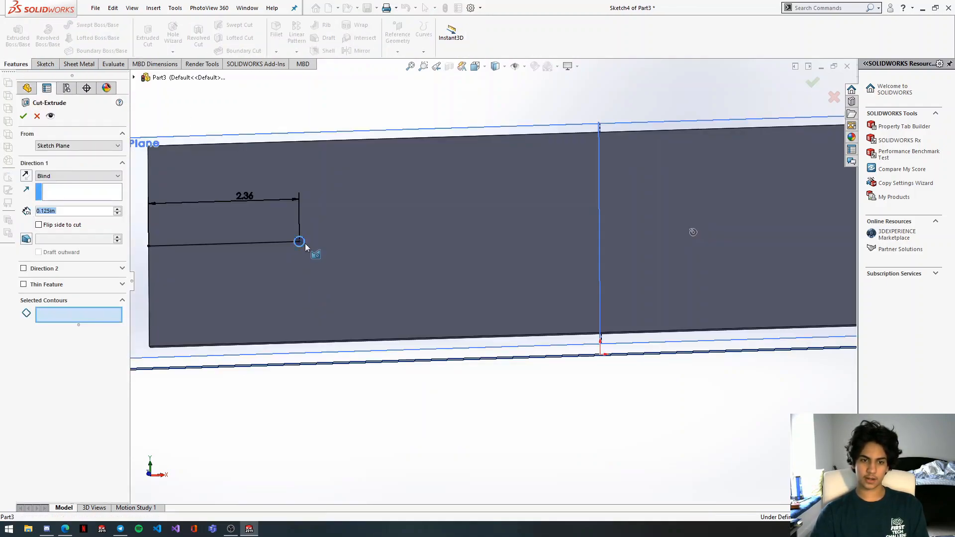
left_click(305, 243)
scroll(712, 273, "up", 5)
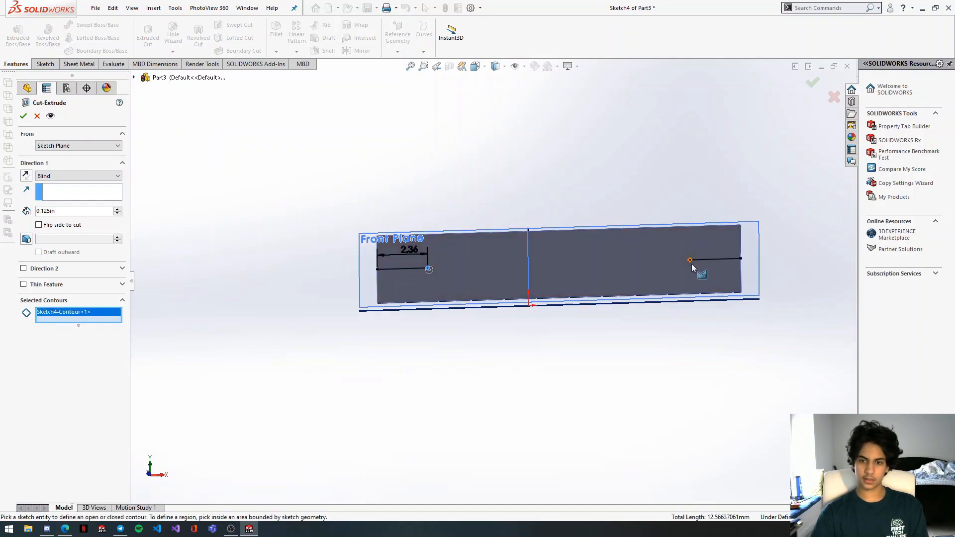
scroll(692, 263, "down", 2)
left_click(654, 270)
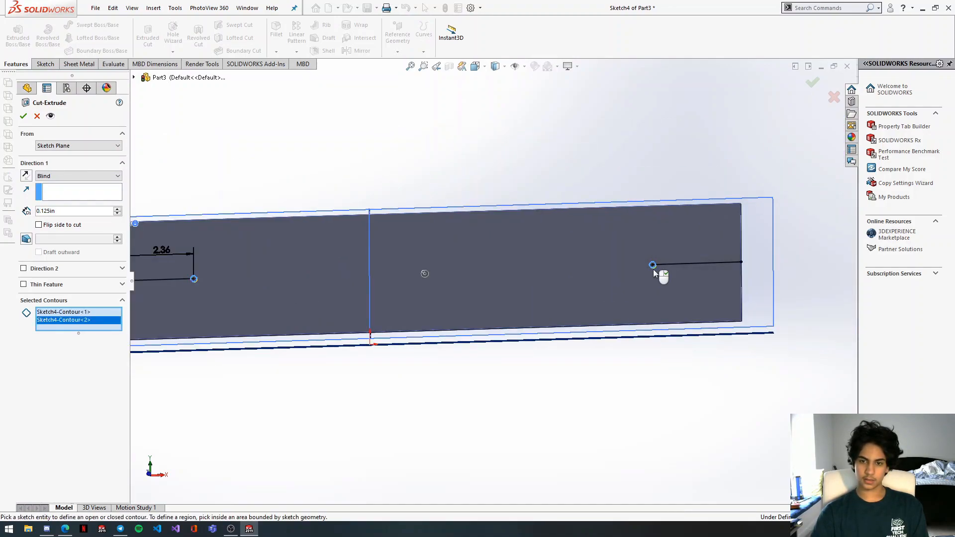
Examine the cut preview at both circles on the plate from close up and at an angle.
scroll(618, 299, "down", 3)
mouse_move(618, 300)
middle_mouse_down()
mouse_move(639, 273)
mouse_move(628, 285)
middle_mouse_up()
scroll(665, 225, "down", 10)
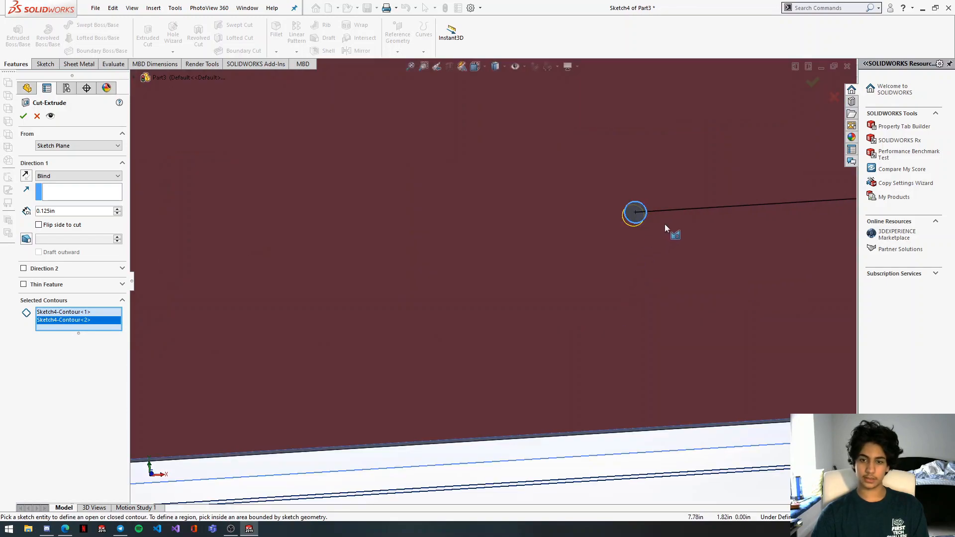
scroll(564, 236, "up", 10)
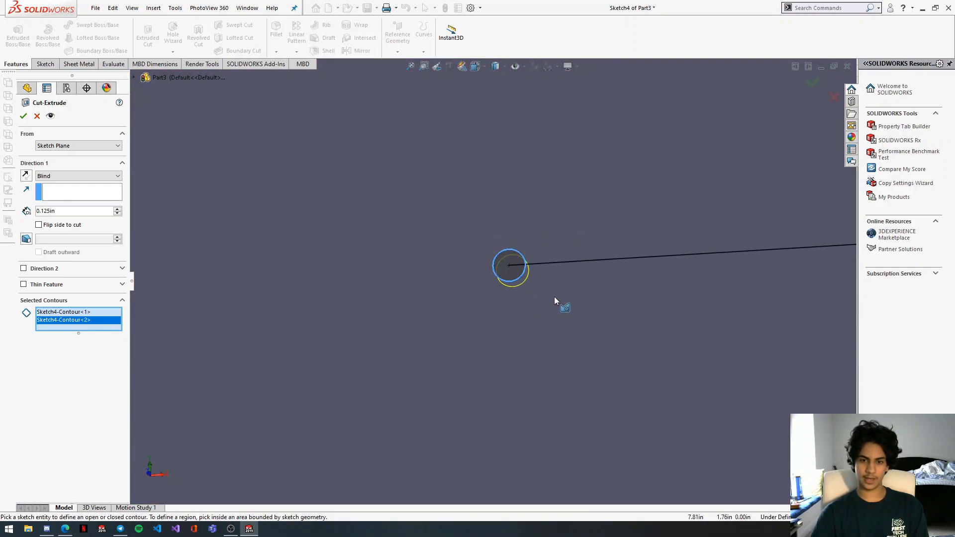
middle_click_drag(392, 299, 399, 318)
scroll(399, 318, "up", 4)
scroll(465, 286, "down", 5)
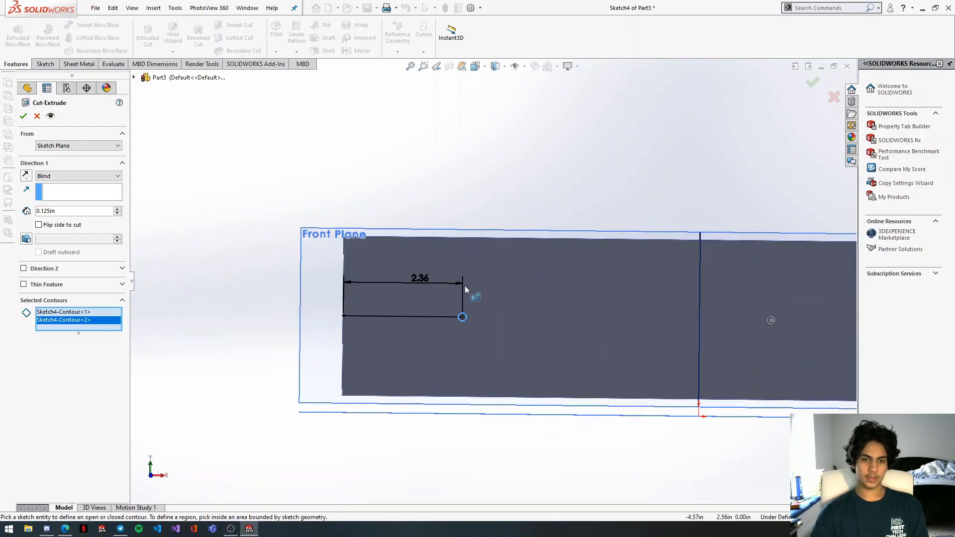
scroll(745, 341, "up", 6)
scroll(733, 326, "down", 3)
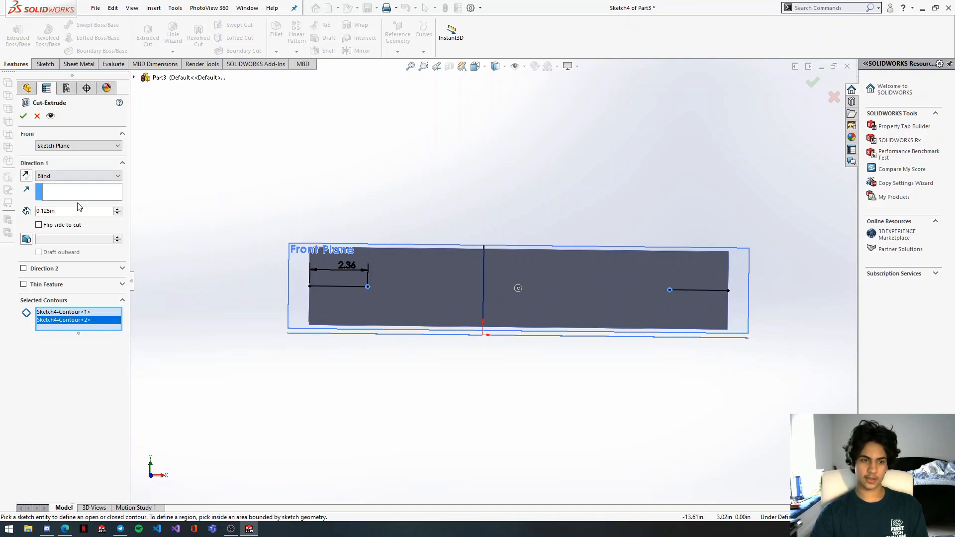
scroll(628, 265, "down", 2)
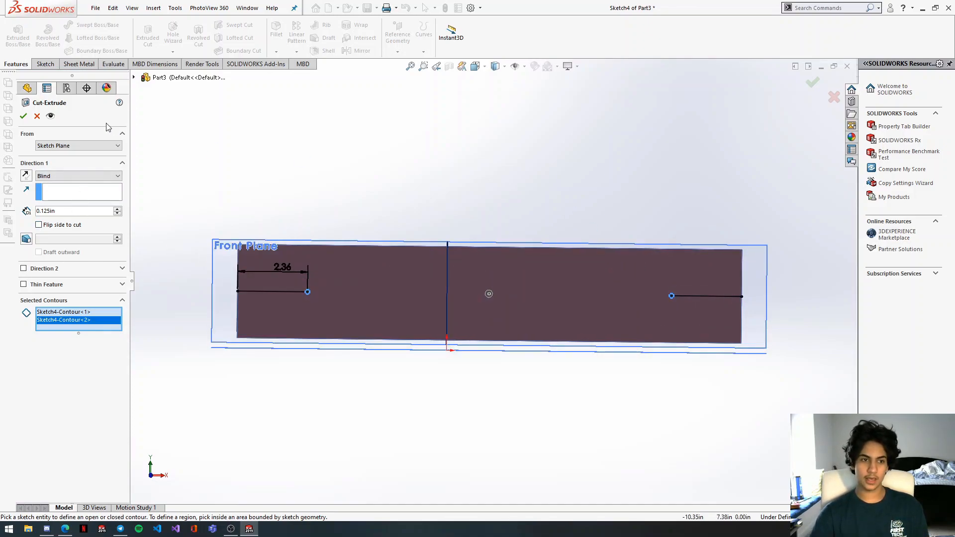
Apply the extruded cut of the two circles and inspect the holes in the plate.
left_click(23, 116)
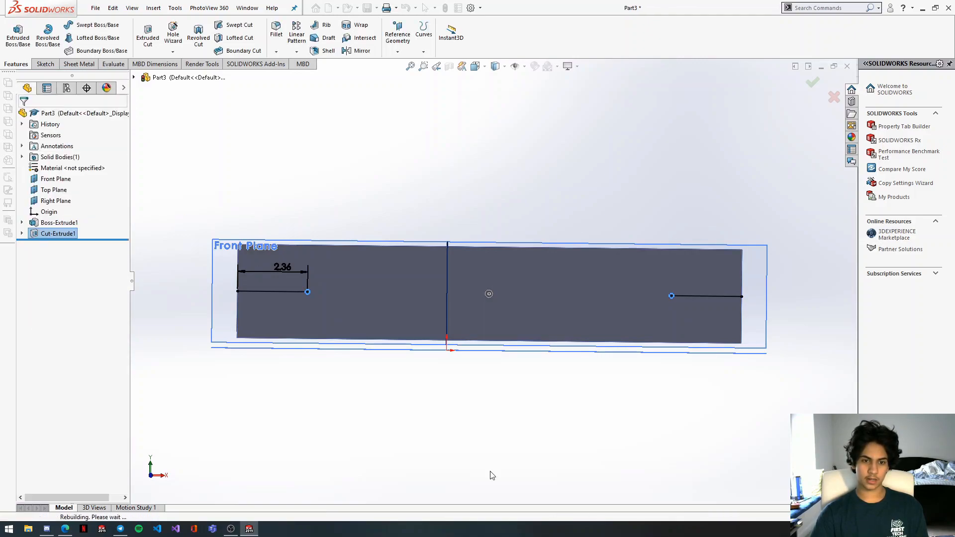
middle_click_drag(473, 359, 485, 321)
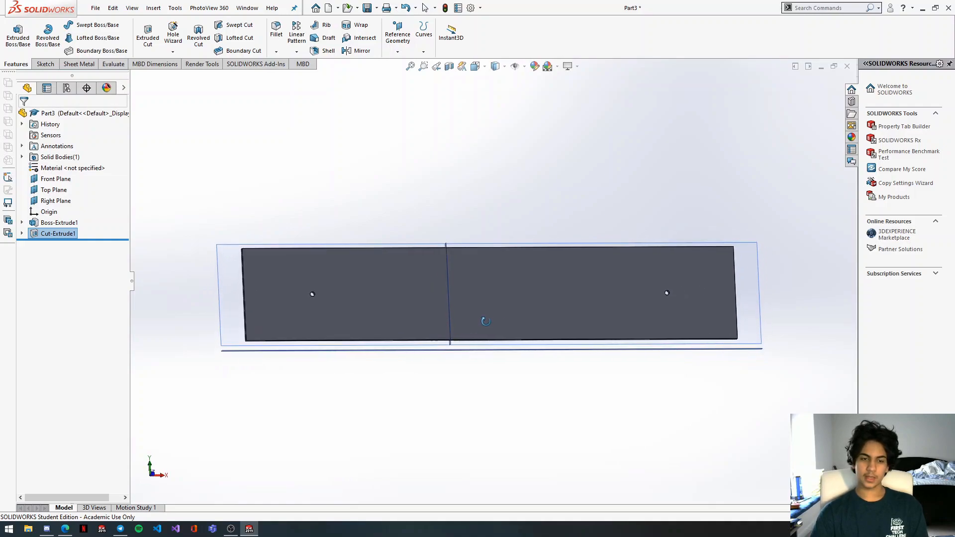
middle_click(485, 322)
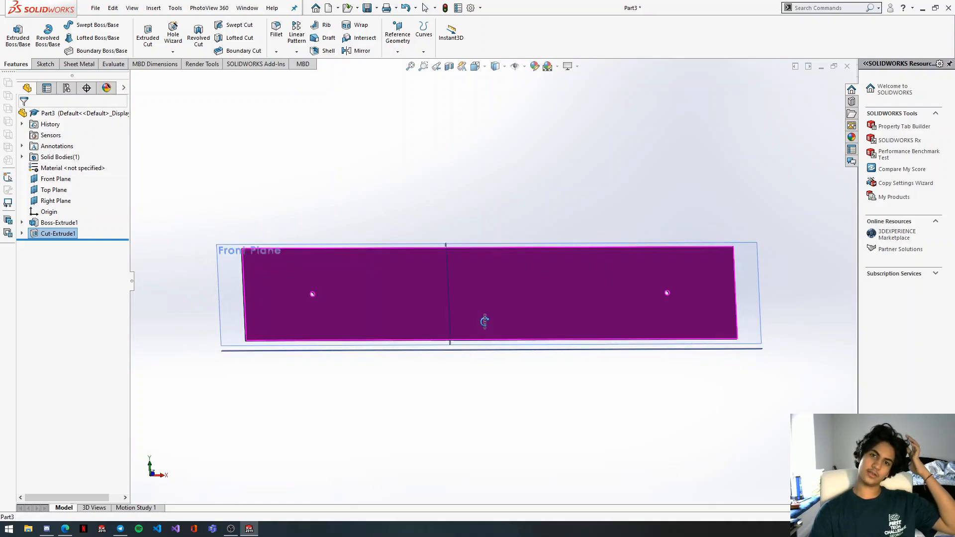
Start a chamfer and select the short corner edges at the plate's lower left and lower right.
left_click(296, 181)
left_click(276, 51)
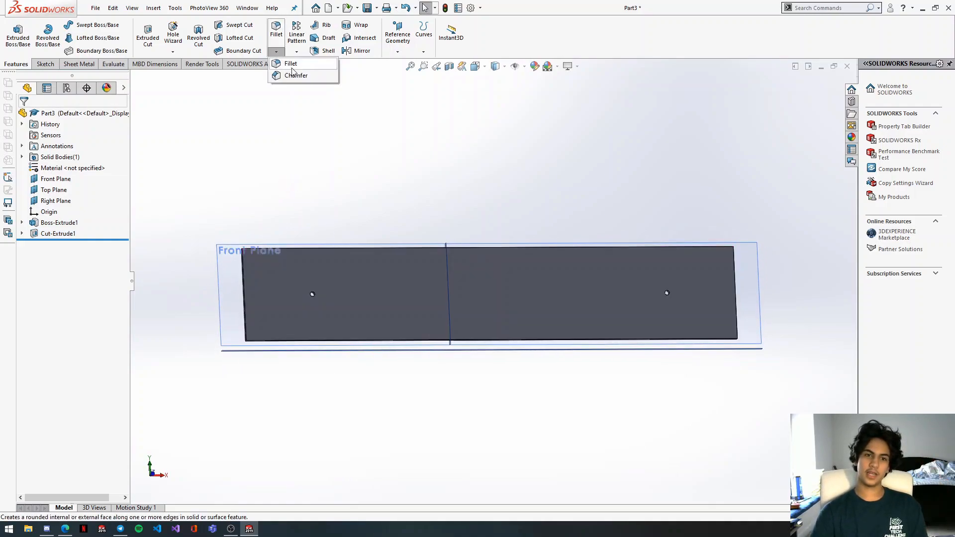
scroll(278, 322, "down", 5)
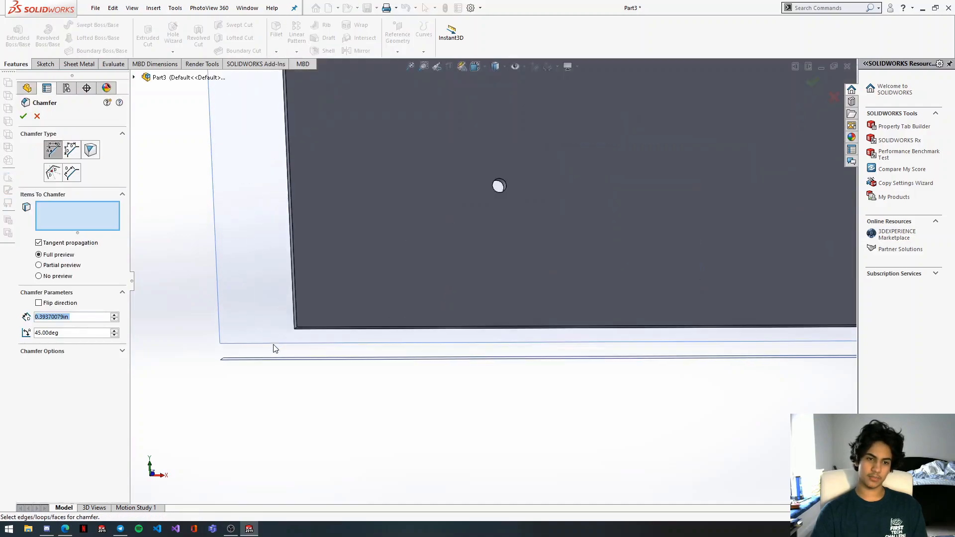
middle_click_drag(356, 309, 447, 254)
left_click(446, 248)
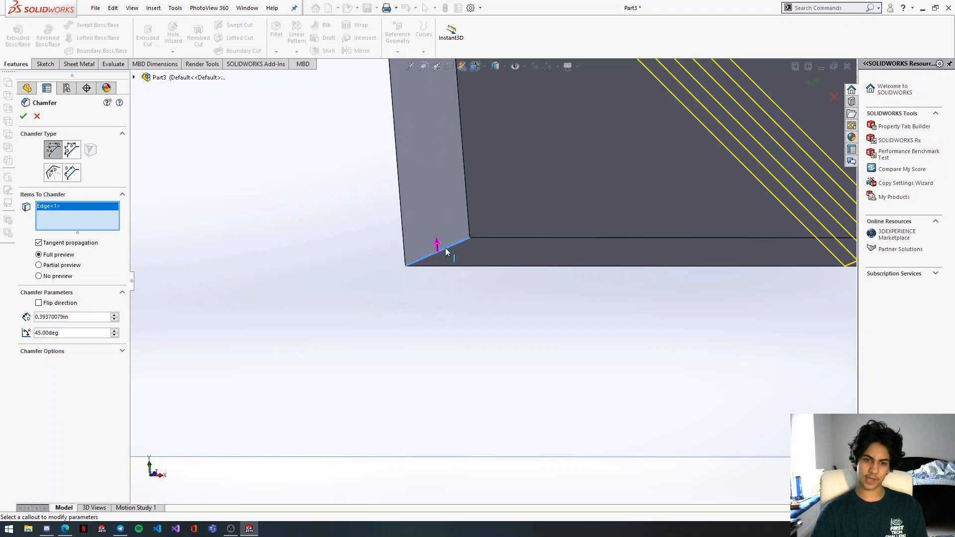
scroll(603, 261, "up", 8)
middle_click_drag(632, 259, 545, 249)
scroll(545, 249, "up", 5)
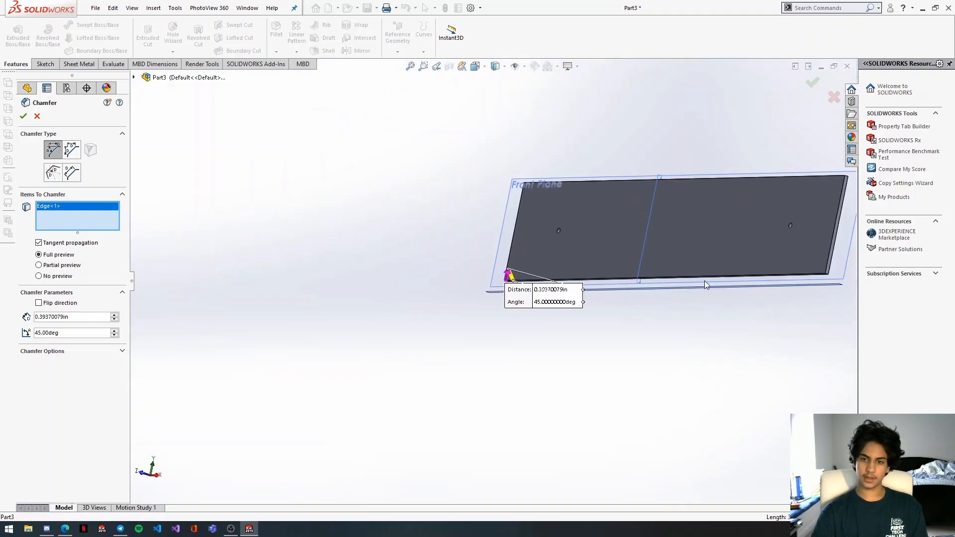
scroll(708, 280, "up", 2)
scroll(627, 289, "down", 11)
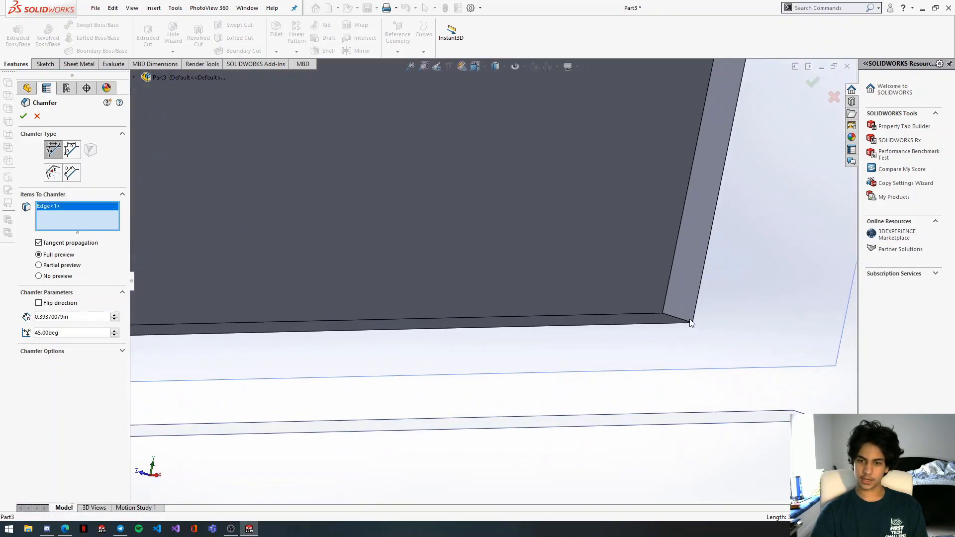
left_click(683, 324)
scroll(591, 264, "up", 10)
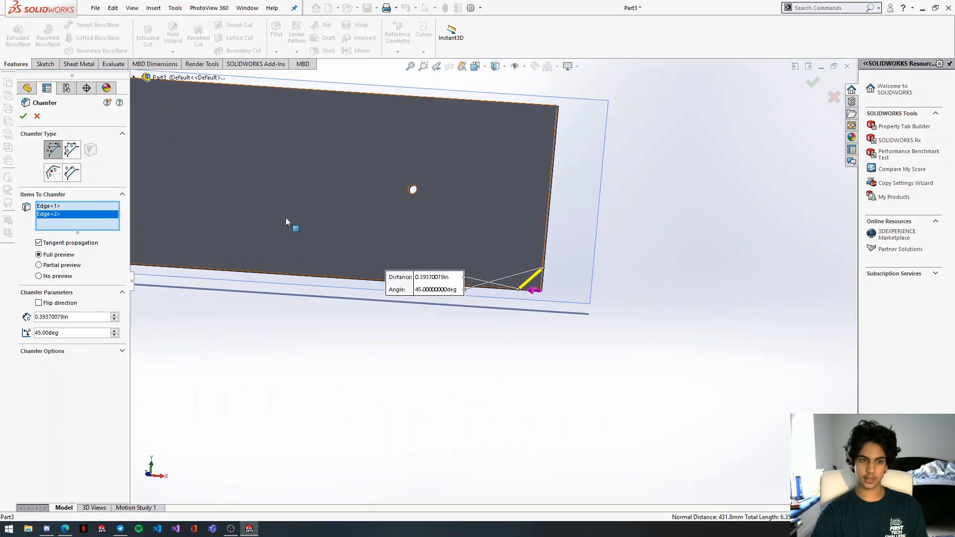
scroll(335, 264, "down", 5)
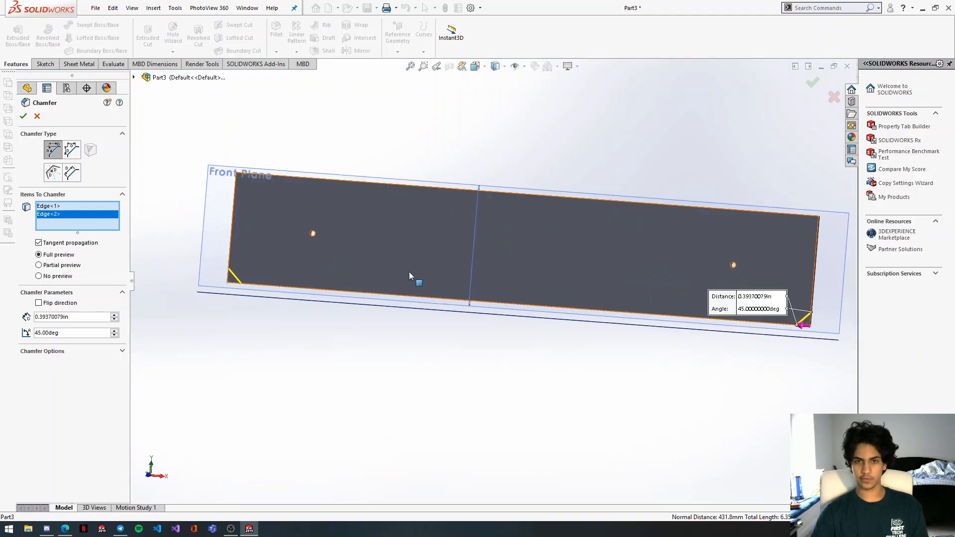
Try chamfer distances of 0.25 in and 0.5 in on the two lower corners.
scroll(400, 278, "up", 1)
scroll(579, 261, "down", 1)
double_click(71, 320)
type(".2")
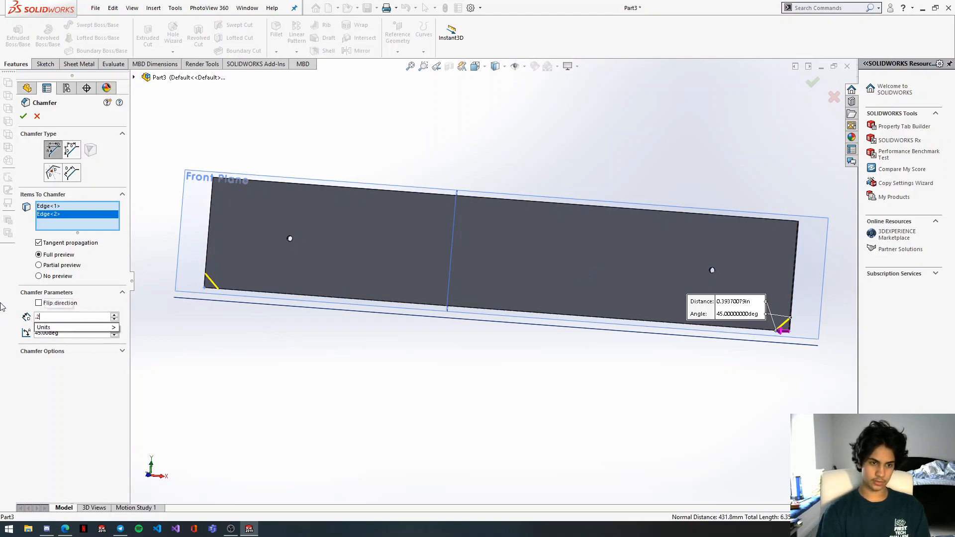
type("5")
key("Return")
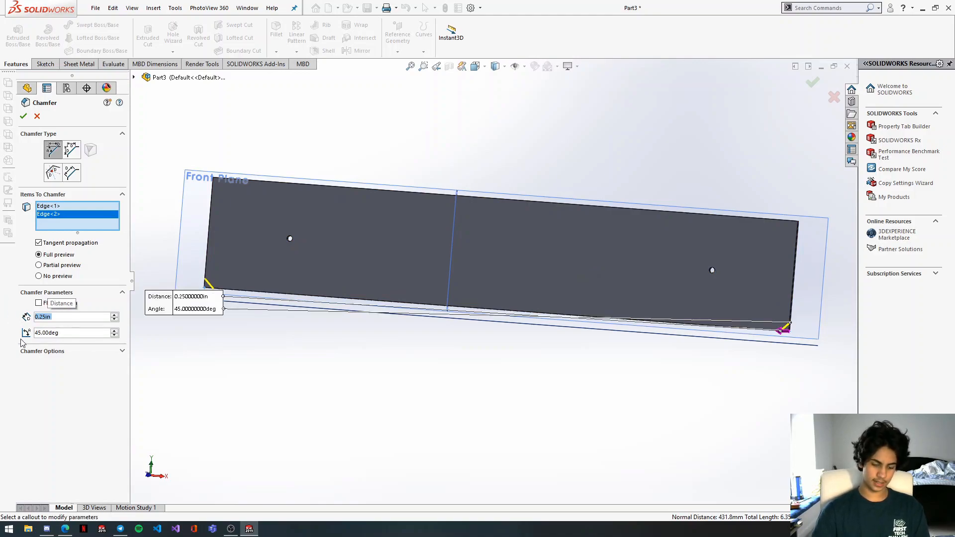
type(".5")
key("Return")
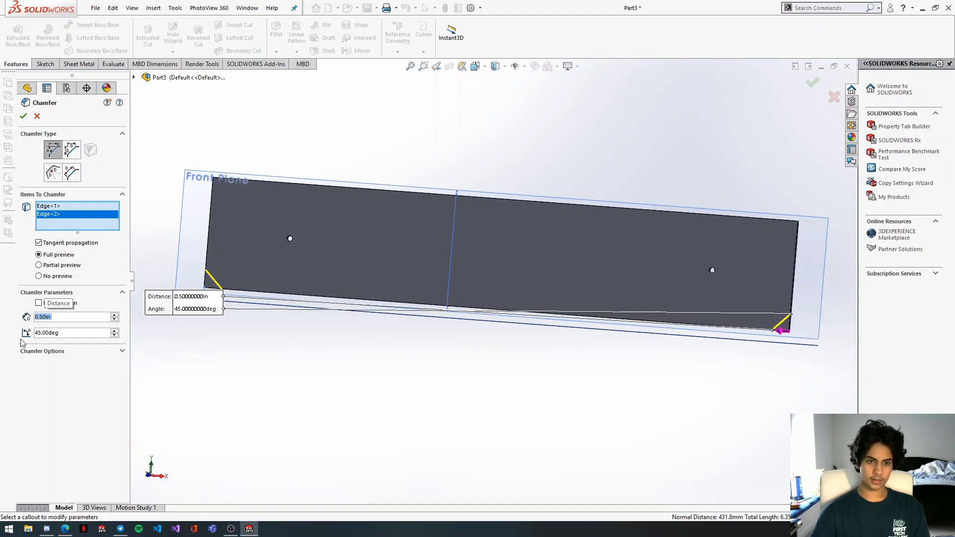
Set the chamfer distance to 1 in and apply the chamfer to both lower corners.
type("1")
key("Return")
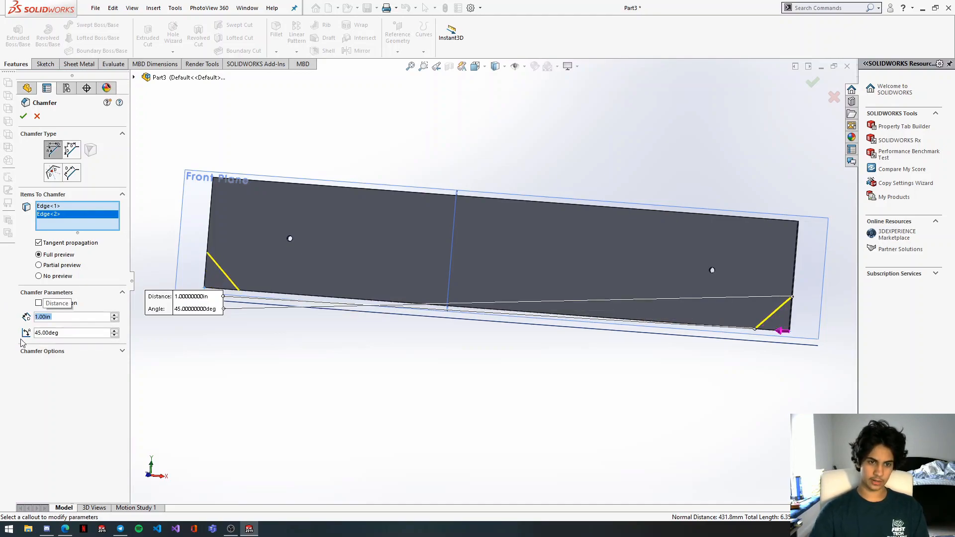
mouse_move(594, 283)
middle_mouse_down()
mouse_move(606, 306)
mouse_move(610, 291)
mouse_move(608, 306)
mouse_move(605, 298)
middle_mouse_up()
middle_click_drag(349, 337, 333, 321)
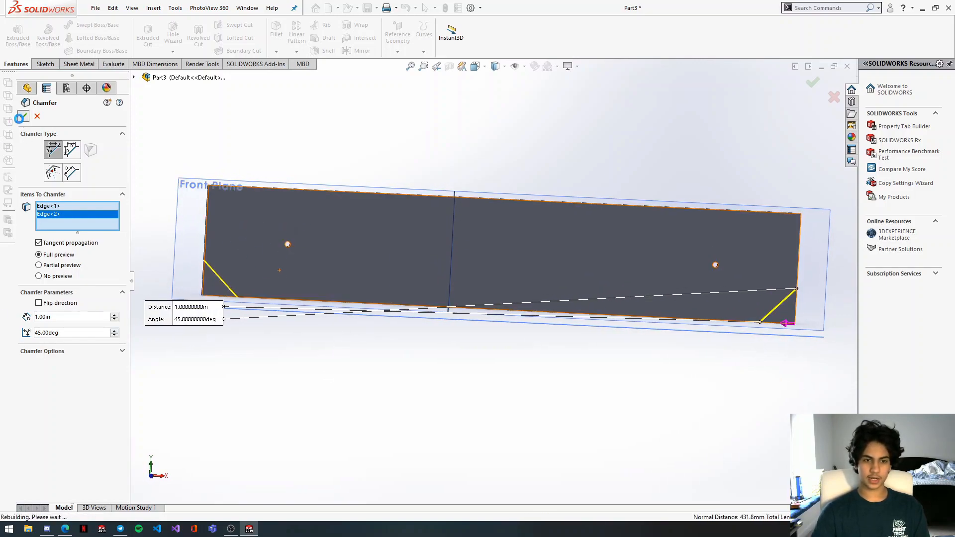
left_click(23, 117)
middle_click_drag(687, 320, 636, 289)
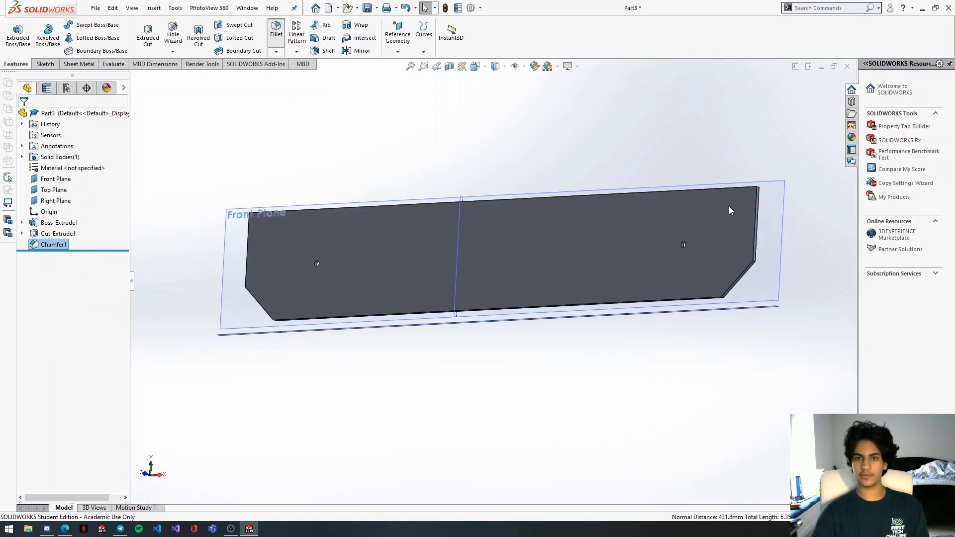
Start a fillet on the two corner edges of the right chamfer with a radius of 0.3 in.
scroll(743, 268, "down", 5)
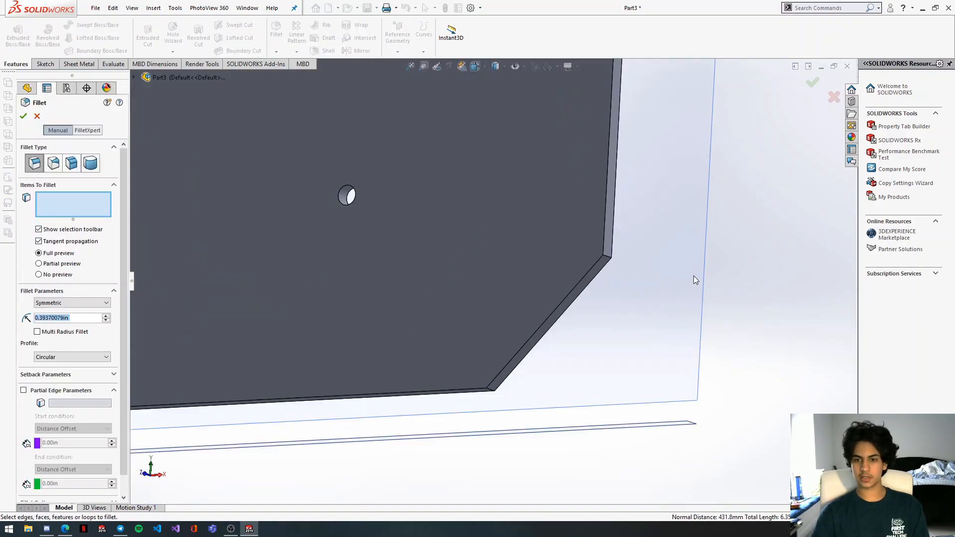
left_click(610, 260)
middle_click_drag(539, 341, 526, 373)
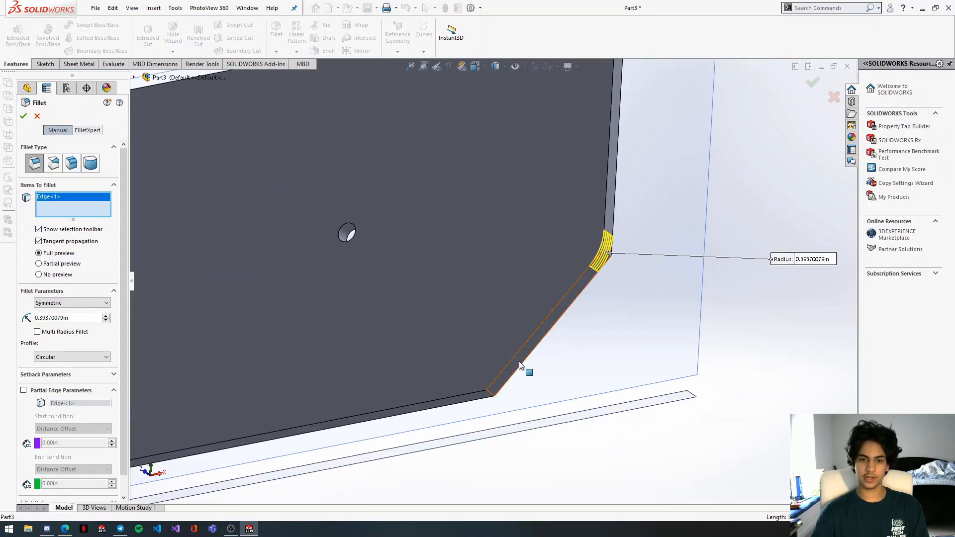
left_click(491, 393)
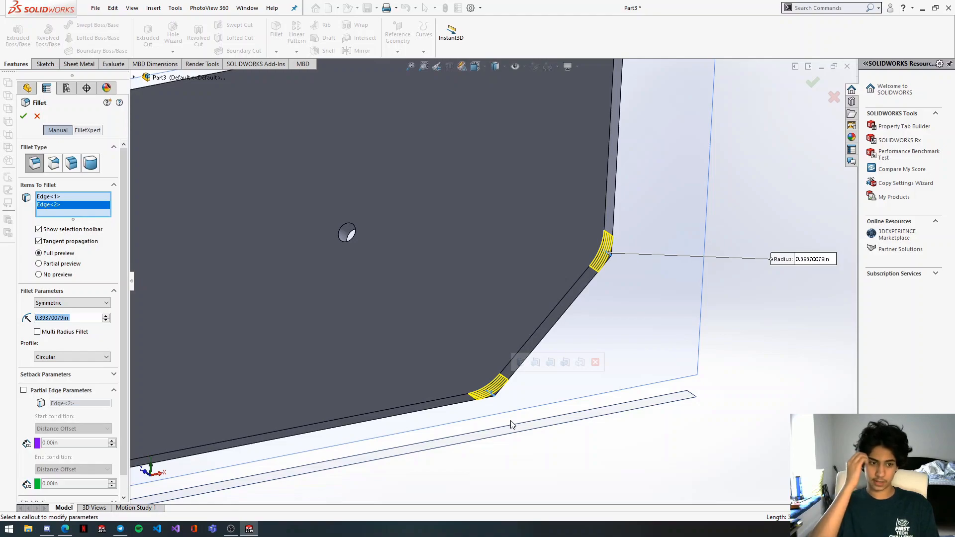
type("0.2")
key("Return")
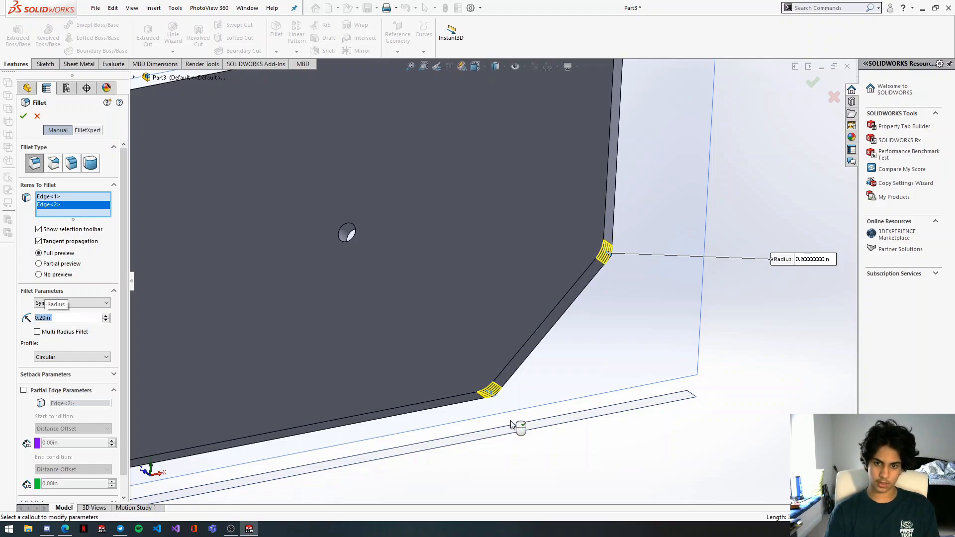
type("0.3")
key("Return")
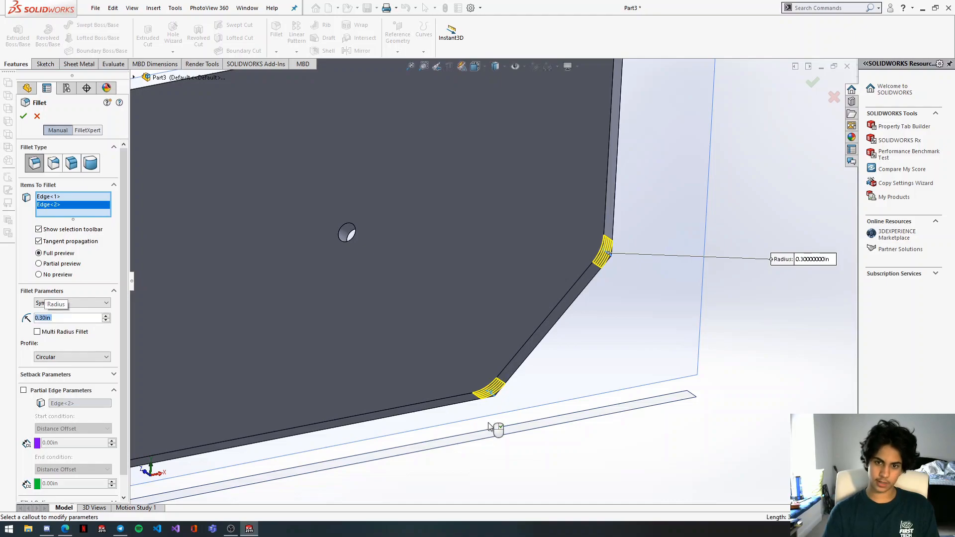
Add the two corner edges of the left chamfer to the fillet and apply it.
middle_click_drag(476, 275, 518, 282)
scroll(390, 301, "up", 7)
scroll(245, 348, "down", 8)
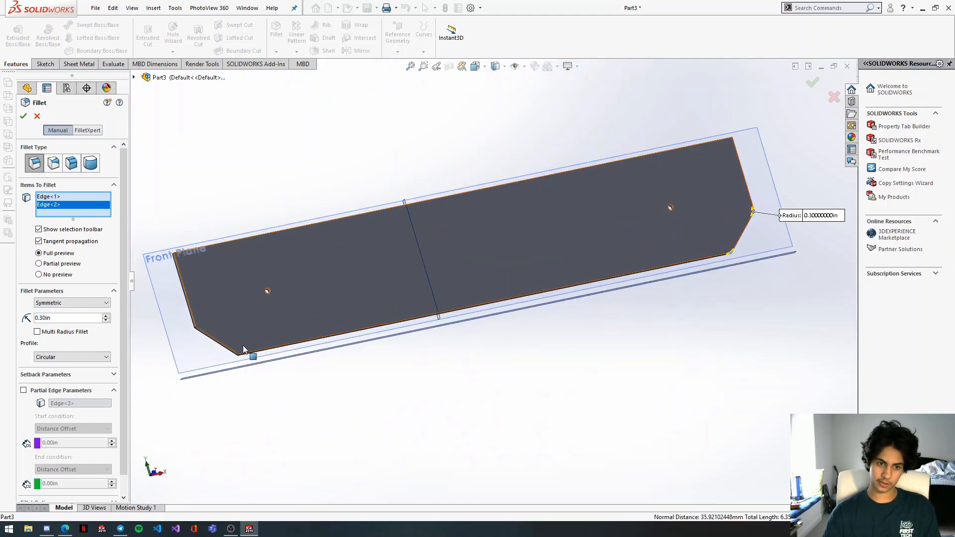
left_click(201, 242)
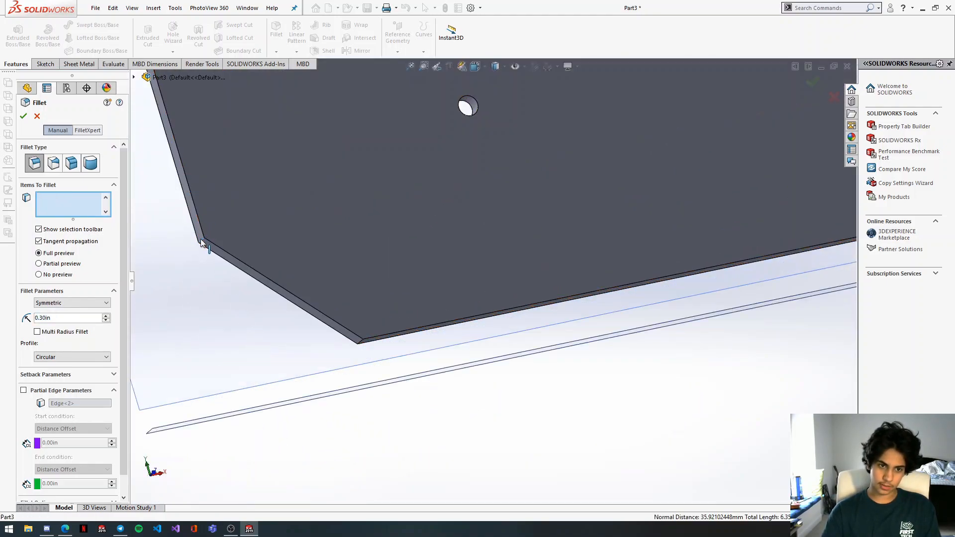
left_click(361, 344)
middle_click_drag(360, 207, 322, 253)
scroll(456, 244, "up", 8)
scroll(554, 262, "down", 5)
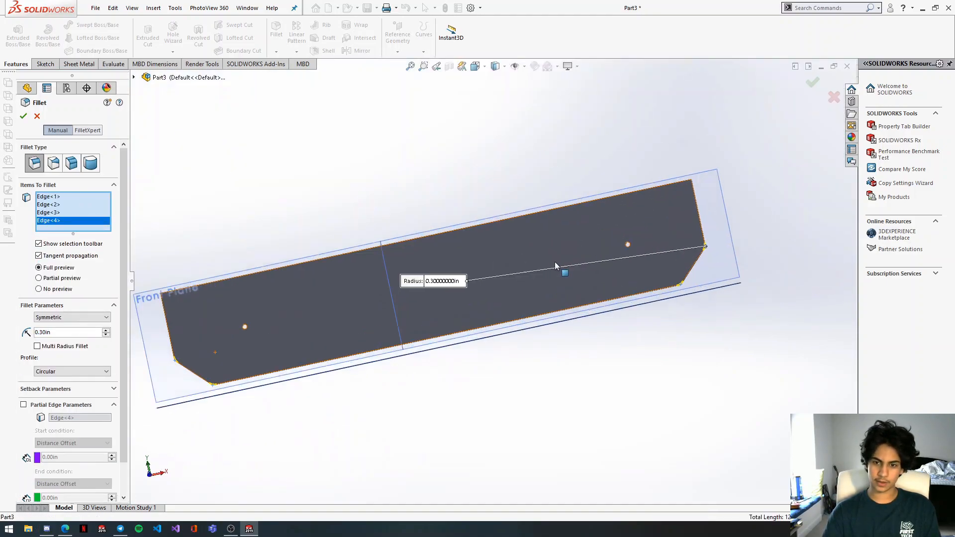
middle_click_drag(598, 264, 565, 268)
scroll(565, 268, "up", 2)
left_click(24, 116)
scroll(342, 301, "down", 3)
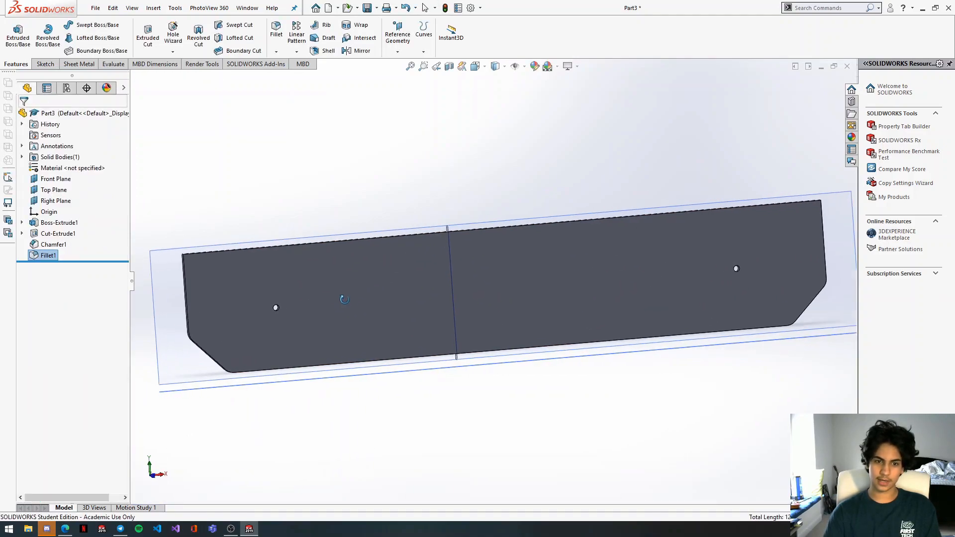
Start a second fillet for the plate's upper corners.
left_click(276, 29)
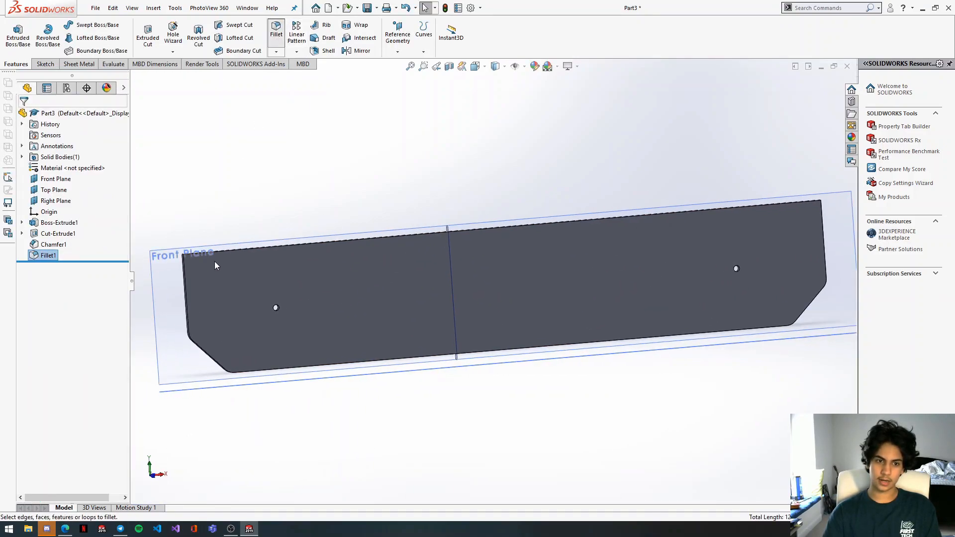
scroll(208, 265, "down", 2)
scroll(221, 261, "down", 3)
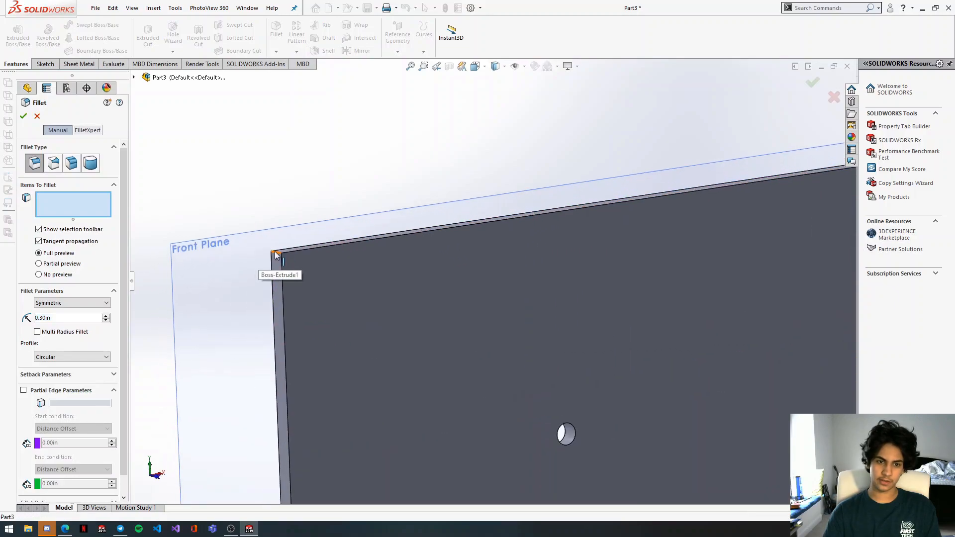
left_click(543, 313)
scroll(542, 313, "up", 3)
scroll(482, 295, "down", 5)
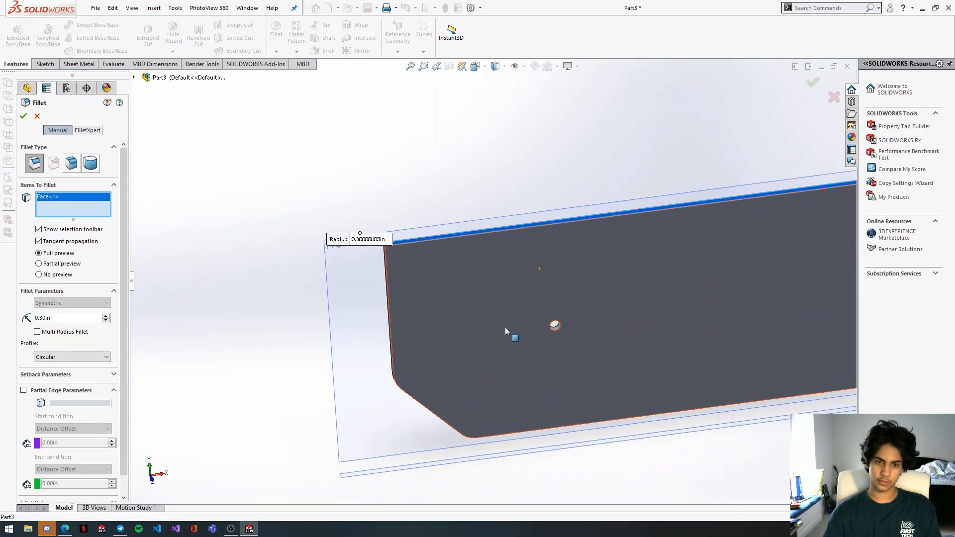
scroll(455, 291, "up", 1)
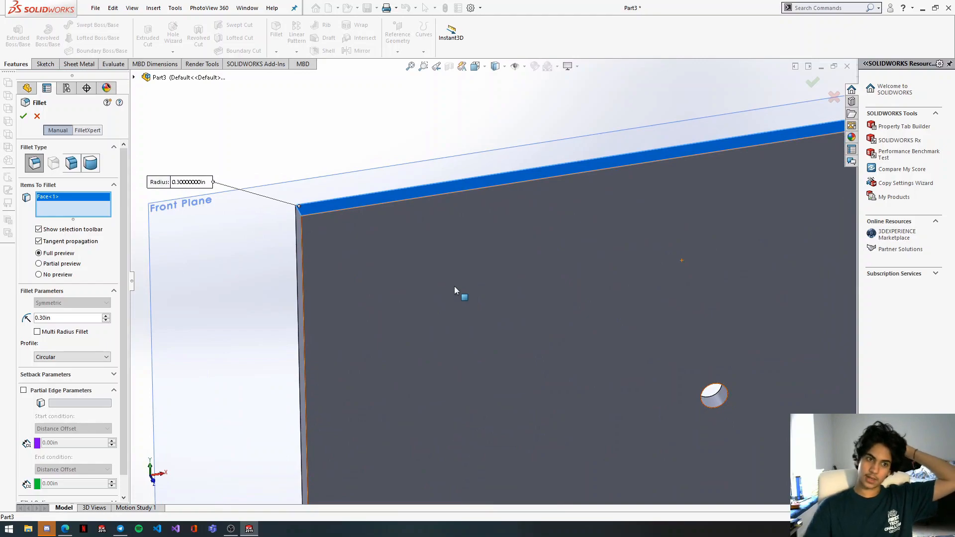
left_click(334, 204)
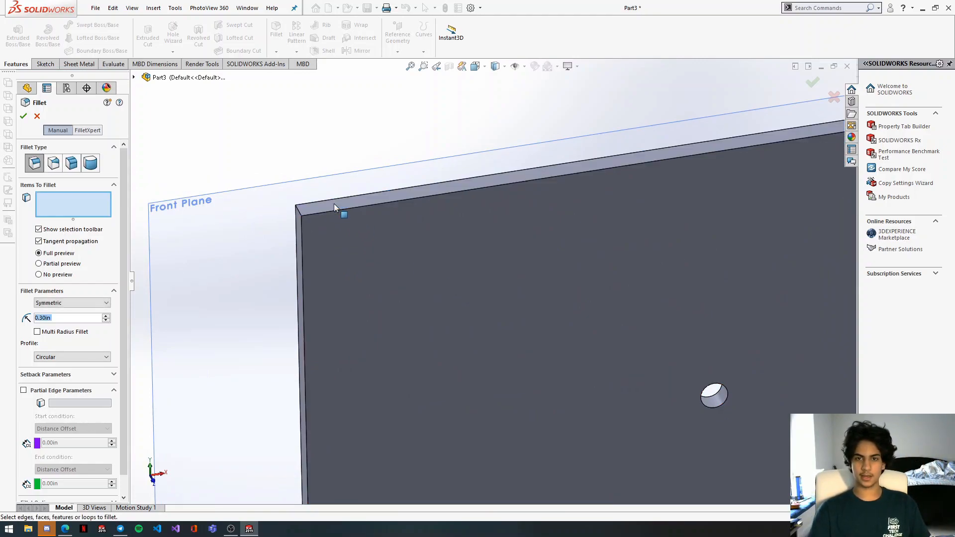
left_click(335, 204)
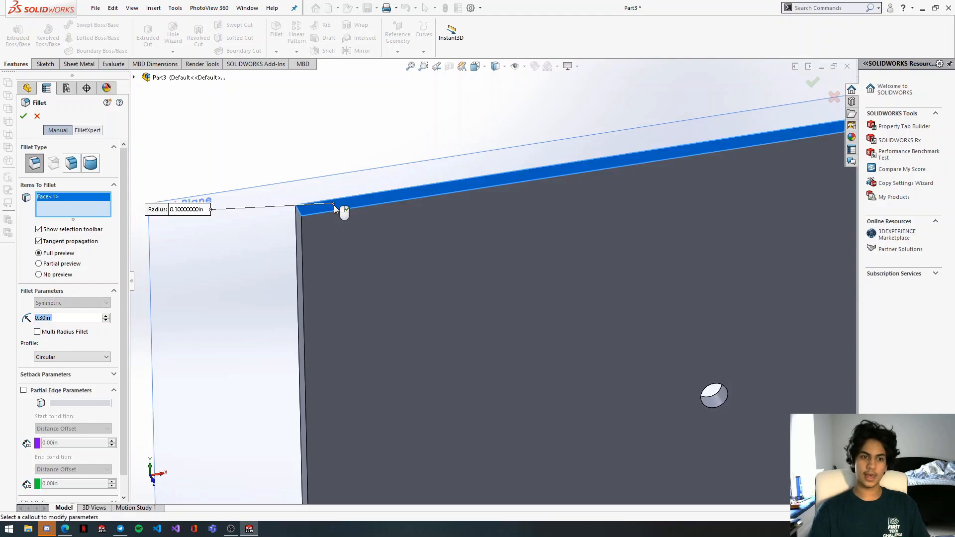
right_click(61, 208)
left_click(80, 212)
Fillet the plate's upper left and upper right corner edges with a 0.30 in radius.
left_click(300, 213)
scroll(500, 279, "up", 4)
scroll(501, 275, "up", 3)
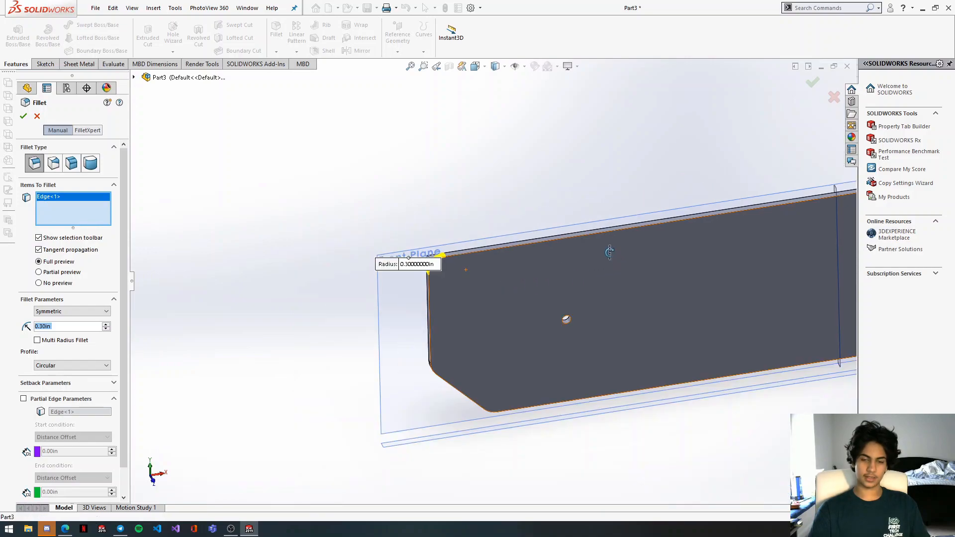
middle_click_drag(611, 254, 577, 271)
scroll(577, 271, "up", 4)
scroll(811, 265, "down", 4)
scroll(775, 266, "down", 4)
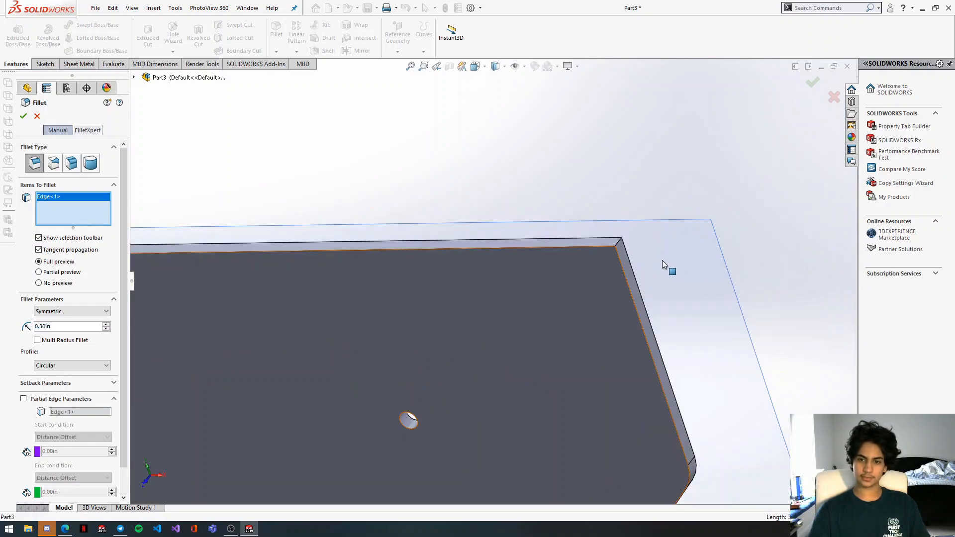
left_click(617, 253)
scroll(617, 253, "up", 5)
middle_click_drag(383, 375, 381, 315)
scroll(412, 350, "up", 1)
scroll(338, 298, "up", 3)
scroll(336, 297, "down", 2)
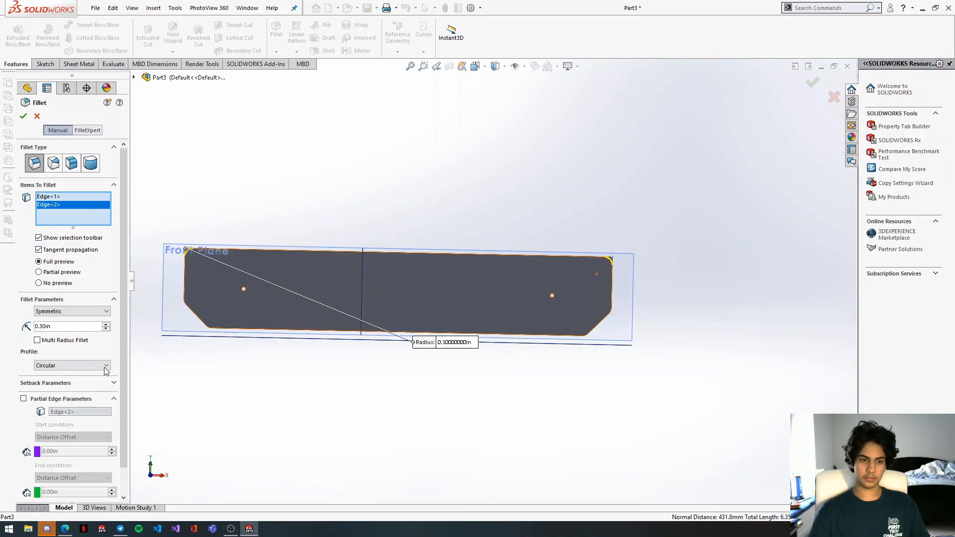
left_click(24, 116)
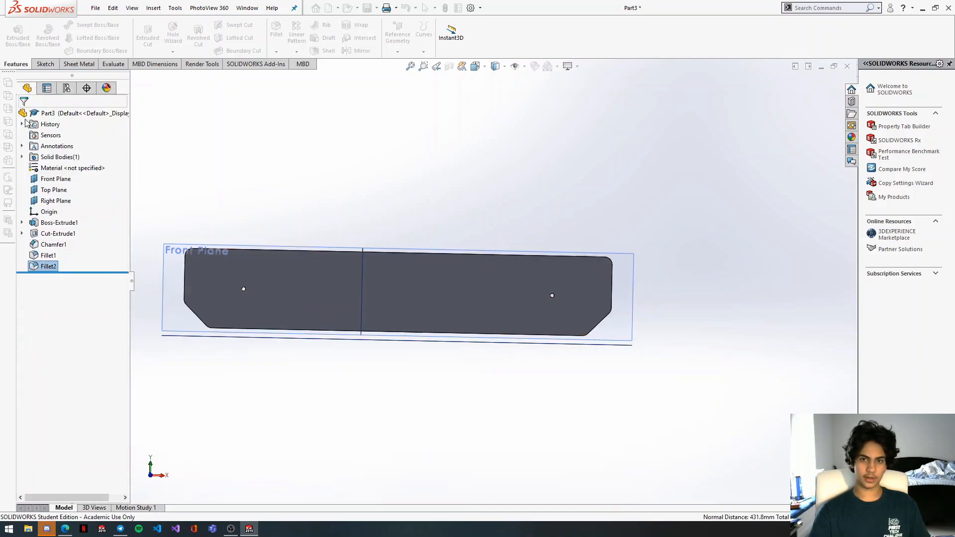
mouse_move(534, 370)
middle_mouse_down()
mouse_move(520, 358)
mouse_move(484, 361)
mouse_move(542, 355)
middle_mouse_up()
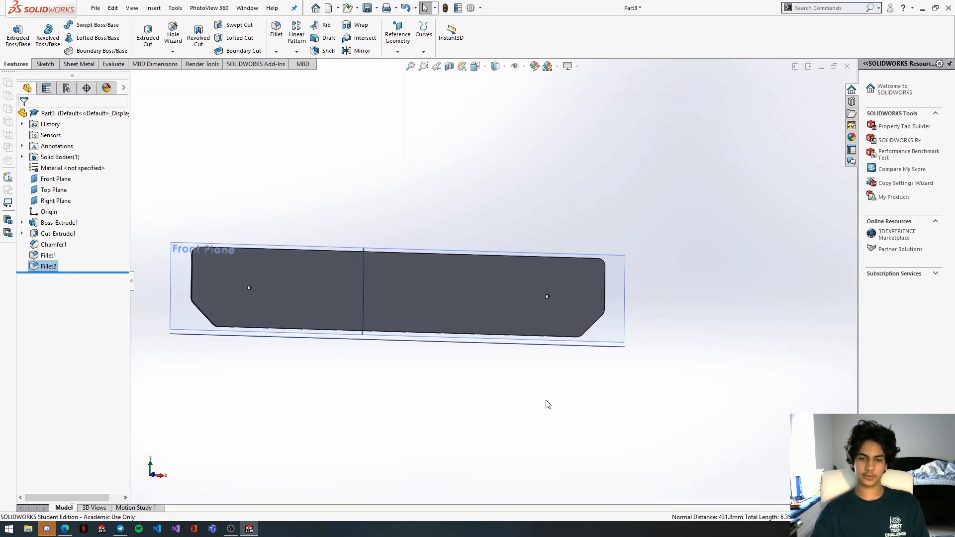
Create a new part document.
left_click(95, 8)
left_click(108, 25)
left_click(485, 354)
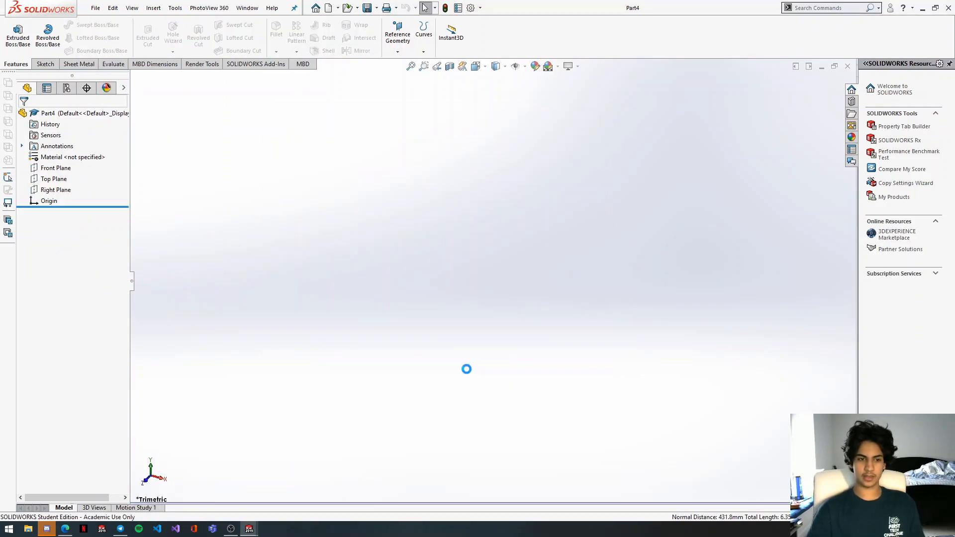
Show the Front, Top and Right planes in the new part.
left_click(54, 168)
left_click(66, 193, "shift")
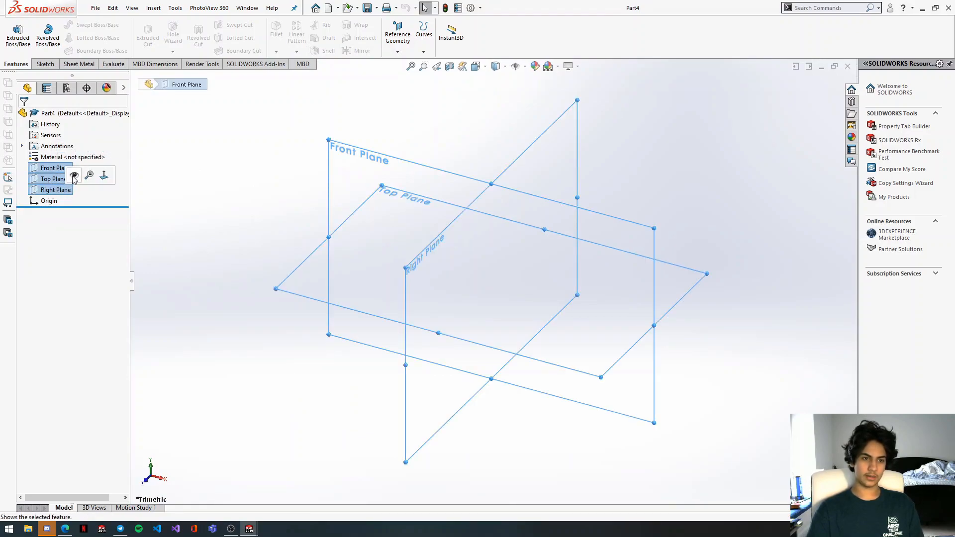
left_click(88, 175)
left_click(277, 231)
Sketch a corner rectangle about 5.88 in wide on the Front Plane.
left_click(328, 176)
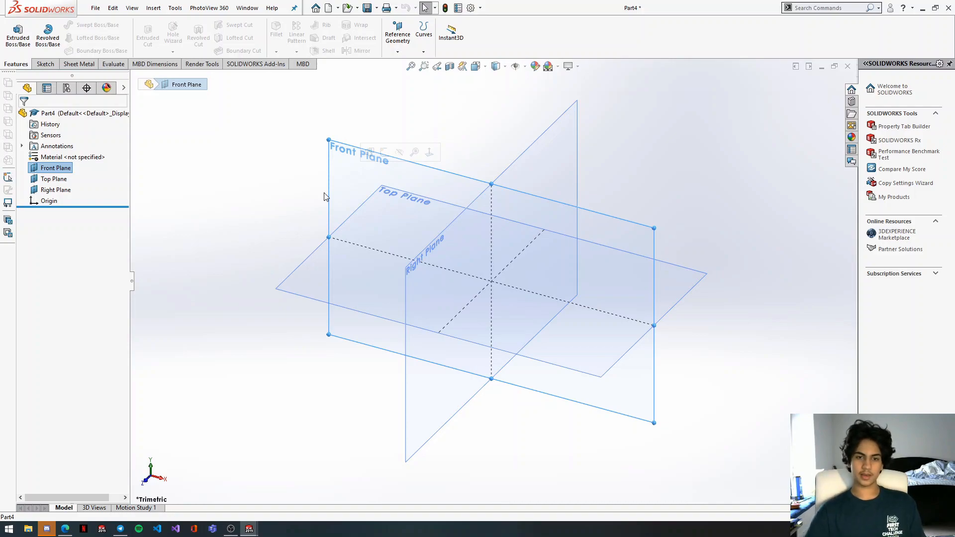
scroll(527, 288, "up", 3)
scroll(526, 288, "down", 4)
middle_click_drag(534, 270, 538, 259)
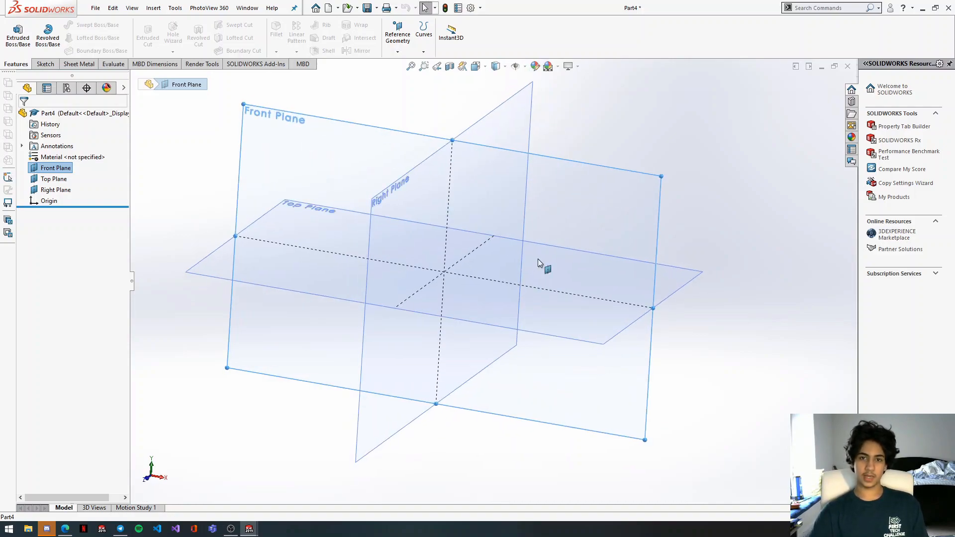
middle_click_drag(555, 314, 550, 288)
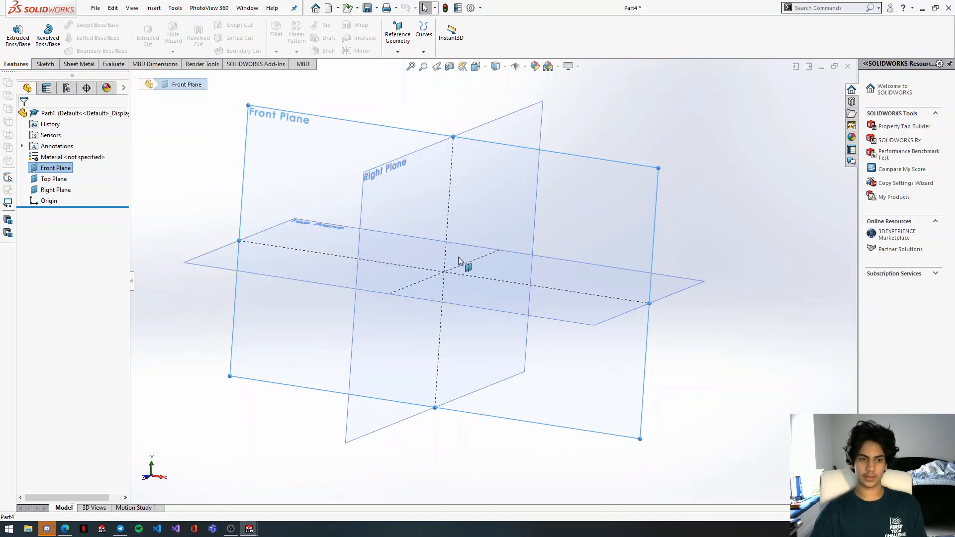
left_click(44, 64)
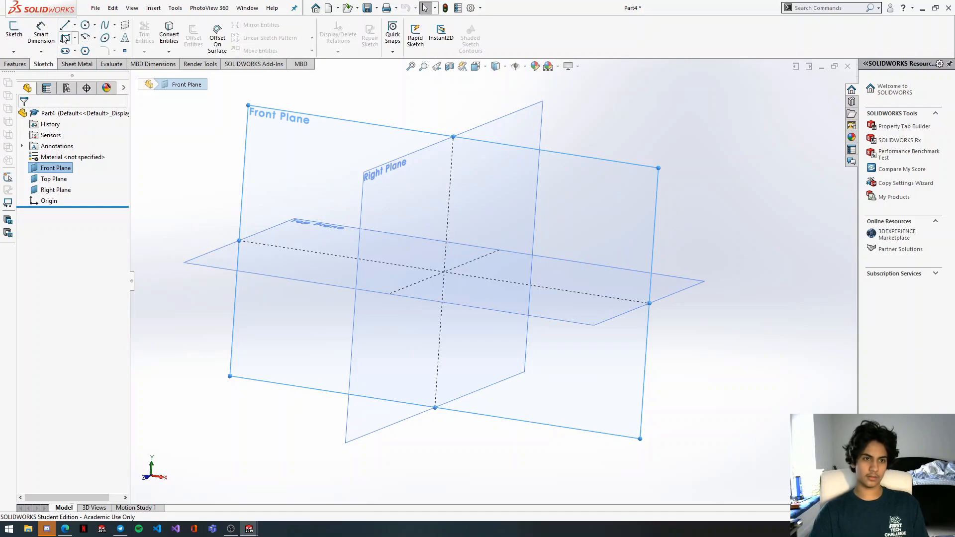
left_click_drag(300, 191, 429, 242)
left_click_drag(621, 283, 707, 302)
Dimension the rectangle's top edge to 17 in and its right edge to 80 mm.
left_click(45, 31)
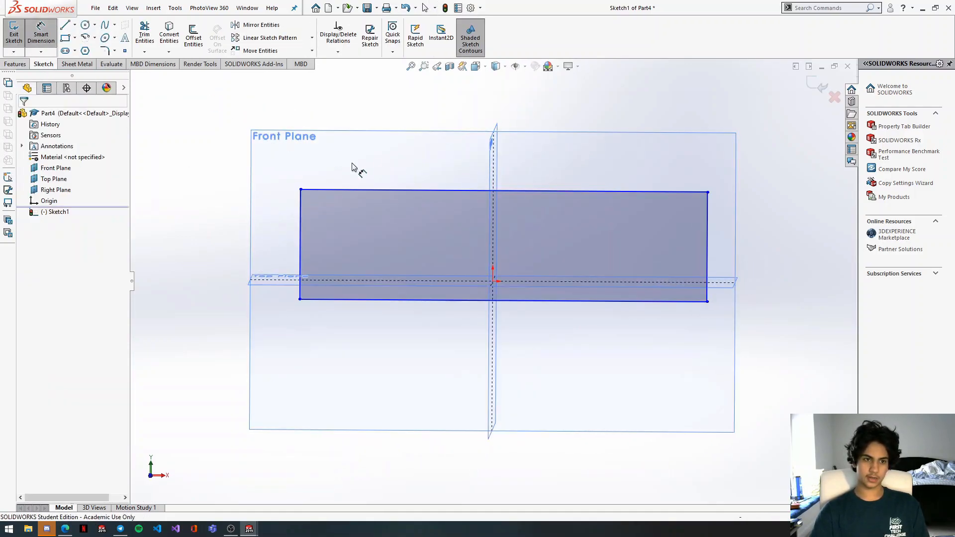
left_click(376, 191)
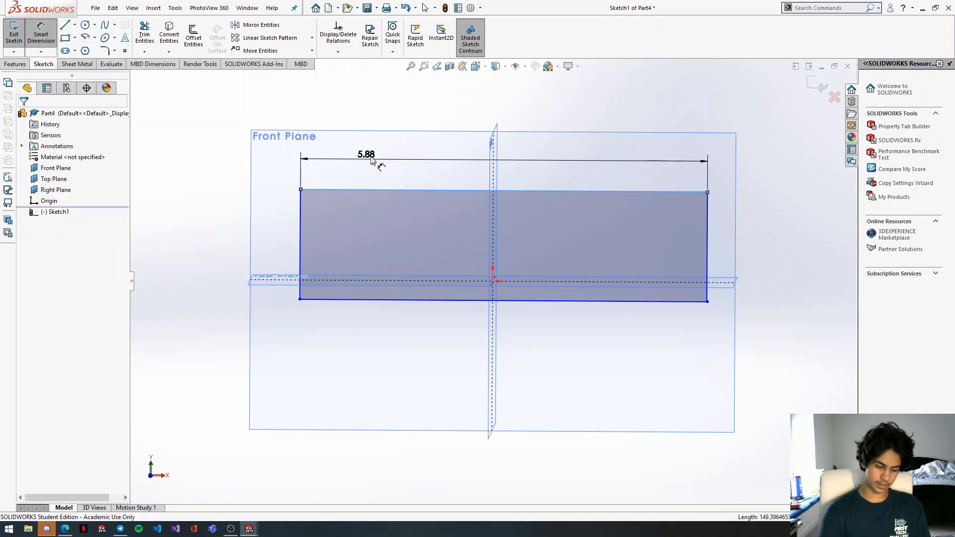
left_click(378, 162)
type("17")
key("Return")
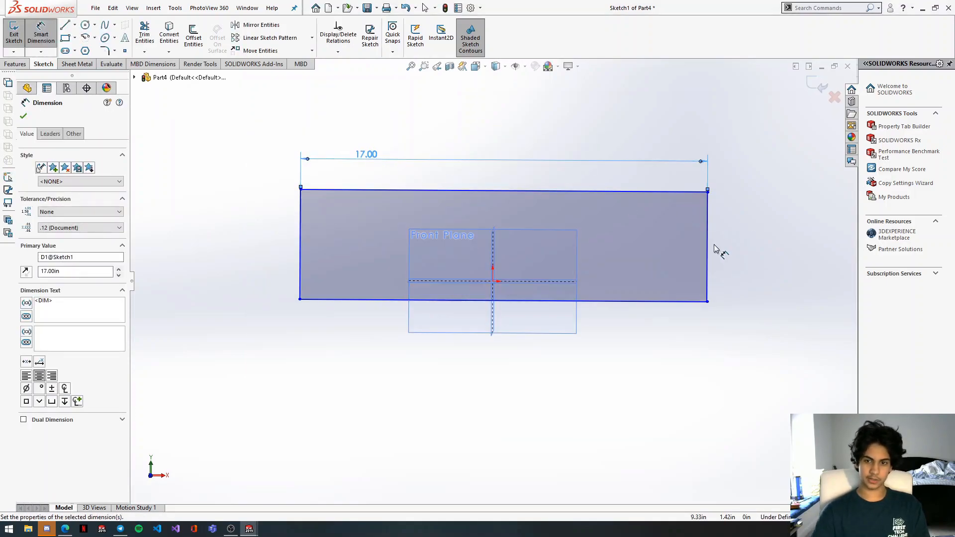
left_click(710, 244)
left_click(754, 252)
type("80mm")
key("Return")
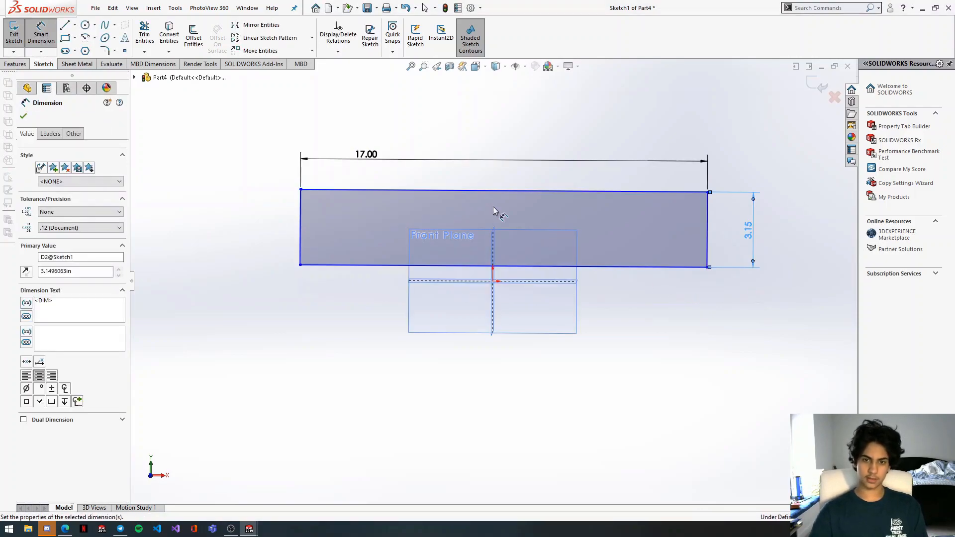
Extrude the rectangle 1/8 in as a blind boss.
left_click(15, 64)
left_click(18, 34)
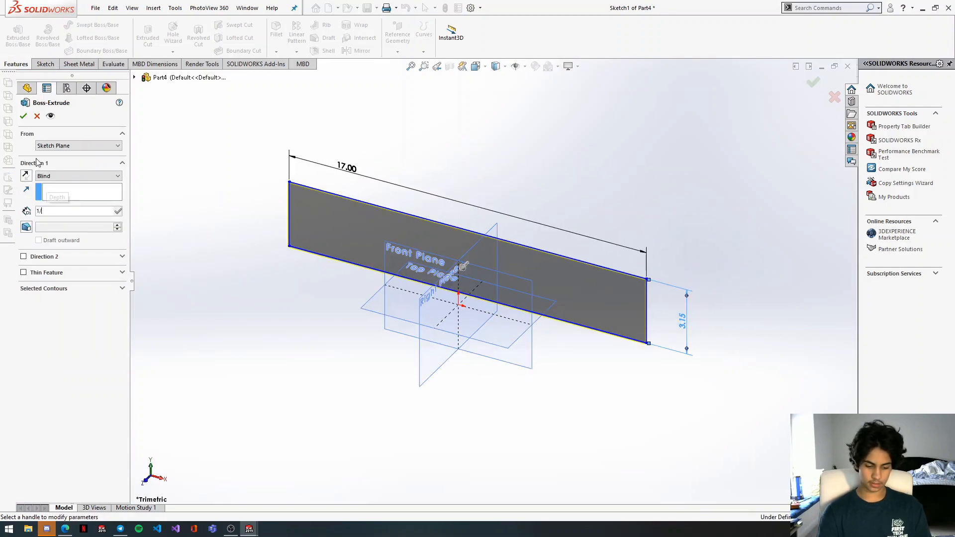
left_click(24, 117)
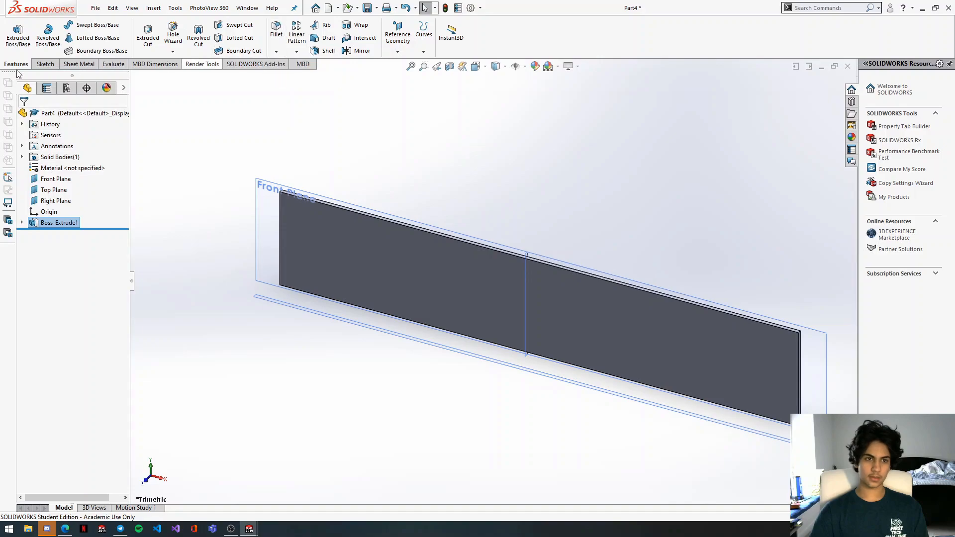
Sketch a horizontal line about 2.65 in long from the midpoint of the plate's left edge towards its centre.
left_click(44, 64)
left_click(63, 25)
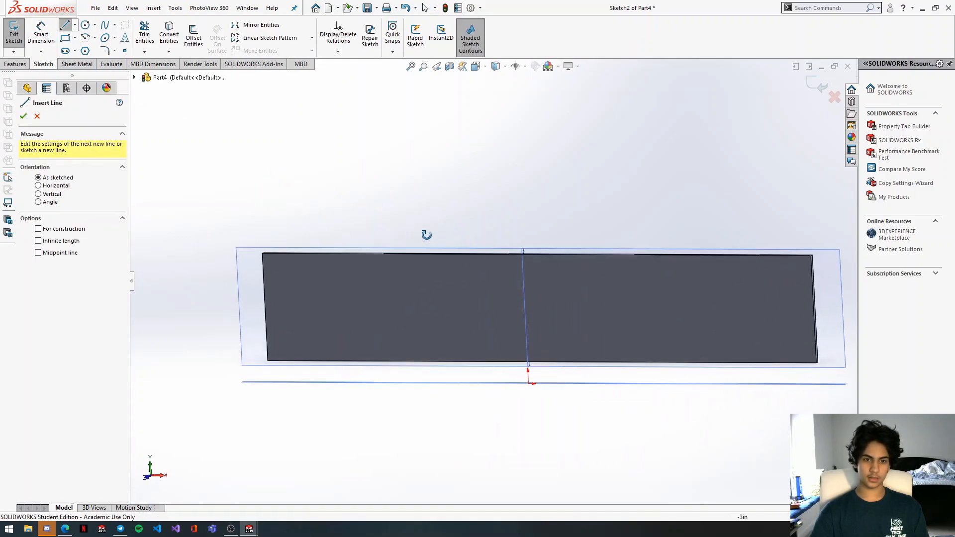
scroll(262, 313, "down", 2)
left_click(260, 301)
left_click(387, 299)
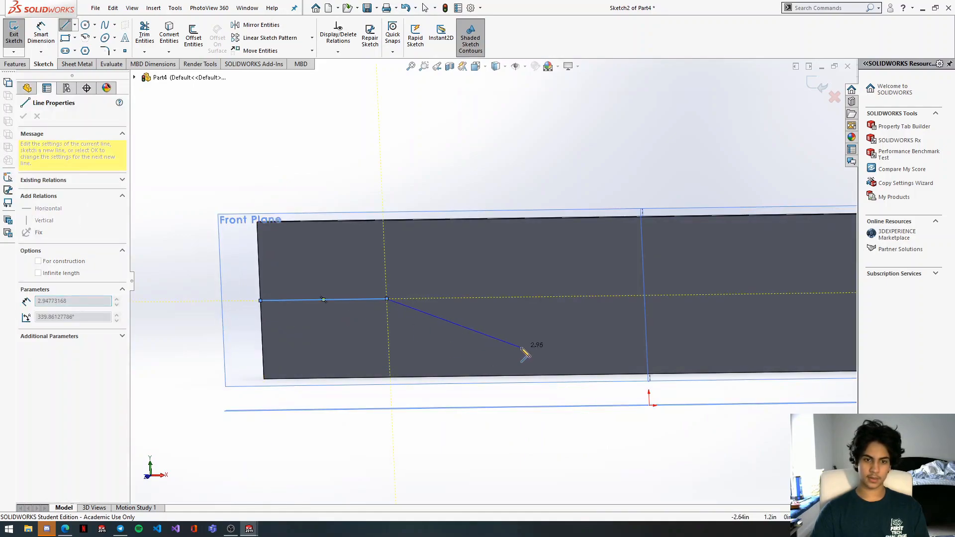
key("Escape")
scroll(545, 347, "up", 6)
scroll(689, 296, "down", 5)
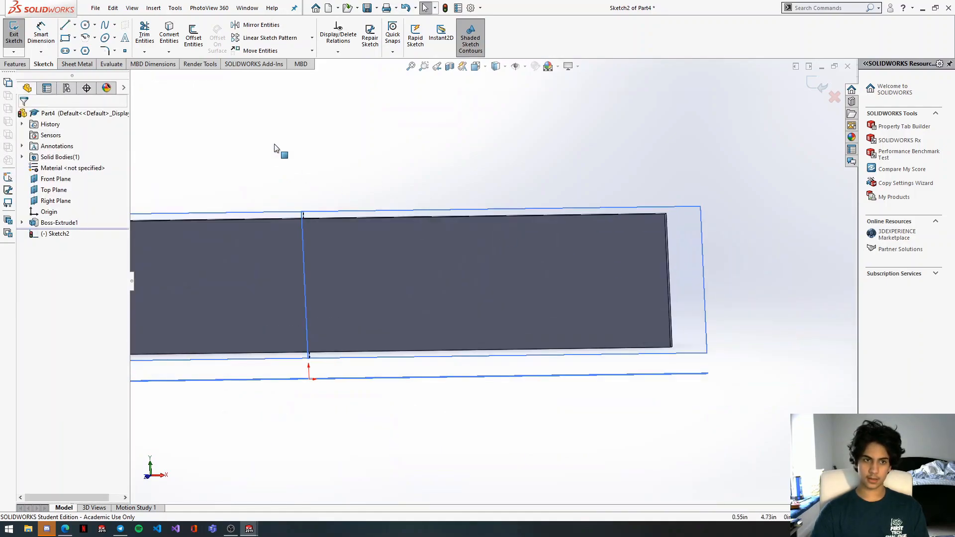
Sketch a horizontal line about 85 mm long from the midpoint of the plate's right edge towards its centre.
left_click(65, 24)
left_click(667, 281)
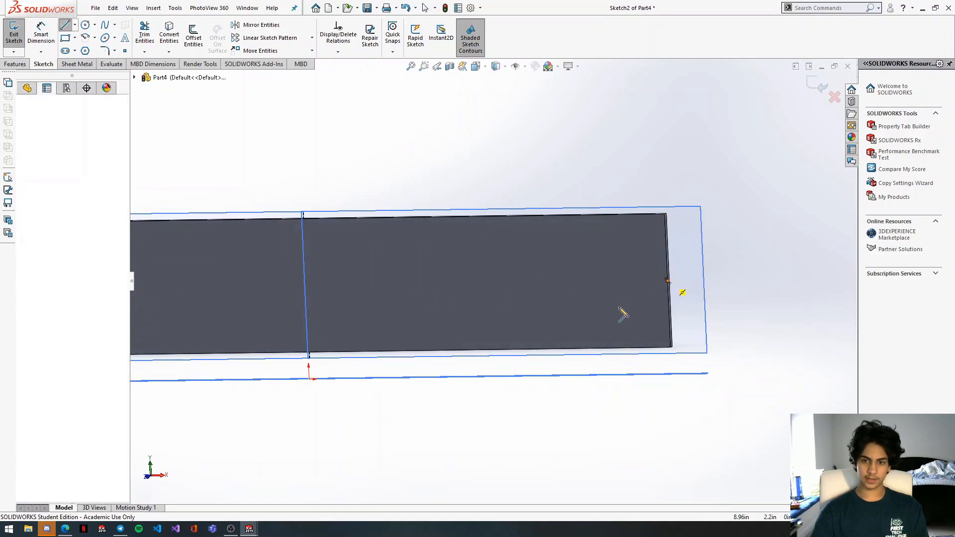
left_click(532, 282)
key("Escape")
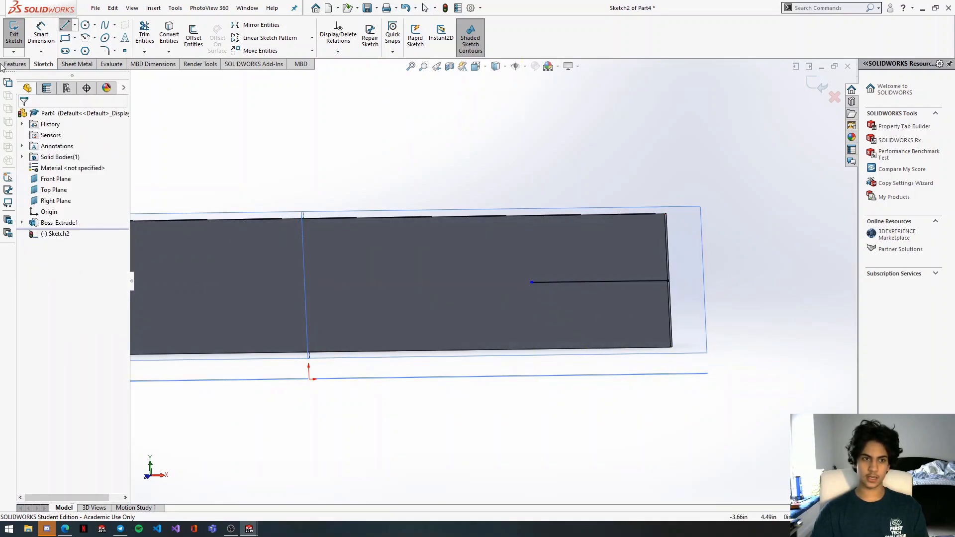
Make the left and right horizontal lines equal in length.
left_click(626, 282)
scroll(493, 286, "up", 2)
left_click(307, 284, "ctrl")
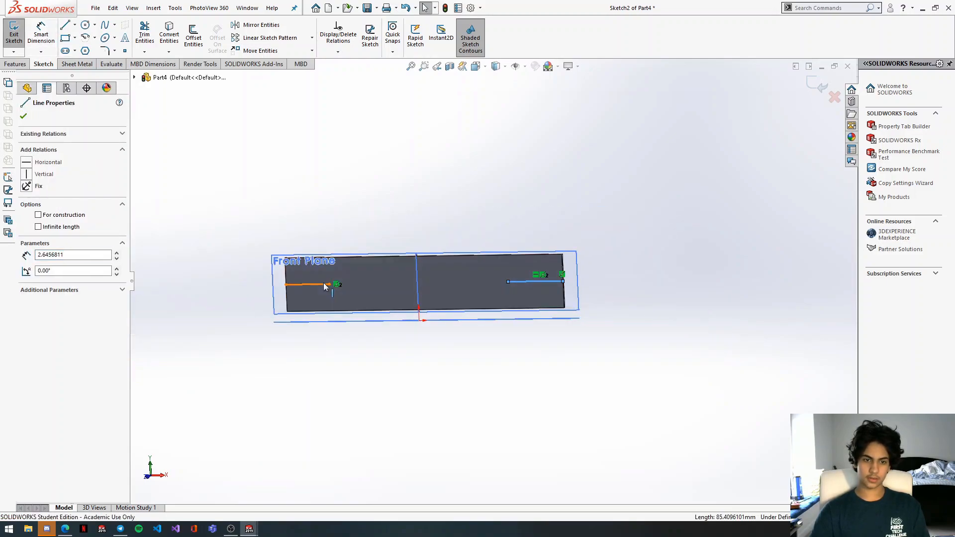
left_click(28, 336)
left_click(416, 392)
scroll(316, 269, "down", 1)
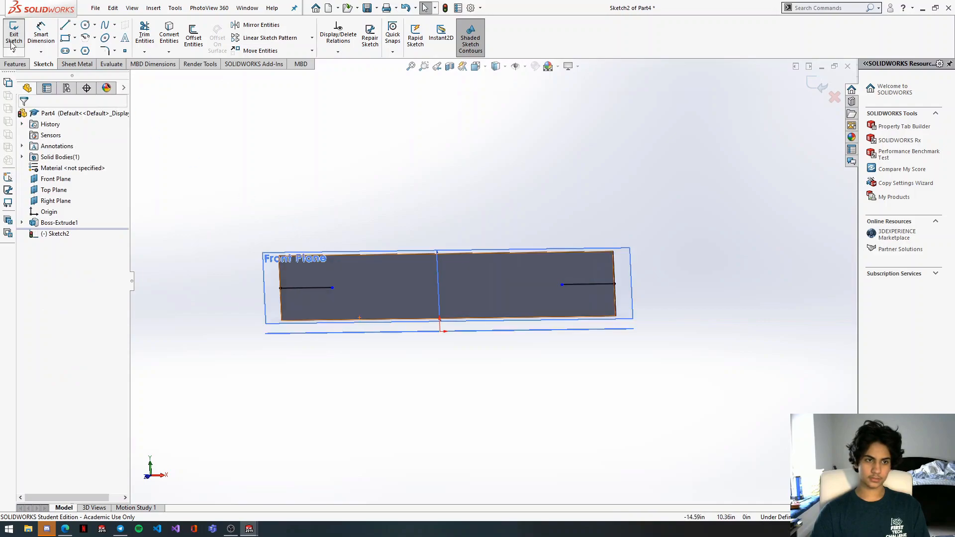
Dimension the left horizontal line to 60 mm.
left_click(41, 35)
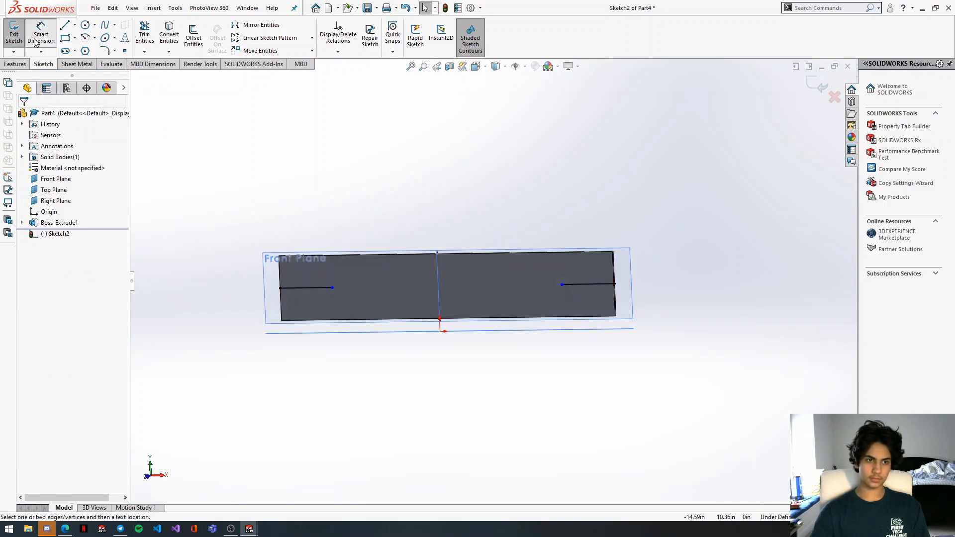
left_click(316, 287)
left_click(301, 285)
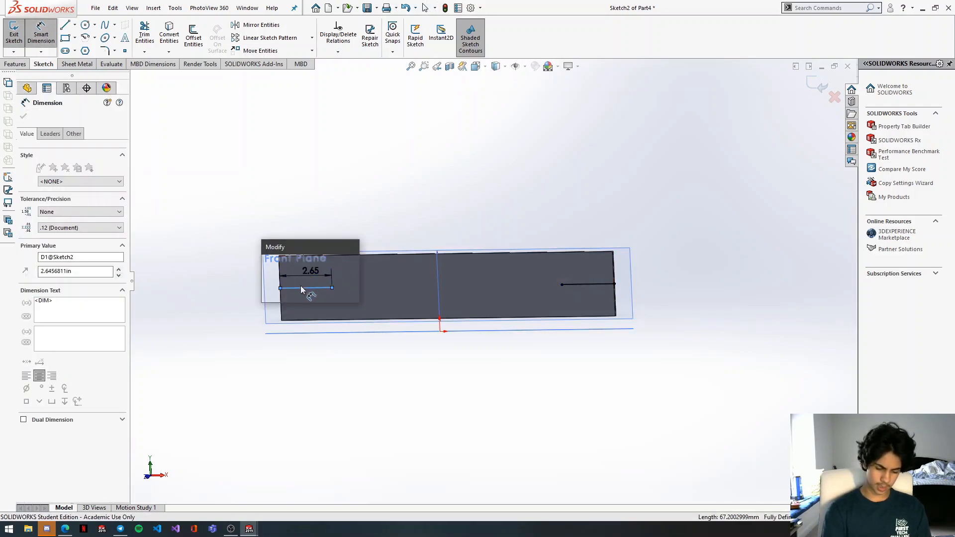
type("600m")
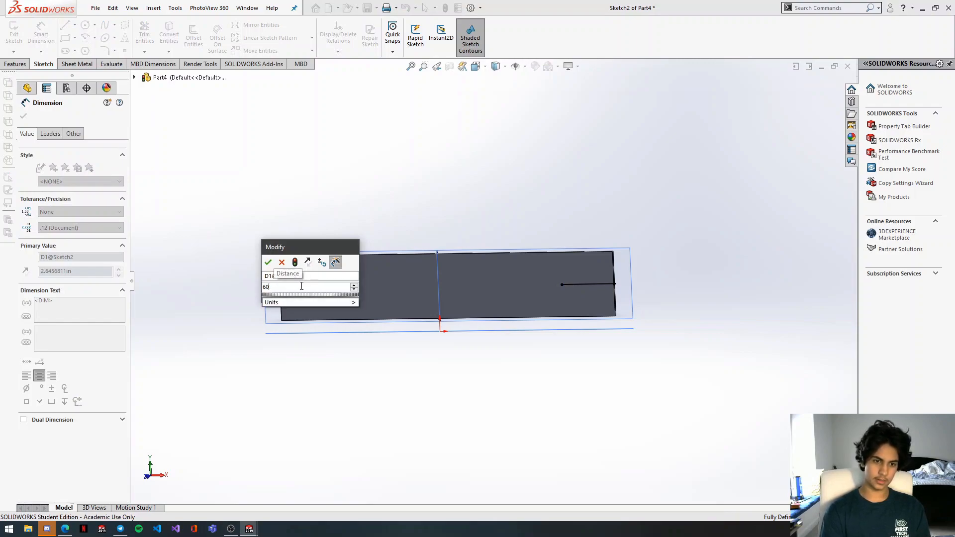
key("Return")
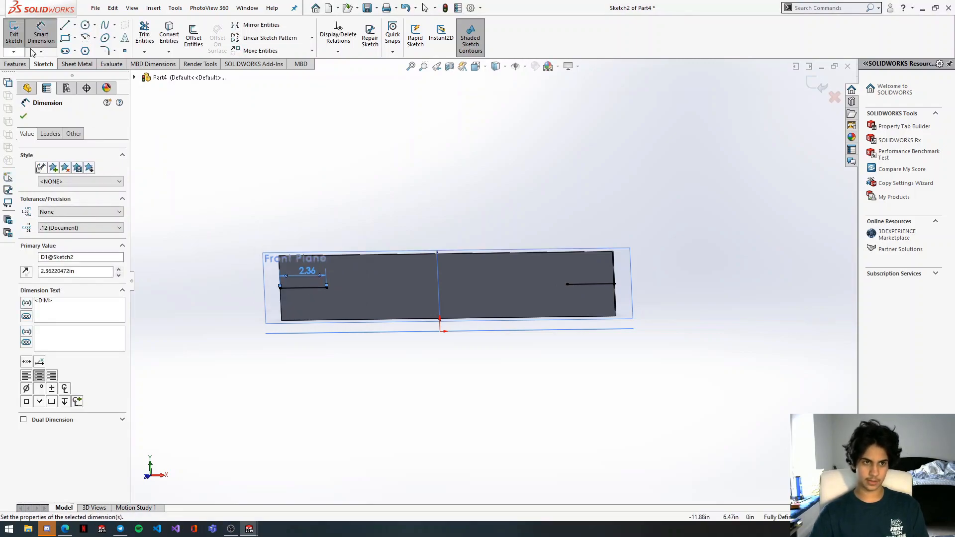
Draw a circle of 2 mm radius centred on the inner end of the left line.
left_click(85, 25)
left_click(327, 287)
left_click(340, 305)
type("2")
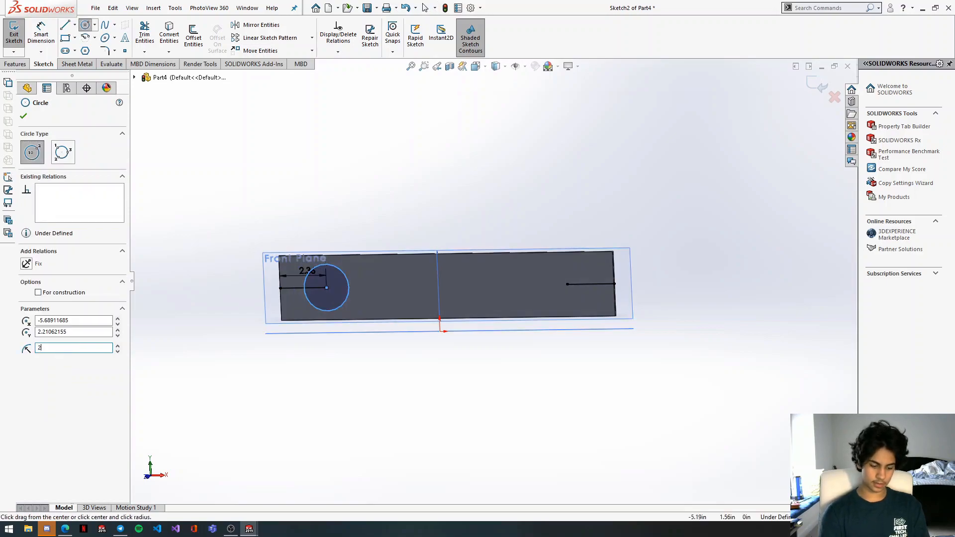
type("mm")
key("Return")
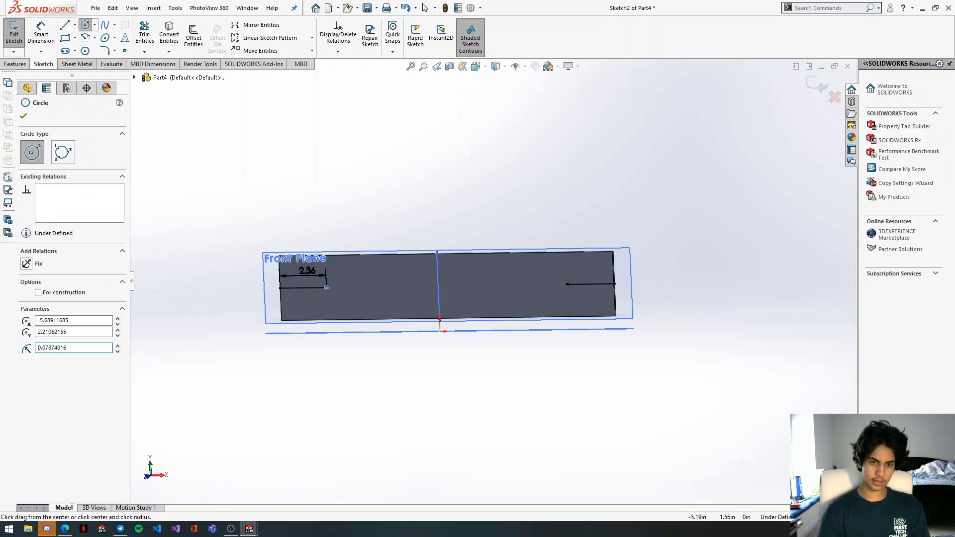
Draw a circle of 2 mm radius centred on the inner end of the right line.
left_click(567, 285)
left_click(562, 294)
type("2mm")
key("Return")
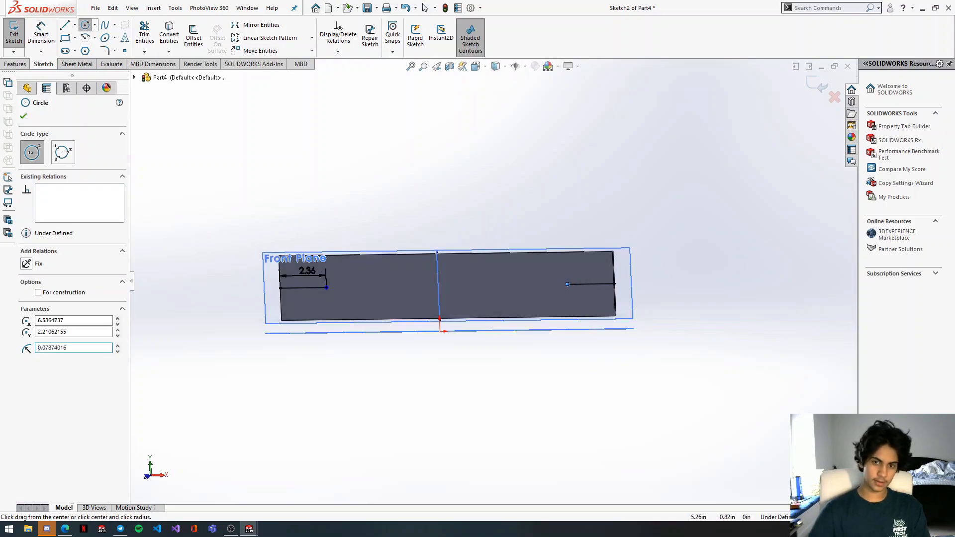
Cut the two circle contours 0.125 in deep into the plate with a blind extruded cut.
left_click(16, 64)
left_click(148, 35)
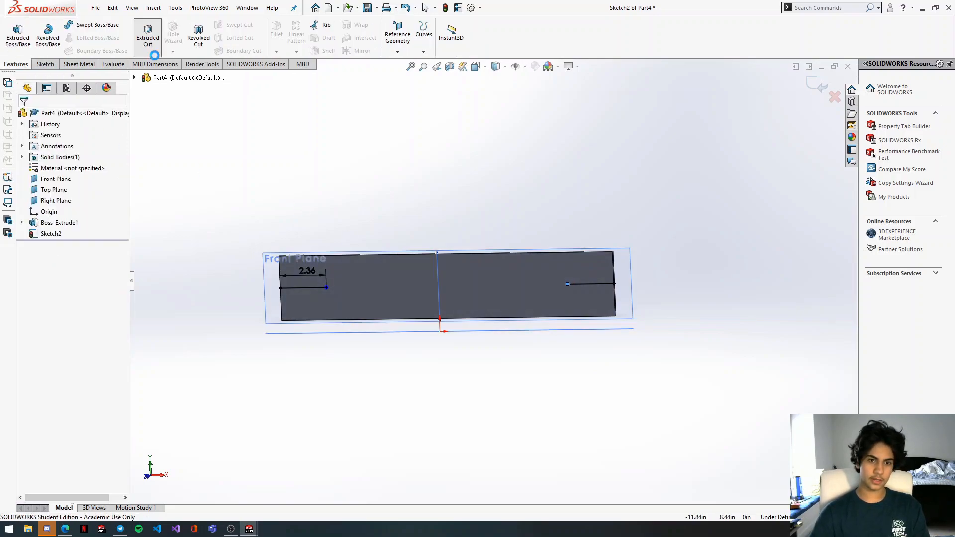
scroll(355, 294, "down", 6)
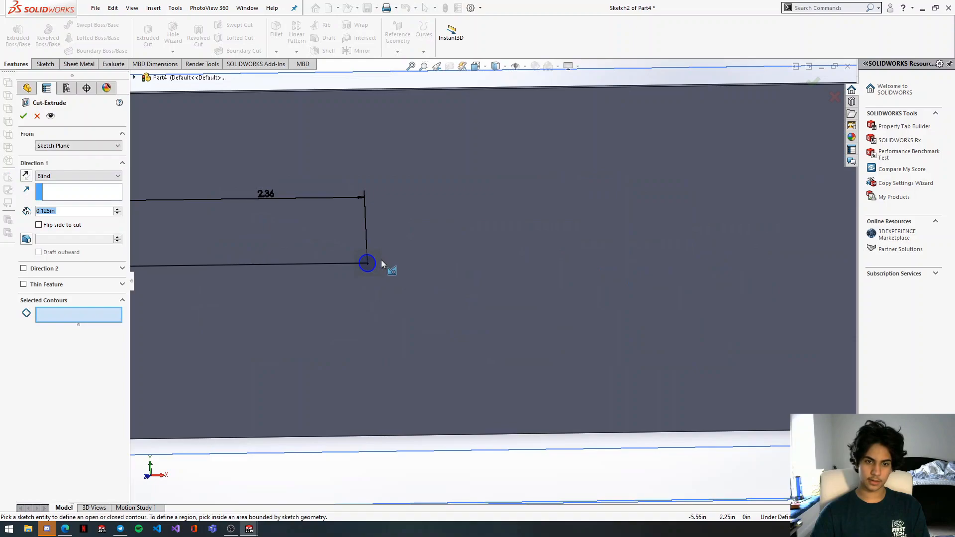
left_click(517, 283)
scroll(730, 270, "up", 5)
scroll(788, 268, "down", 5)
scroll(789, 267, "down", 4)
left_click(611, 218)
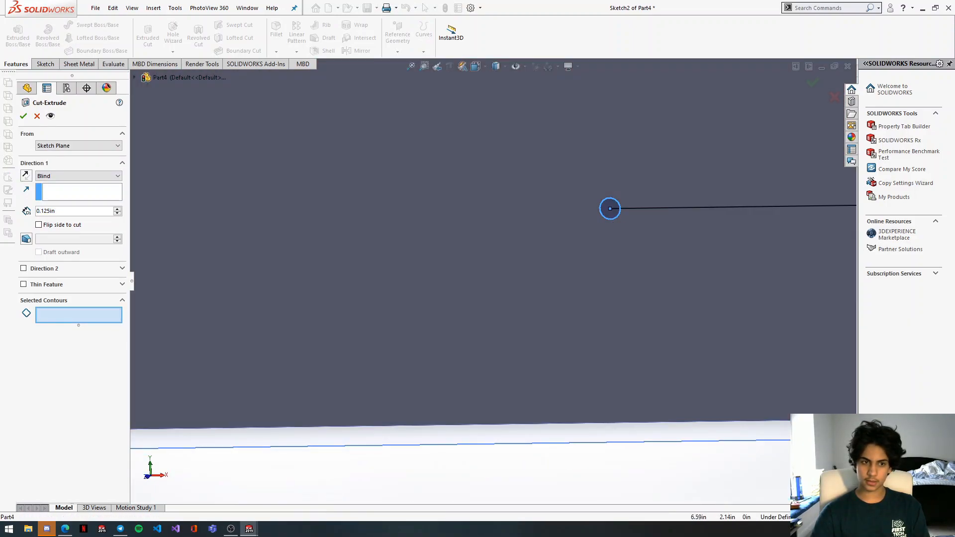
left_click(611, 218)
scroll(390, 230, "up", 4)
scroll(390, 233, "up", 2)
left_click(516, 267)
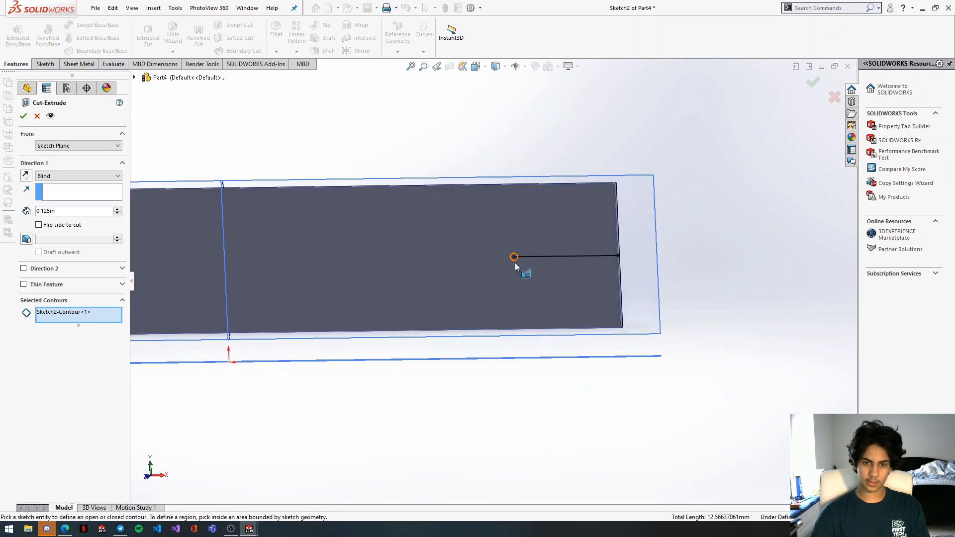
left_click(23, 116)
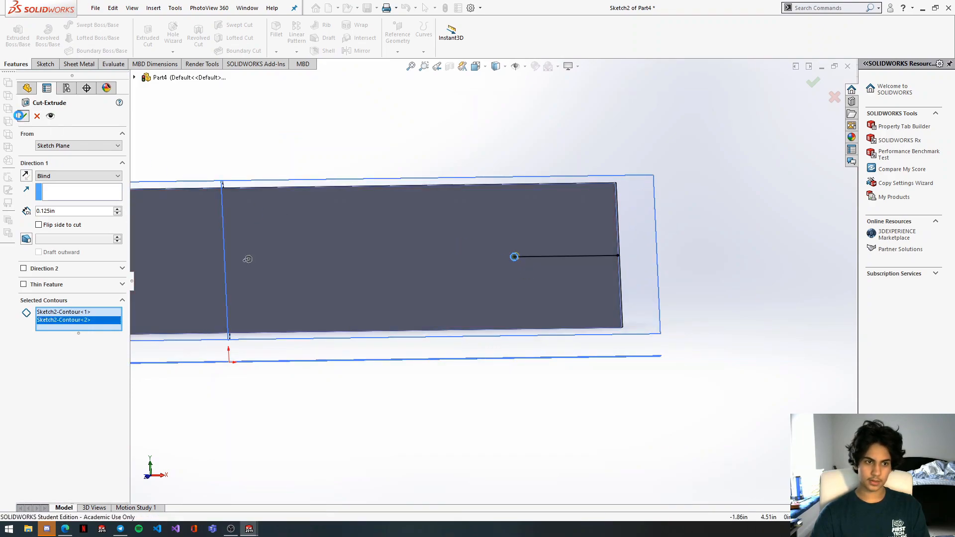
Chamfer the plate's lower left and lower right corner edges with a 1 in distance at 45 degrees.
scroll(351, 282, "down", 4)
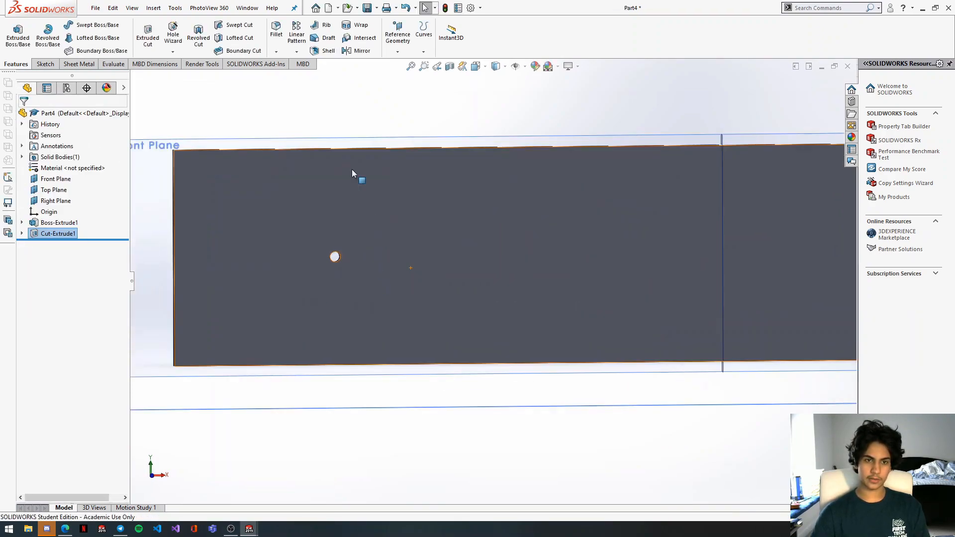
left_click(276, 52)
left_click(290, 77)
scroll(232, 339, "down", 1)
middle_click_drag(232, 340, 278, 316)
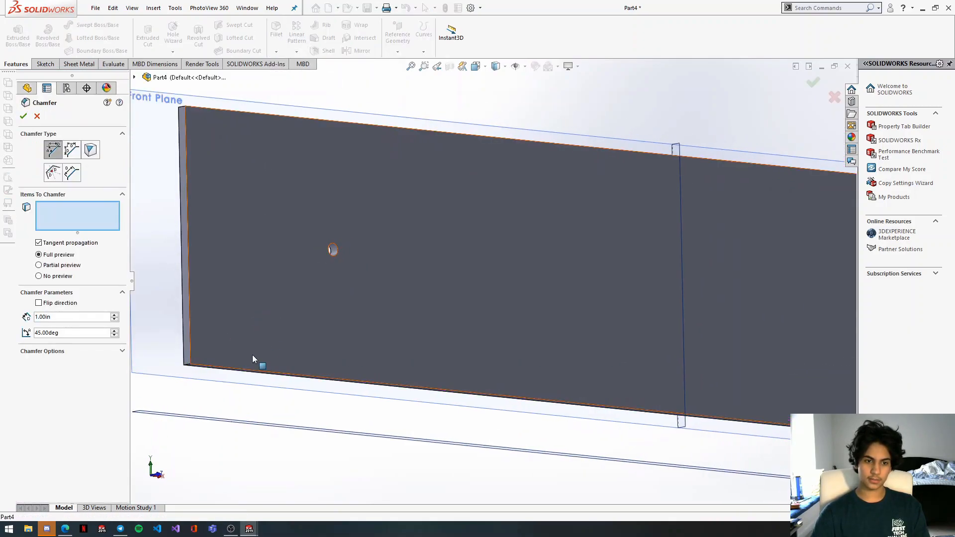
left_click(189, 365)
middle_click_drag(428, 346, 384, 342)
scroll(498, 323, "up", 5)
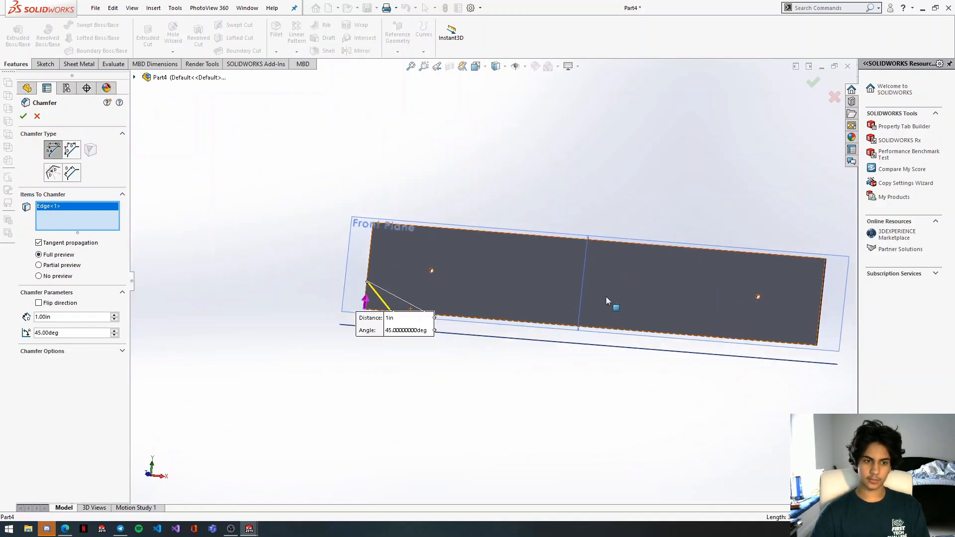
middle_click_drag(569, 306, 523, 276)
left_click(686, 302)
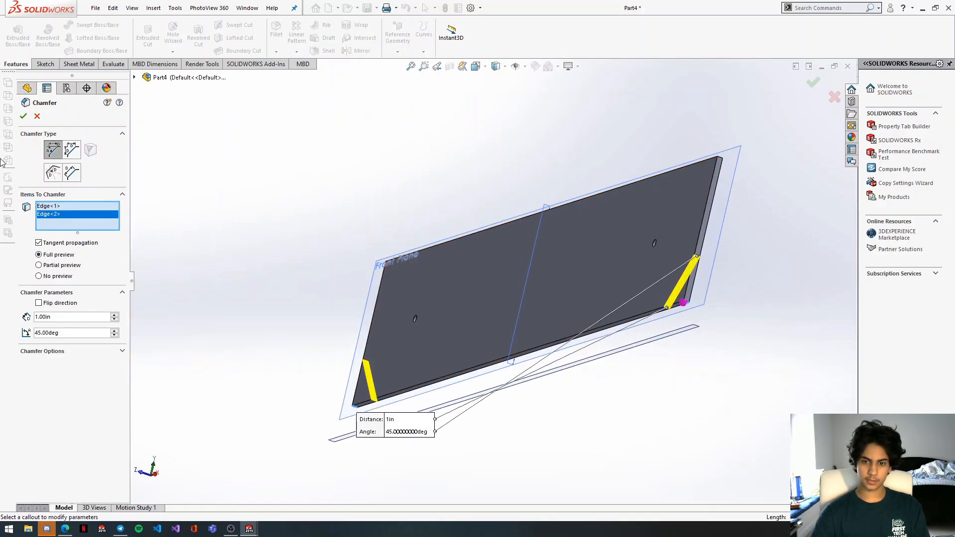
left_click(26, 116)
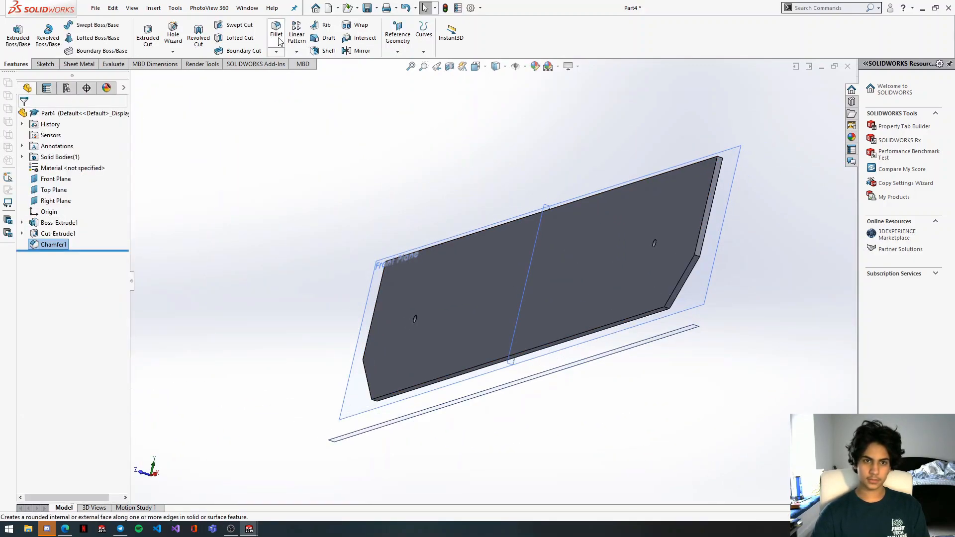
Fillet the two edges at each chamfered lower corner and the two upper corner edges of the plate with a 0.3 in radius.
left_click(667, 309)
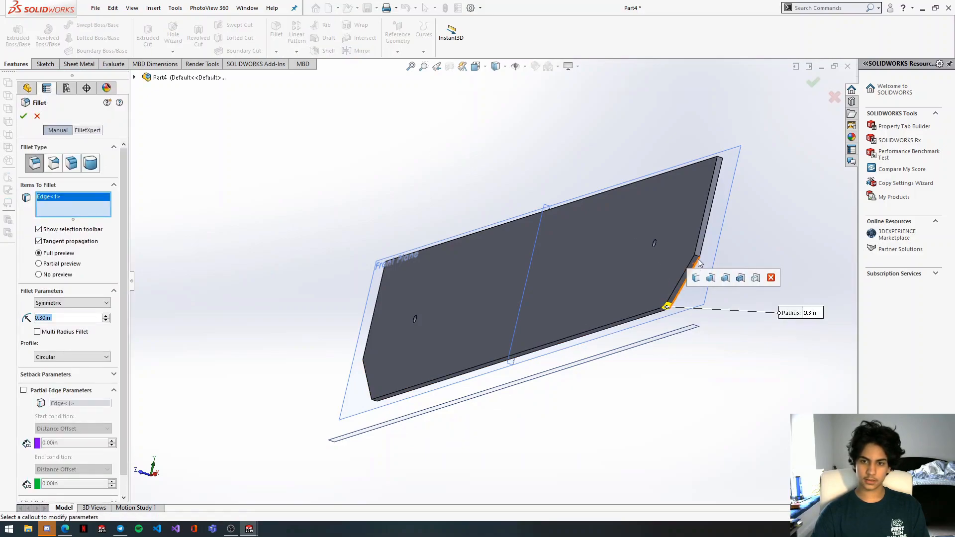
left_click(698, 257)
middle_click_drag(613, 298, 699, 266)
scroll(214, 379, "down", 8)
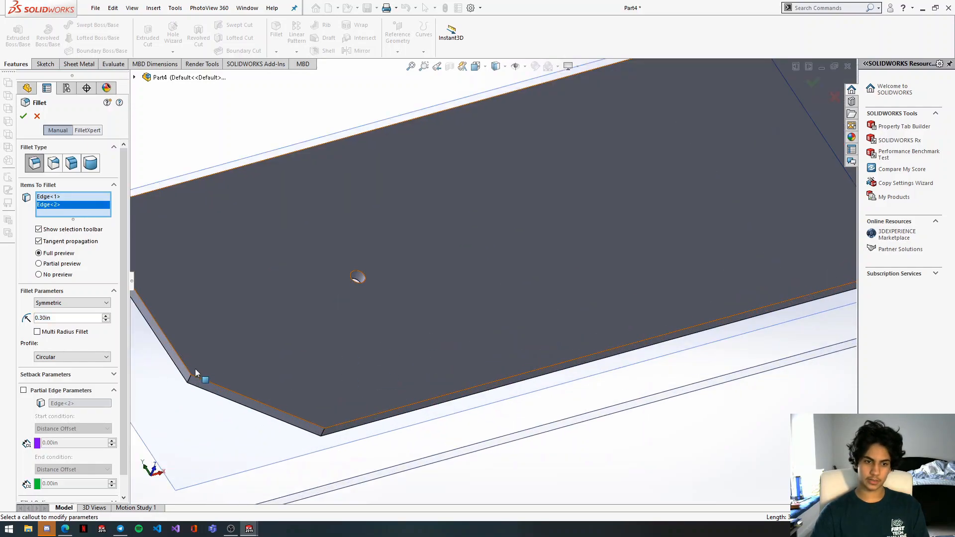
left_click(229, 349)
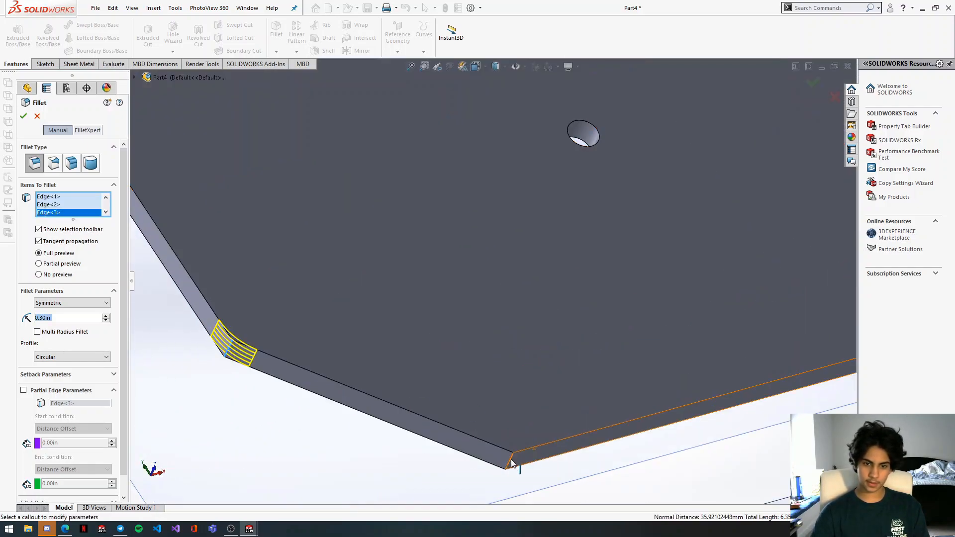
left_click(510, 463)
middle_click_drag(314, 258, 477, 168)
left_click(369, 216)
scroll(588, 144, "up", 5)
scroll(588, 144, "down", 5)
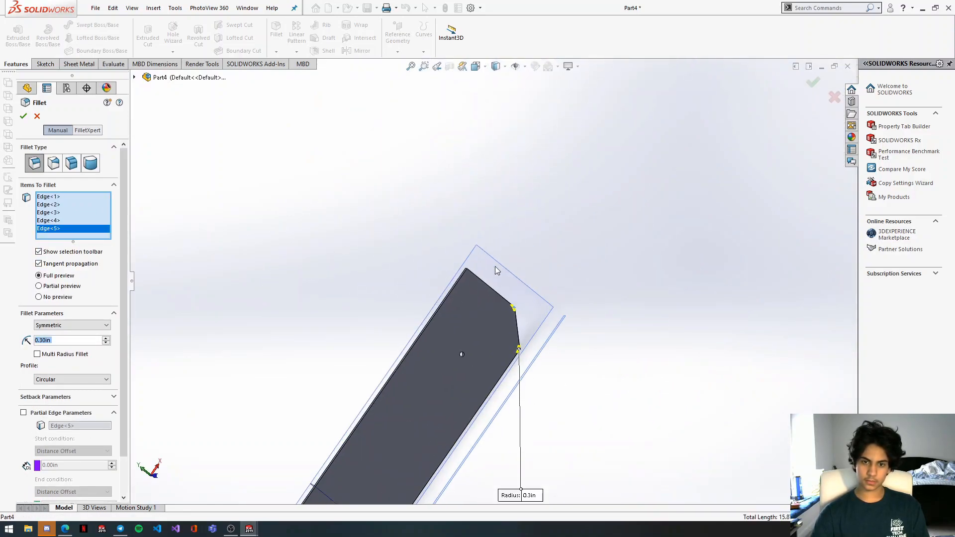
scroll(498, 261, "down", 7)
middle_click_drag(518, 244, 542, 252)
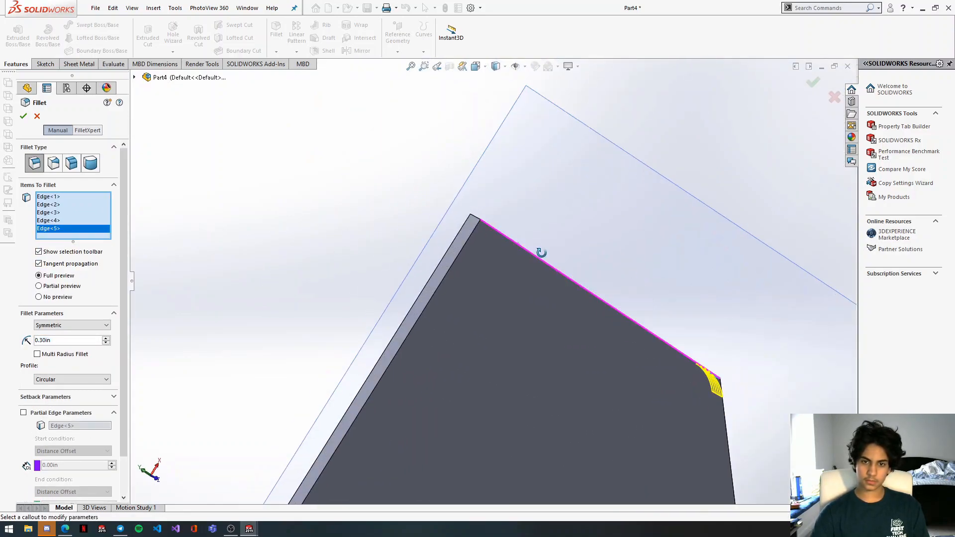
left_click(477, 219)
middle_click_drag(477, 219, 448, 180)
scroll(384, 187, "up", 7)
left_click(25, 118)
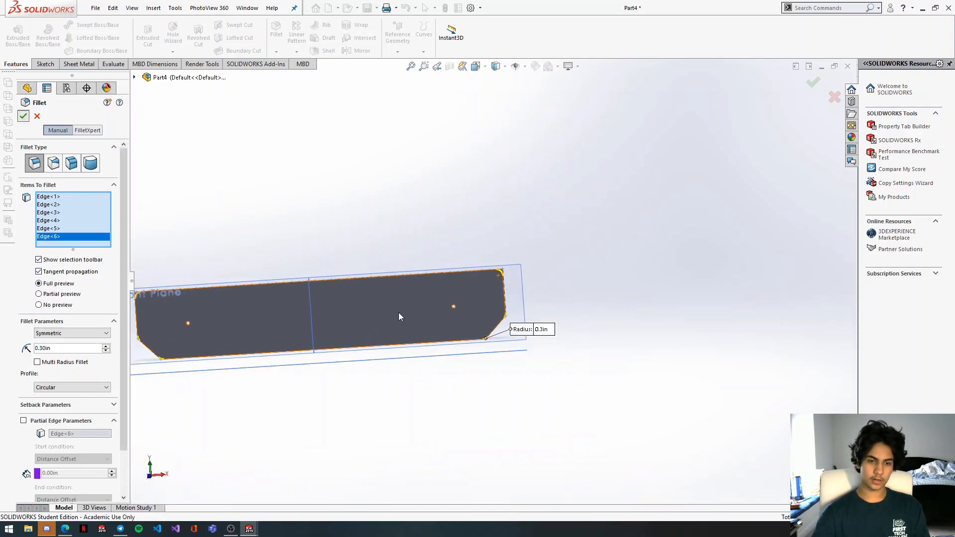
scroll(398, 313, "up", 3)
scroll(383, 285, "down", 2)
middle_click_drag(383, 285, 404, 279)
scroll(402, 284, "down", 3)
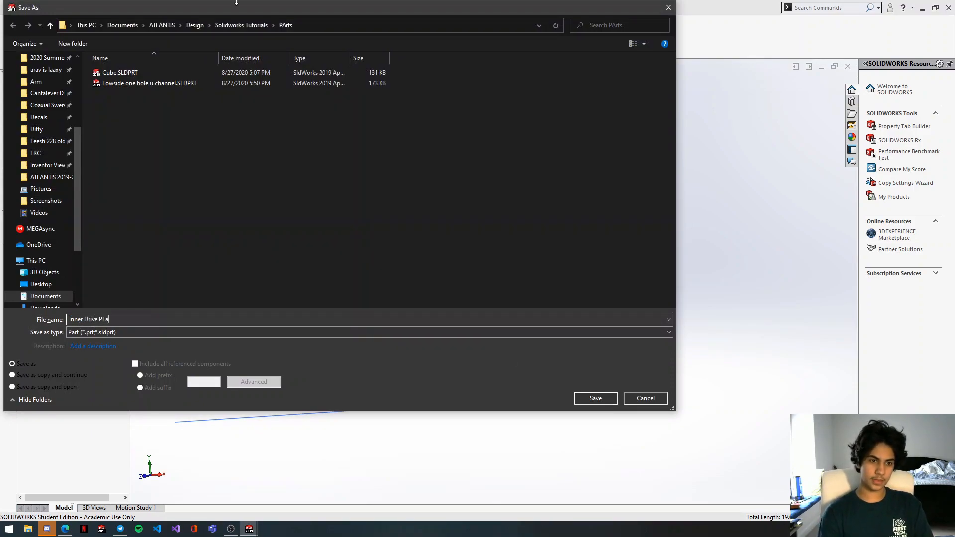
Name the part file Inner Drive Plate for saving.
type("we")
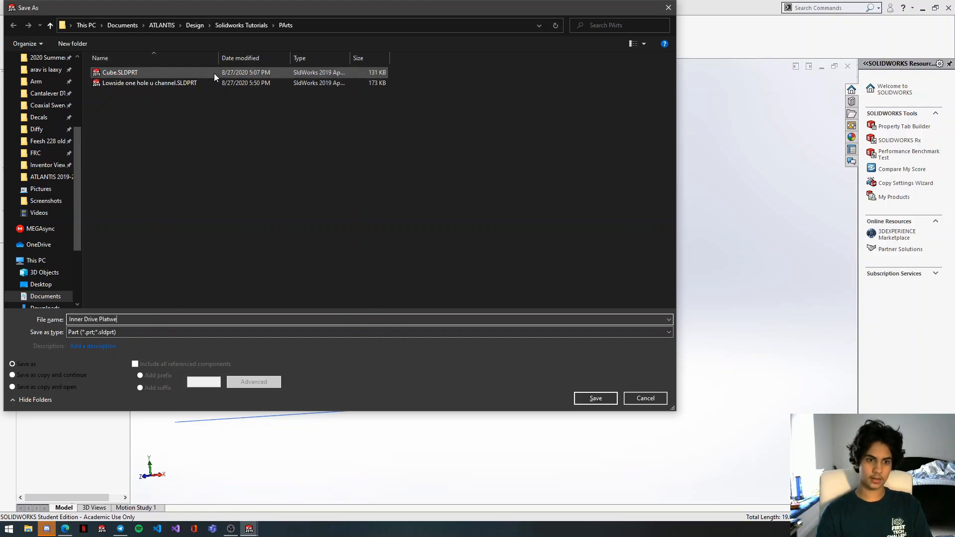
key("BackSpace")
key("BackSpace")
type("e")
Create a folder called Drivetrain Tutorial inside the Solidworks Tutorials folder and open it.
left_click(243, 26)
right_click(350, 237)
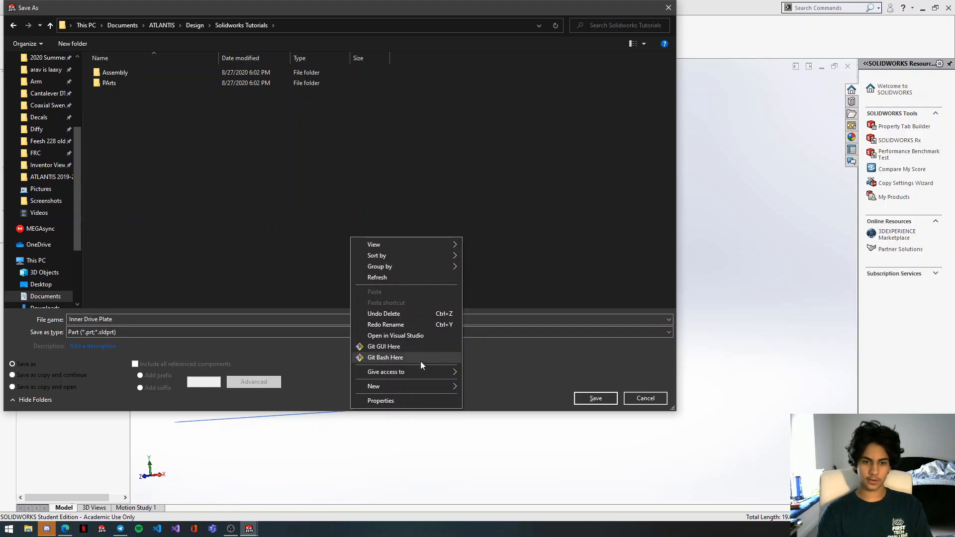
mouse_move(436, 383)
left_click(480, 389)
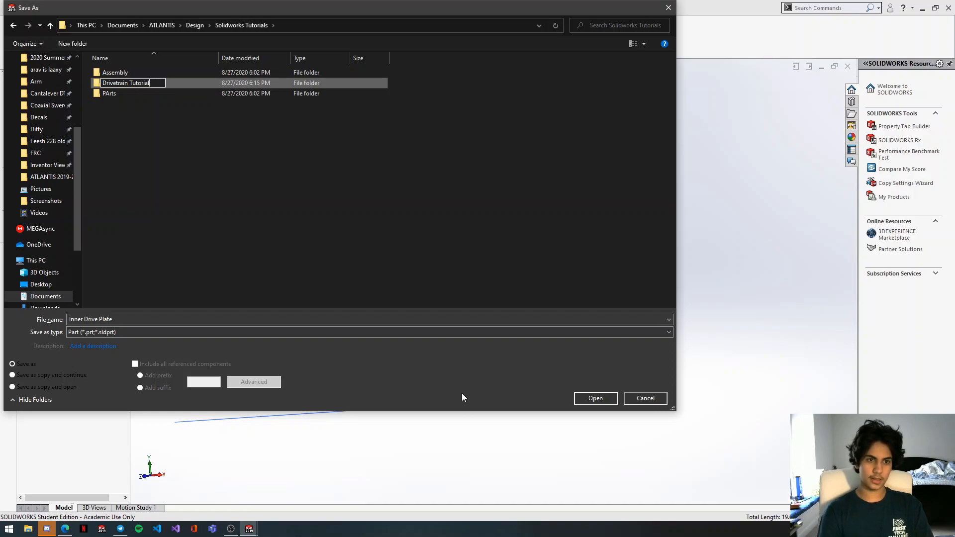
key("Return")
double_click(139, 81)
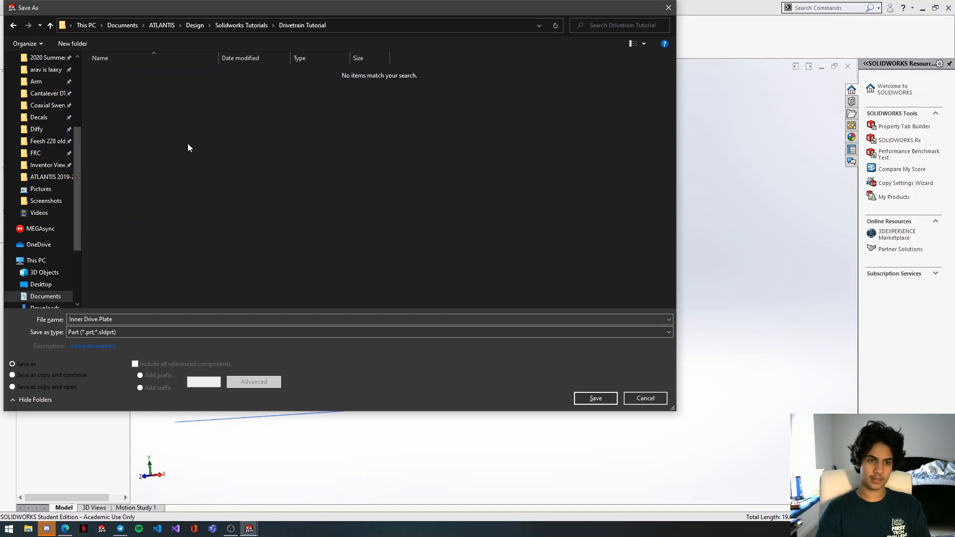
Create a subfolder called Part inside the Drivetrain Tutorial folder.
right_click(188, 144)
mouse_move(262, 287)
left_click(314, 282)
type("Part")
key("Return")
Create a second subfolder called Assembly inside the Drivetrain Tutorial folder.
right_click(248, 195)
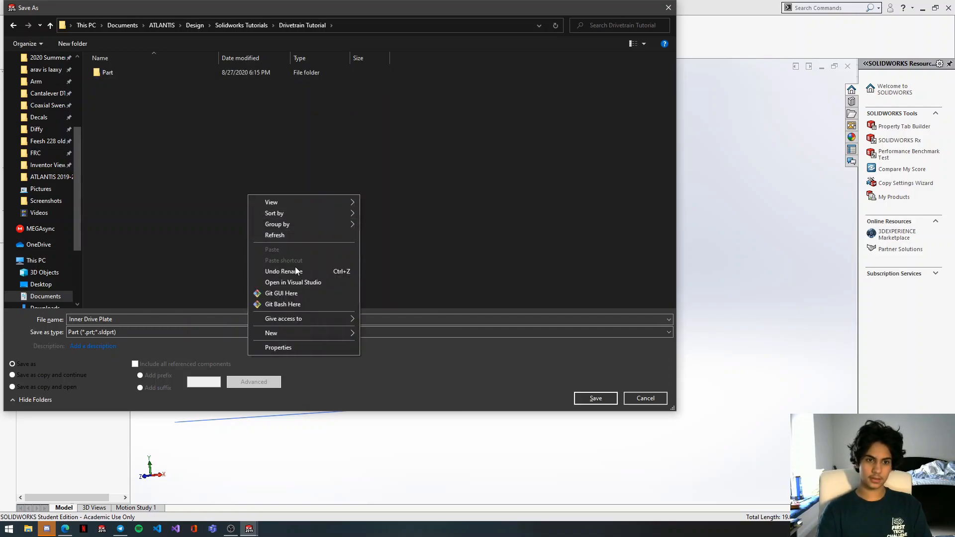
mouse_move(339, 332)
left_click(384, 336)
type("Assembly")
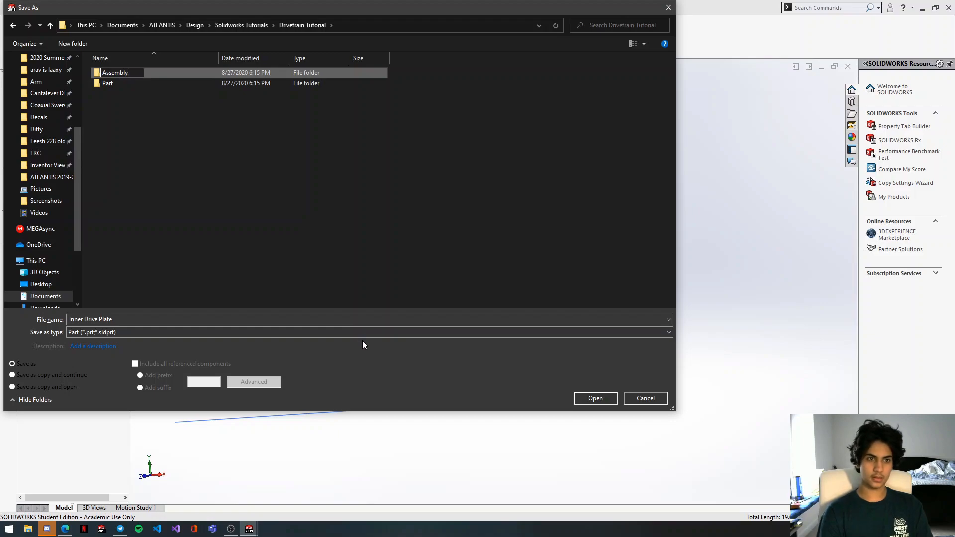
key("Return")
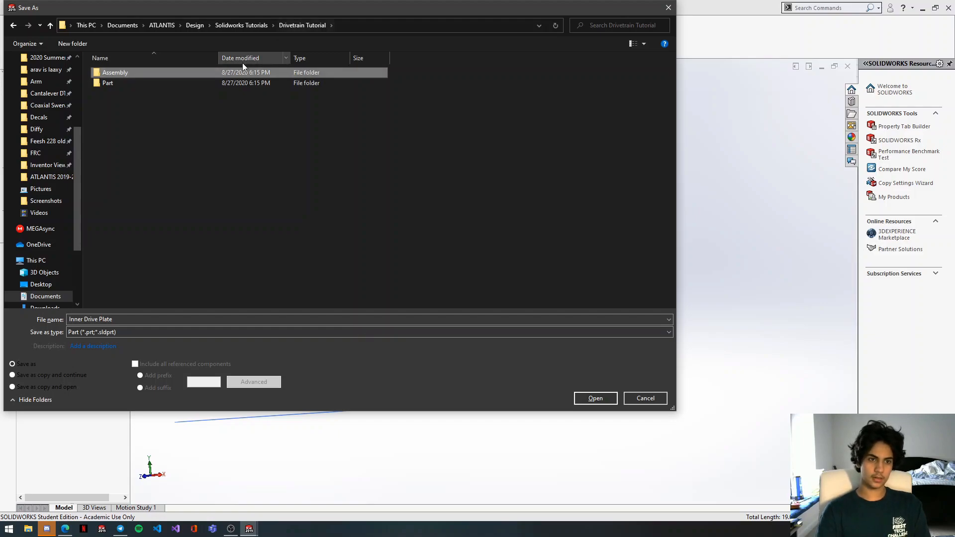
Save Inner Drive Plate in the Part subfolder and close its document.
double_click(262, 83)
left_click(595, 398)
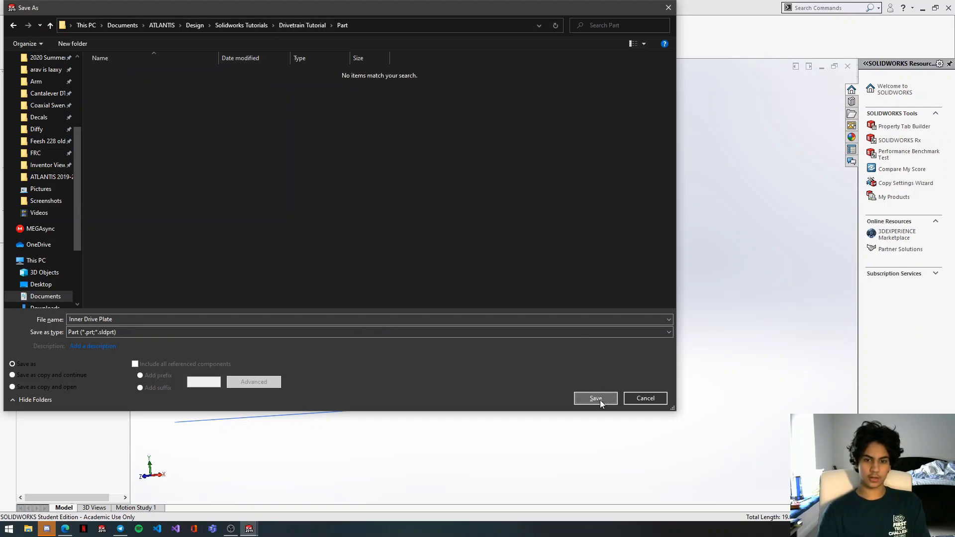
mouse_move(248, 530)
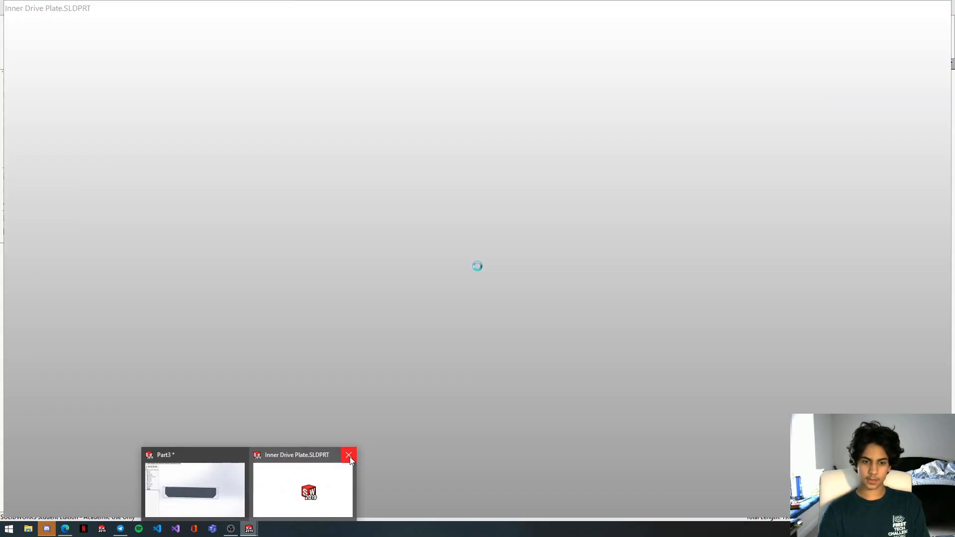
left_click(349, 455)
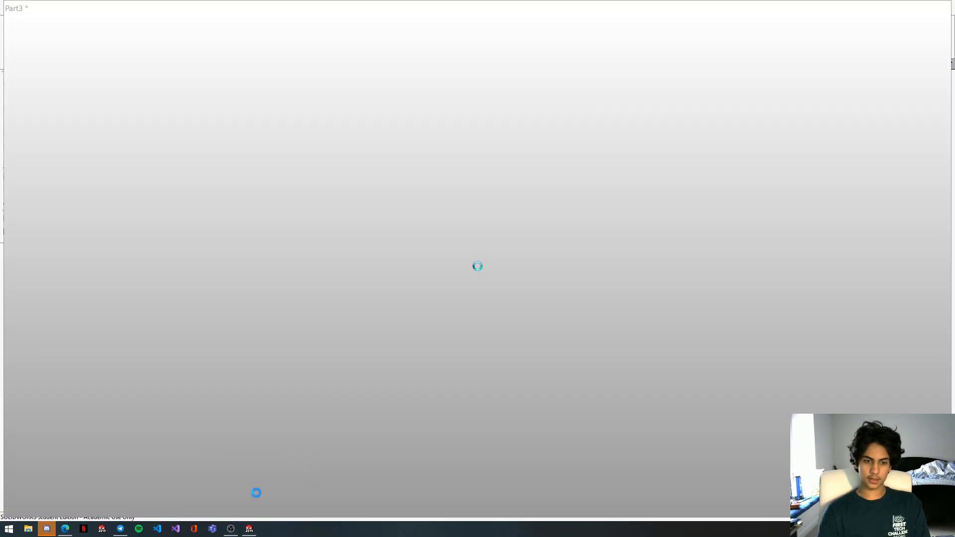
Save the remaining open plate part as Outer Drive Plate in the Part folder.
left_click(256, 493)
key("ctrl+s")
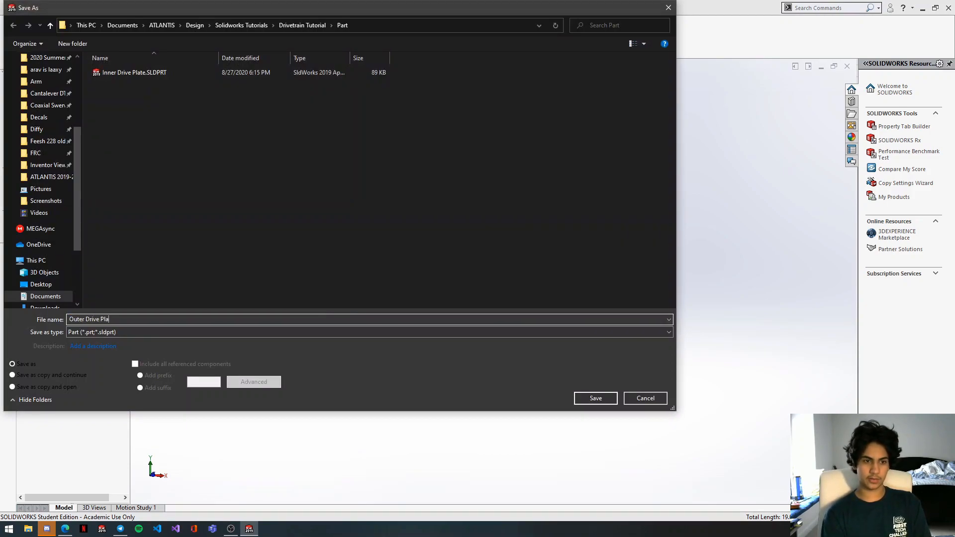
key("Return")
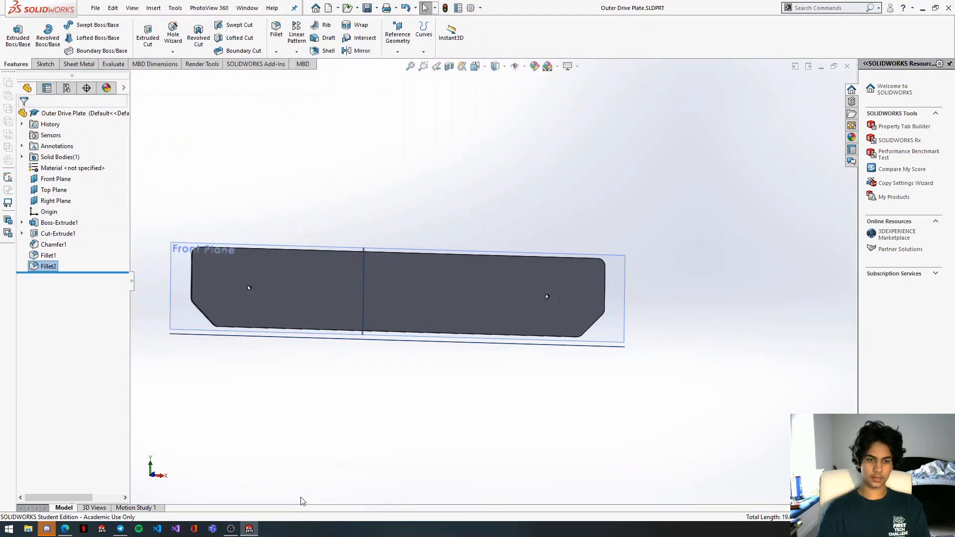
Create a new assembly and place Outer Drive Plate in it as the first component.
left_click(93, 6)
left_click(103, 21)
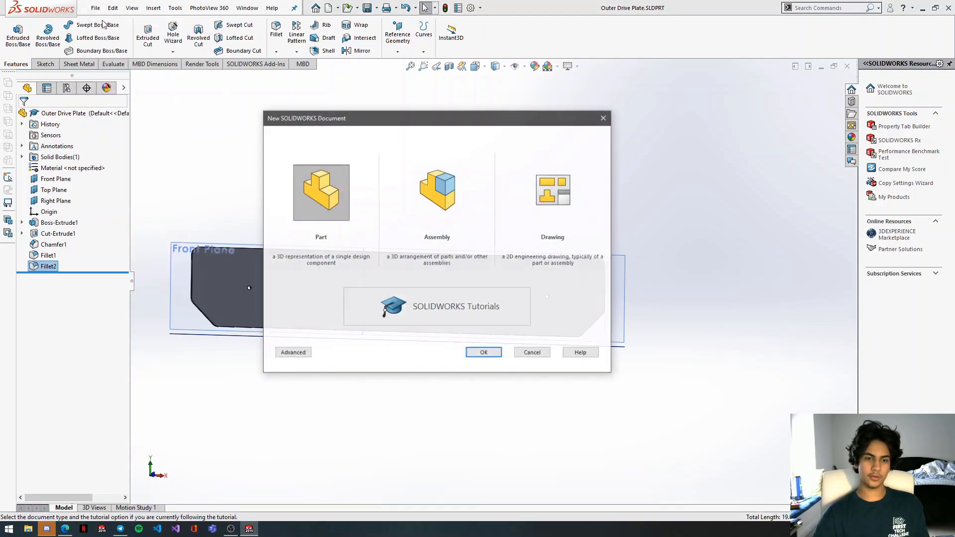
left_click(438, 208)
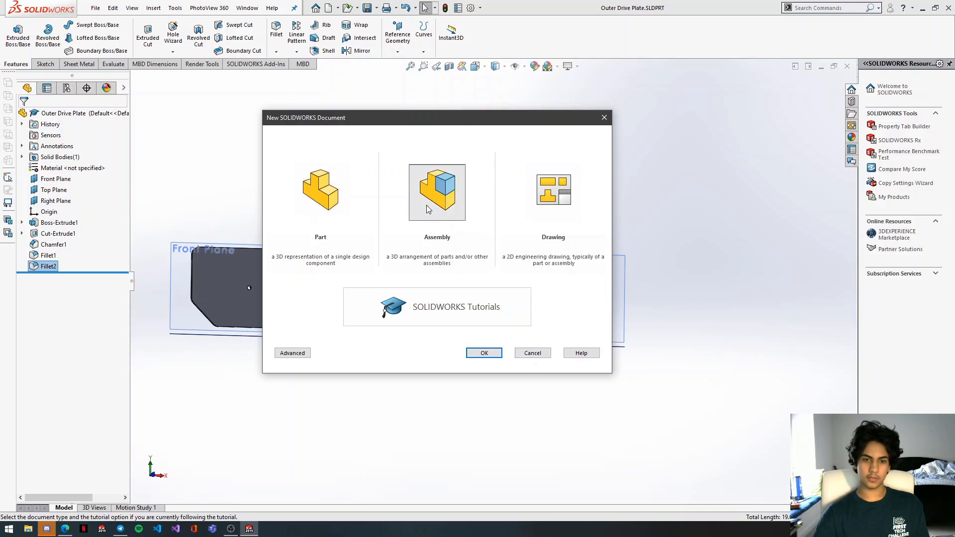
left_click(480, 353)
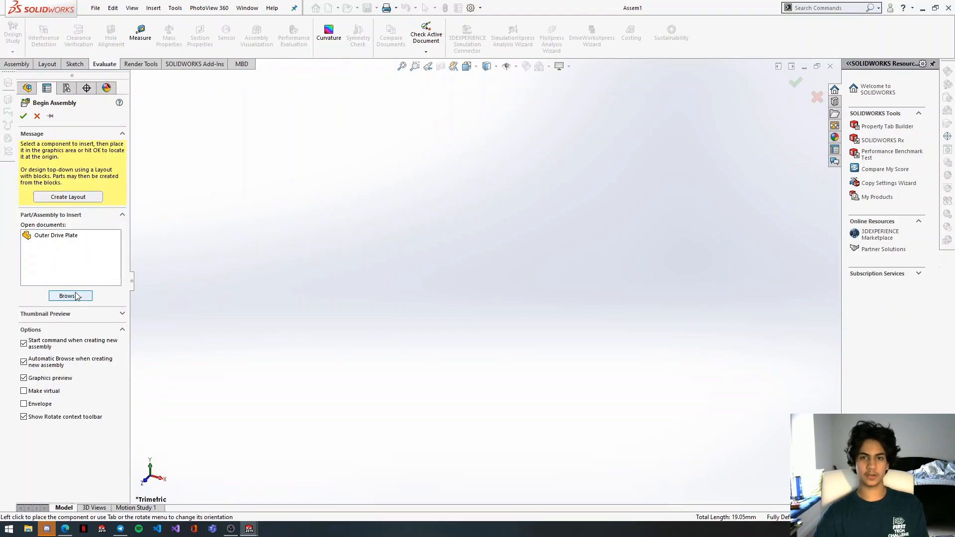
left_click(63, 238)
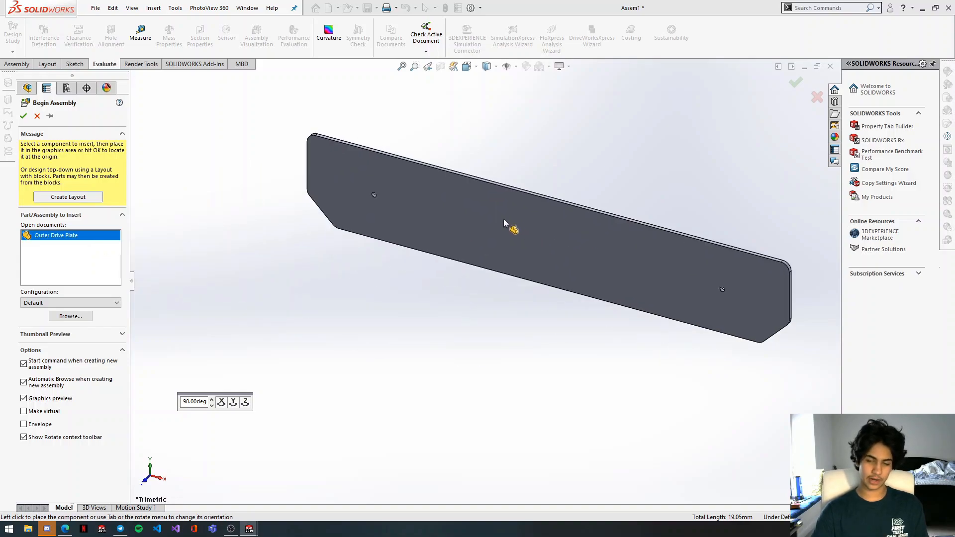
left_click(458, 219)
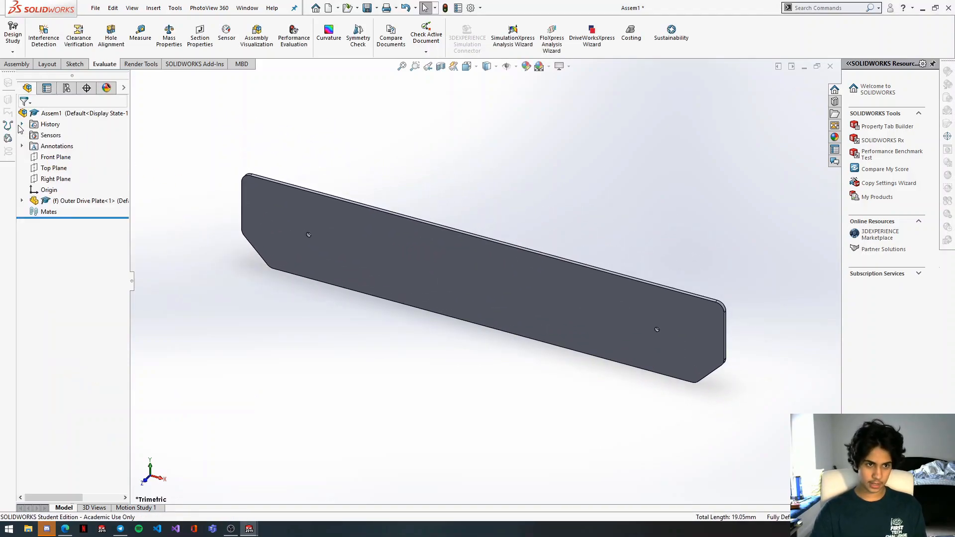
Insert Inner Drive Plate from the Part folder into the assembly, placing it in front of the outer plate.
left_click(25, 64)
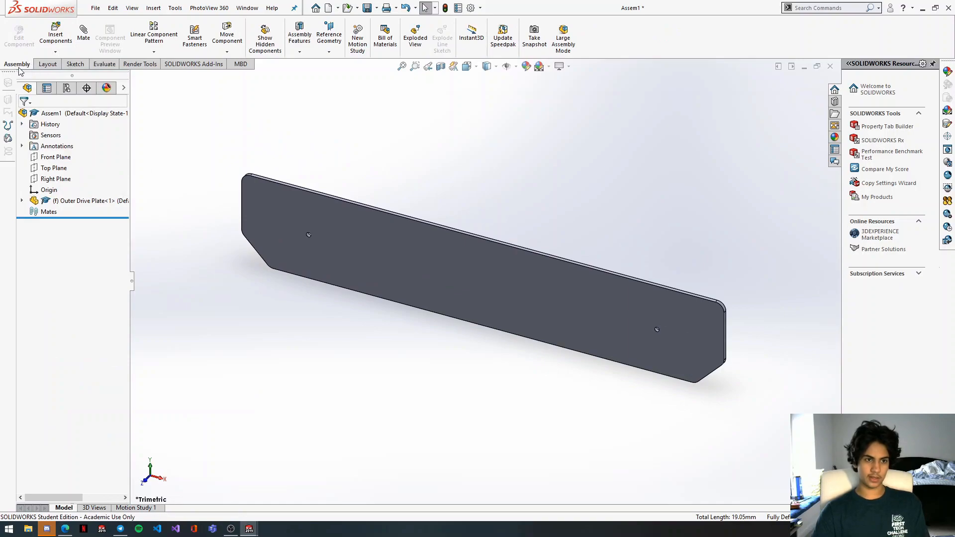
left_click(57, 34)
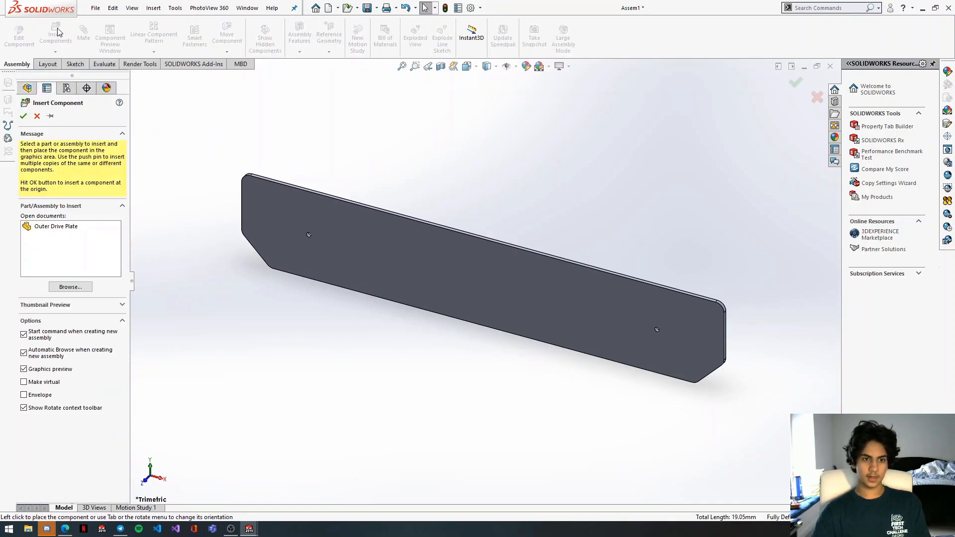
left_click(85, 289)
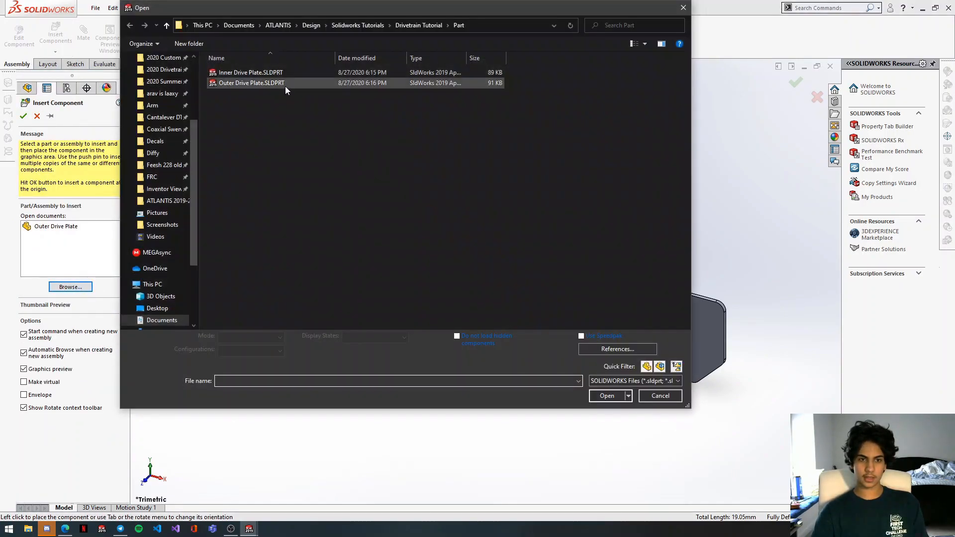
double_click(268, 72)
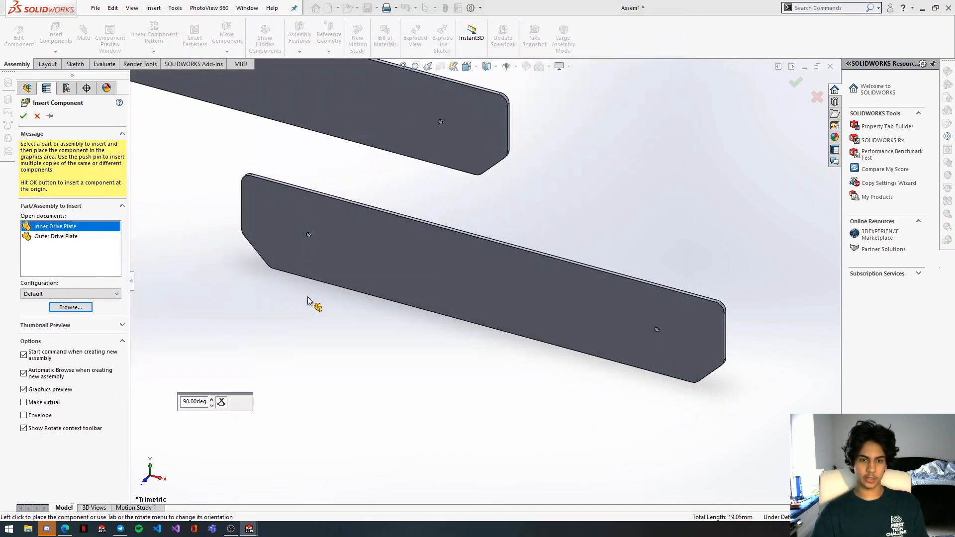
left_click(317, 304)
scroll(448, 322, "up", 4)
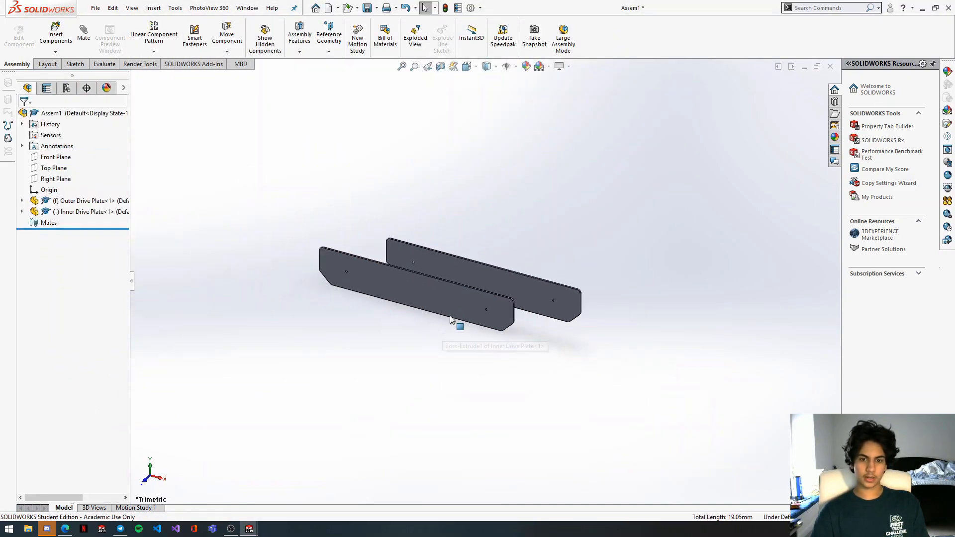
Add a concentric mate between the first pair of matching holes at one end of the outer and inner drive plates.
scroll(498, 270, "down", 2)
middle_click_drag(498, 270, 491, 310)
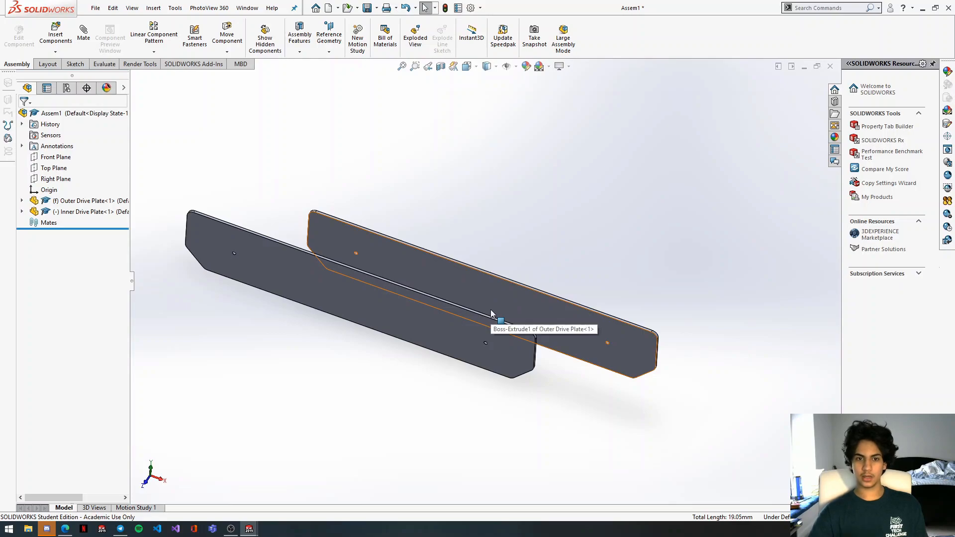
scroll(285, 307, "down", 5)
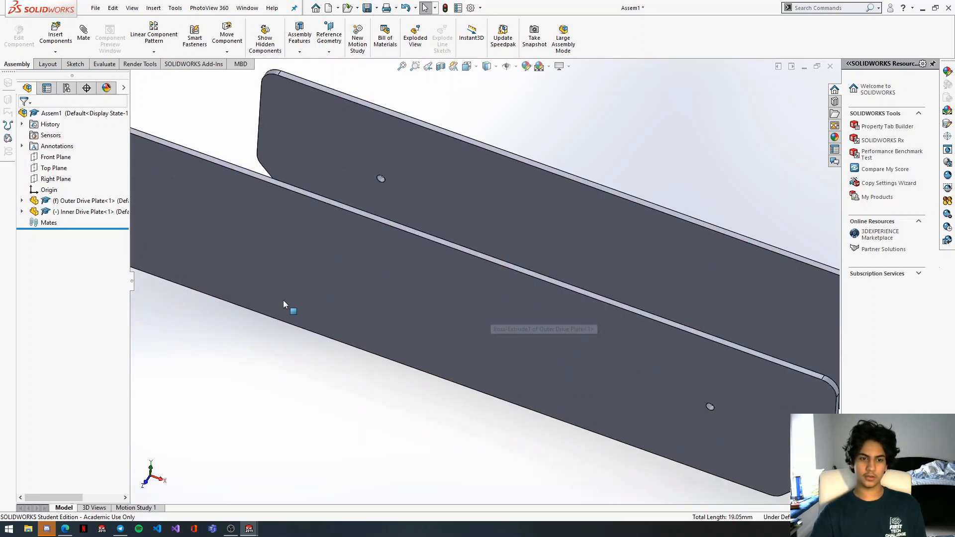
scroll(309, 254, "up", 3)
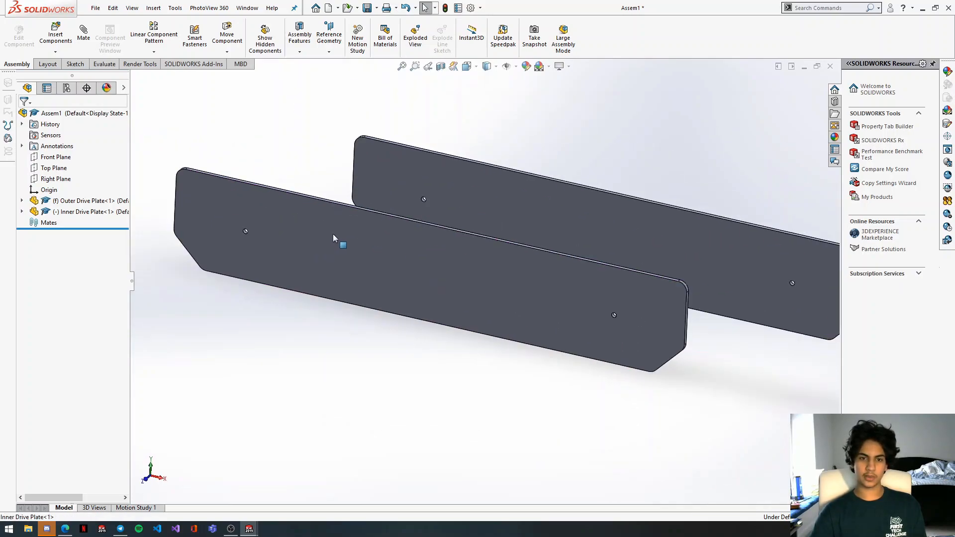
left_click(424, 201)
scroll(250, 237, "down", 5)
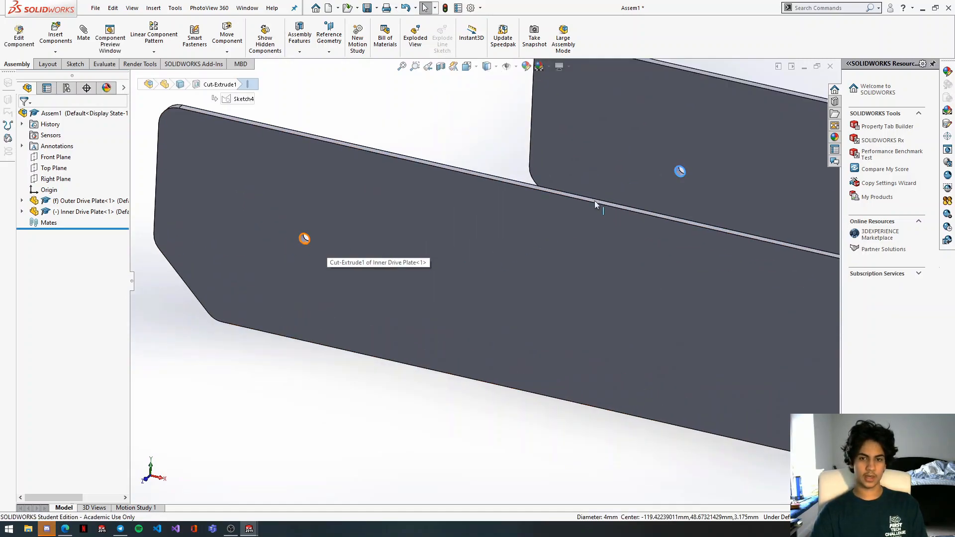
scroll(343, 251, "down", 3)
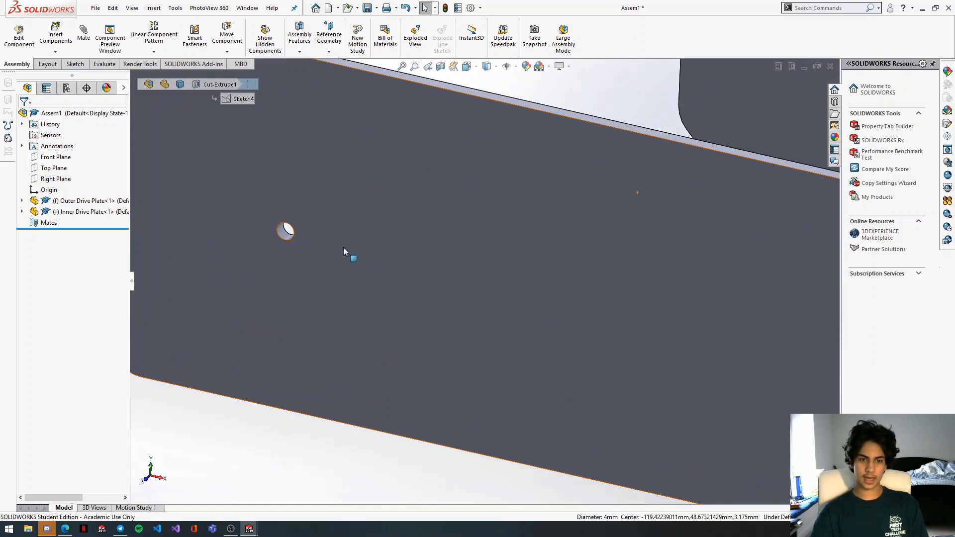
left_click(281, 240, "ctrl")
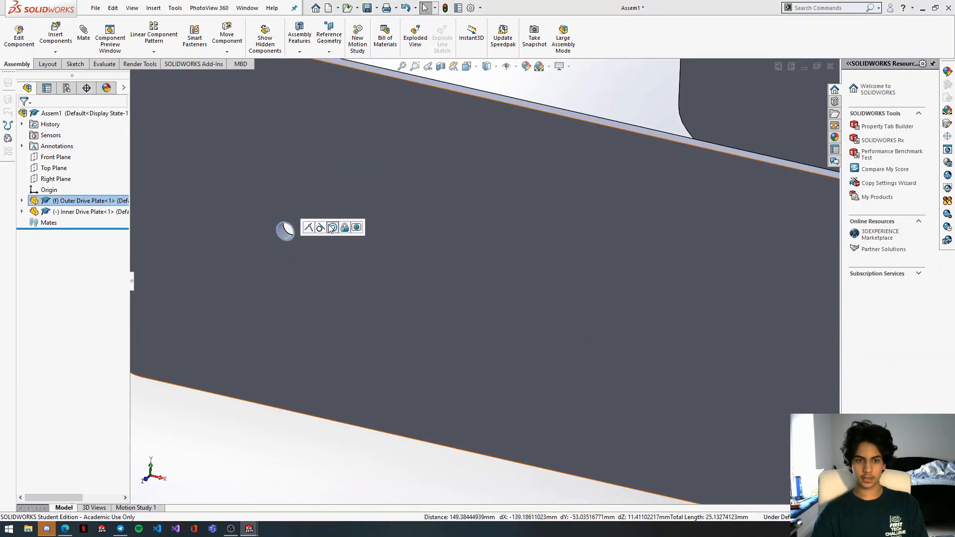
left_click(332, 229)
Add a concentric mate between the hole edges at the other end of the inner and outer drive plates.
scroll(632, 229, "up", 9)
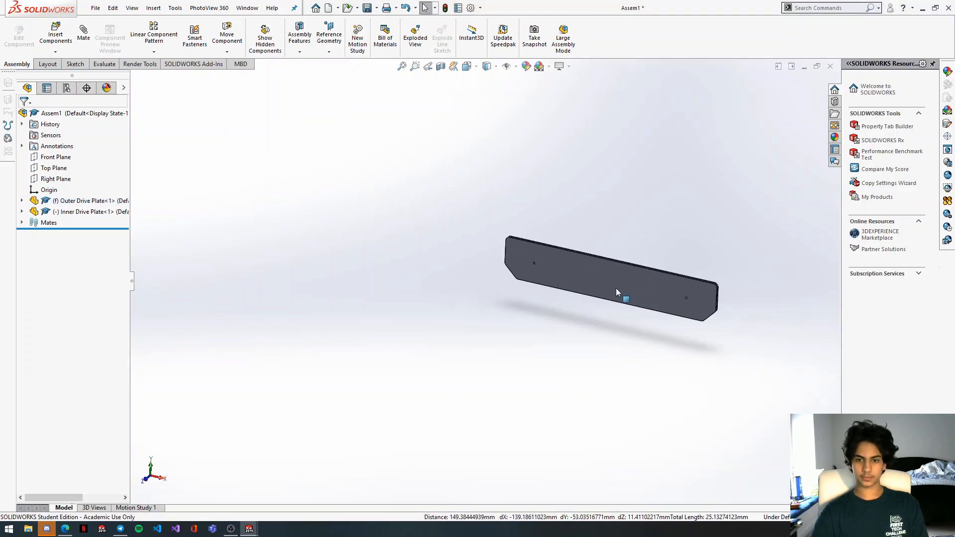
scroll(617, 291, "down", 6)
left_click(716, 289)
middle_click_drag(715, 288, 662, 285)
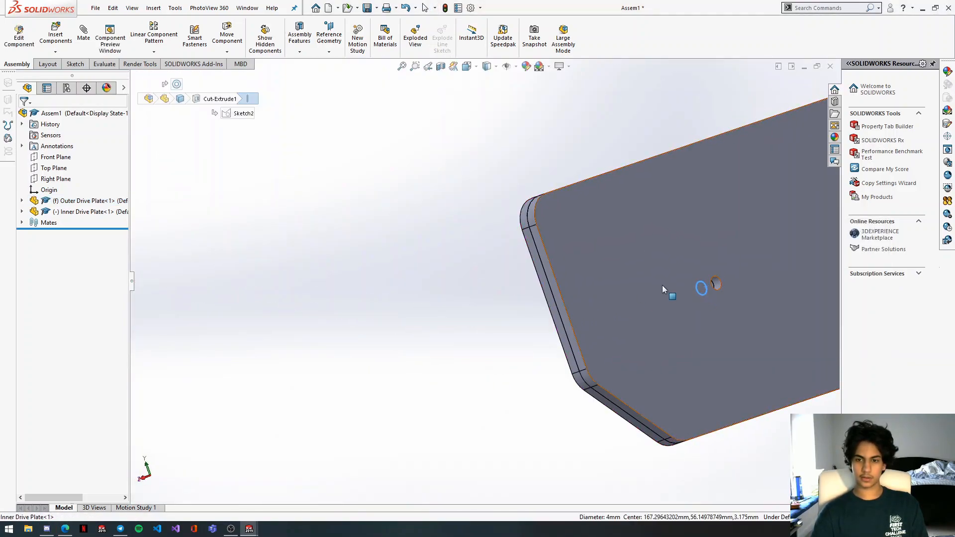
left_click(717, 285, "ctrl")
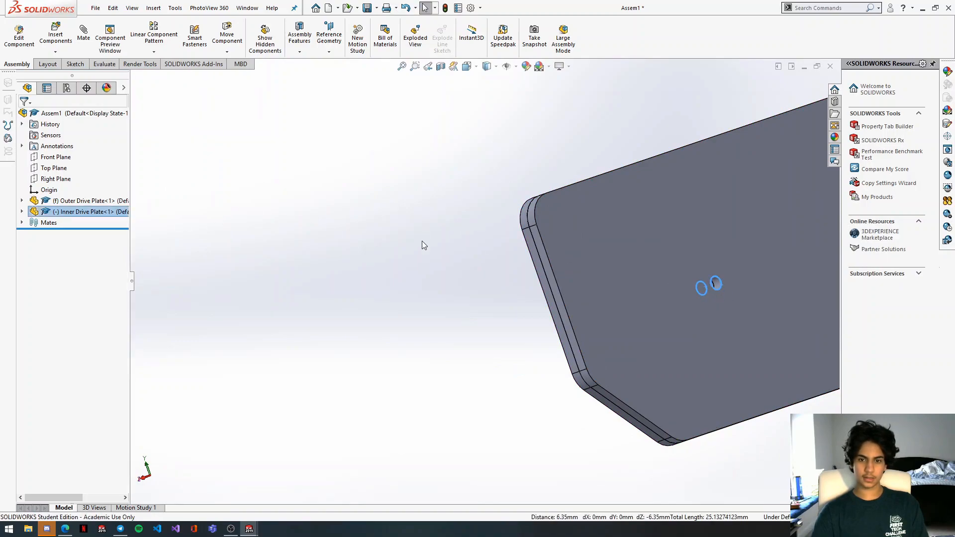
middle_click_drag(546, 231, 664, 230)
left_click(83, 34)
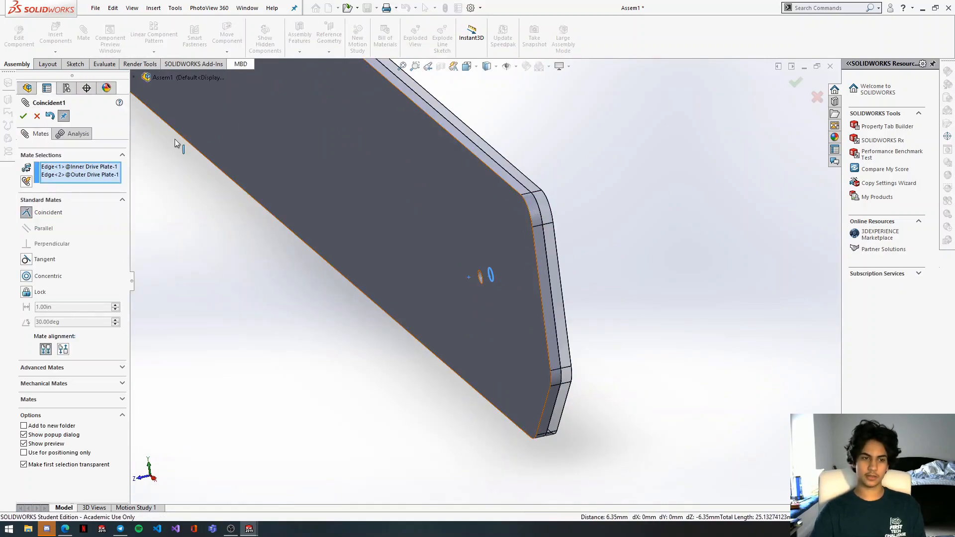
left_click(40, 279)
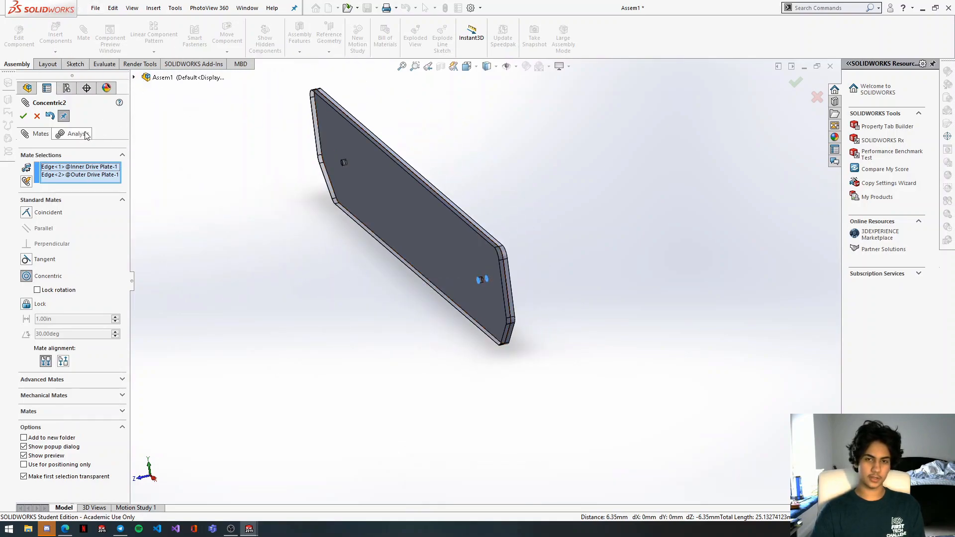
left_click(23, 117)
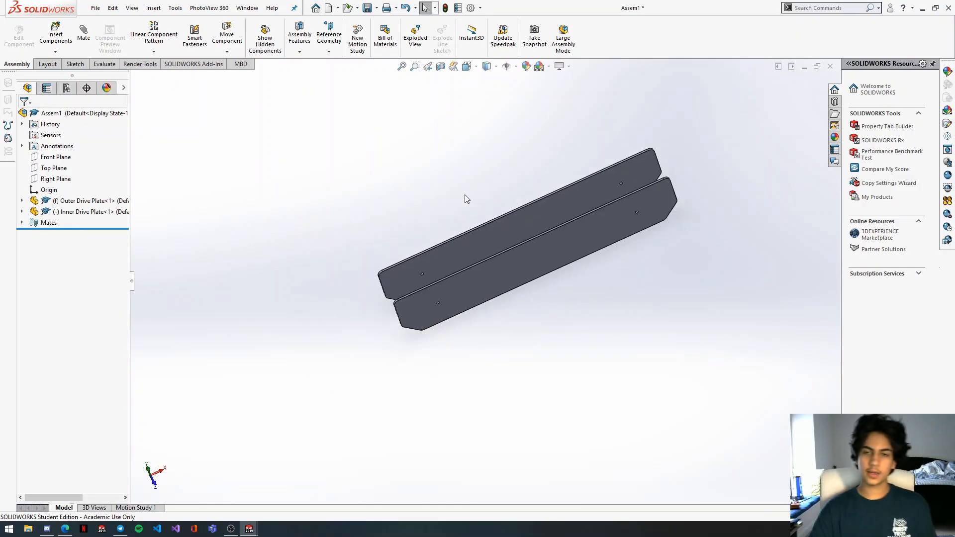
middle_click_drag(467, 198, 472, 134)
scroll(665, 222, "down", 1)
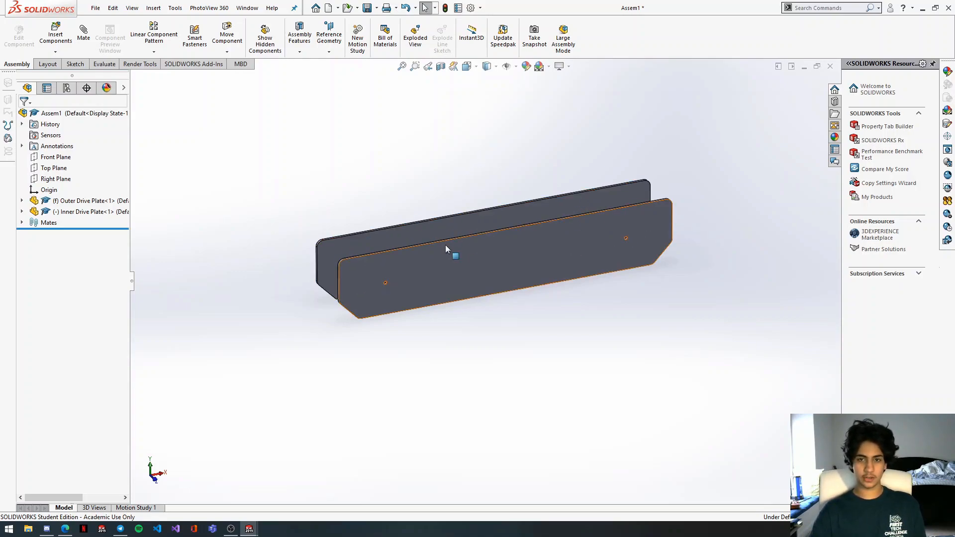
Switch to the web browser and open the Structure category on the goBILDA site.
left_click(66, 530)
scroll(384, 207, "up", 3)
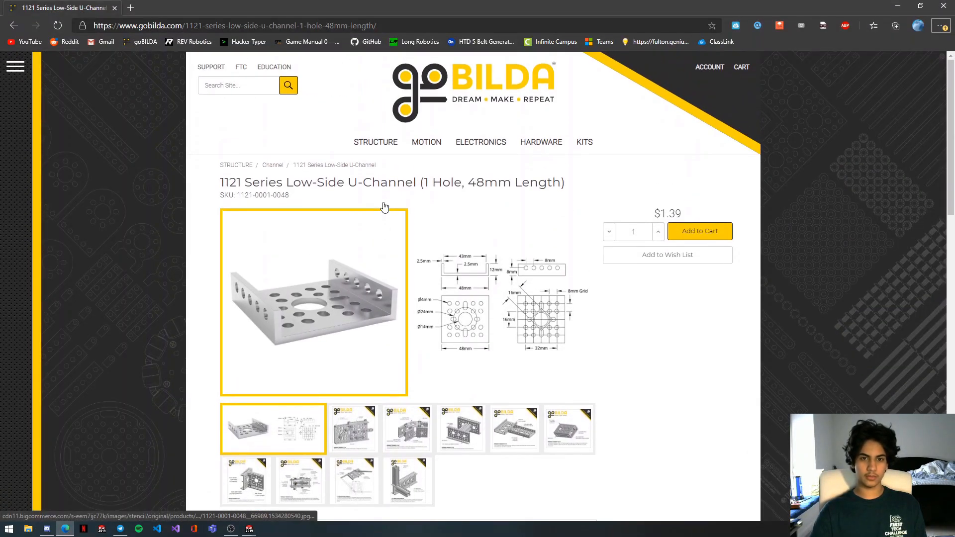
left_click(394, 149)
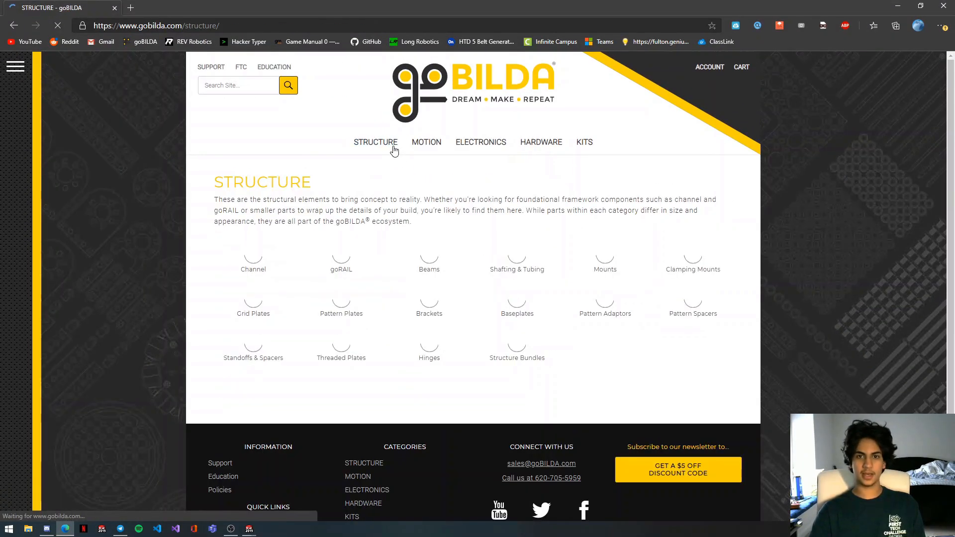
left_click(391, 94)
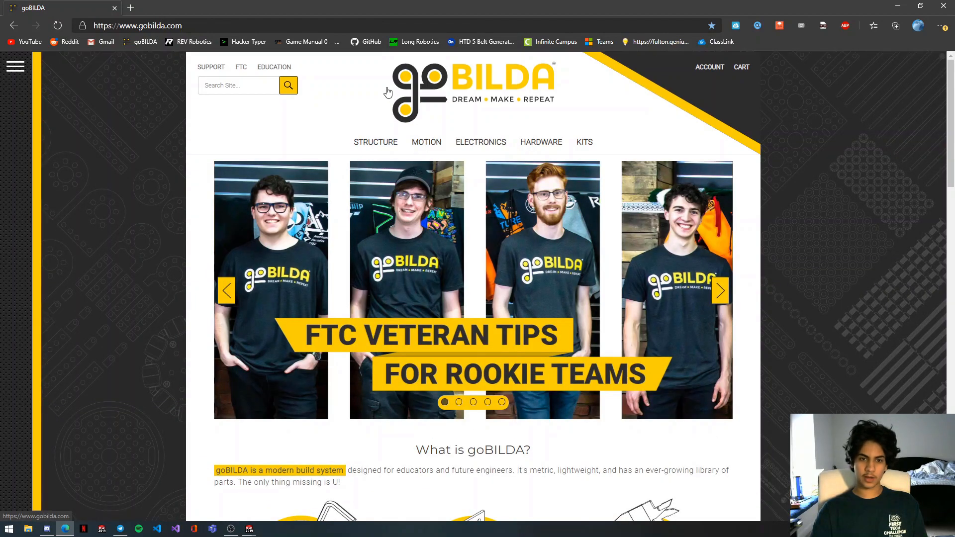
left_click(387, 140)
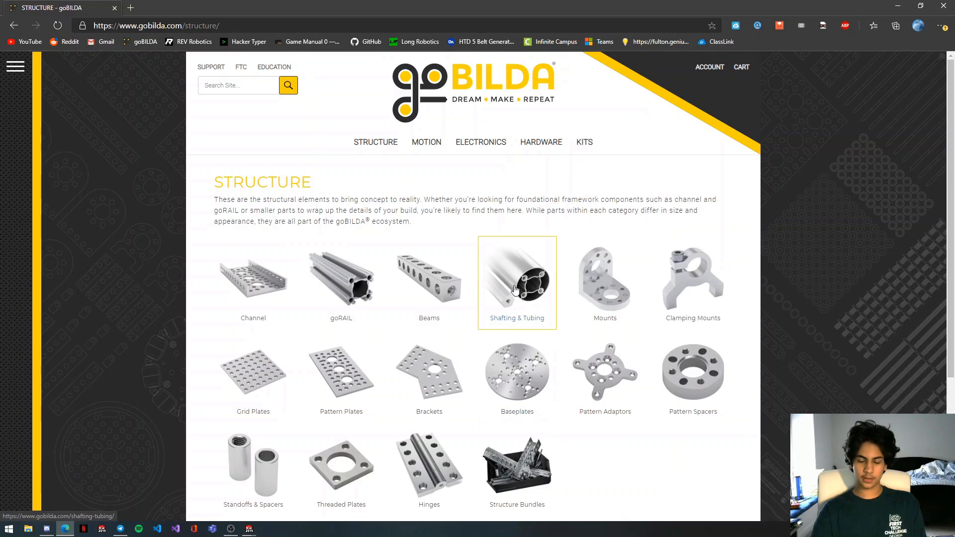
Open the product page of the 12 mm diameter, 72 mm long Aluminum REX shaft under Shafting & Tubing and view its enlarged image.
left_click(515, 290)
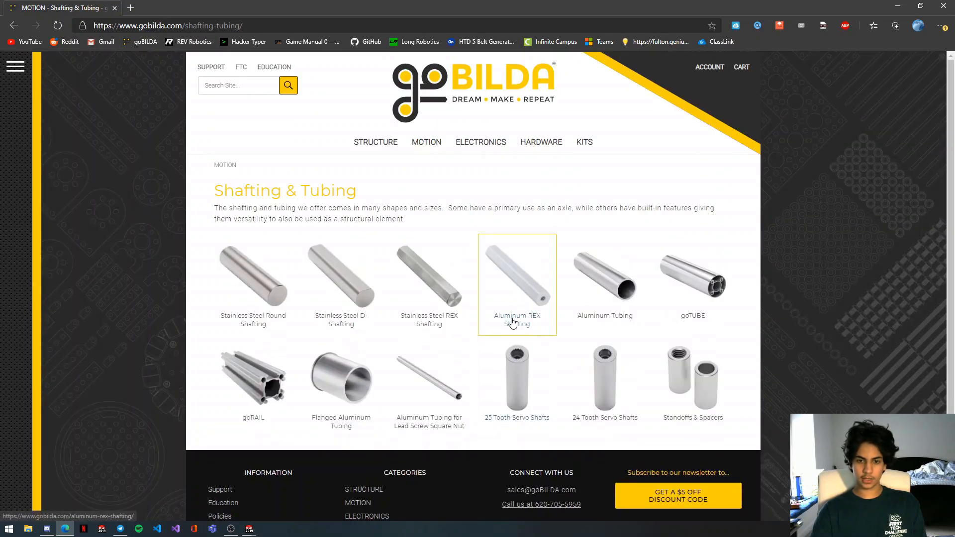
left_click(515, 274)
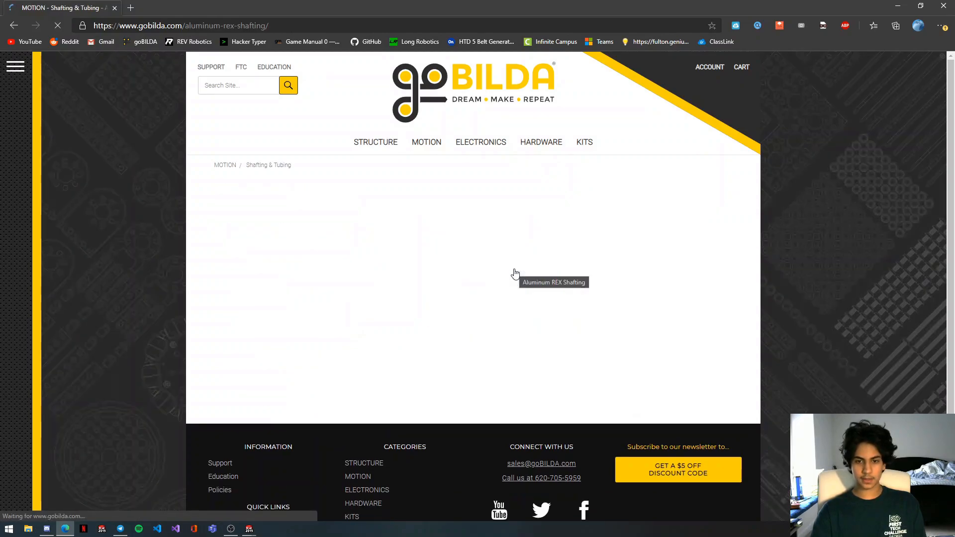
scroll(329, 299, "down", 1)
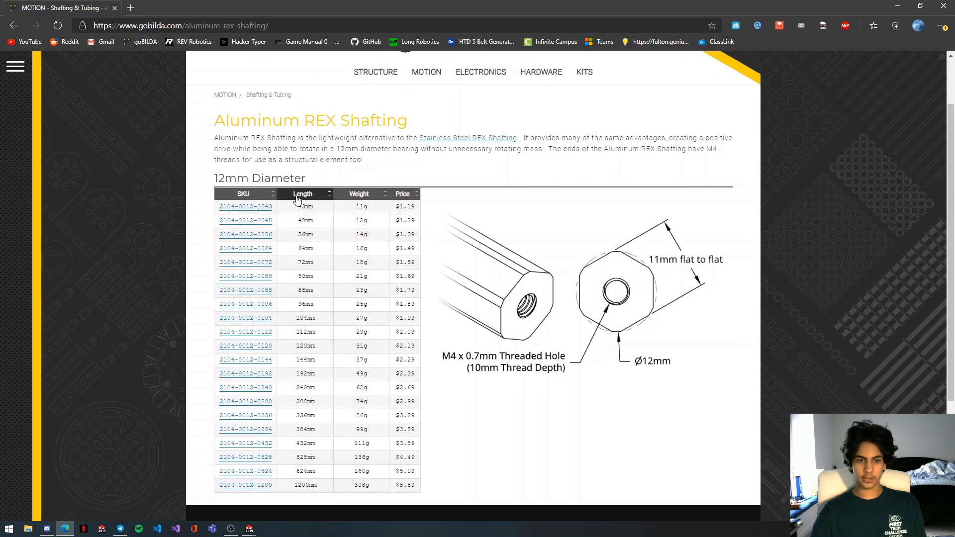
left_click(246, 269)
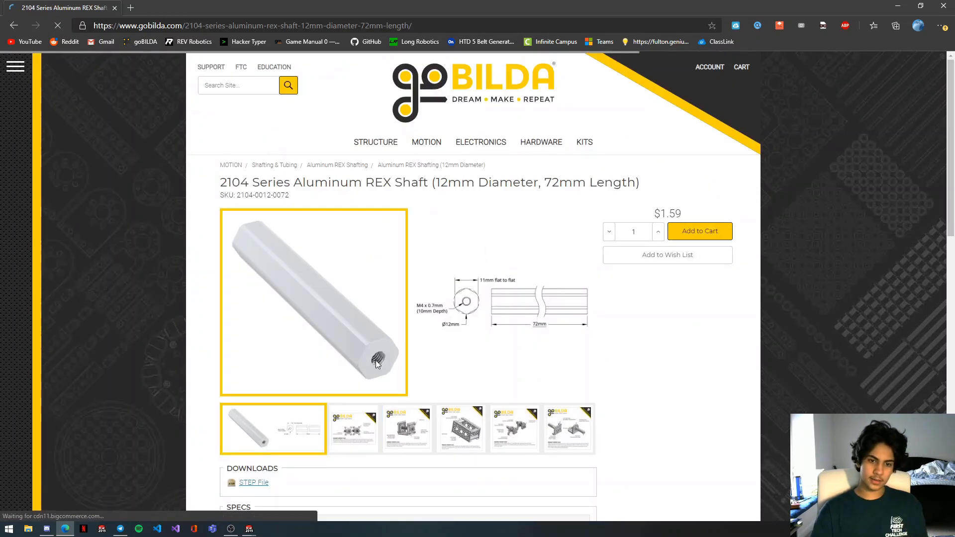
left_click(376, 360)
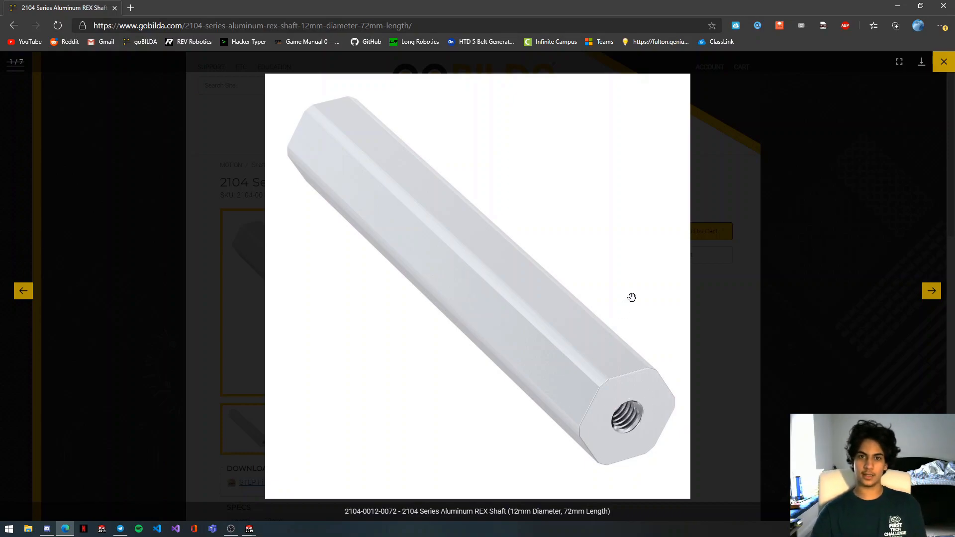
left_click(732, 361)
Download the shaft's STEP file, open 2104-0012-0072.STEP from the zip in SOLIDWORKS, and close the archive window.
scroll(409, 403, "down", 3)
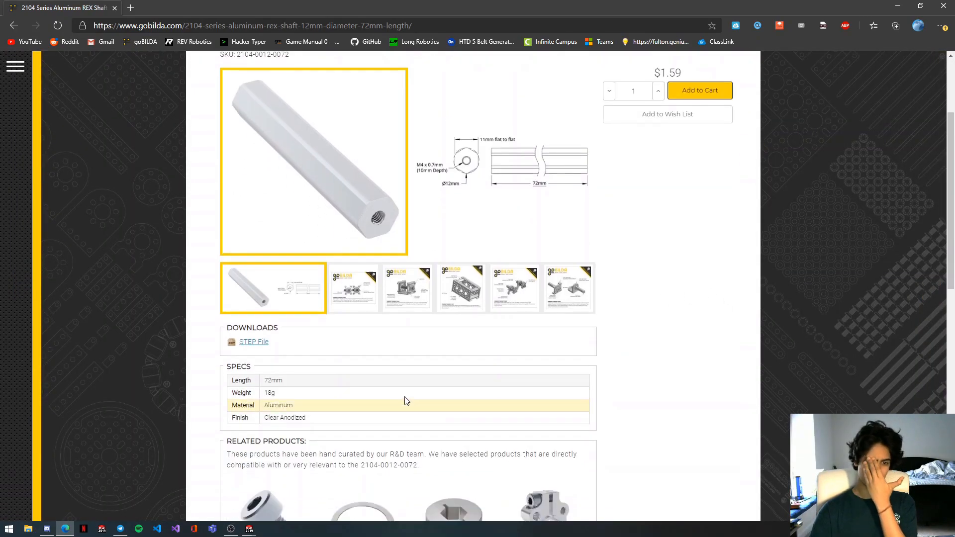
left_click(255, 342)
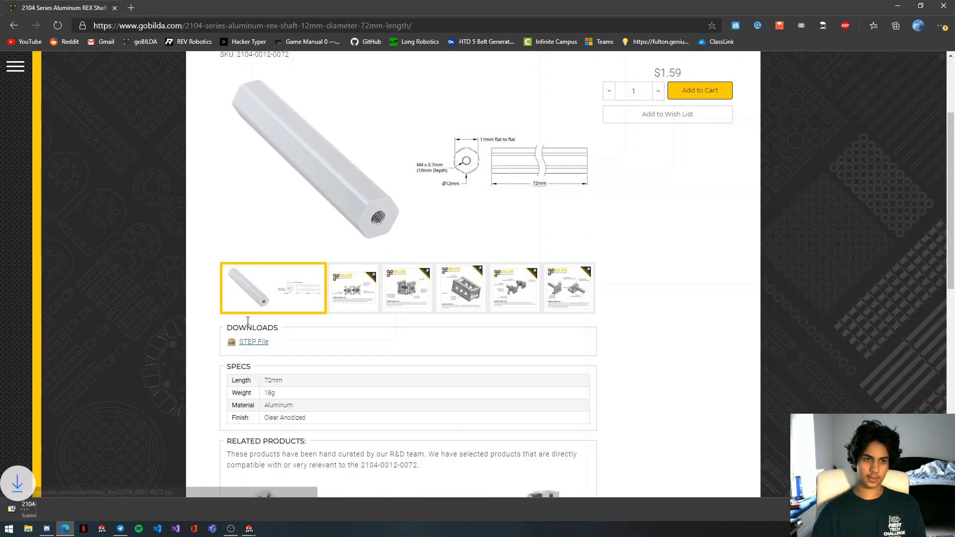
left_click(50, 507)
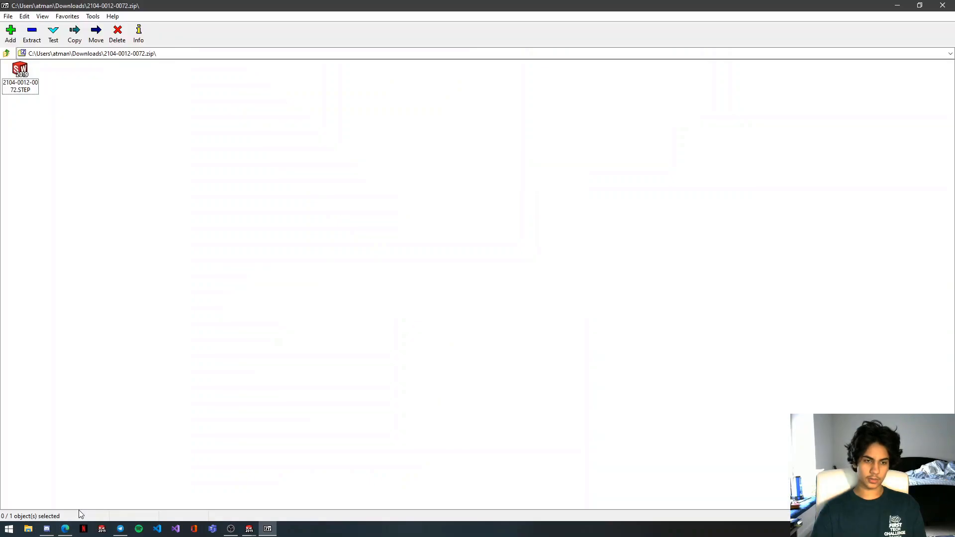
double_click(20, 75)
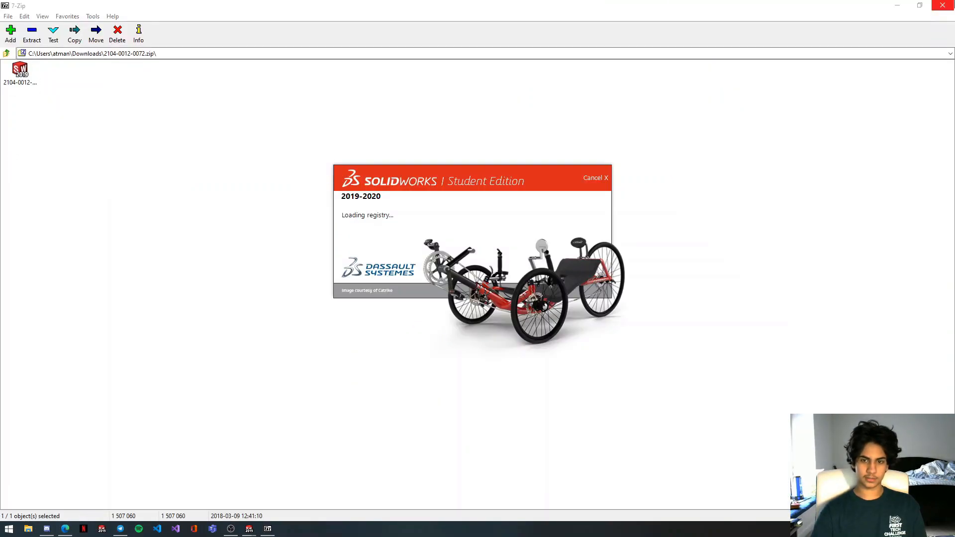
left_click(943, 5)
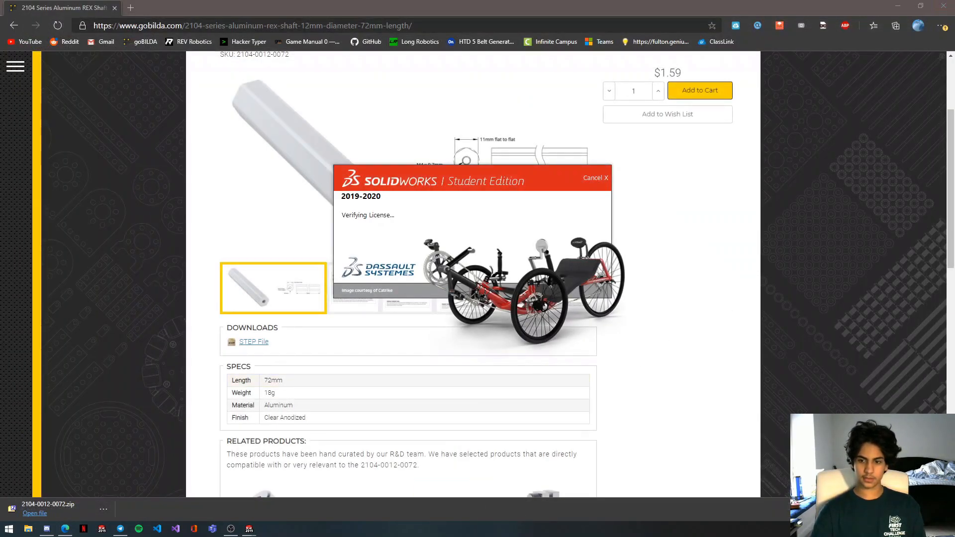
mouse_move(249, 529)
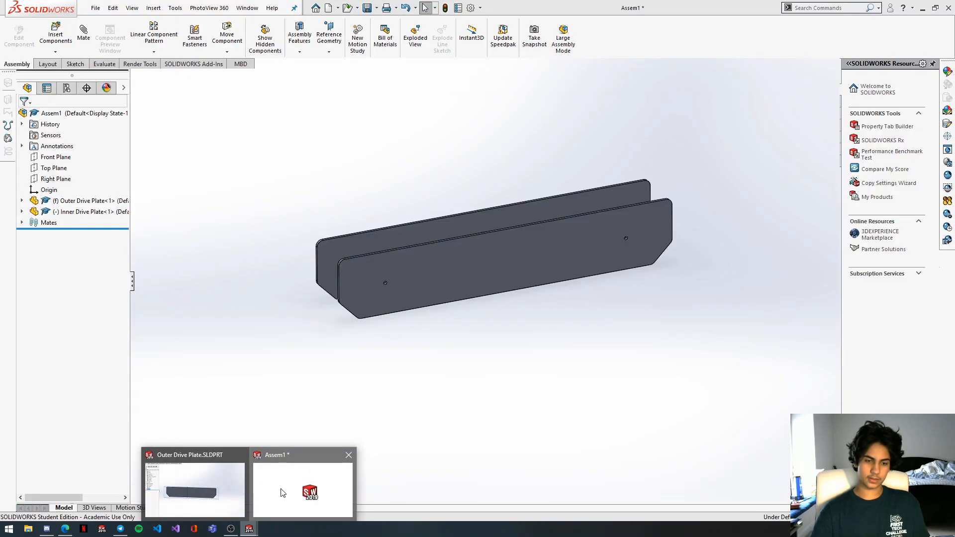
left_click(281, 493)
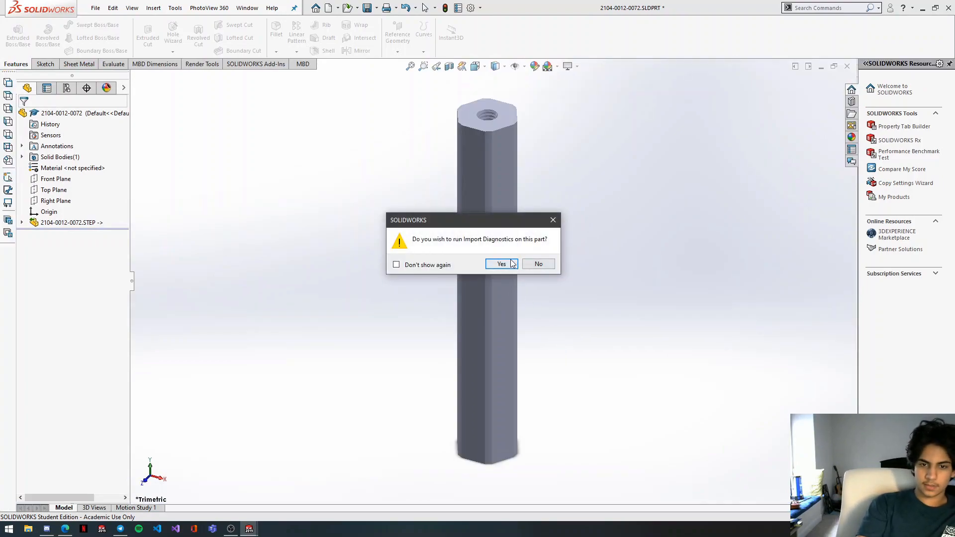
left_click(501, 264)
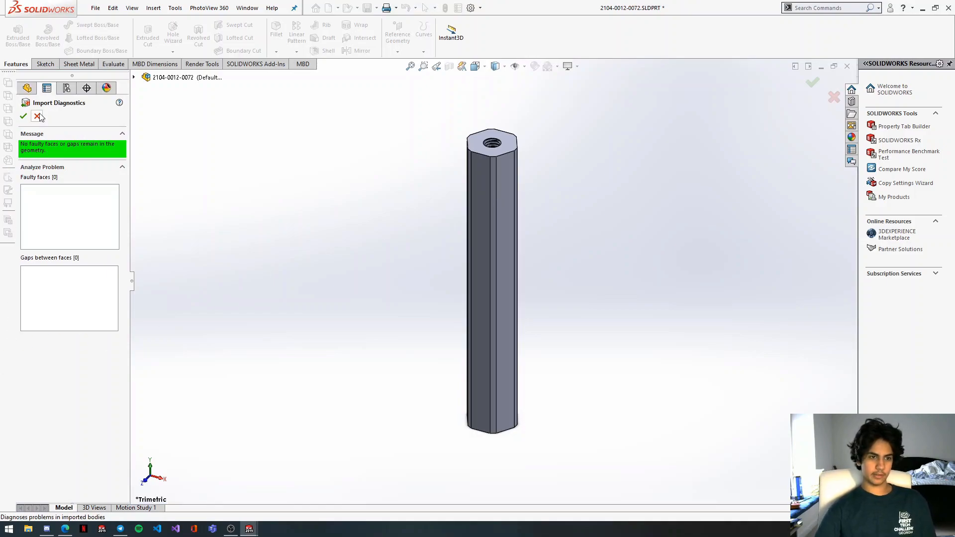
left_click(38, 117)
Examine the imported REX shaft, including the threaded hole in its end face.
mouse_move(497, 224)
middle_mouse_down()
mouse_move(515, 239)
mouse_move(513, 226)
middle_mouse_up()
scroll(512, 223, "up", 6)
left_click(521, 254)
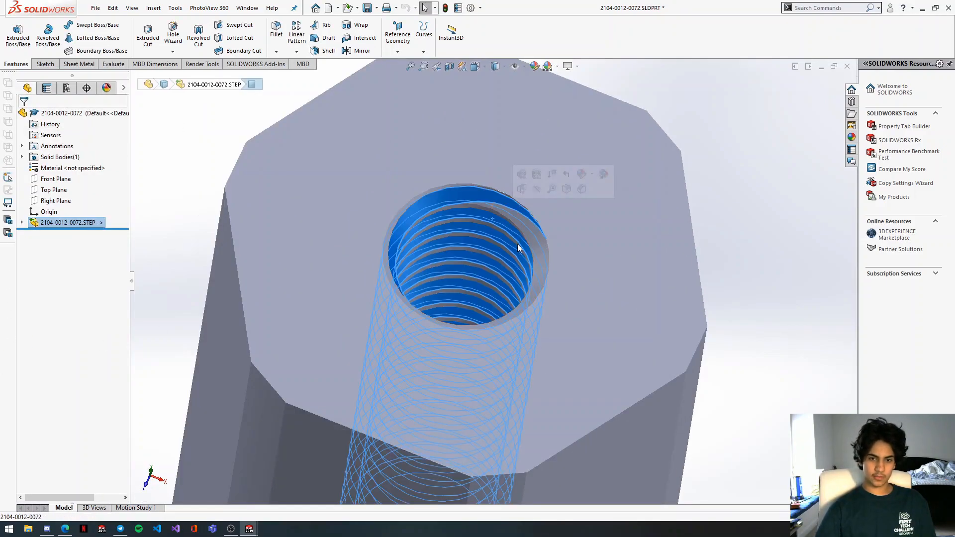
scroll(486, 279, "down", 1)
middle_click_drag(485, 279, 577, 368)
scroll(483, 319, "up", 11)
scroll(479, 264, "down", 4)
middle_click_drag(475, 257, 392, 194)
left_click(319, 252)
scroll(362, 293, "up", 6)
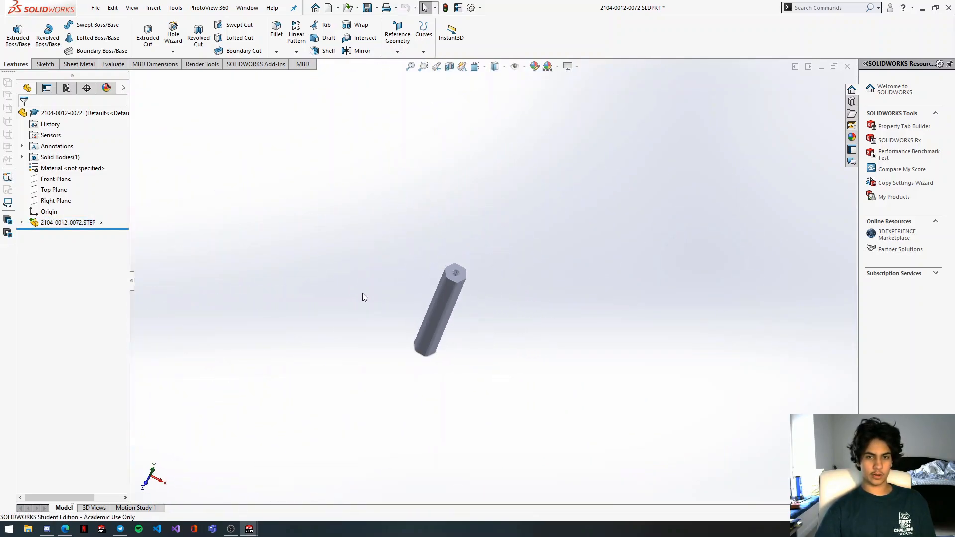
scroll(432, 315, "down", 5)
scroll(459, 320, "up", 3)
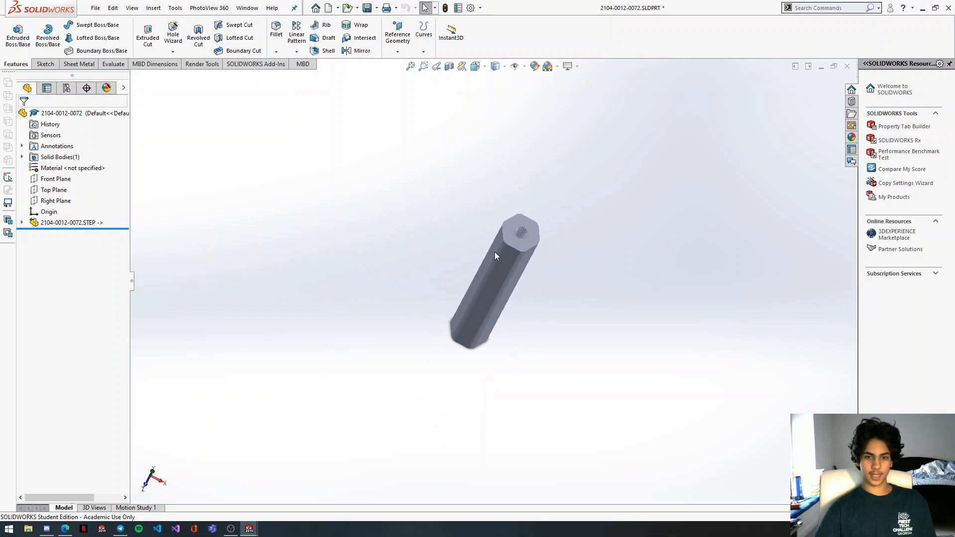
scroll(496, 257, "down", 4)
scroll(528, 294, "up", 3)
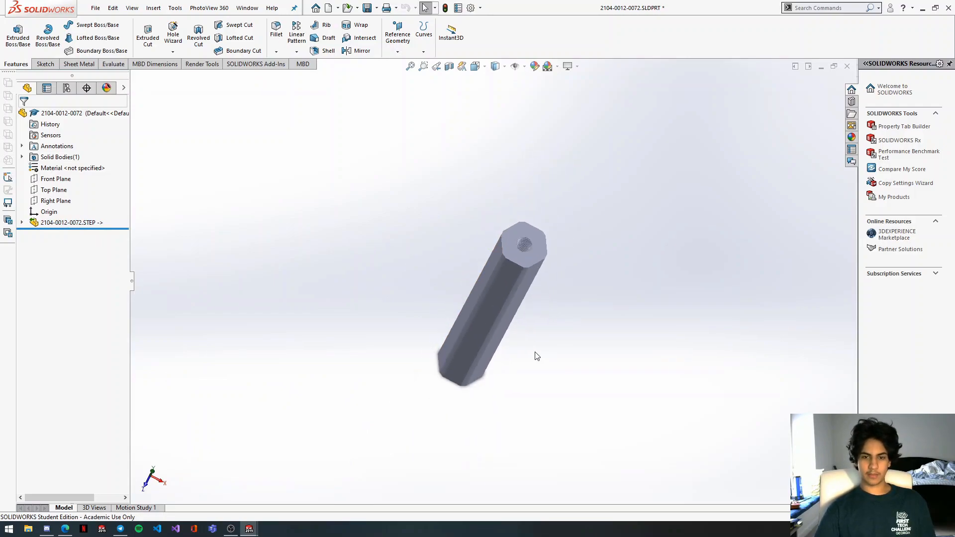
scroll(537, 357, "down", 2)
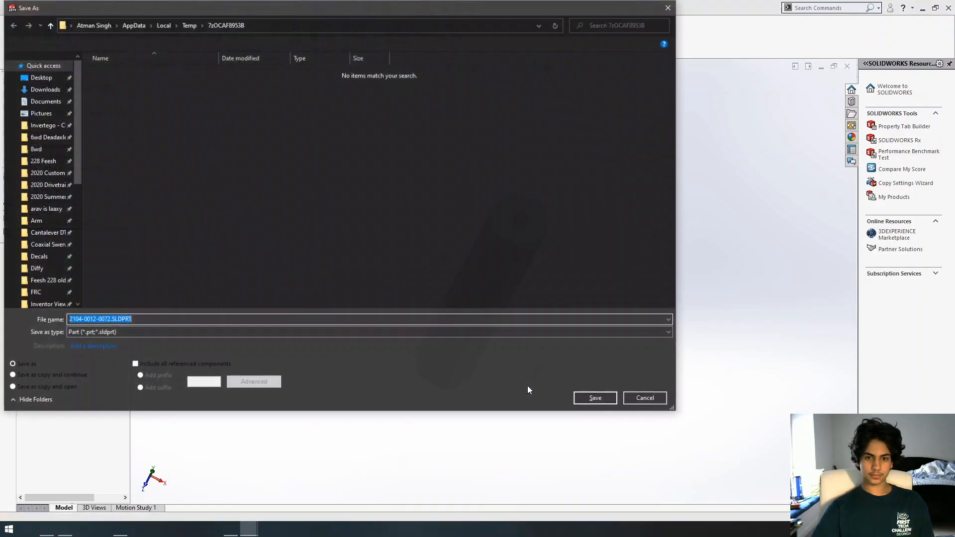
Save the imported shaft as "12mm Aluminium REX Shaft 72mm" in the Part folder of Documents > ATLANTIS > Design > Solidworks Tutorials > Drivetrain Tutorial.
type("12mm Aluminium REX Shaft 72mm")
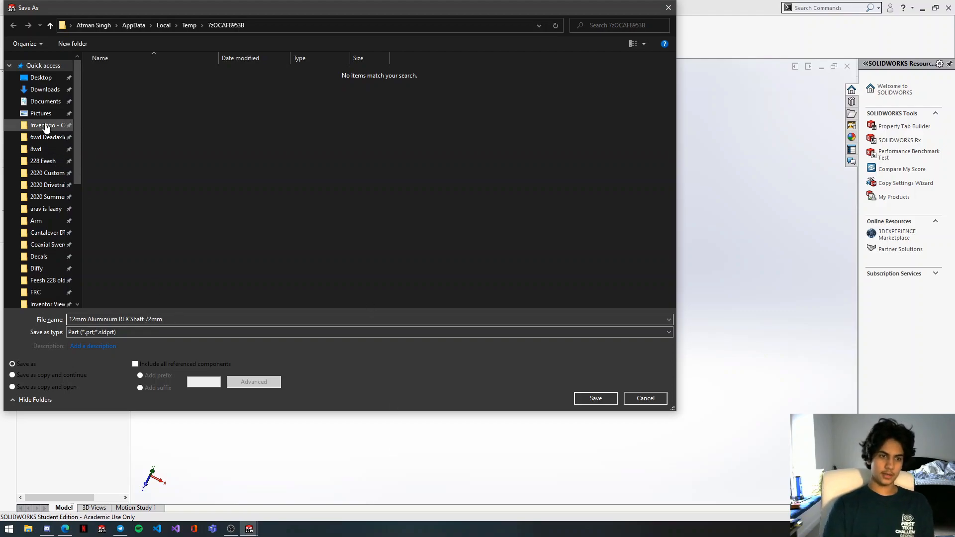
left_click(47, 102)
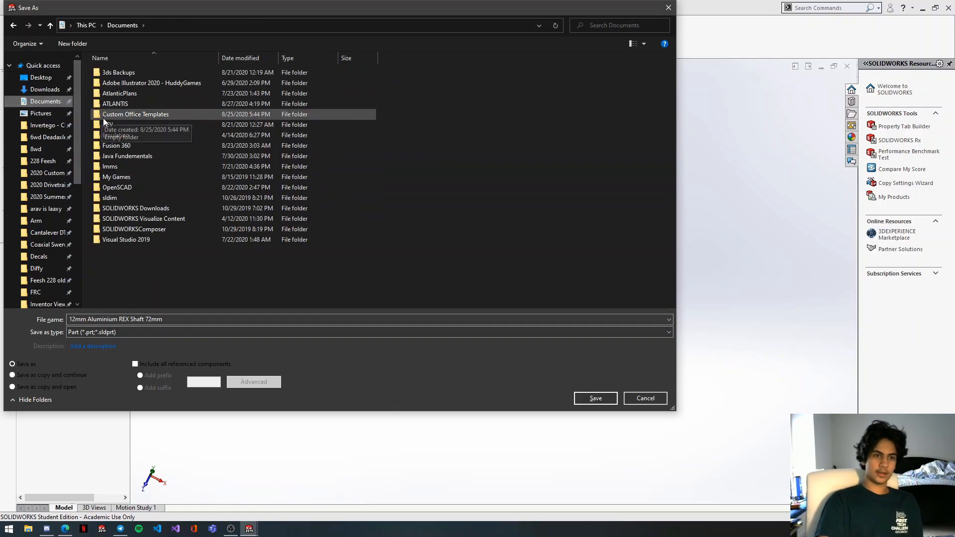
double_click(114, 103)
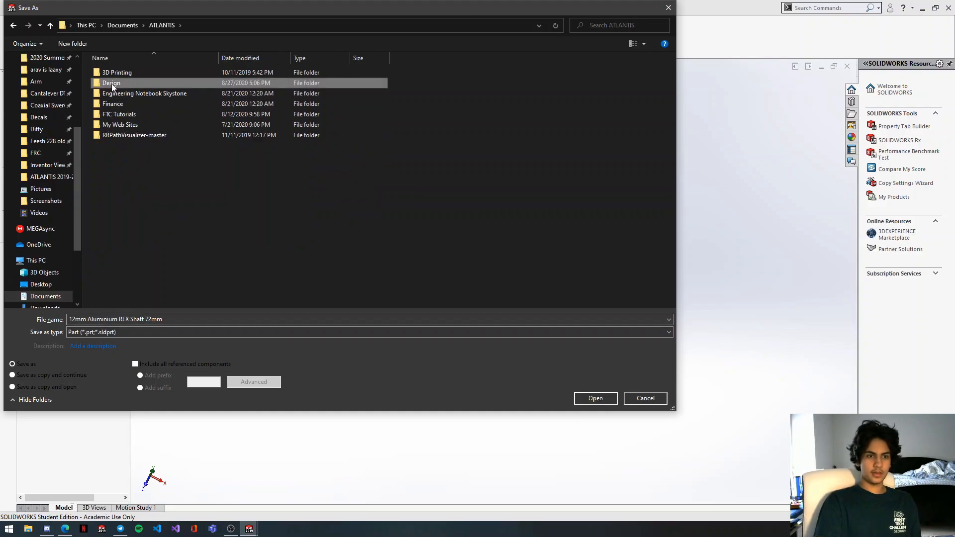
double_click(111, 83)
double_click(365, 184)
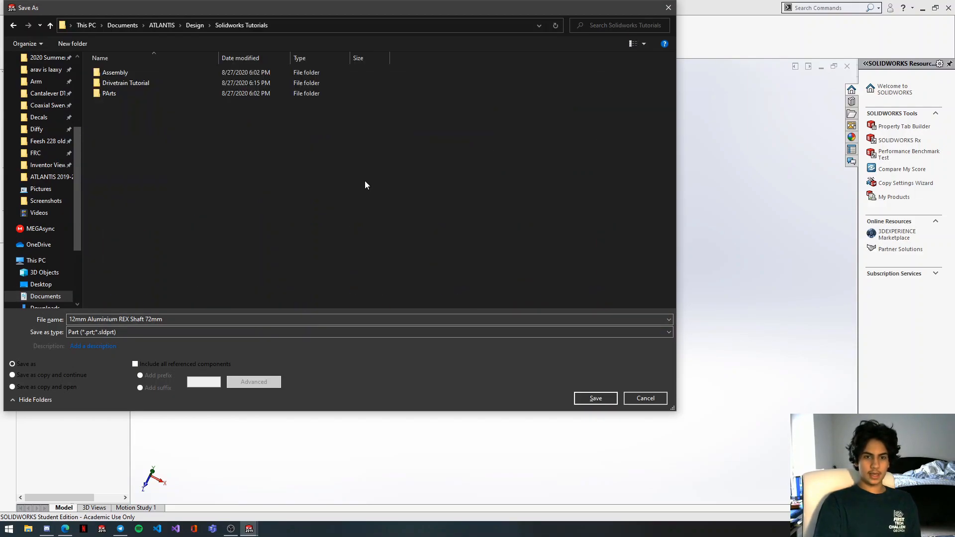
left_click(198, 83)
double_click(198, 83)
double_click(194, 82)
left_click(596, 398)
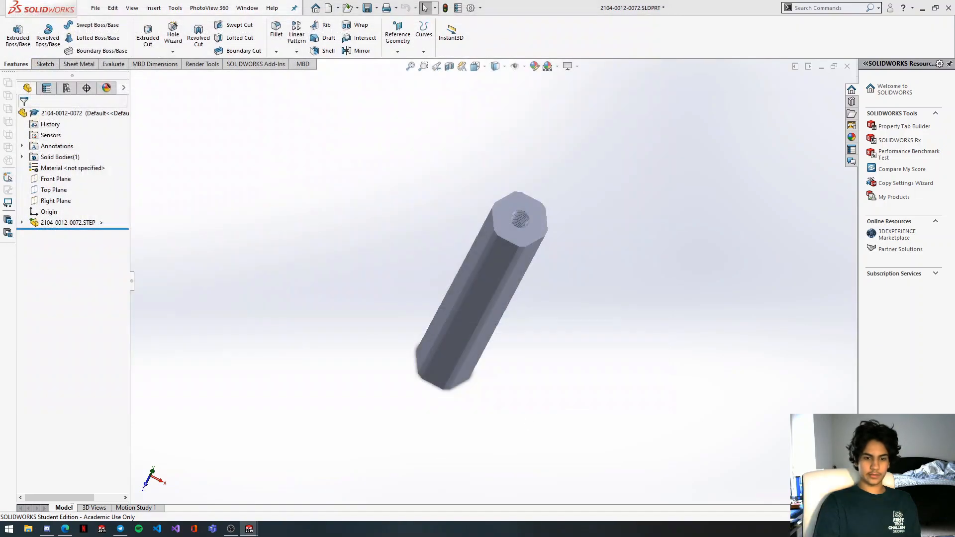
Close the saved shaft part's window and switch to the Assem1 assembly.
mouse_move(249, 529)
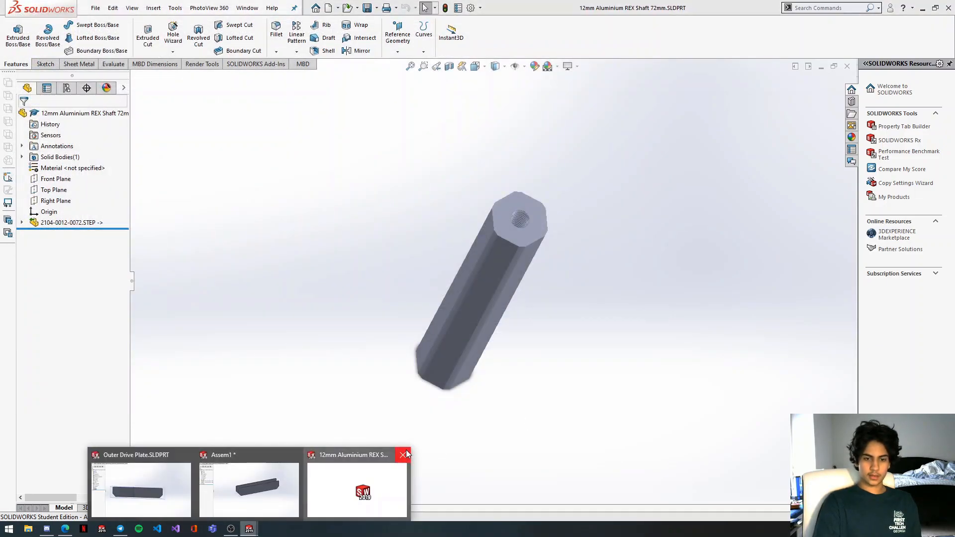
left_click(402, 455)
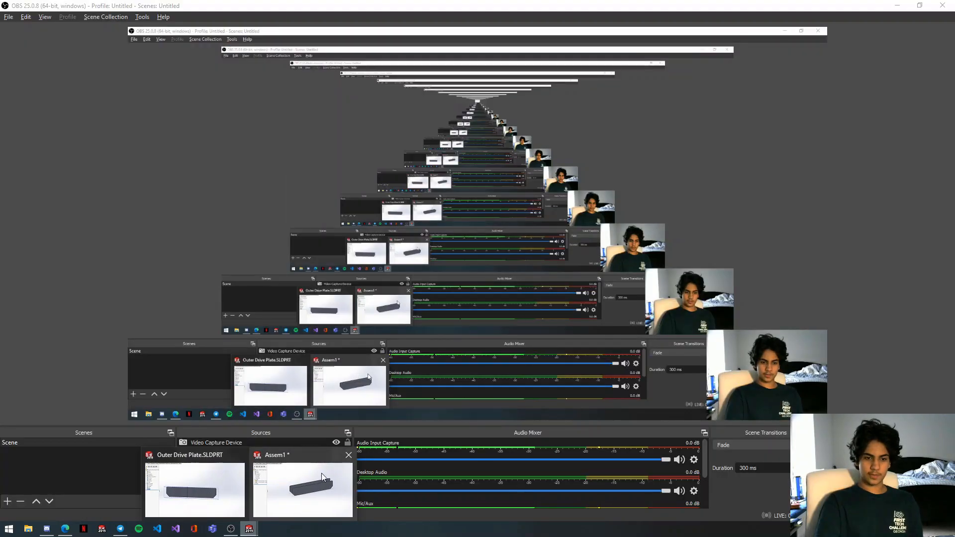
left_click(320, 473)
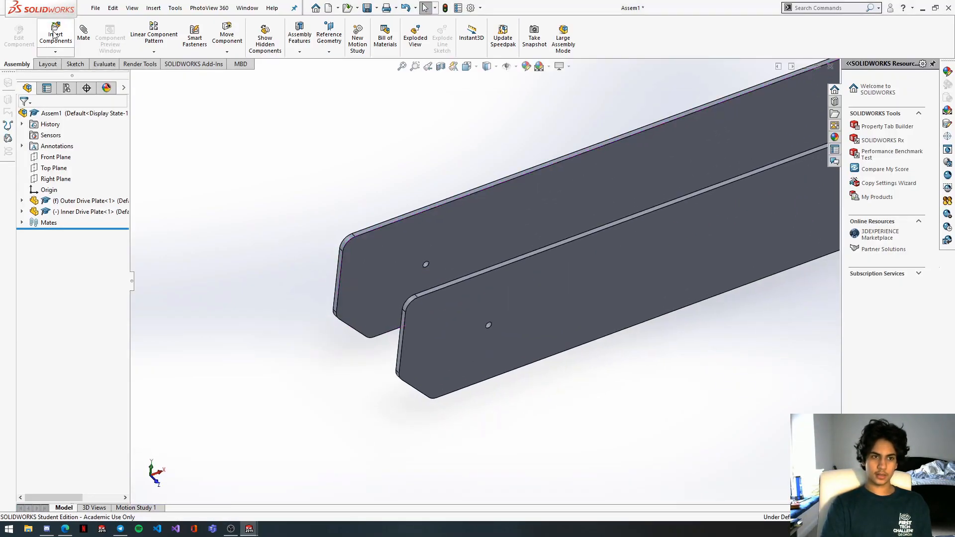
Insert 12mm Aluminium REX Shaft 72mm.SLDPRT into the assembly, placing it beside the ends of the two drive plates.
left_click(55, 35)
left_click(37, 116)
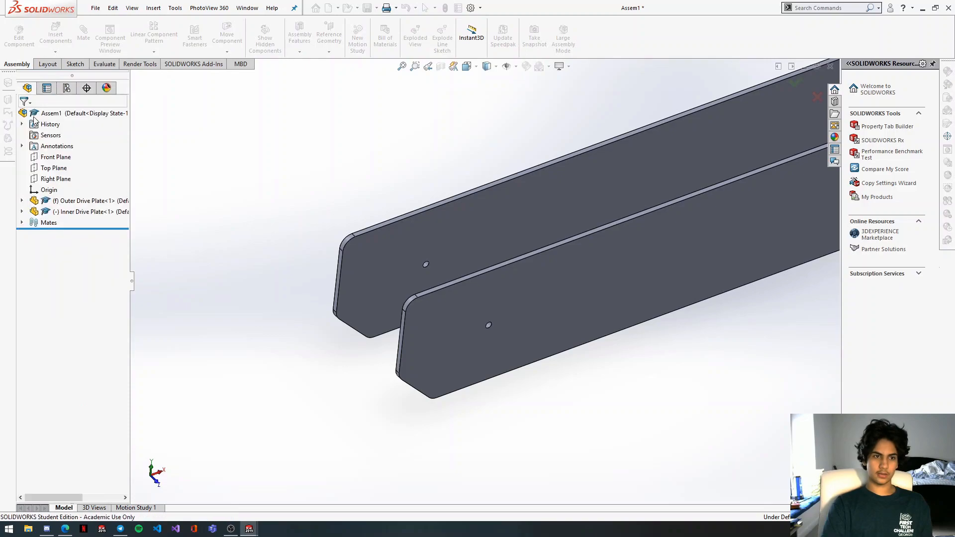
left_click(56, 35)
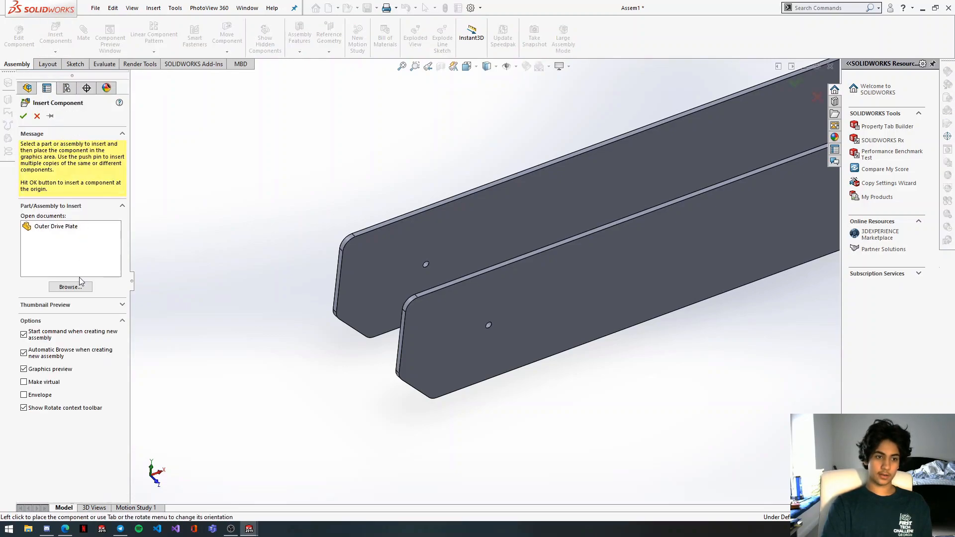
left_click(70, 287)
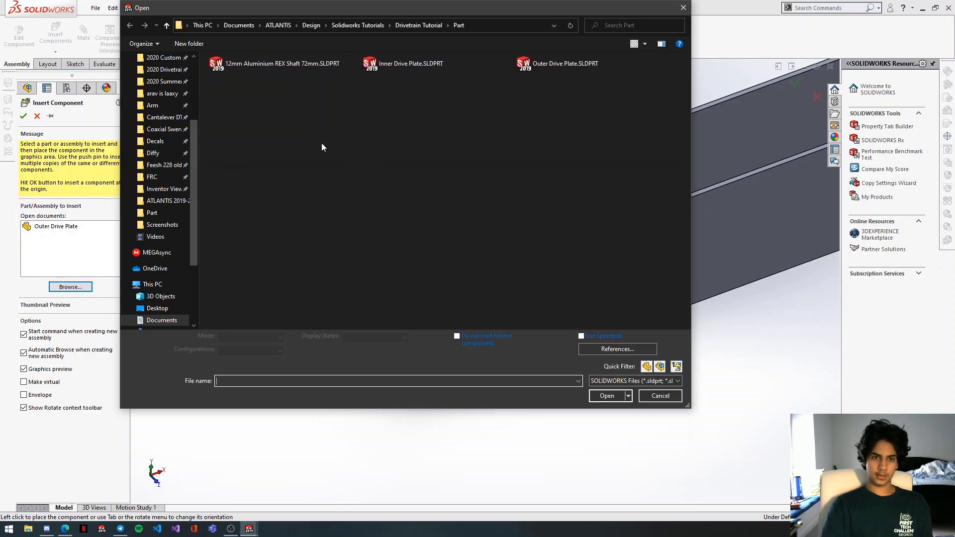
scroll(322, 143, "up", 2, "ctrl")
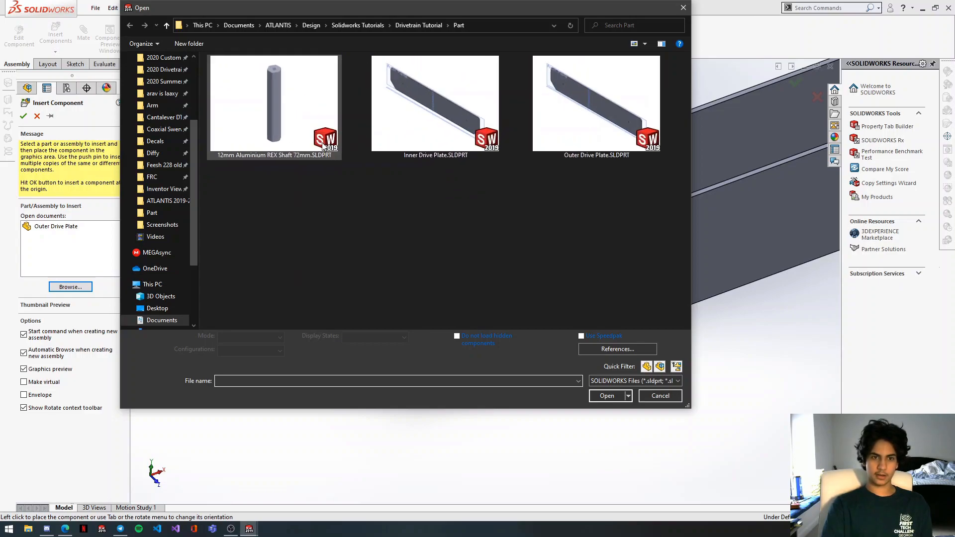
double_click(293, 94)
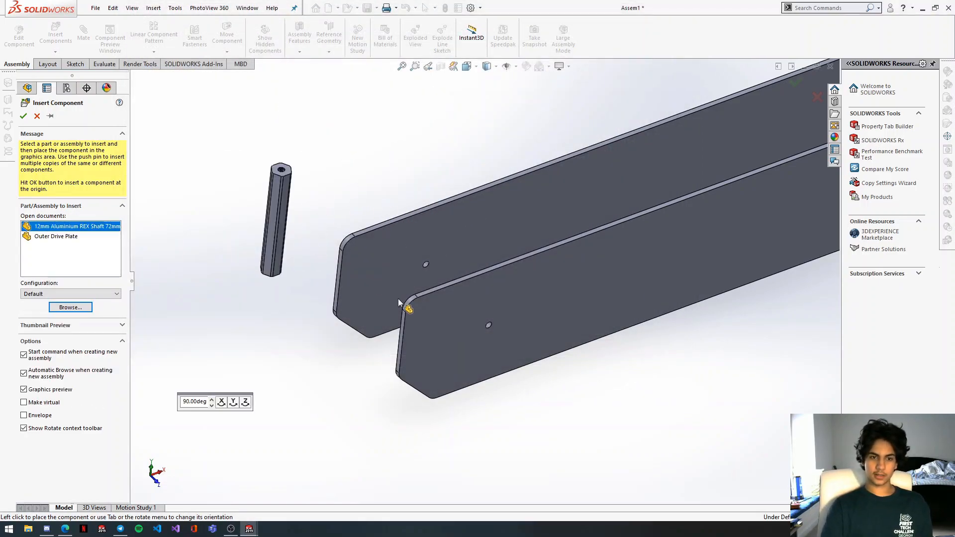
Add a concentric mate between the threaded hole in the shaft's end and the end hole of the inner drive plate.
scroll(291, 179, "down", 10)
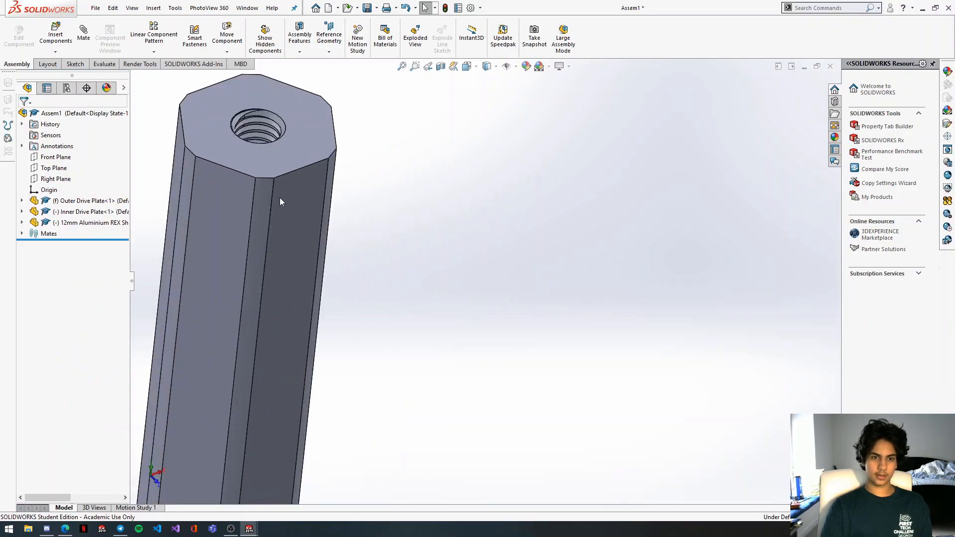
left_click(281, 121)
scroll(600, 335, "up", 10)
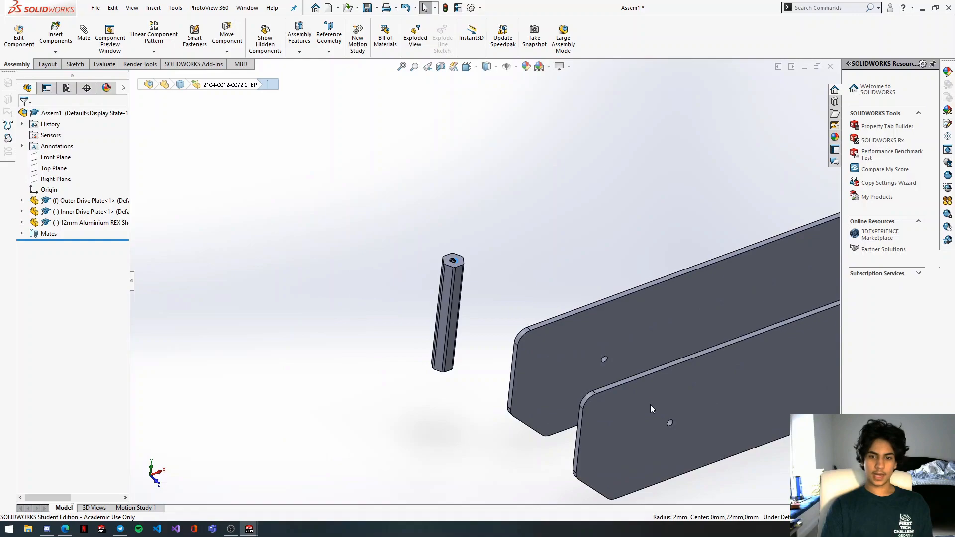
scroll(652, 408, "down", 10)
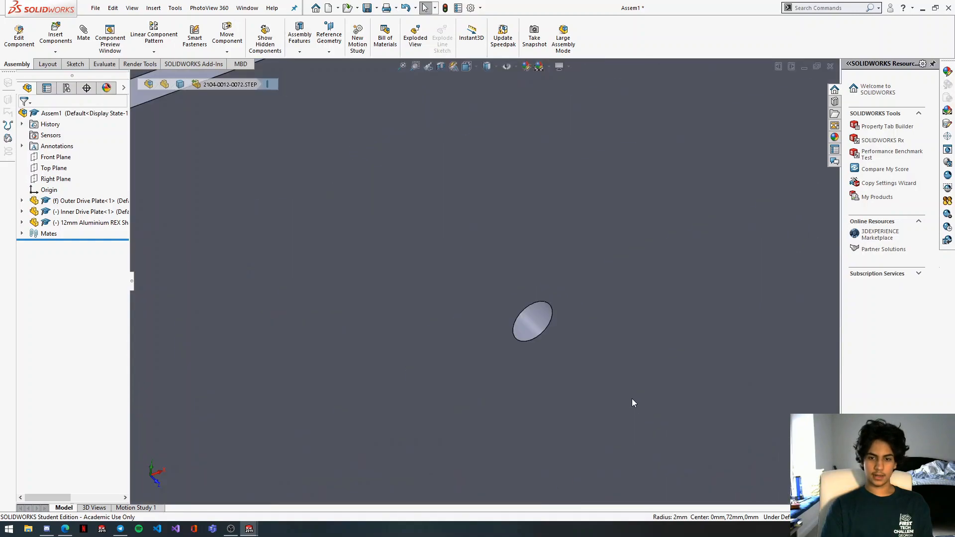
left_click(533, 318, "ctrl")
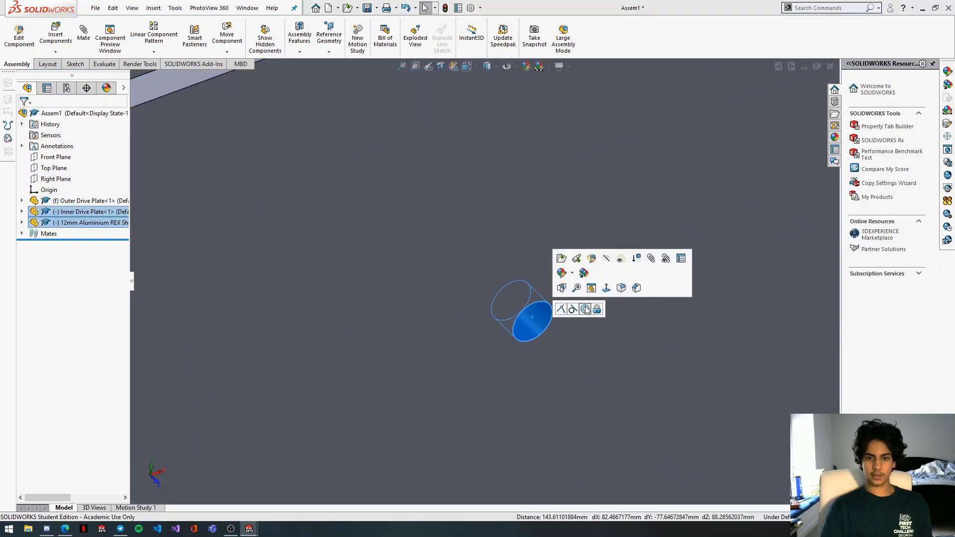
left_click(586, 310)
Slide the shaft along its axis and mate its end face coincident with the inward-facing side of the inner drive plate.
scroll(539, 335, "up", 10)
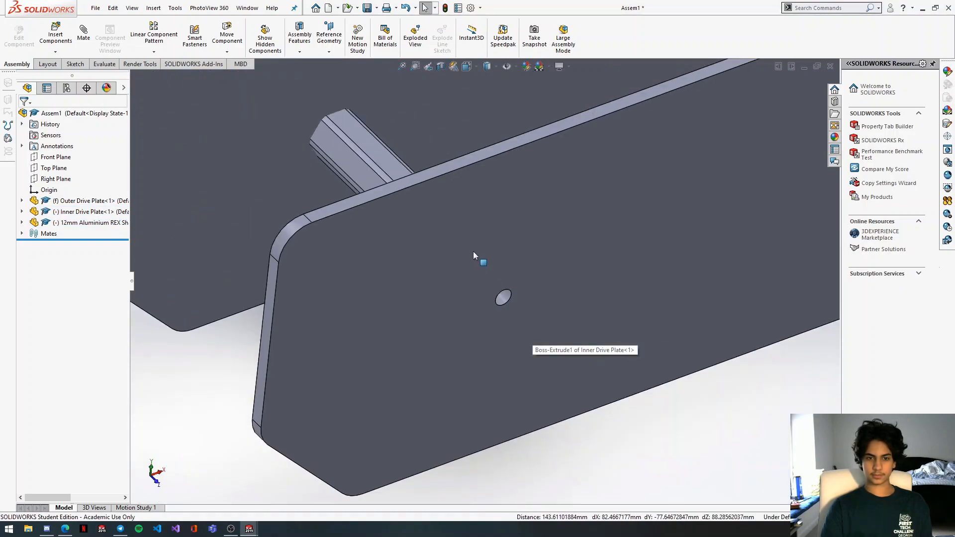
left_click_drag(428, 234, 362, 234)
middle_click_drag(398, 239, 466, 249)
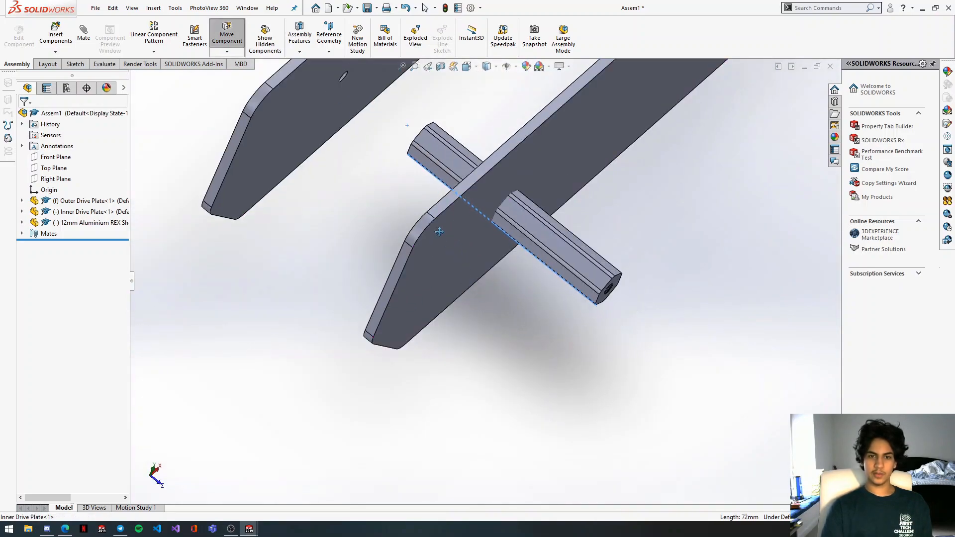
scroll(568, 241, "down", 6)
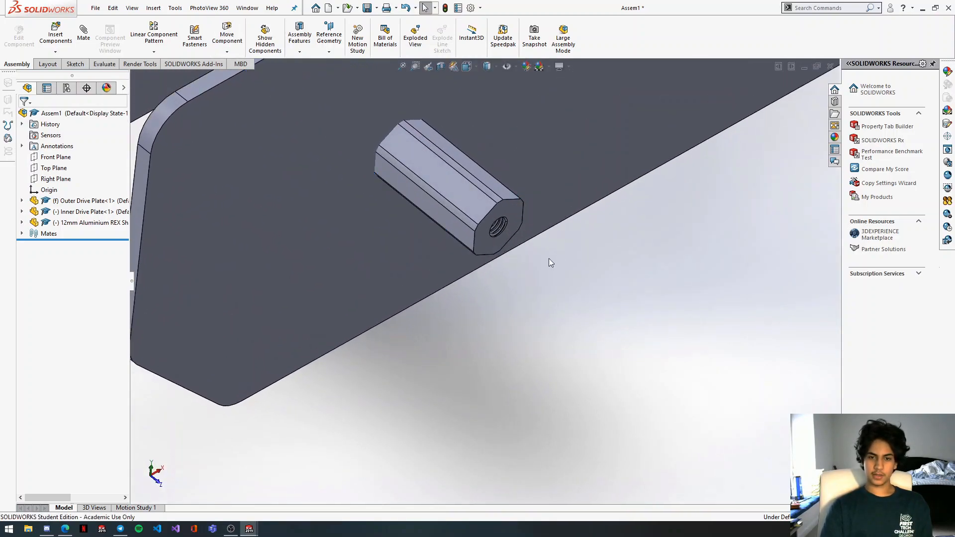
left_click(512, 210)
middle_click_drag(513, 210, 445, 243)
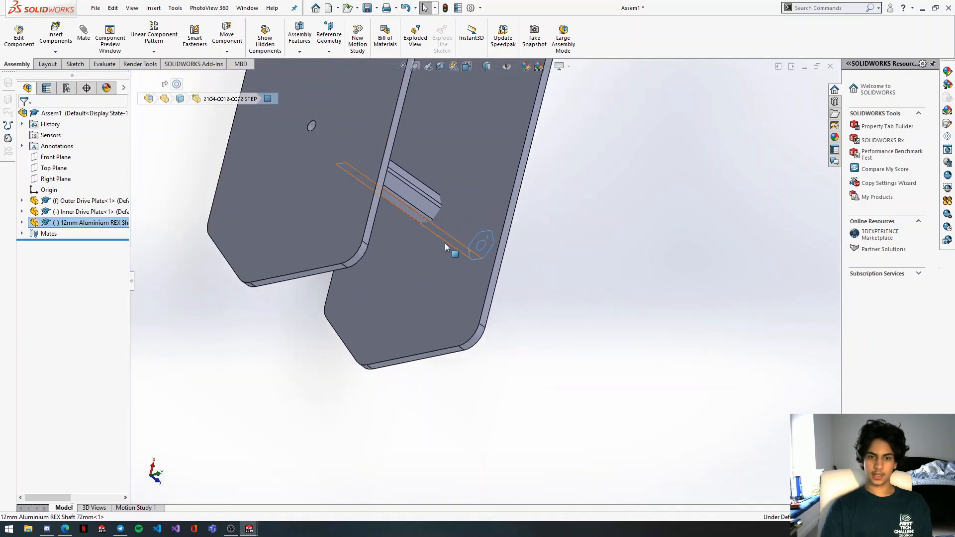
left_click(444, 243, "ctrl")
left_click(473, 234)
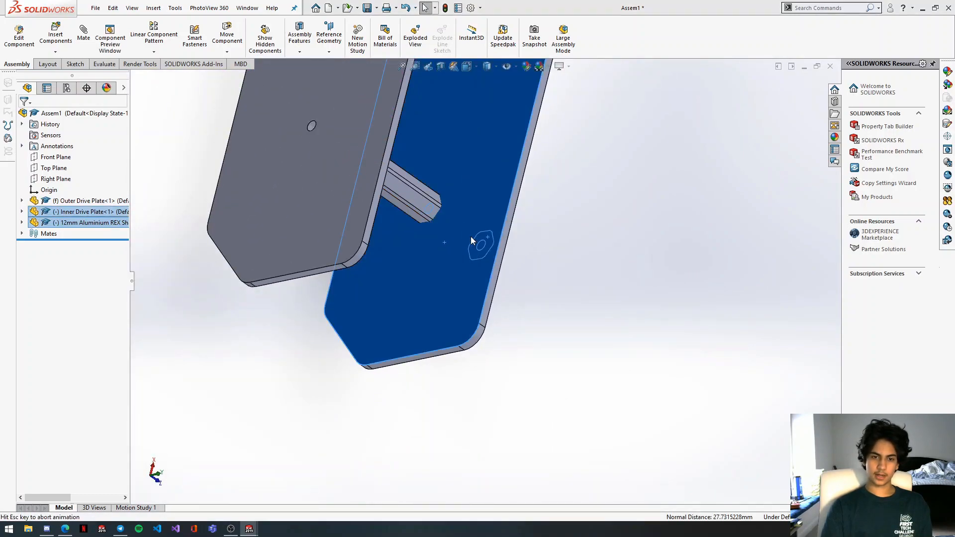
middle_click_drag(471, 237, 495, 218)
Mate the shaft's other end face coincident with the face of the outer drive plate so the shaft spaces the two plates.
left_click(409, 210)
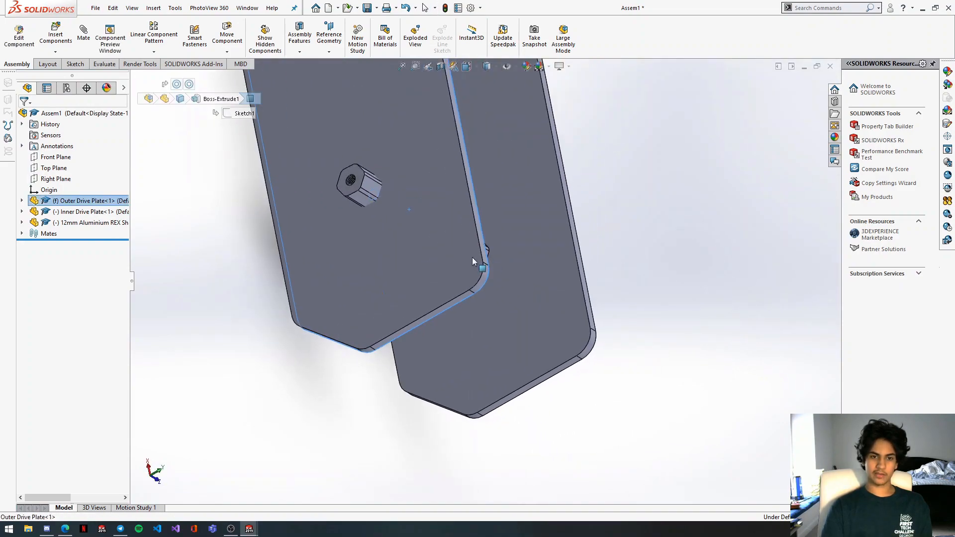
scroll(415, 198, "down", 3)
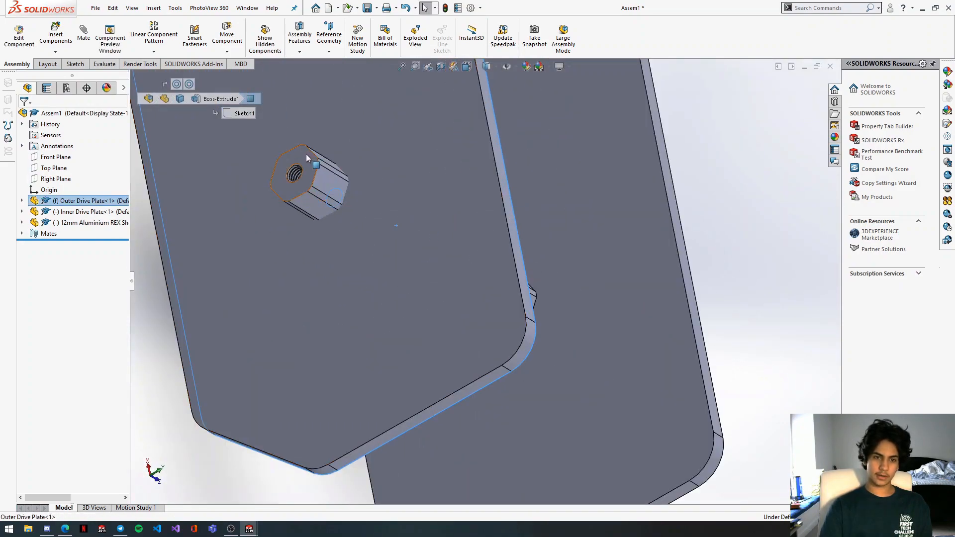
left_click(311, 175, "ctrl")
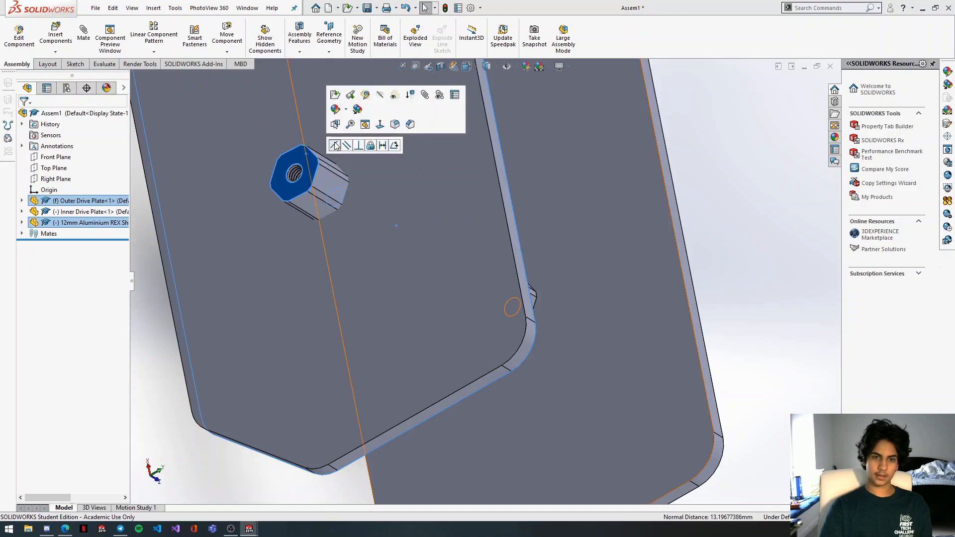
left_click(335, 144)
middle_click_drag(335, 144, 512, 241)
Copy the 12mm Aluminium REX Shaft 72mm component and paste a second instance into the assembly.
left_click(469, 277)
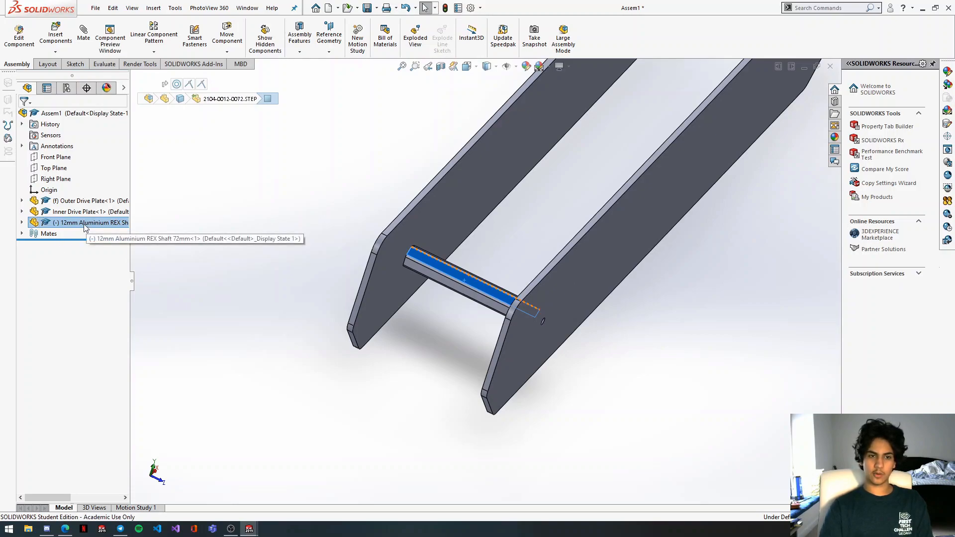
left_click(293, 272)
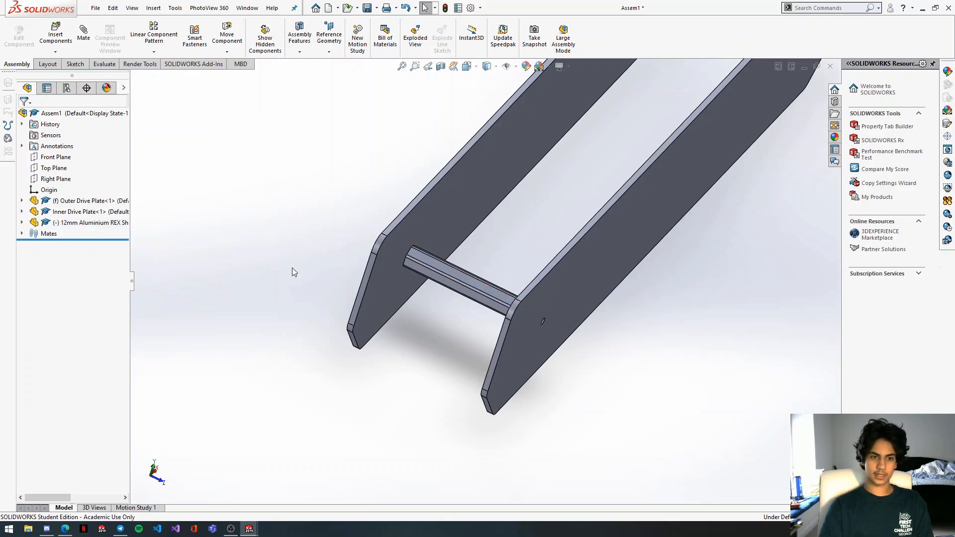
left_click(85, 224)
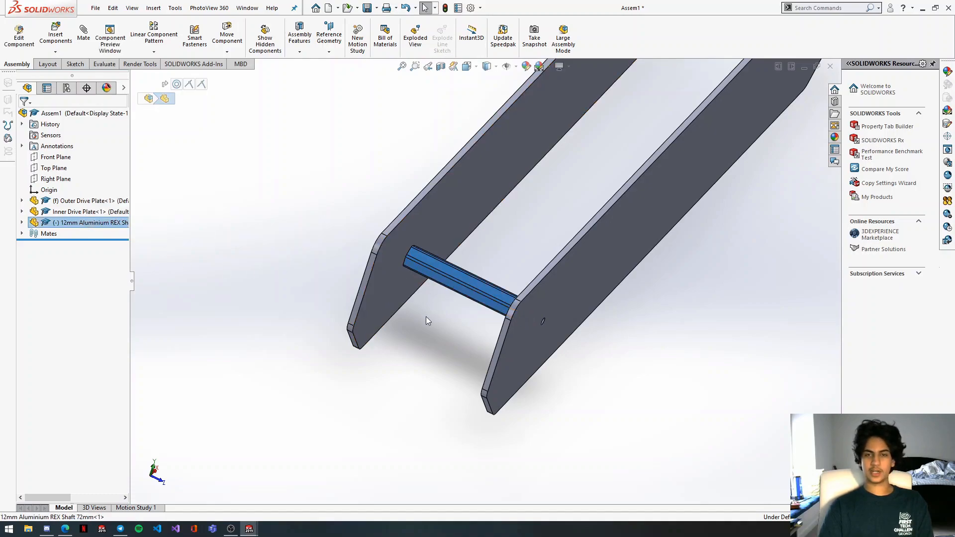
left_click(468, 279)
left_click(226, 237)
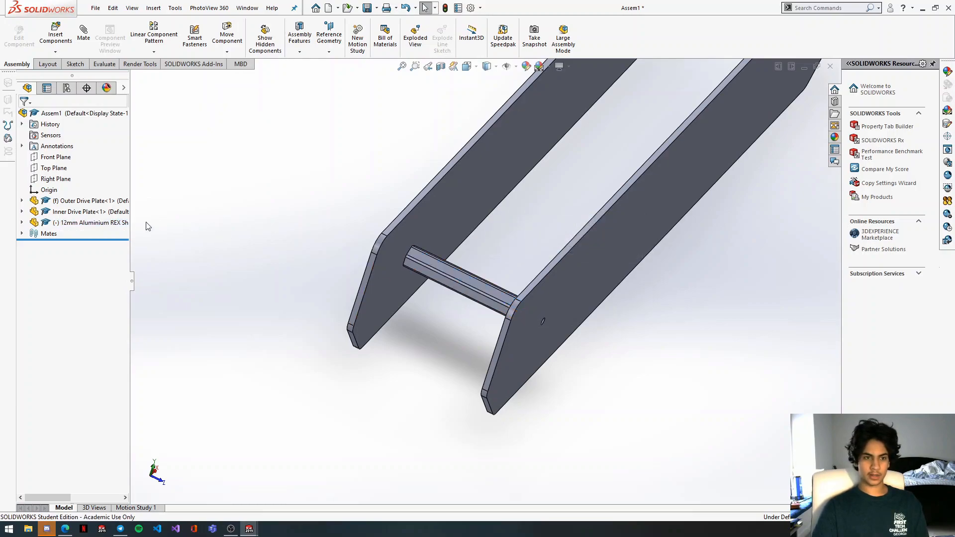
left_click(55, 225)
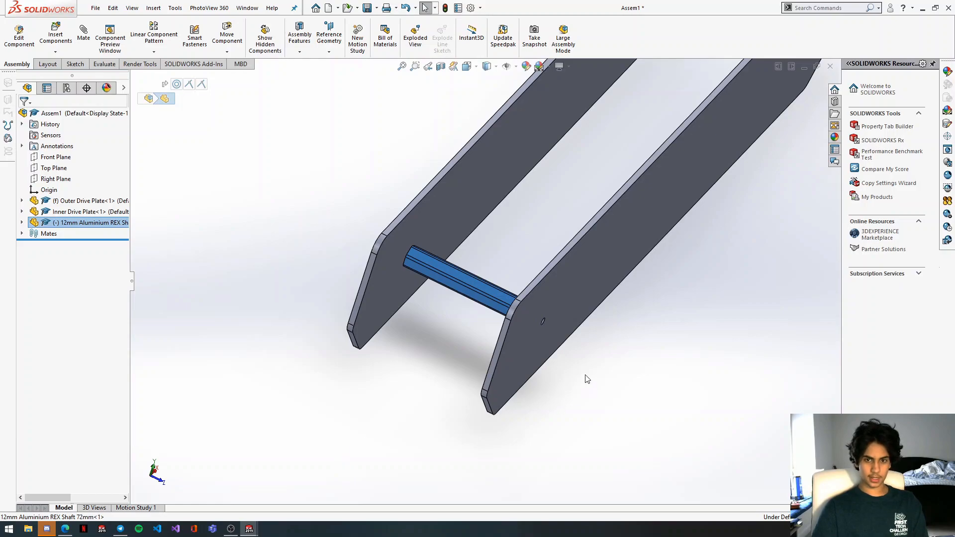
scroll(586, 377, "up", 5)
left_click(547, 205)
key("ctrl+v")
Add a concentric mate between the pasted shaft's threaded end hole and the unoccupied hole near the inner drive plate's end.
mouse_move(541, 216)
middle_mouse_down()
mouse_move(533, 181)
mouse_move(534, 209)
middle_mouse_up()
scroll(533, 181, "down", 4)
scroll(602, 226, "down", 5)
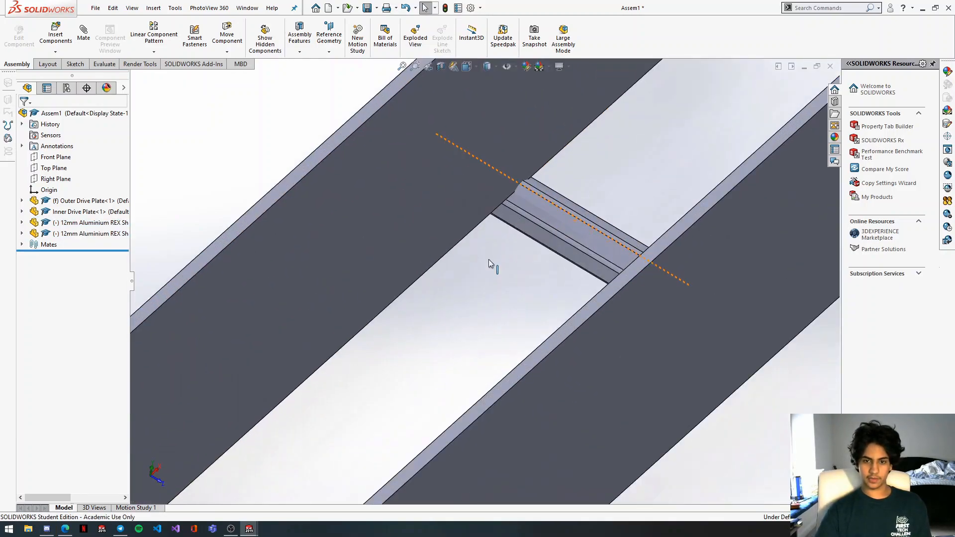
middle_click_drag(489, 263, 596, 183, "ctrl")
middle_click_drag(640, 115, 559, 113)
scroll(504, 214, "down", 7)
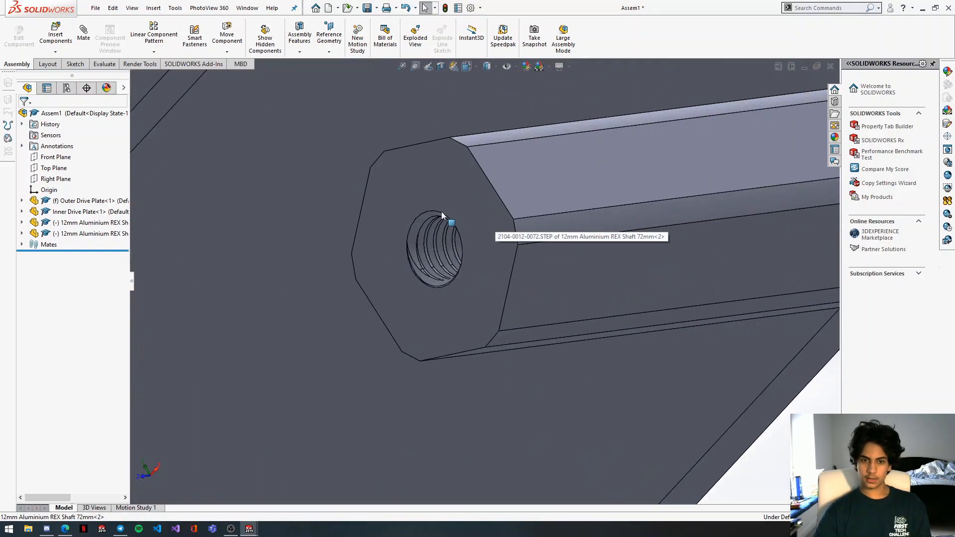
left_click(439, 215)
middle_click_drag(440, 215, 493, 201)
scroll(493, 201, "up", 7)
scroll(457, 174, "down", 2)
mouse_move(456, 173)
middle_mouse_down()
mouse_move(498, 190)
mouse_move(459, 192)
middle_mouse_up()
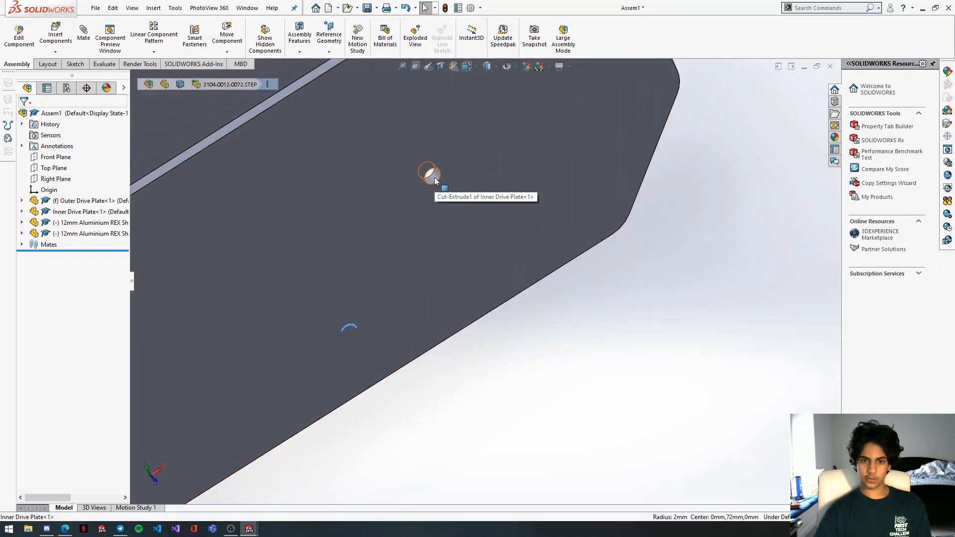
left_click(435, 180, "ctrl")
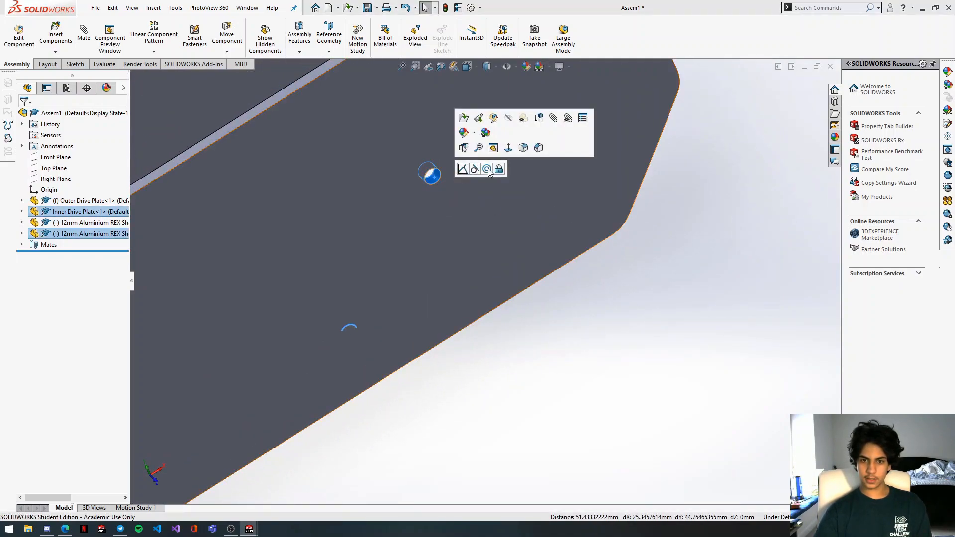
left_click(488, 169)
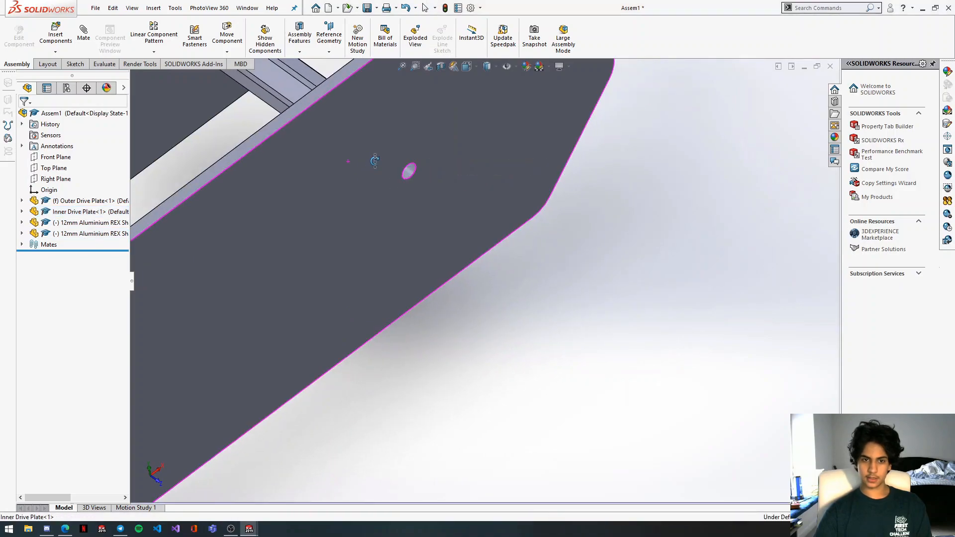
Slide the second shaft out along its axis and mate its end face coincident with the inward-facing side of the inner drive plate.
scroll(375, 161, "up", 4)
left_click_drag(388, 172, 371, 148)
scroll(372, 149, "down", 3)
middle_click_drag(403, 188, 460, 219)
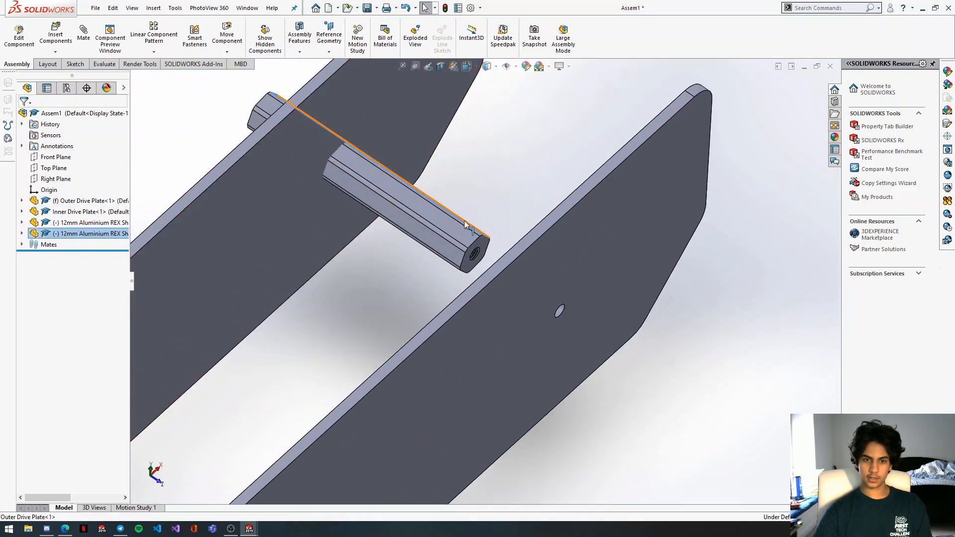
left_click(481, 250)
middle_click_drag(481, 250, 517, 279)
left_click(554, 268, "ctrl")
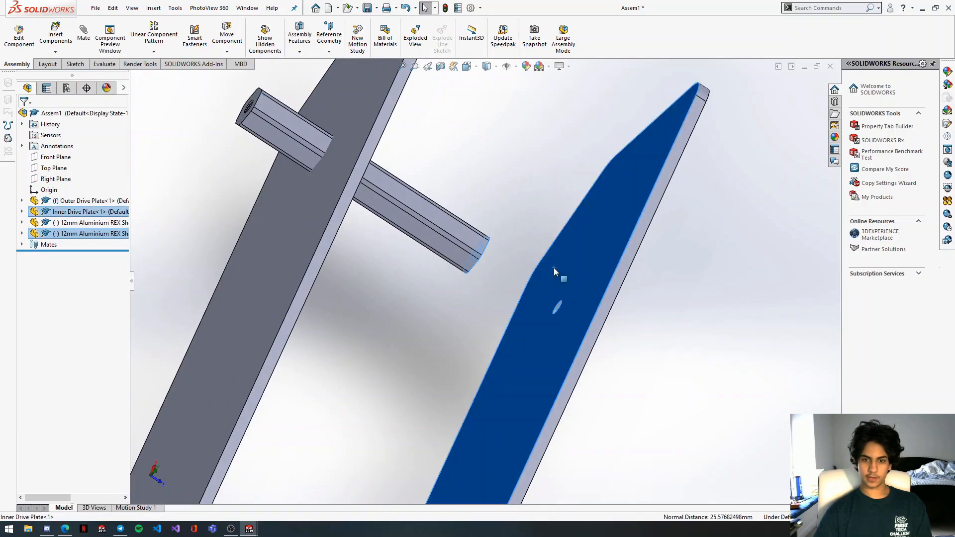
middle_click_drag(578, 257, 502, 337)
key("Escape")
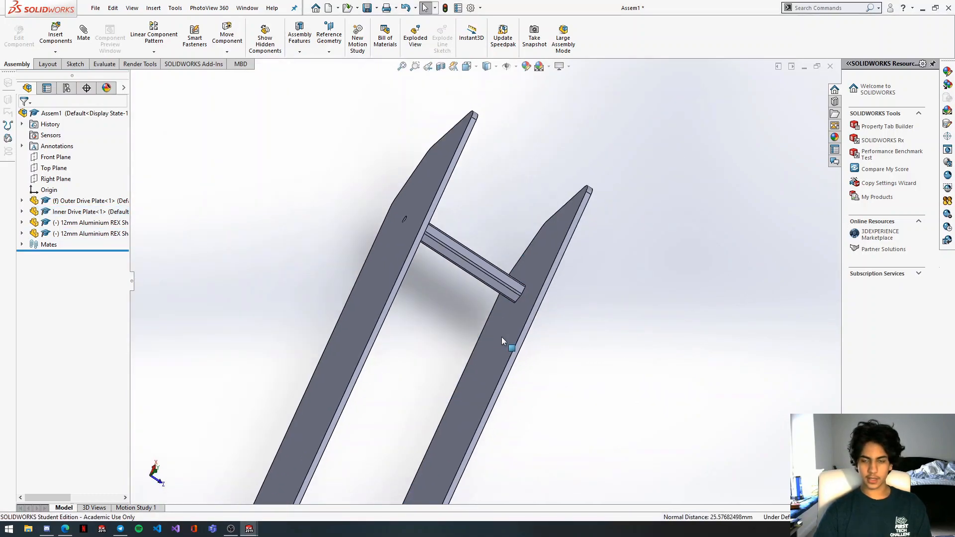
scroll(502, 348, "up", 3)
middle_click_drag(512, 380, 506, 286)
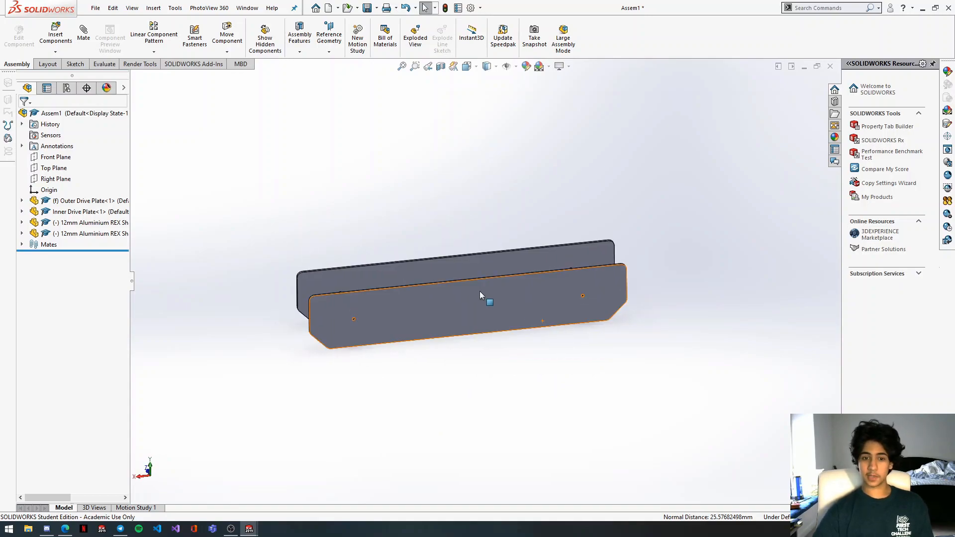
middle_click_drag(464, 258, 489, 284)
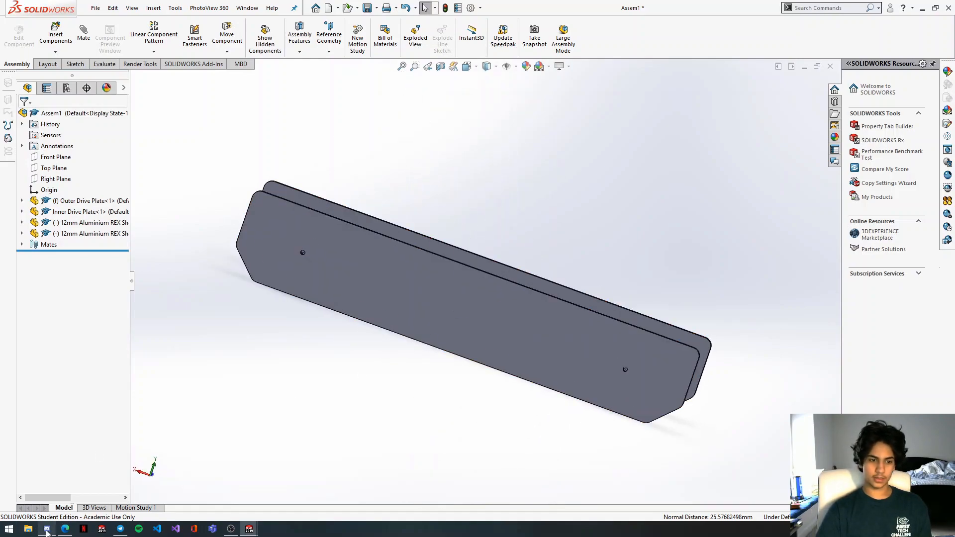
Switch to the browser and go to goBILDA's Mecanum Wheels category under Motion, Wheels & Tires.
left_click(65, 529)
scroll(300, 209, "up", 3)
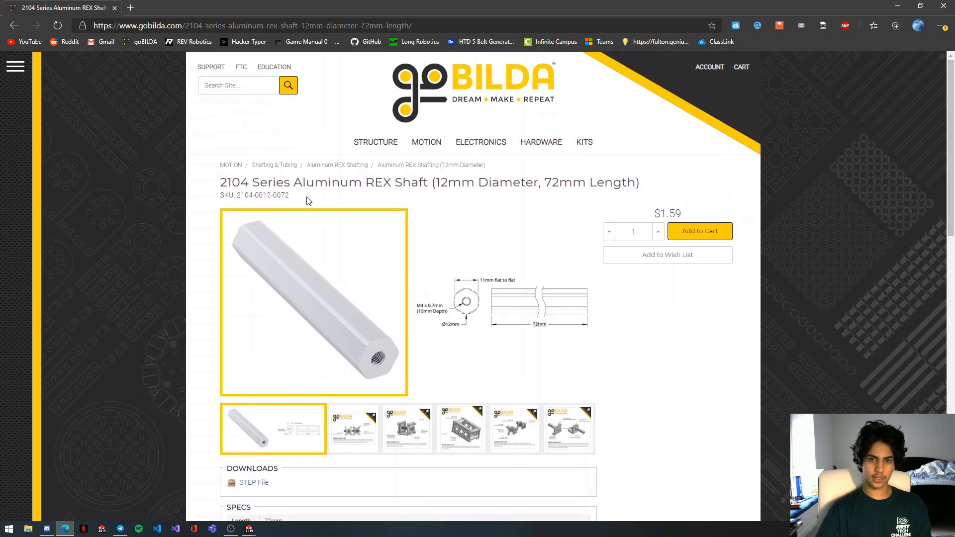
left_click(439, 102)
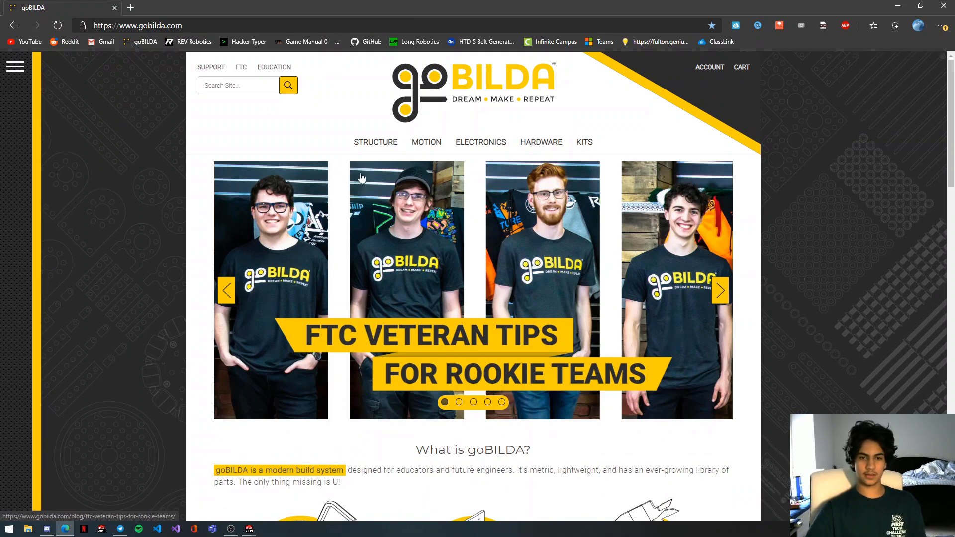
left_click(431, 144)
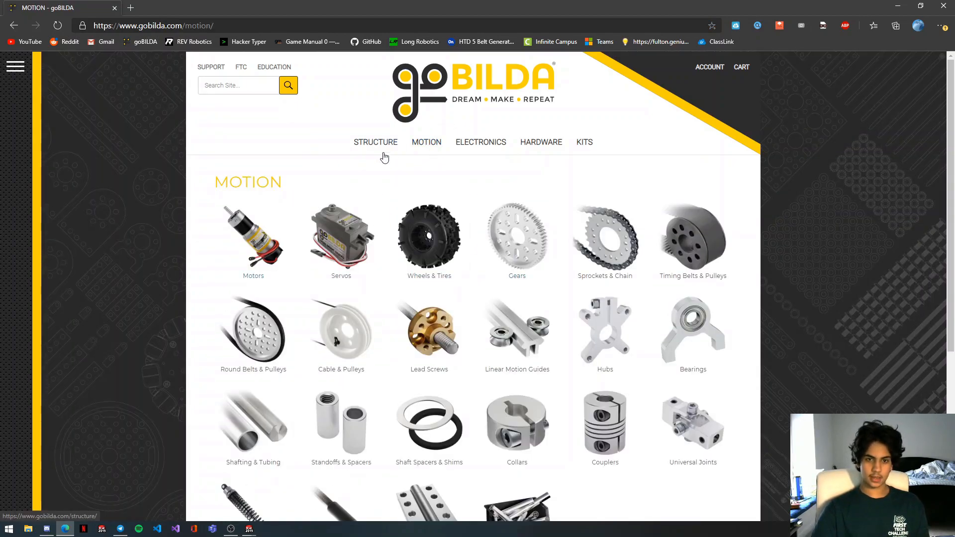
left_click(436, 244)
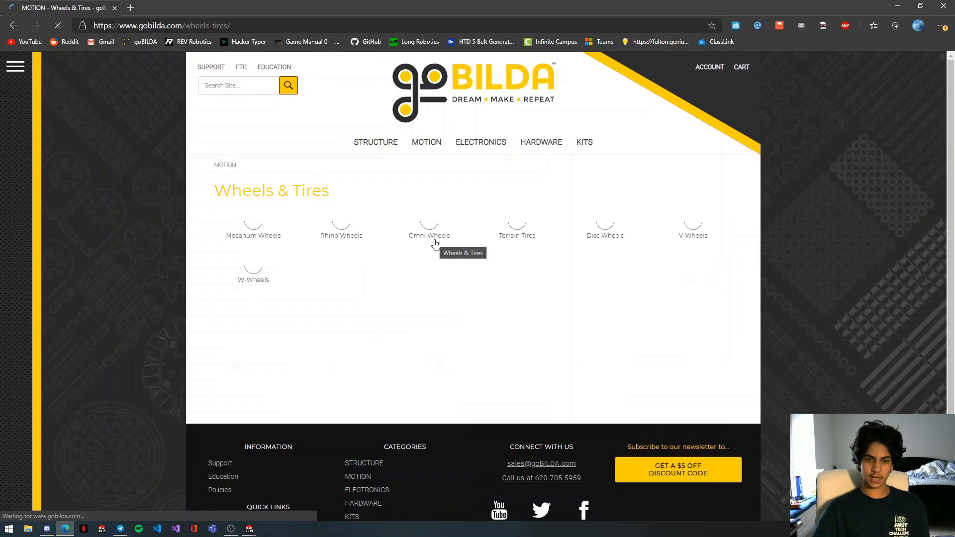
left_click(263, 249)
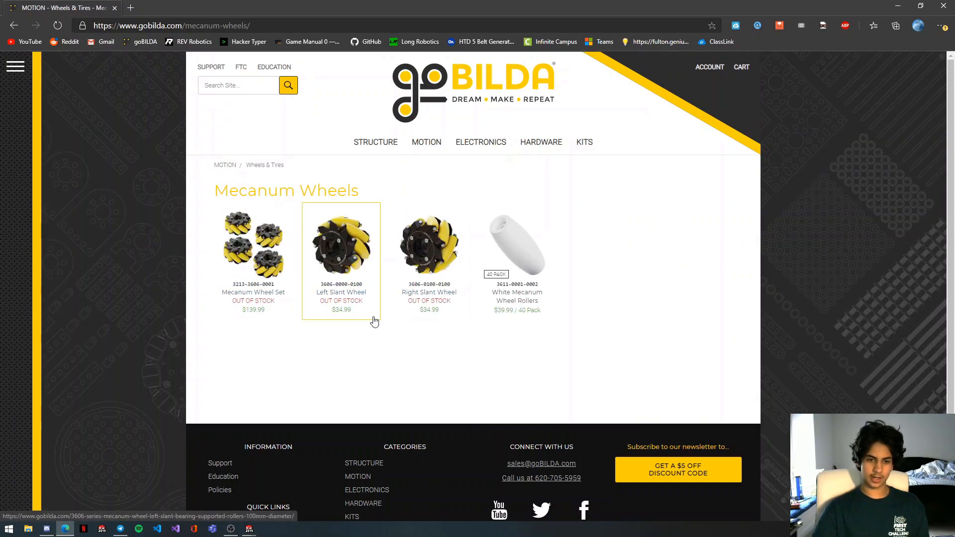
Open the Mecanum Wheel Set product page and download its STEP file archive.
left_click(267, 267)
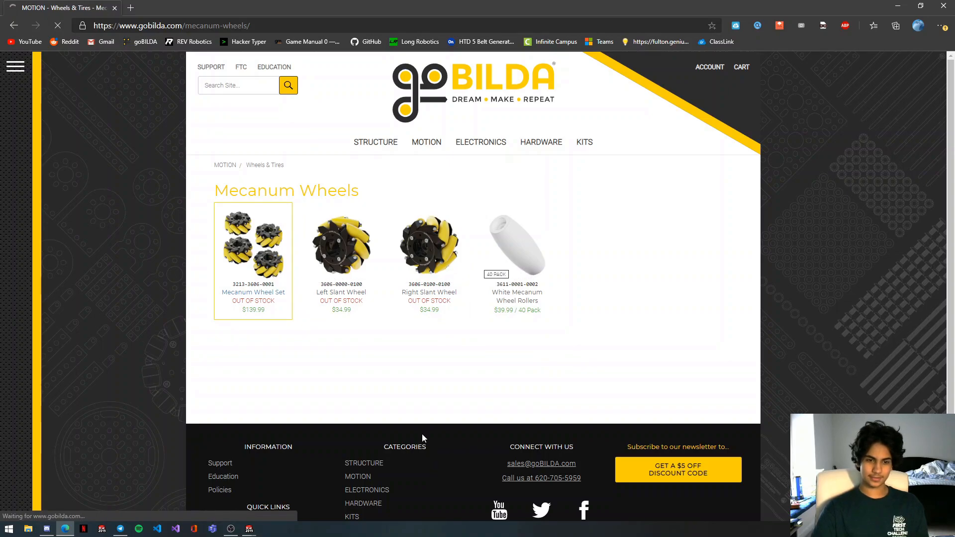
scroll(315, 309, "down", 7)
left_click(253, 249)
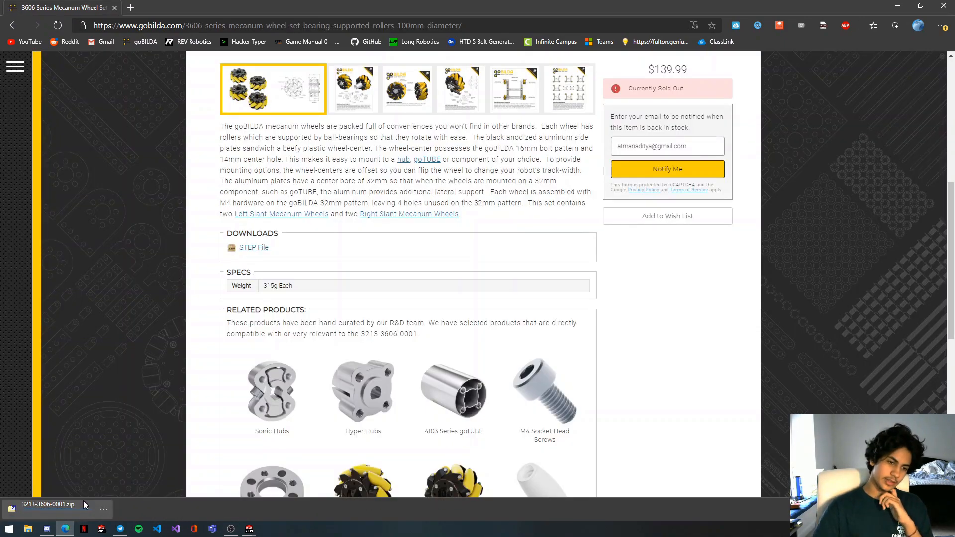
left_click(83, 504)
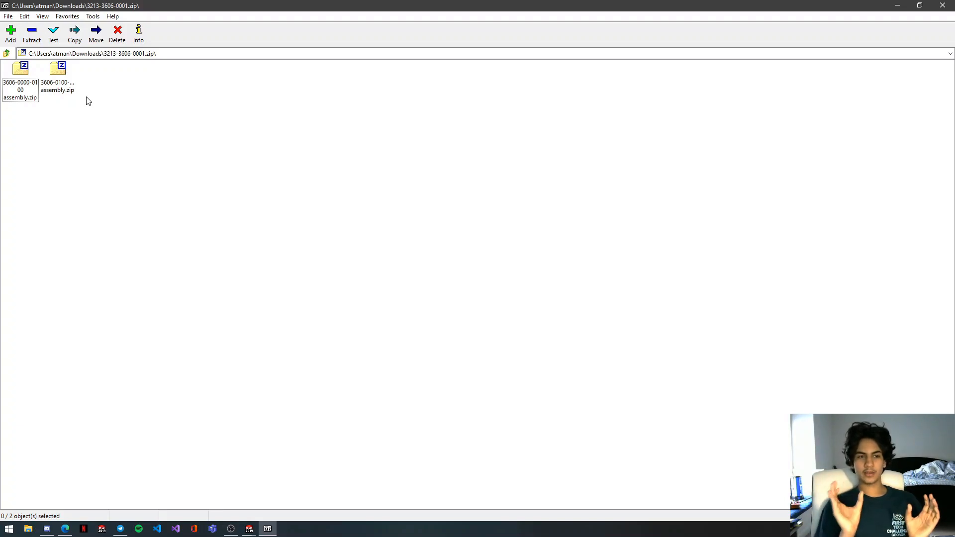
double_click(25, 85)
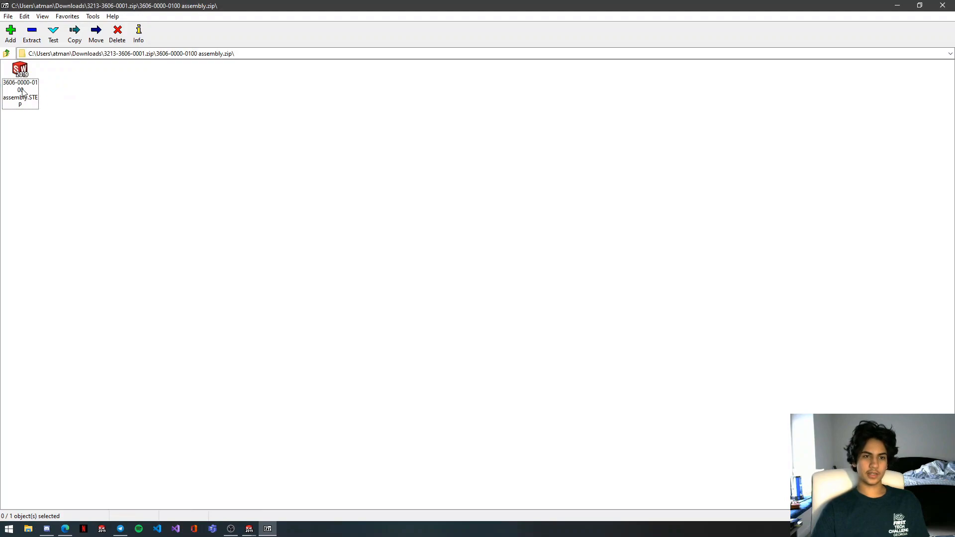
double_click(22, 92)
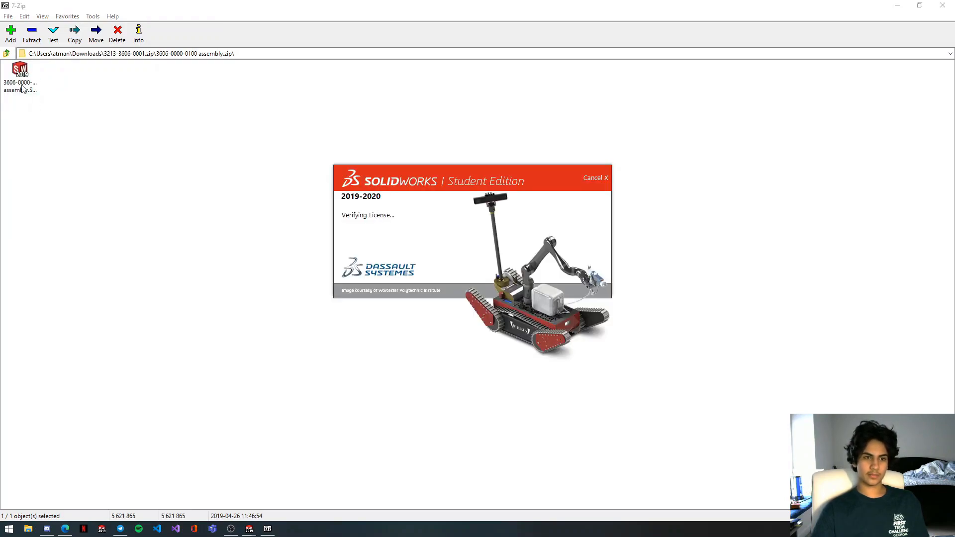
left_click(7, 53)
left_click(66, 102)
double_click(59, 78)
double_click(29, 87)
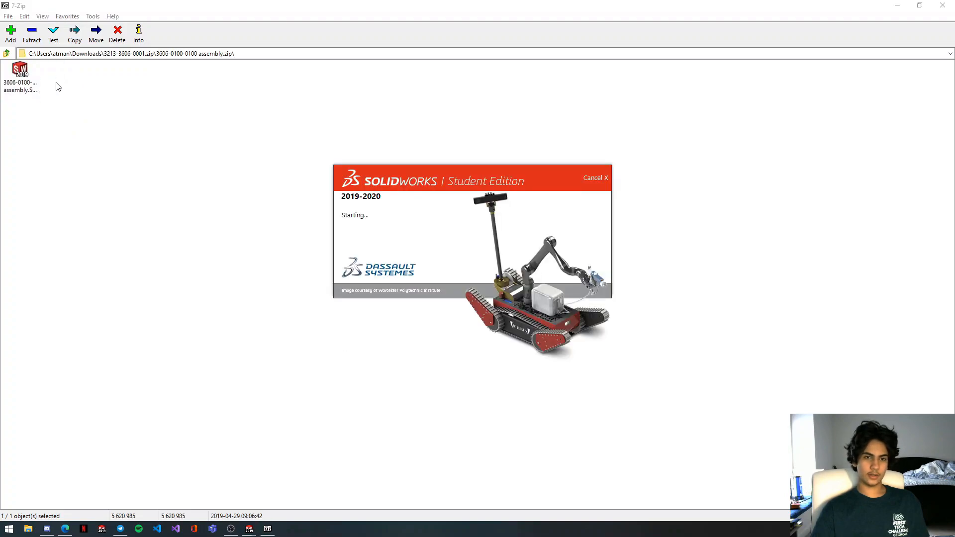
left_click(943, 5)
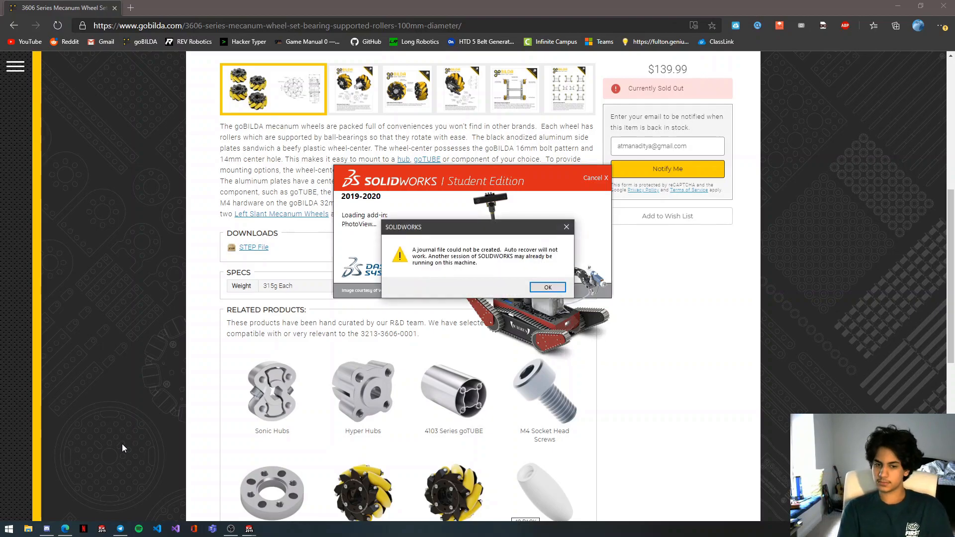
left_click(547, 288)
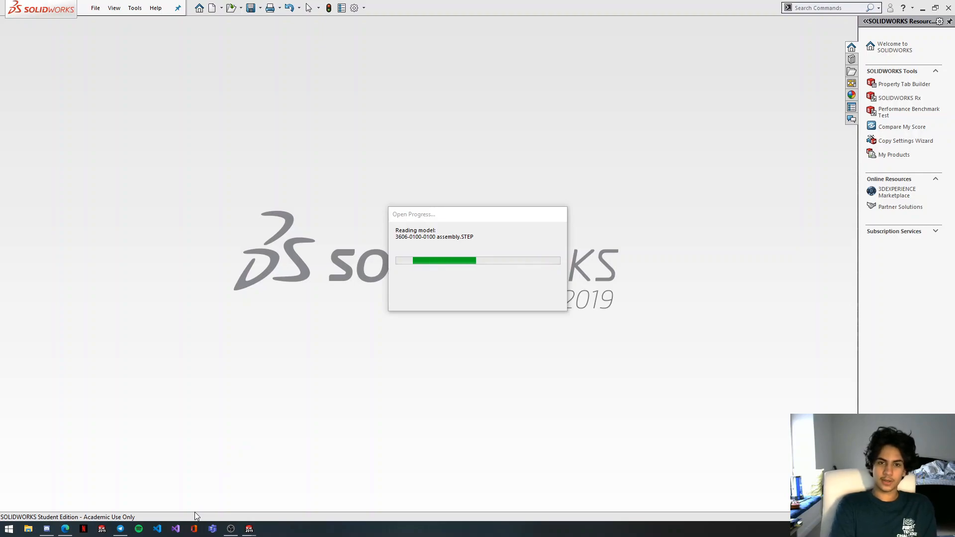
mouse_move(246, 528)
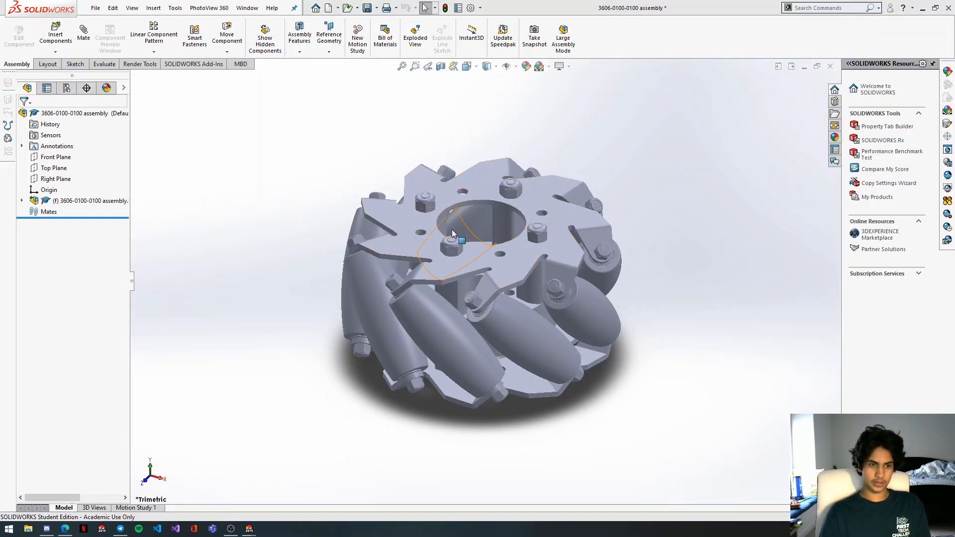
middle_click_drag(448, 264, 488, 294)
scroll(488, 294, "up", 5)
scroll(489, 254, "down", 2)
middle_click_drag(488, 254, 471, 237)
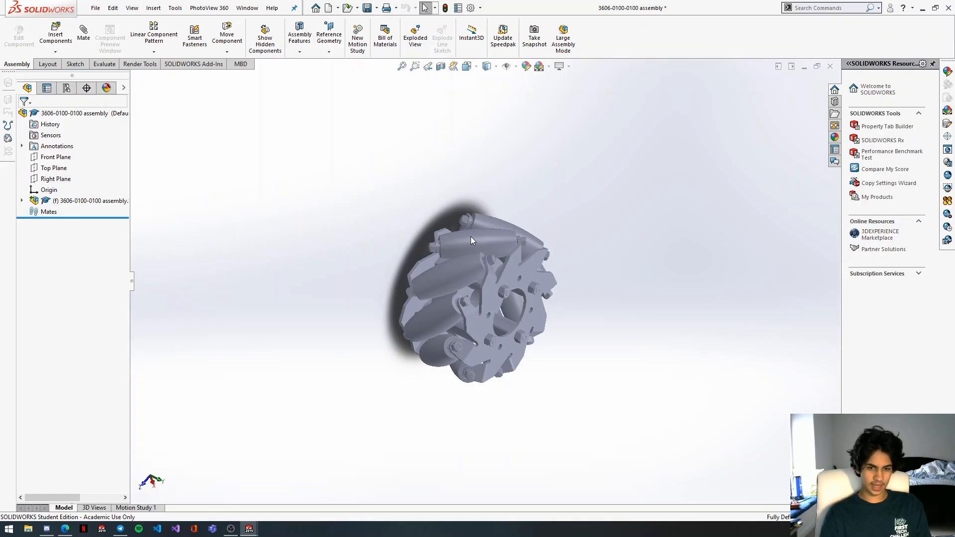
key("ctrl+s")
key("alt+Tab")
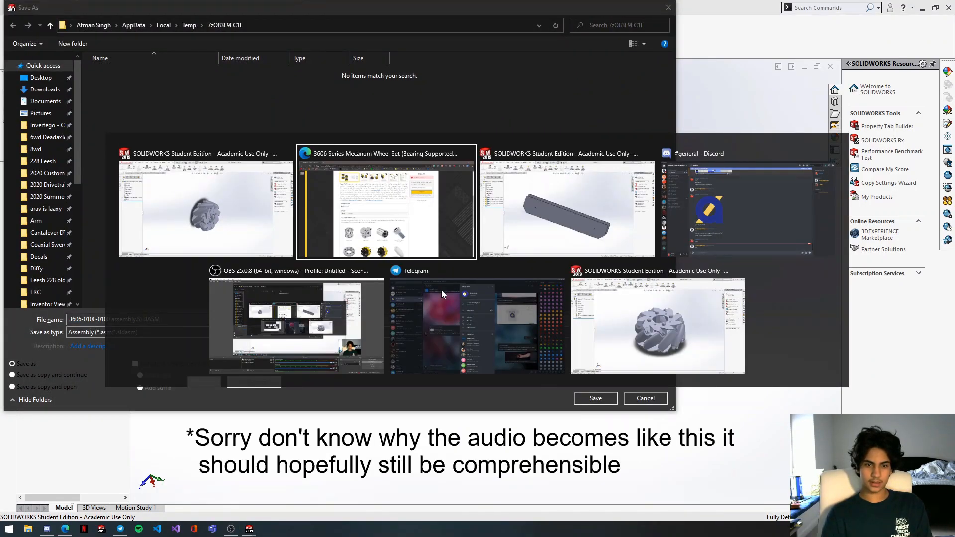
scroll(515, 305, "up", 4)
left_click(515, 304)
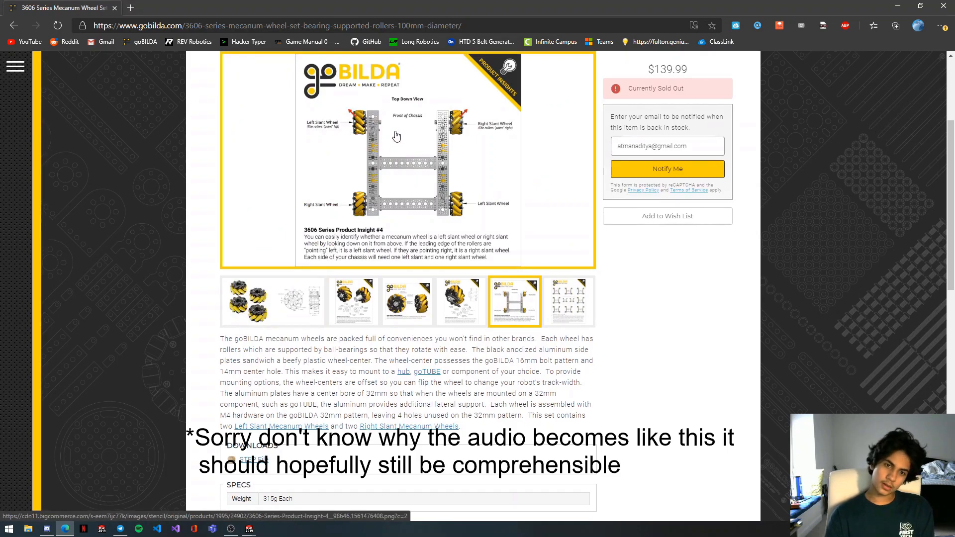
key("alt+Tab")
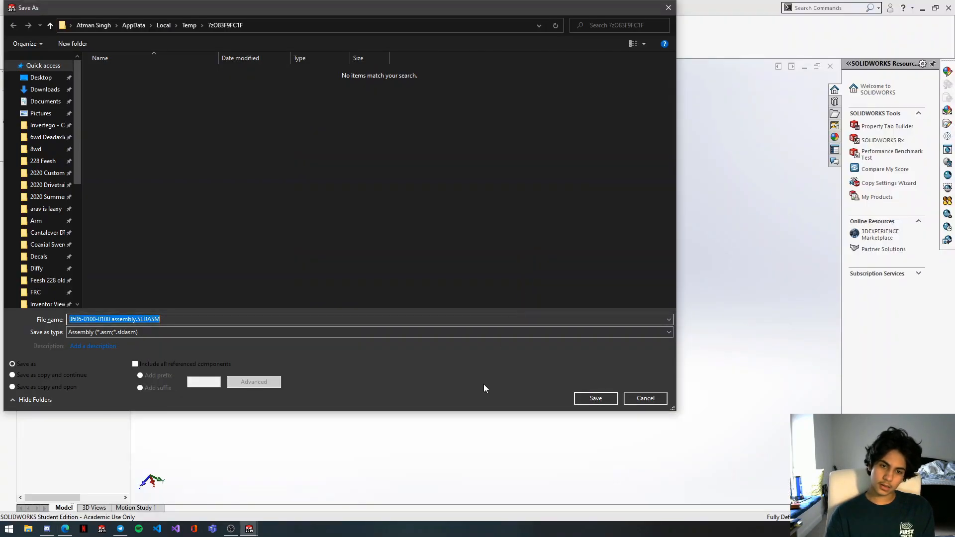
Save the wheel assembly as Right Slant Mecanum in the Assembly folder of Drivetrain Tutorial, under ATLANTIS, Design, Solidworks Tutorials.
type("Right Slant Mecanum")
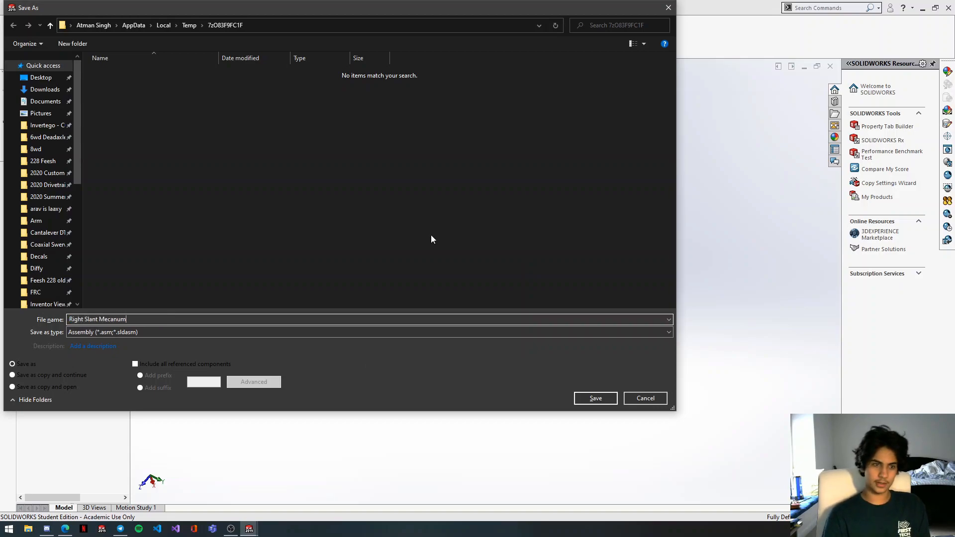
left_click(45, 101)
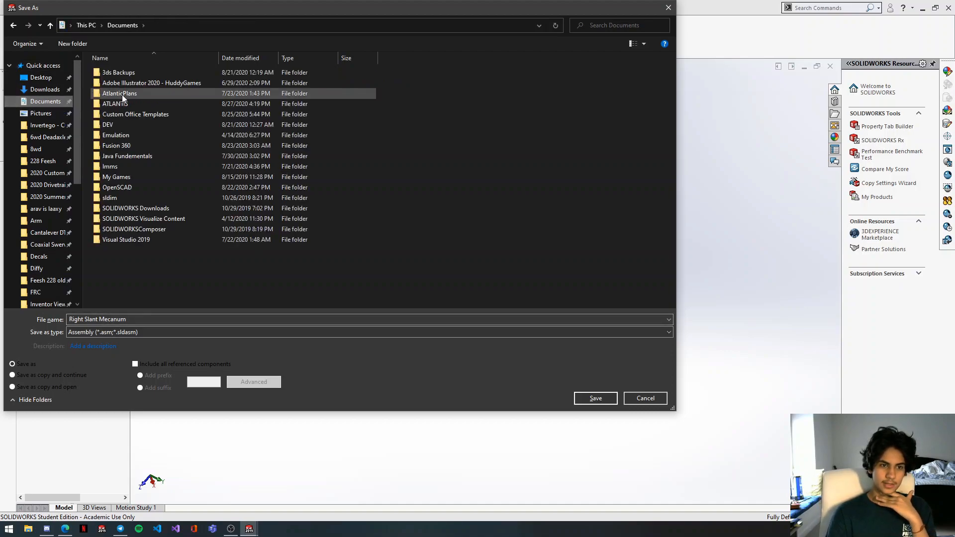
double_click(127, 103)
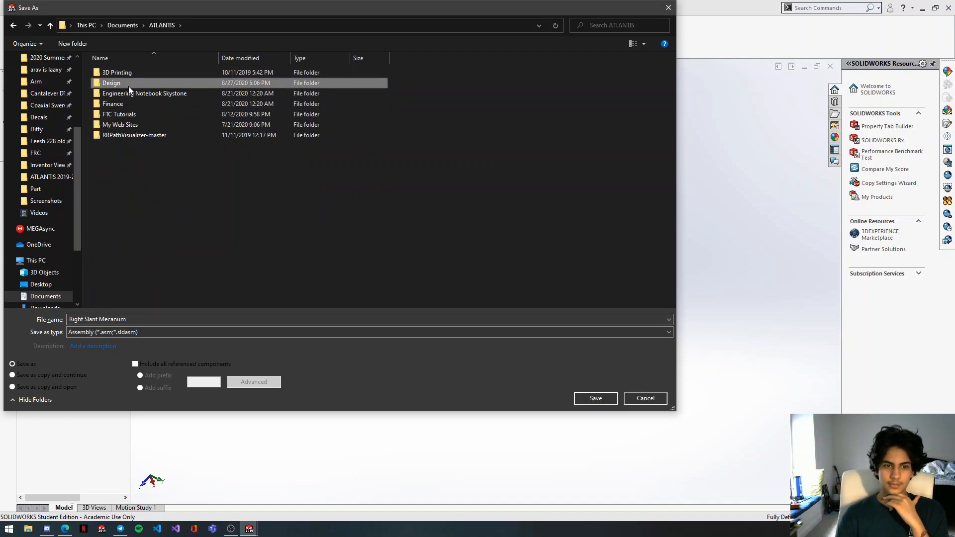
double_click(128, 85)
double_click(552, 127)
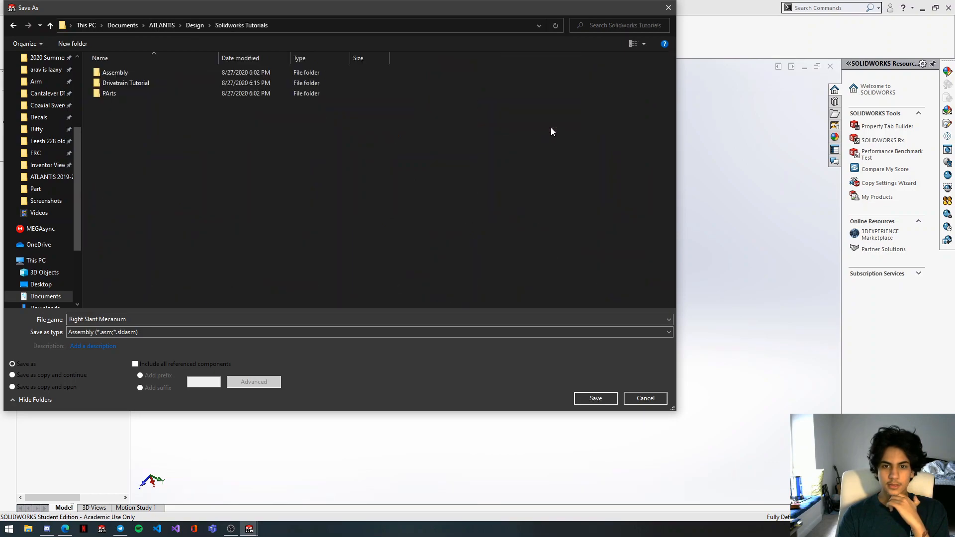
double_click(201, 83)
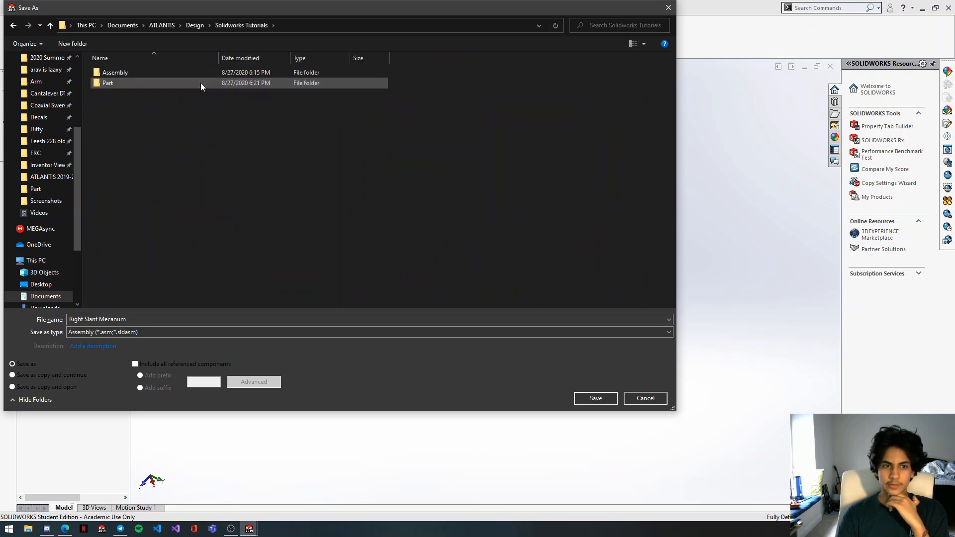
double_click(167, 83)
left_click(291, 26)
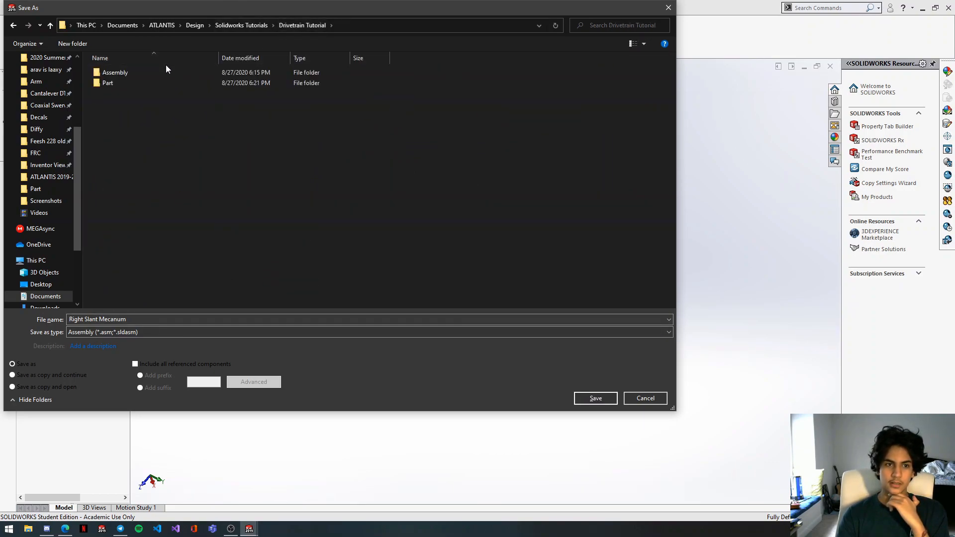
left_click(164, 73)
double_click(164, 73)
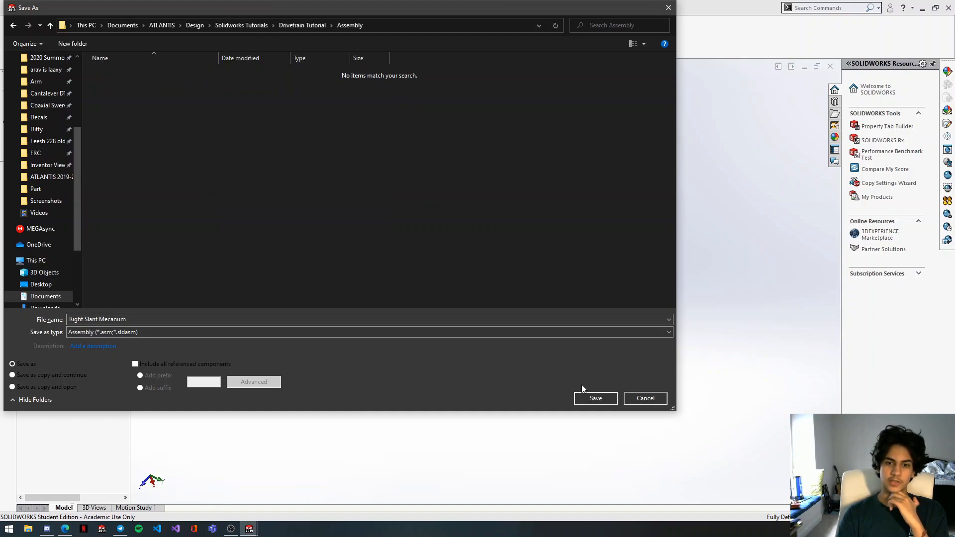
left_click(595, 396)
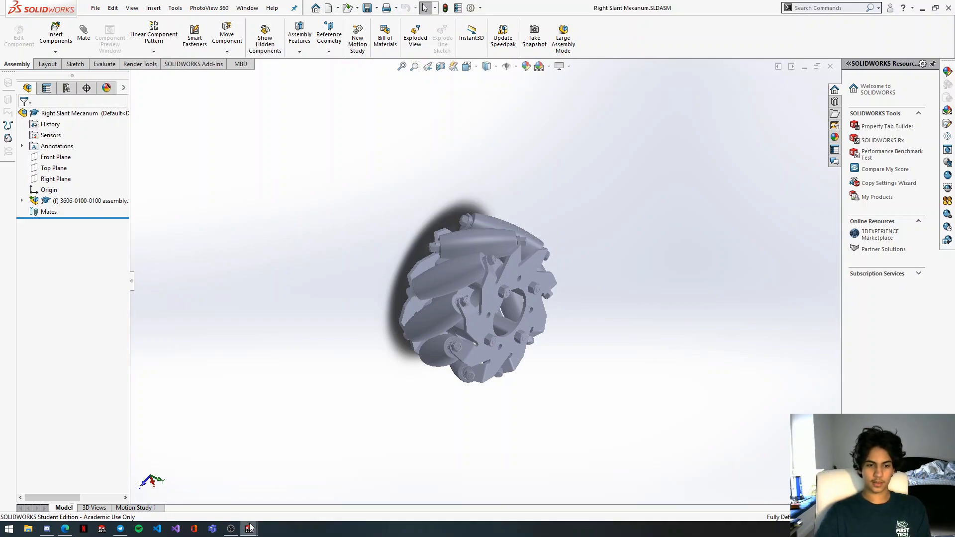
mouse_move(249, 529)
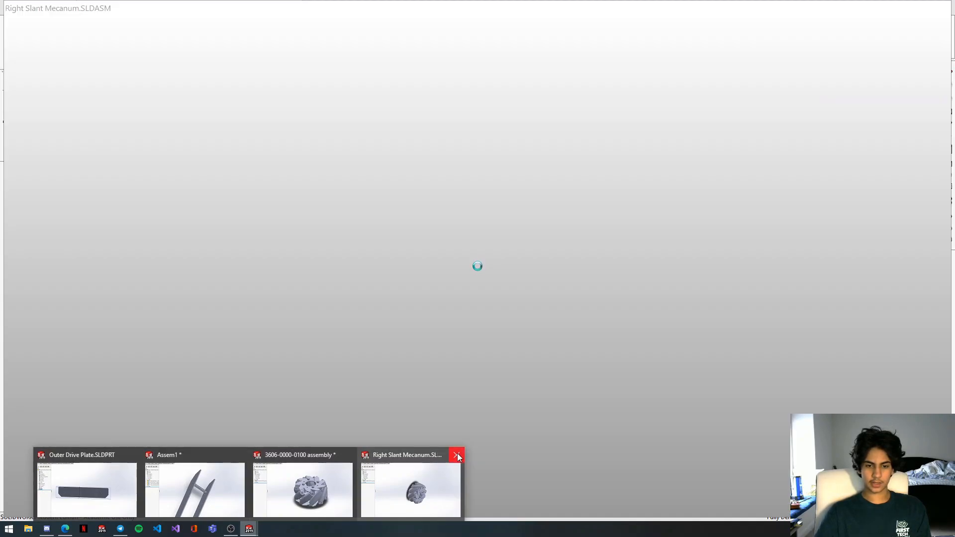
left_click(456, 456)
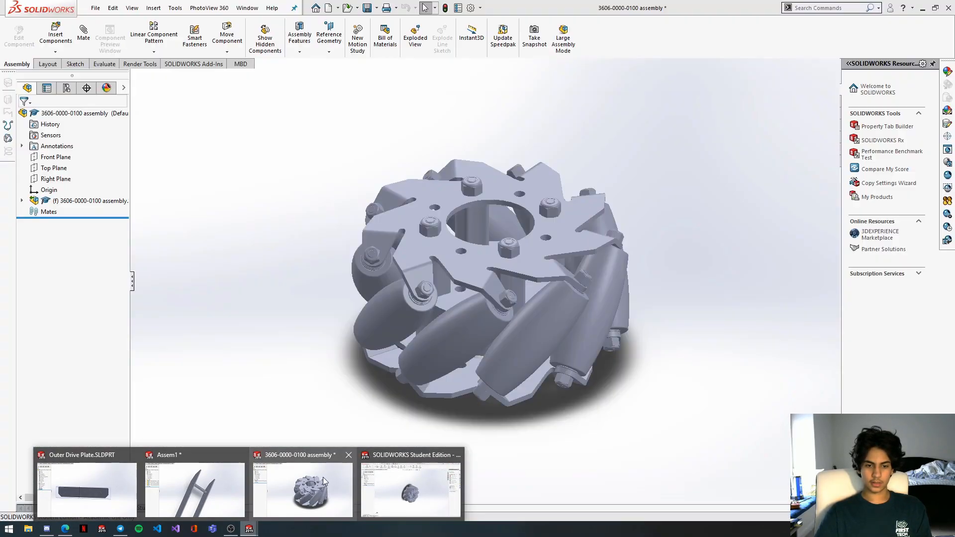
left_click(324, 477)
scroll(418, 386, "down", 5)
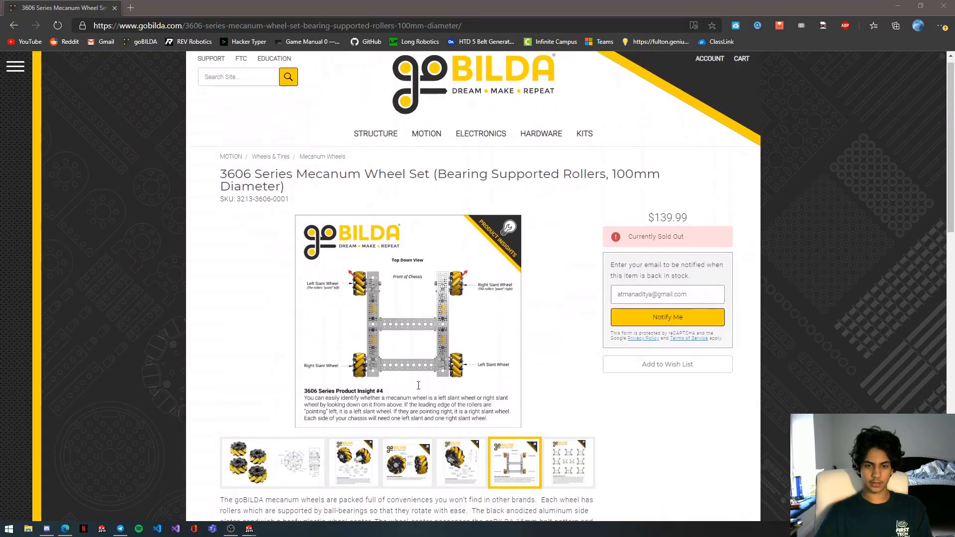
mouse_move(248, 529)
left_click(338, 494)
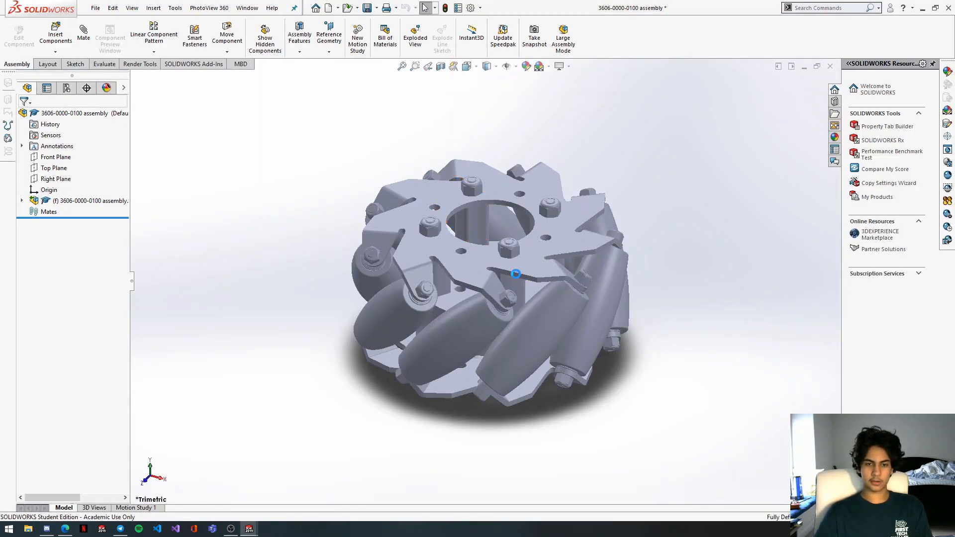
Save the wheel assembly as Left Slant Mecanum in the Assembly folder of Drivetrain Tutorial, under ATLANTIS, Design, Solidworks Tutorials.
key("ctrl+s")
type("Lef")
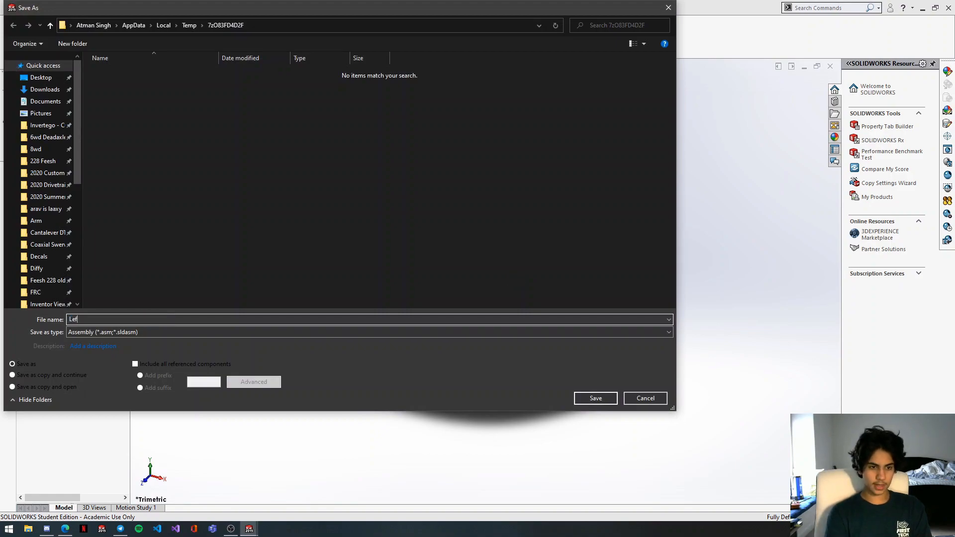
type("t Slant Mecanum")
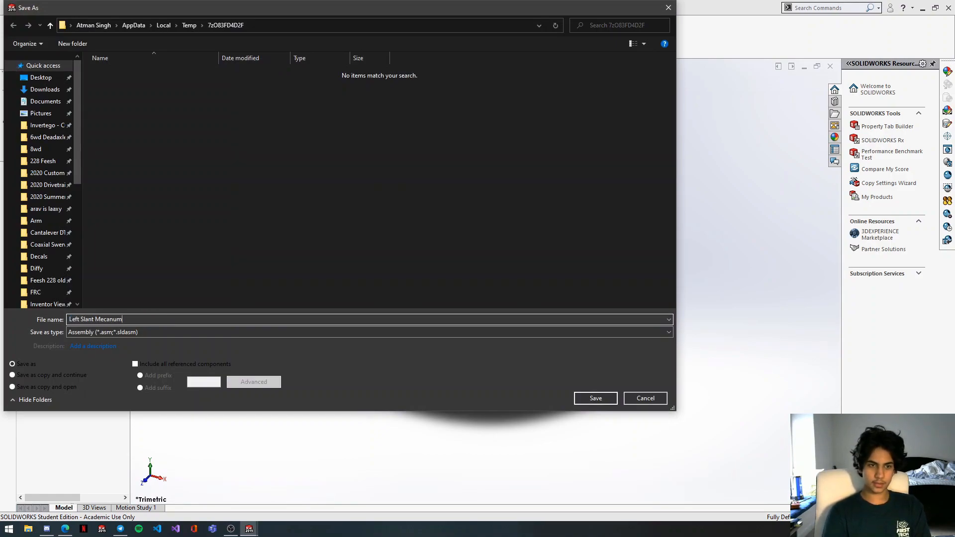
left_click(41, 102)
double_click(121, 104)
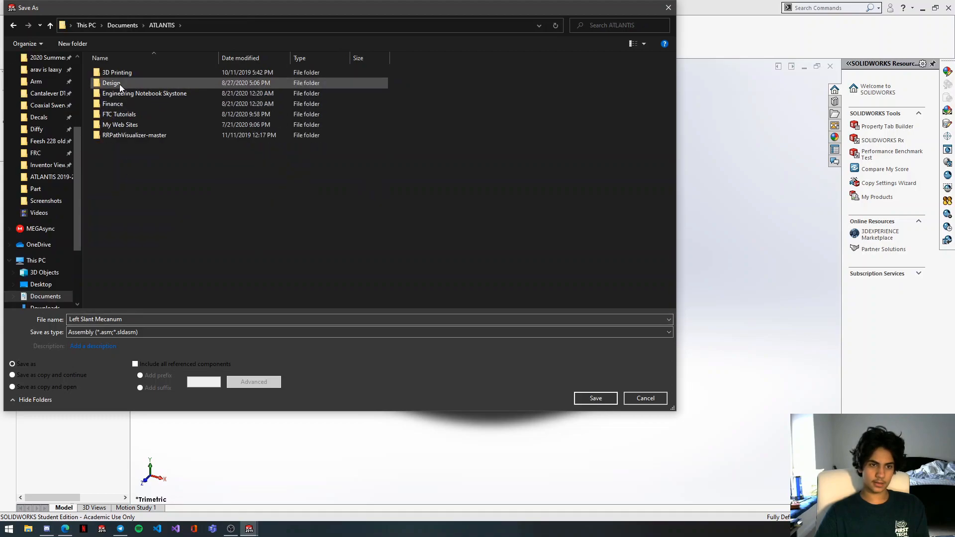
double_click(120, 84)
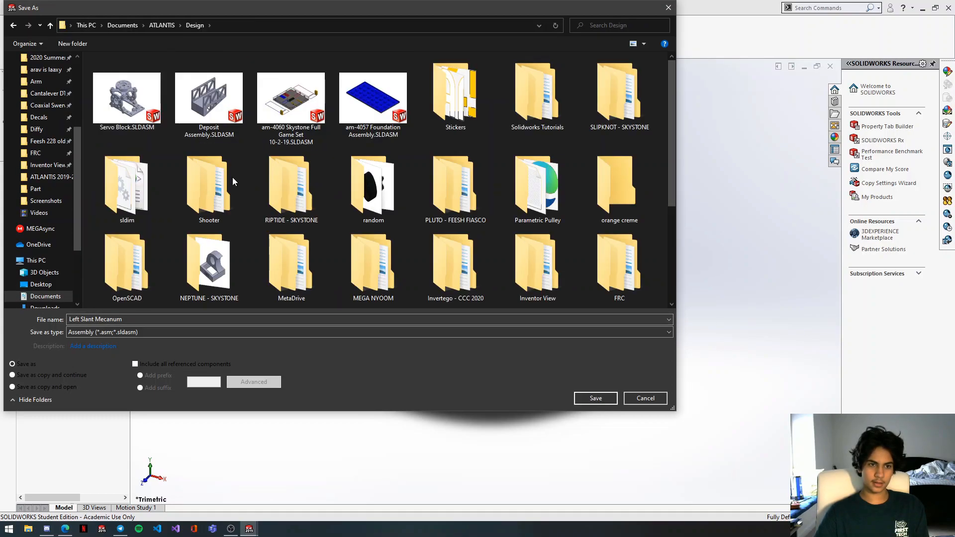
double_click(523, 97)
double_click(190, 83)
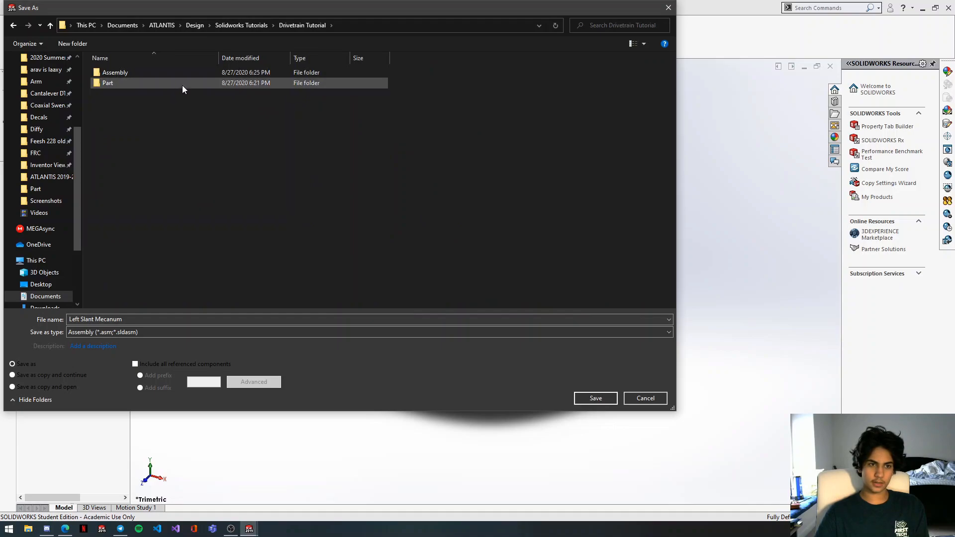
double_click(163, 72)
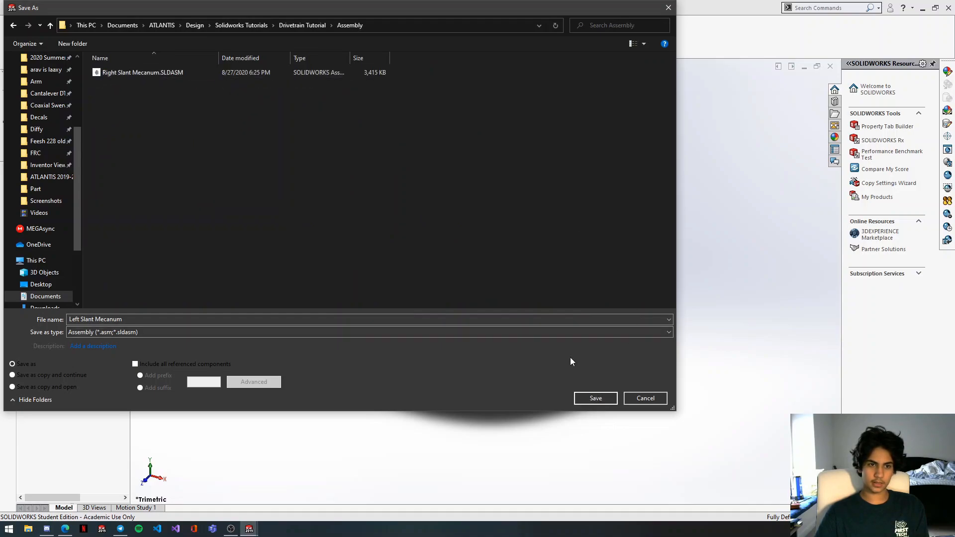
left_click(601, 397)
Close the Left Slant Mecanum window and bring the Assem1 drive plate assembly to the front.
mouse_move(251, 530)
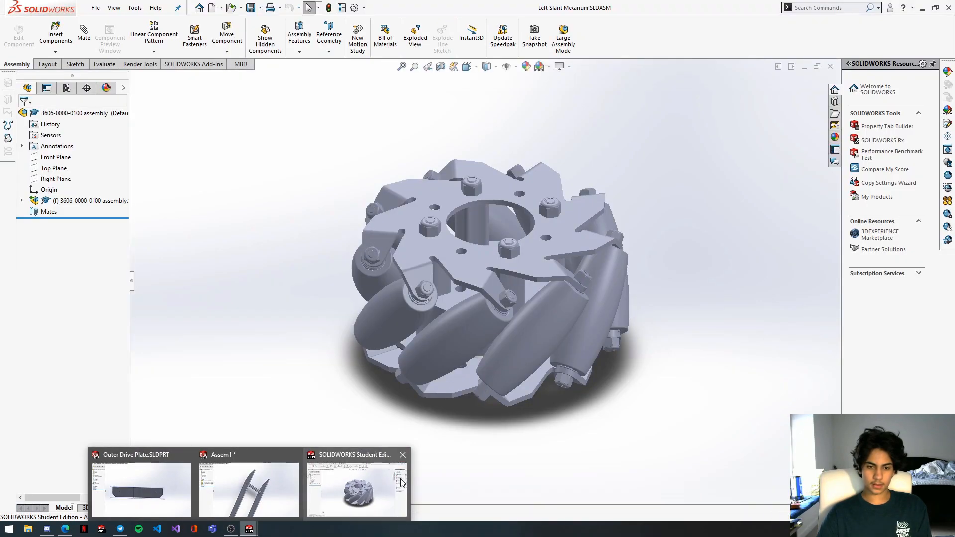
left_click(403, 457)
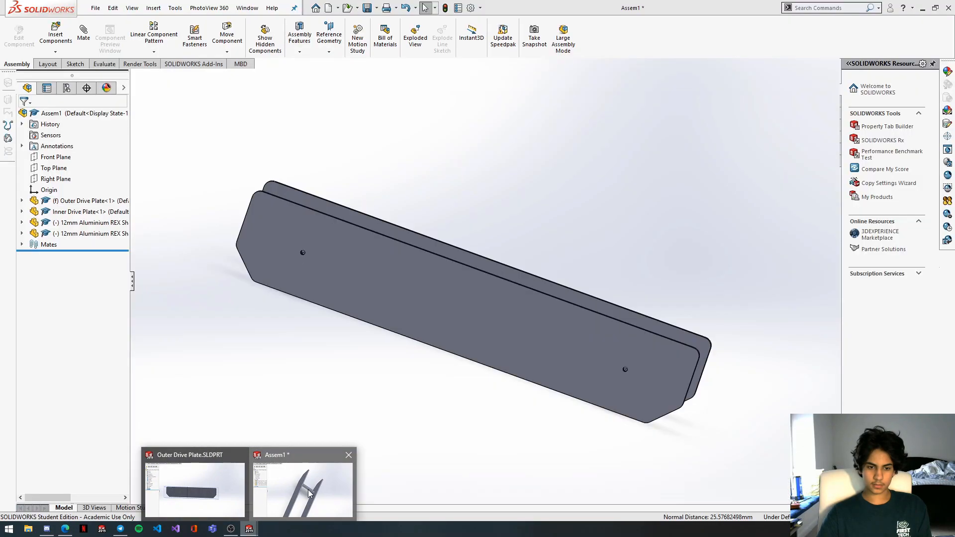
left_click(309, 490)
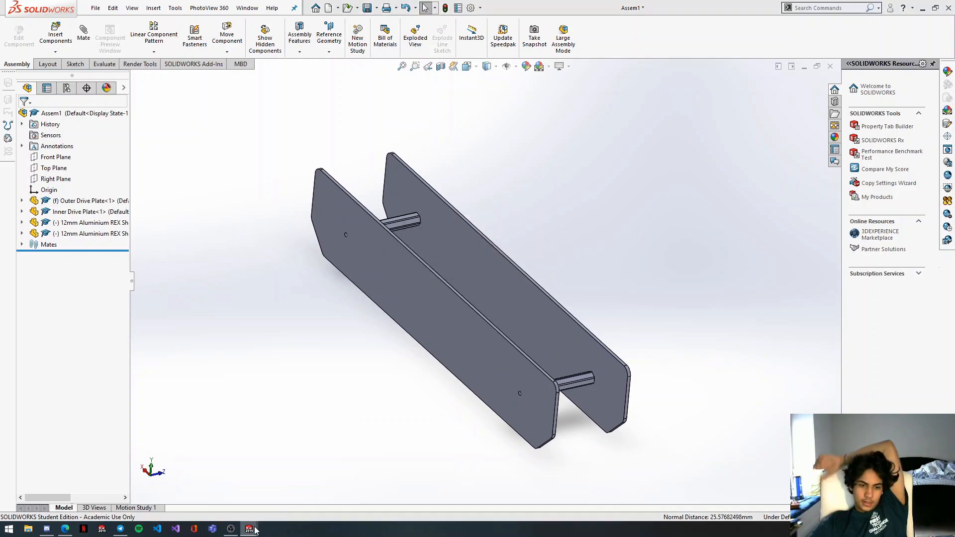
mouse_move(249, 529)
left_click(279, 509)
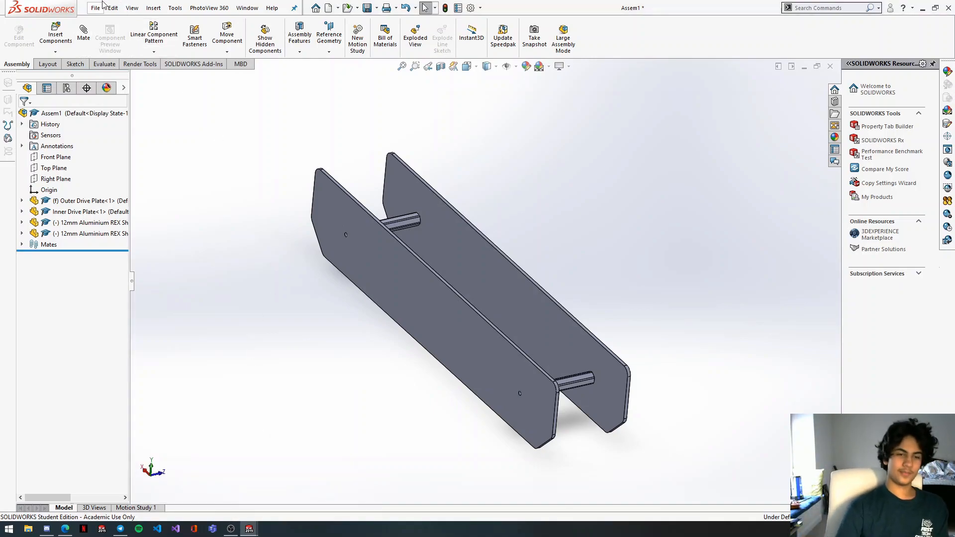
middle_click_drag(427, 303, 379, 312)
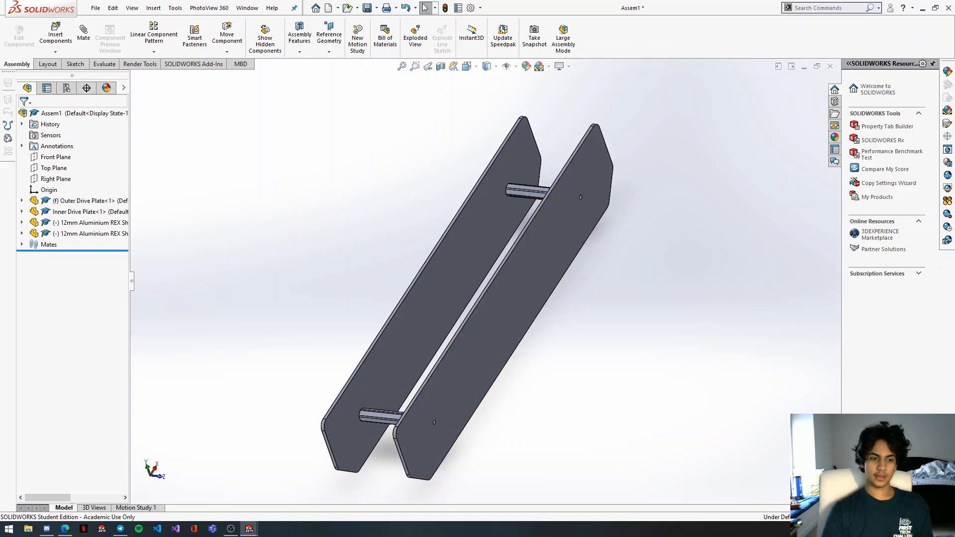
Switch to the goBILDA website in the browser and open the Flanged Ball Bearings category under Motion, Bearings.
left_click(73, 531)
scroll(420, 75, "up", 4)
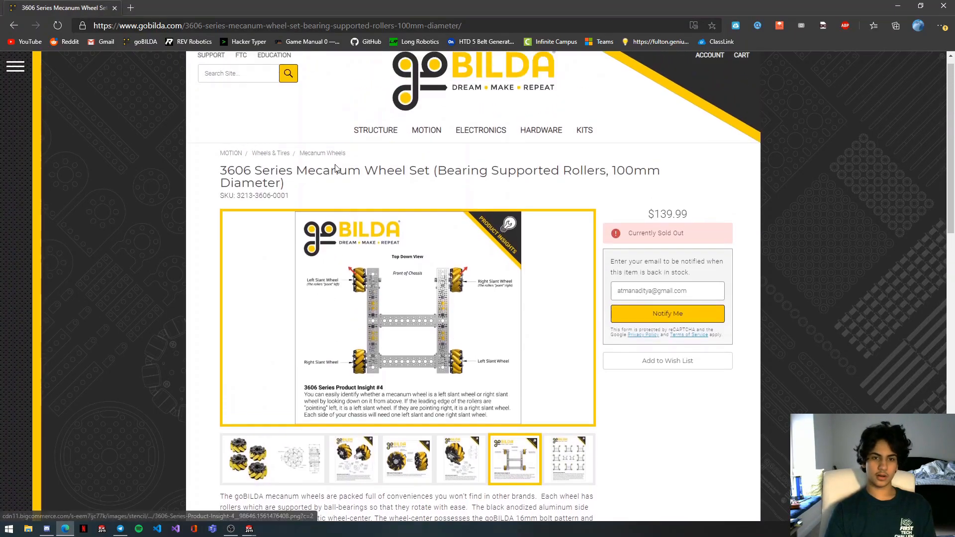
left_click(420, 75)
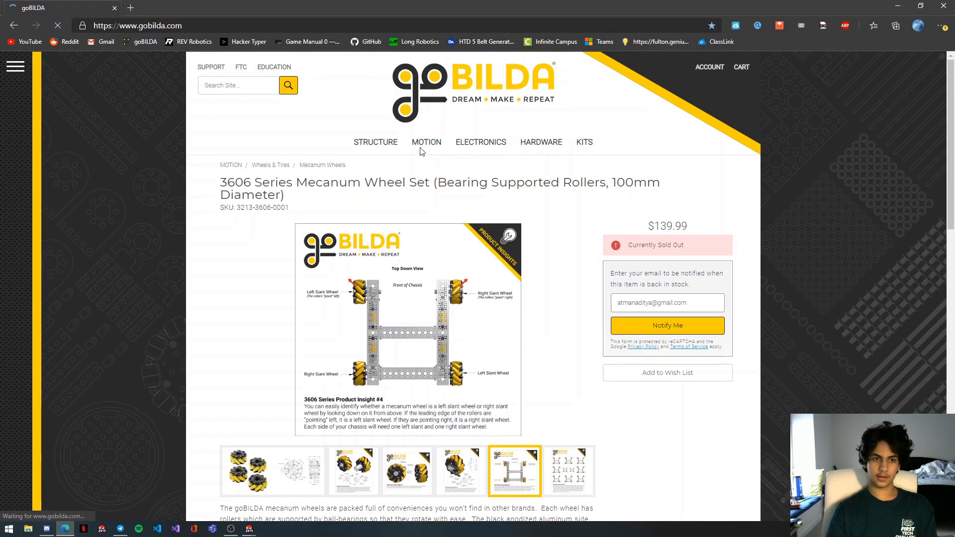
left_click(421, 140)
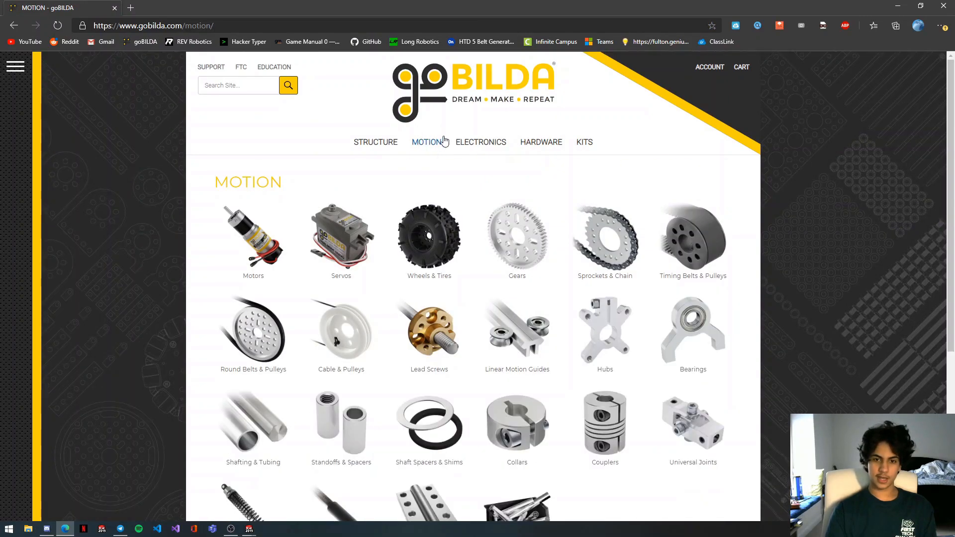
scroll(729, 251, "down", 1)
left_click(689, 279)
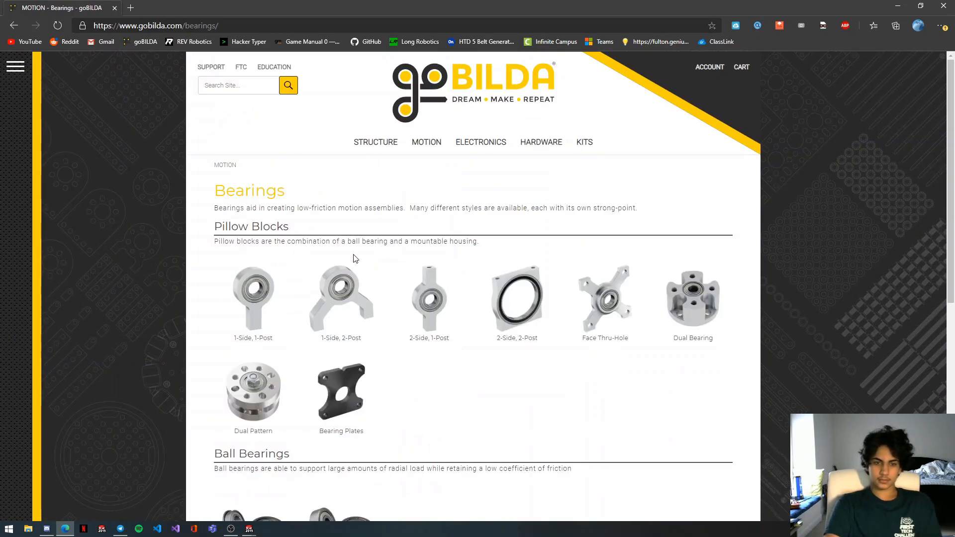
scroll(335, 312, "down", 4)
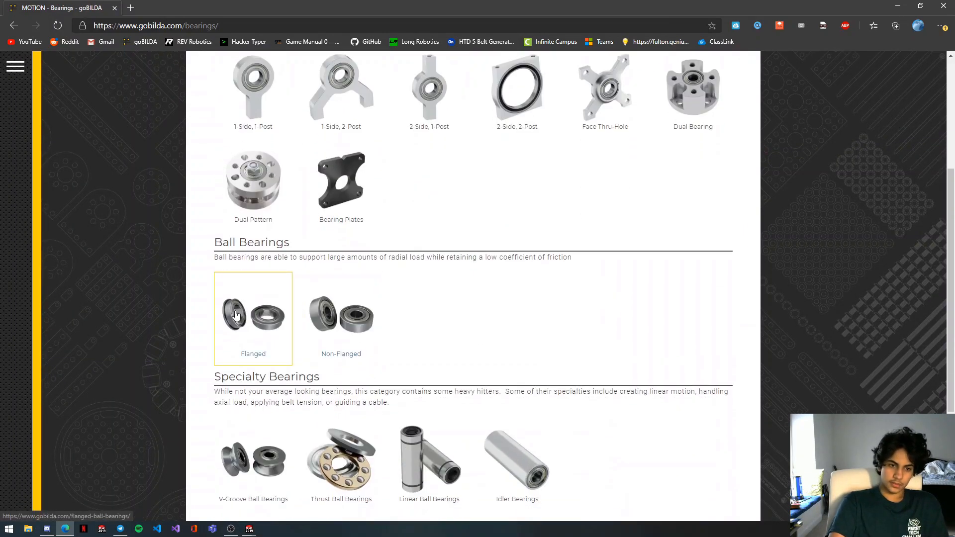
left_click(236, 315)
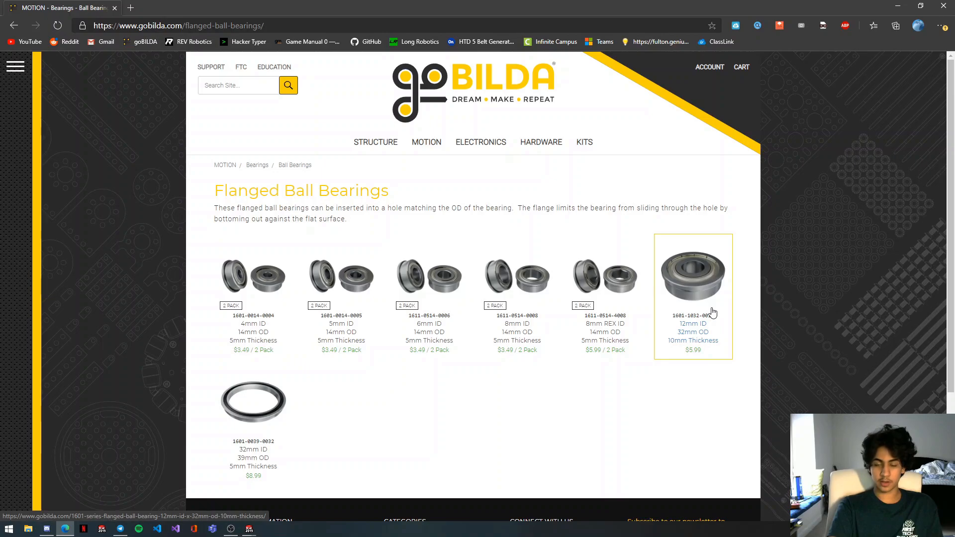
Download the STEP file of the 1601 Series flanged ball bearing with 12mm ID, 32mm OD and 10mm thickness.
left_click(714, 312)
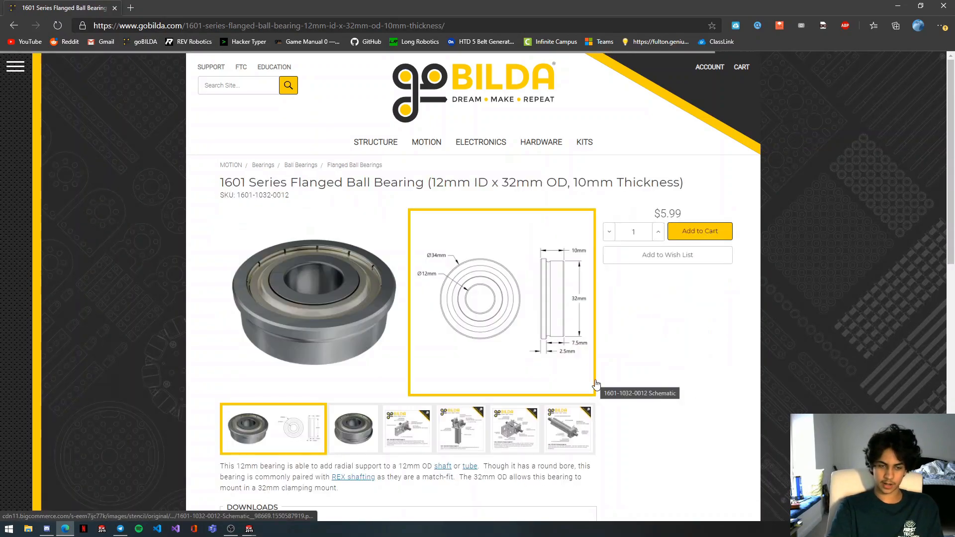
scroll(597, 385, "down", 1)
scroll(597, 385, "down", 2)
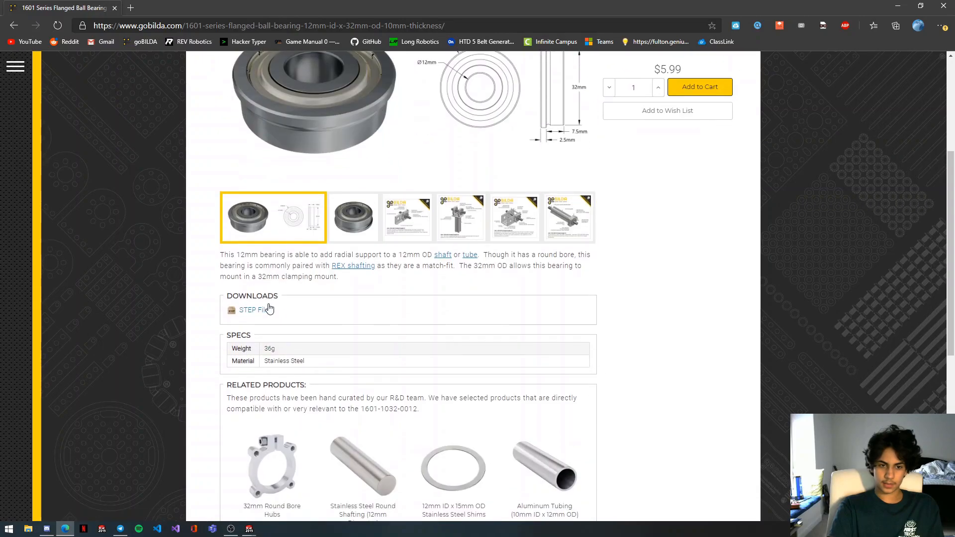
left_click(254, 313)
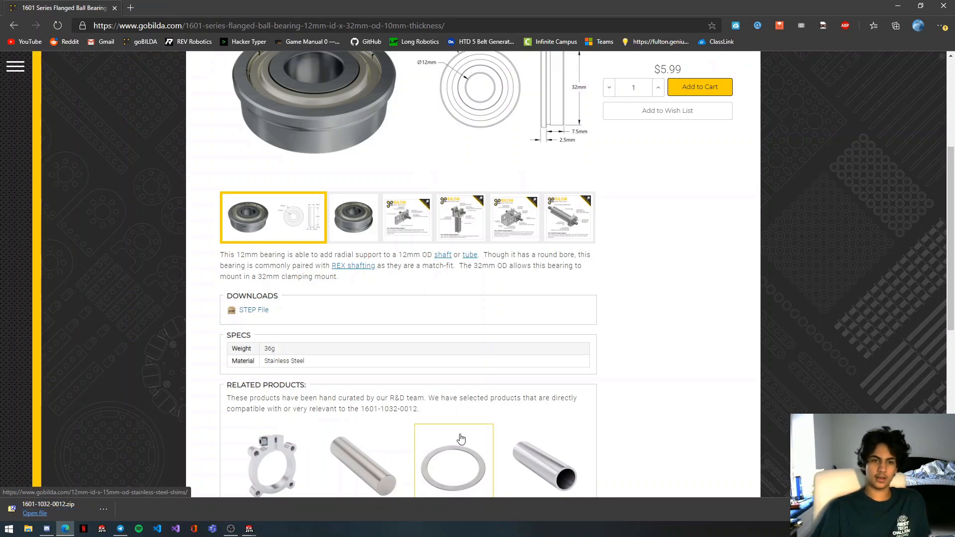
Launch the bearing's STEP file from 1601-1032-0012.zip in SOLIDWORKS, close the archive window and decline Import Diagnostics.
scroll(291, 214, "up", 3)
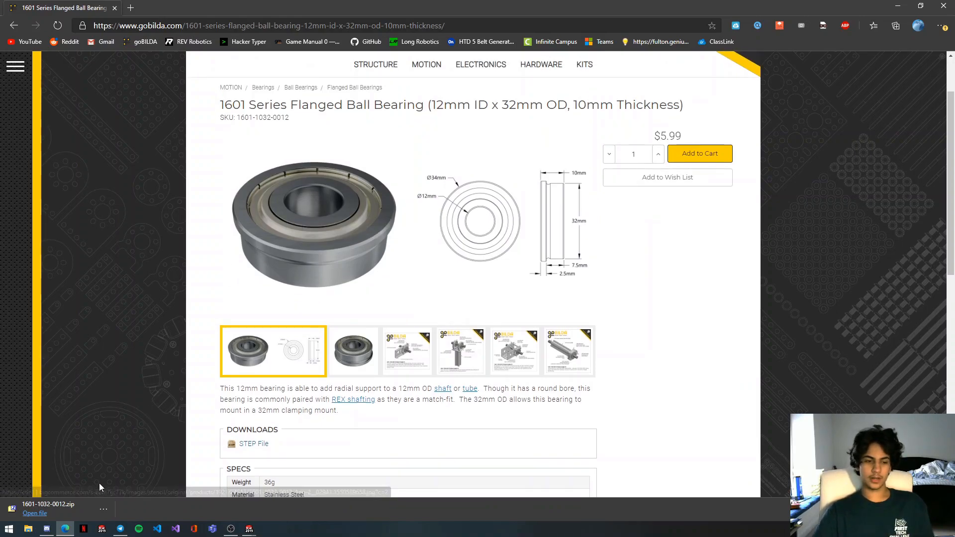
left_click(70, 509)
double_click(20, 74)
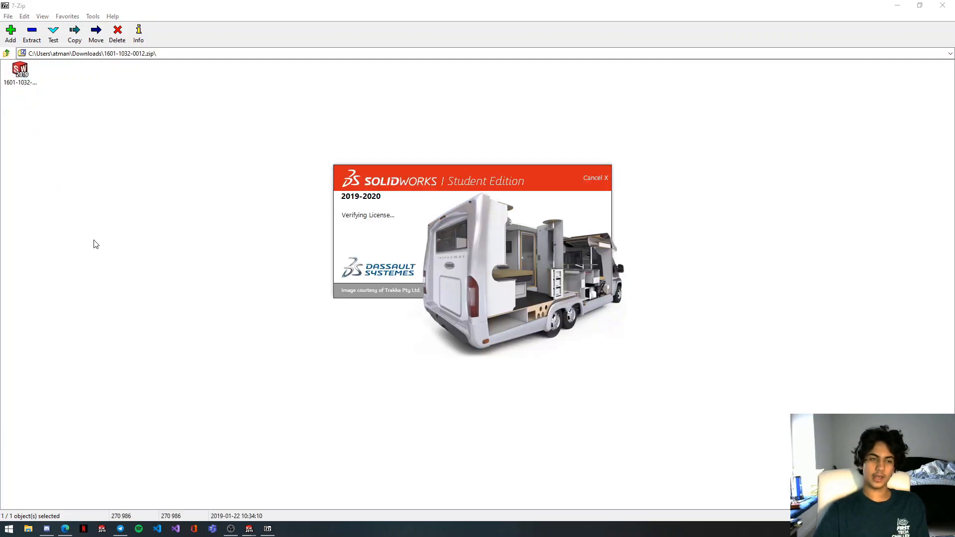
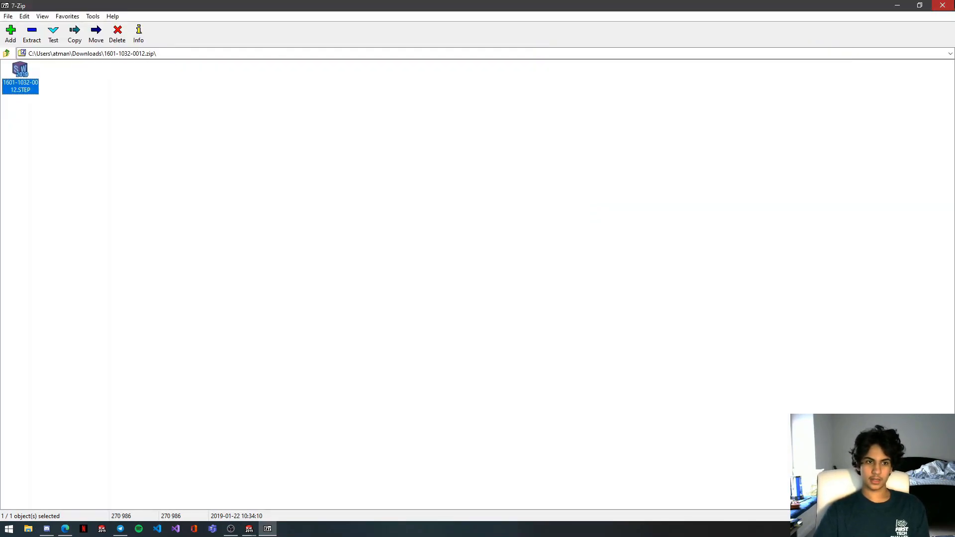
left_click(943, 5)
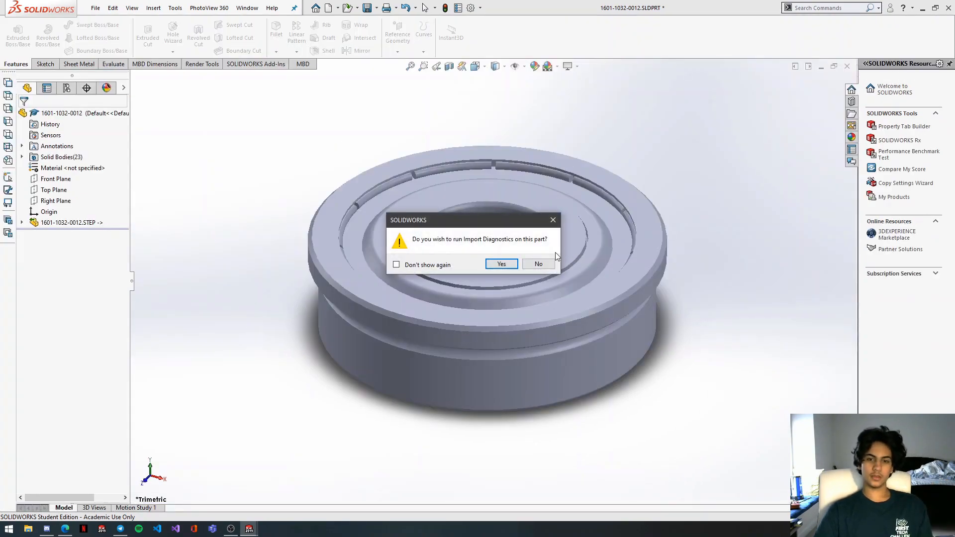
left_click(536, 264)
Start saving the imported bearing part under the file name 12mm ID Bearing.
middle_click_drag(530, 261, 578, 348)
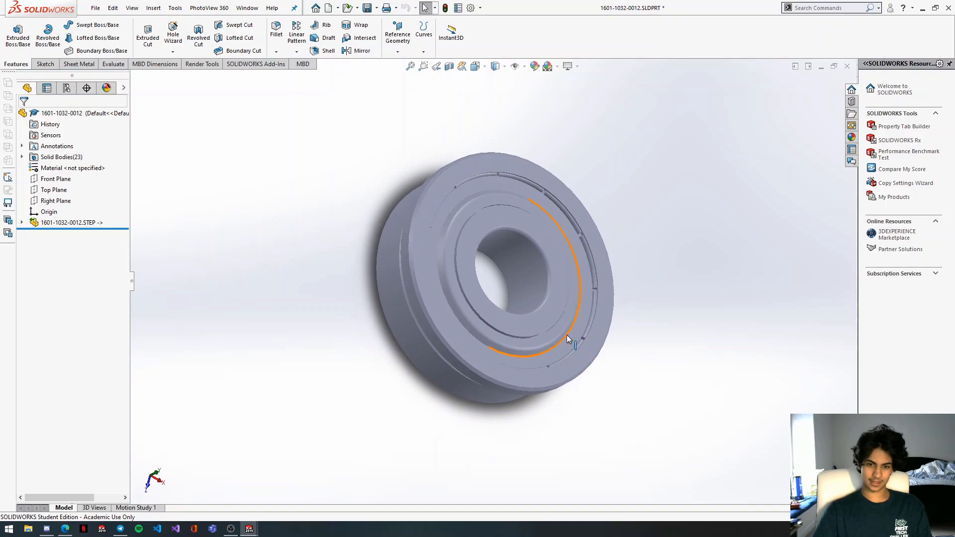
key("ctrl+s")
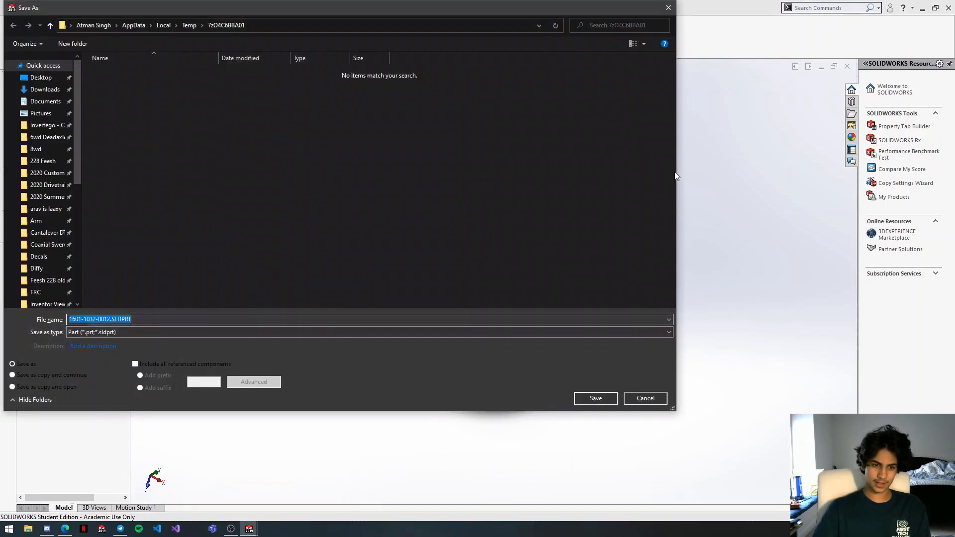
type("12mm ID")
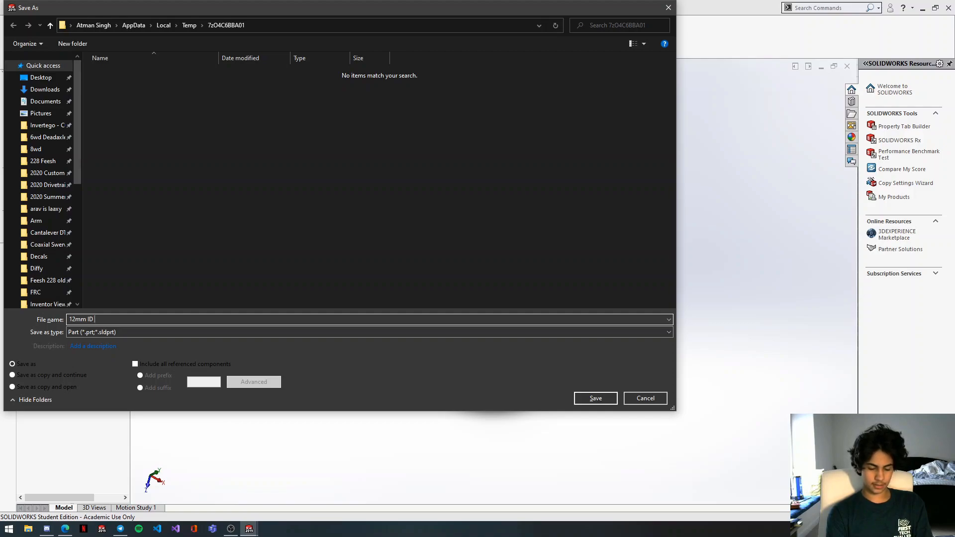
type(" BEaring=")
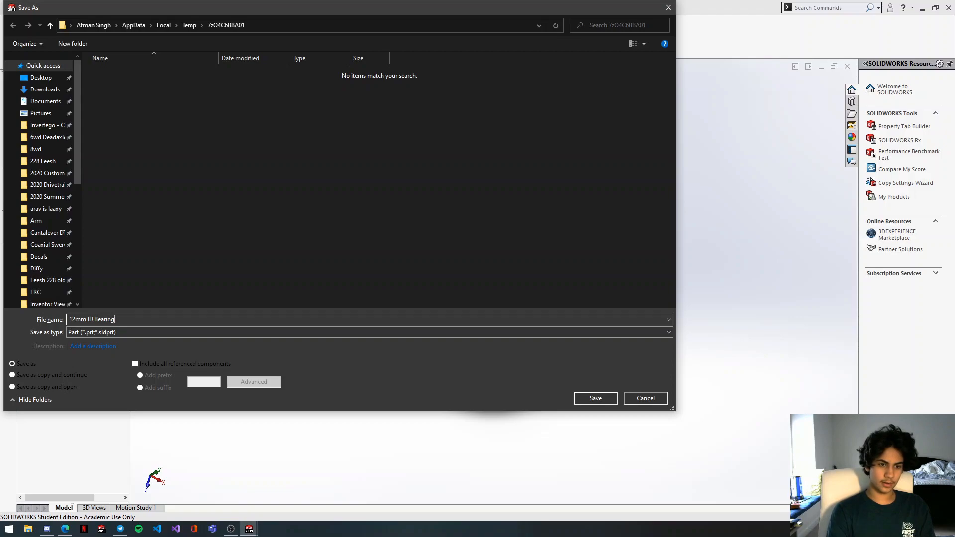
Save the bearing in the Part folder of Drivetrain Tutorial, under ATLANTIS, Design, Solidworks Tutorials, and close its window to return to Assem1.
left_click(26, 102)
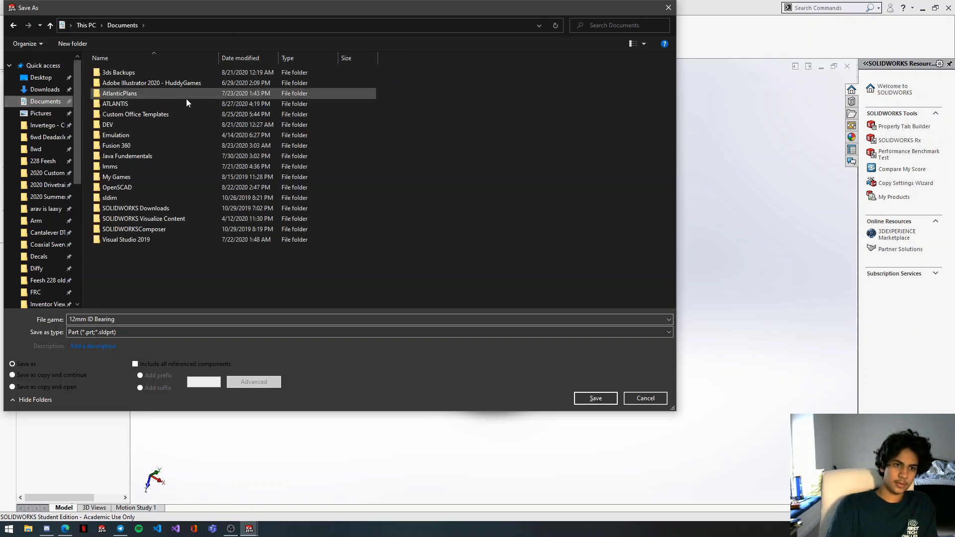
double_click(140, 102)
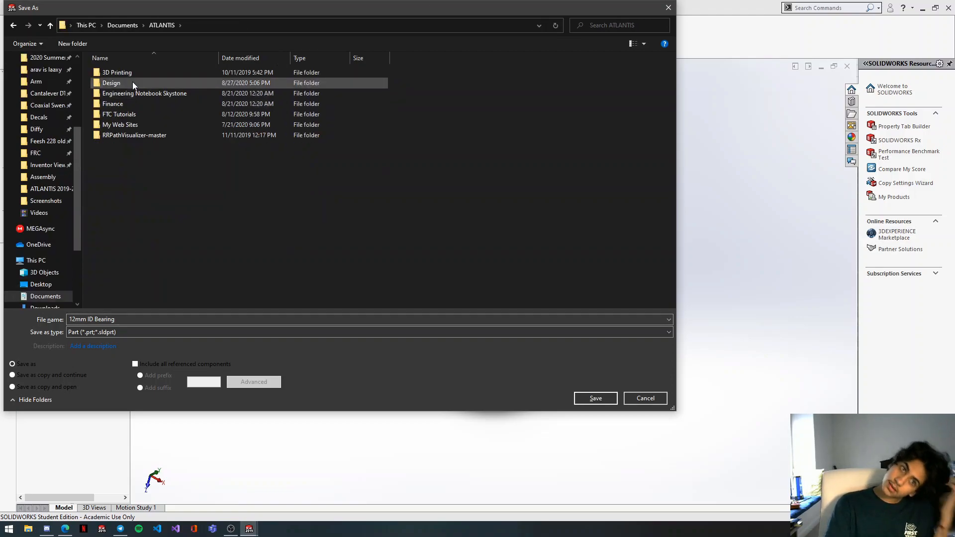
double_click(127, 84)
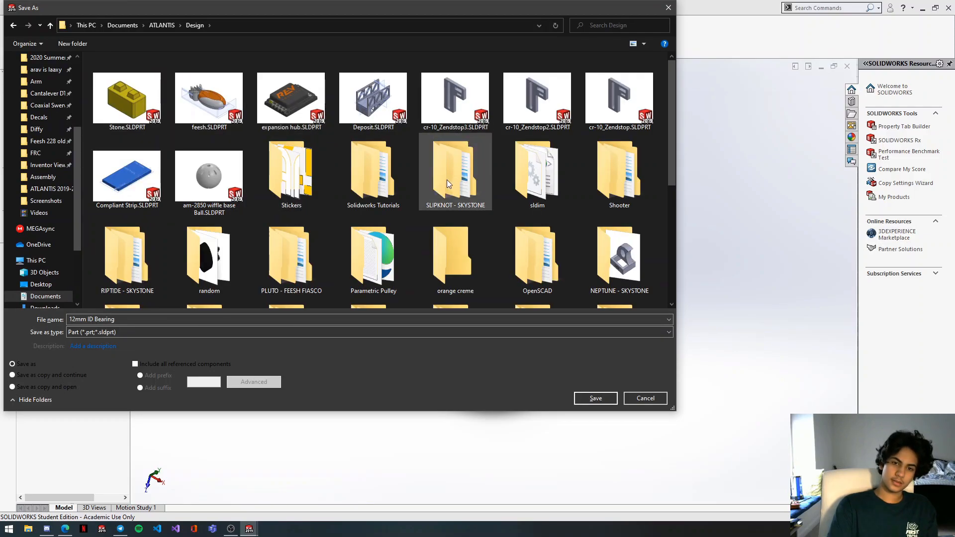
double_click(357, 181)
left_click(127, 83)
double_click(121, 95)
left_click(249, 22)
double_click(201, 81)
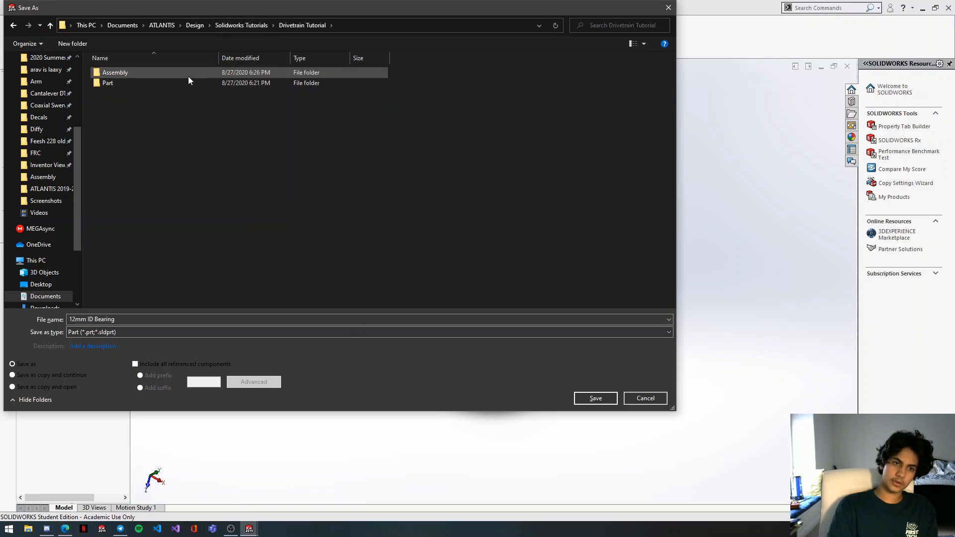
double_click(187, 75)
left_click(297, 25)
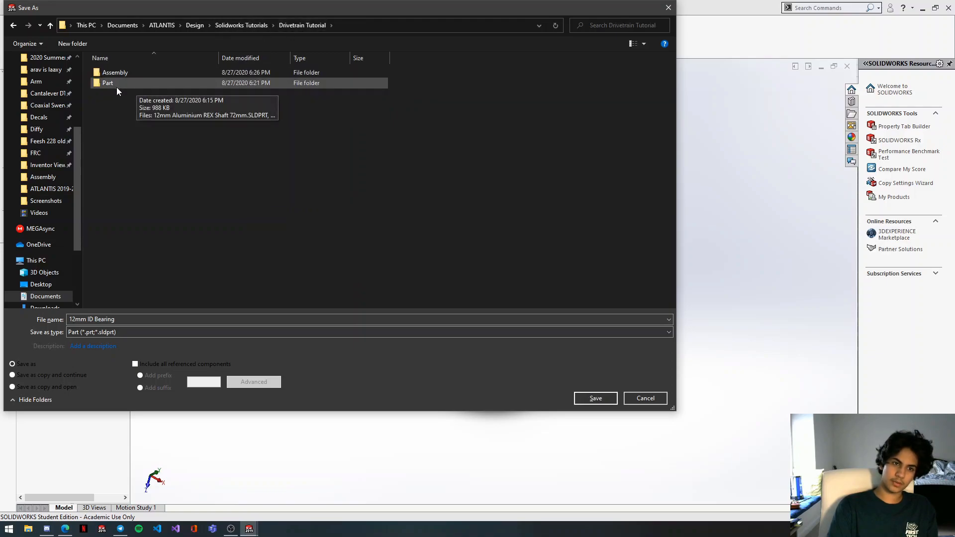
double_click(117, 88)
left_click(595, 399)
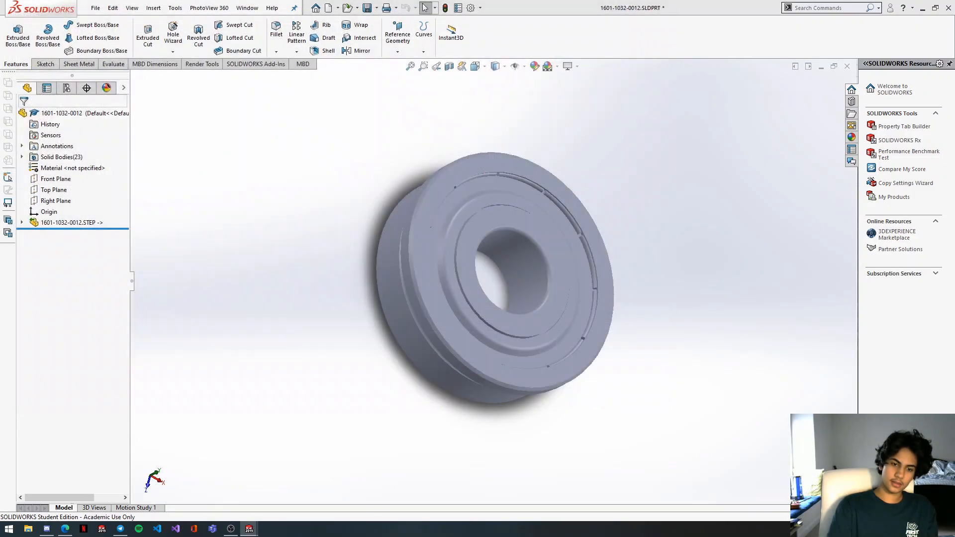
left_click(259, 531)
left_click(396, 454)
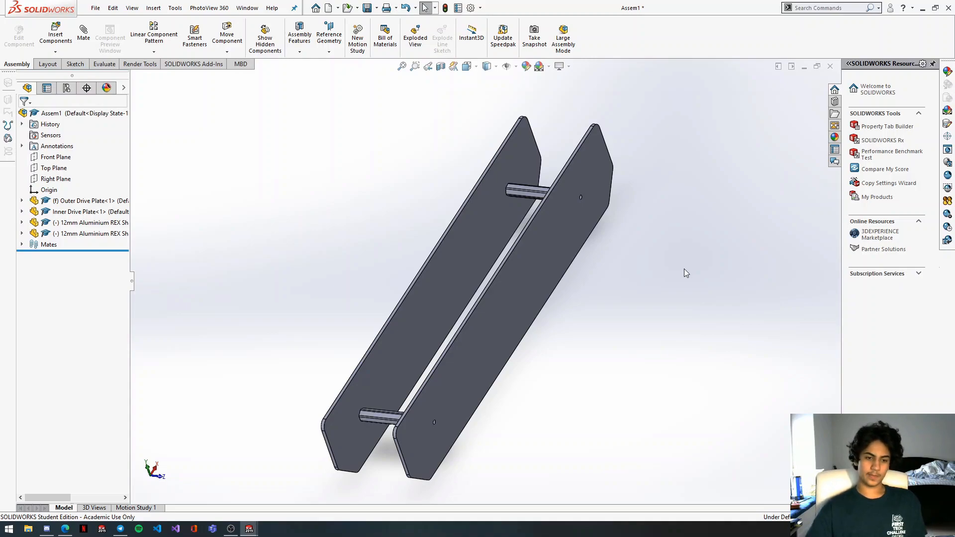
middle_click_drag(635, 326, 632, 323)
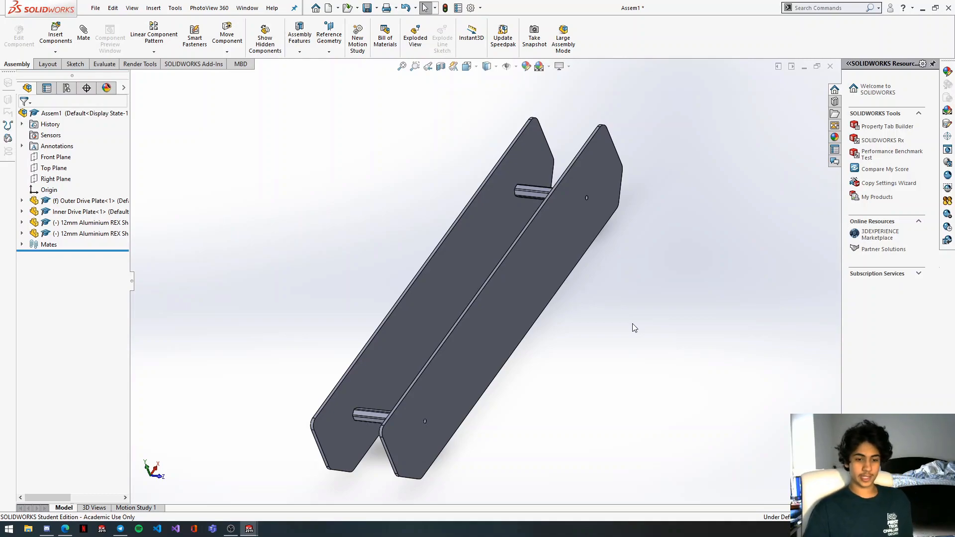
middle_click_drag(287, 417, 390, 412)
left_click(232, 528)
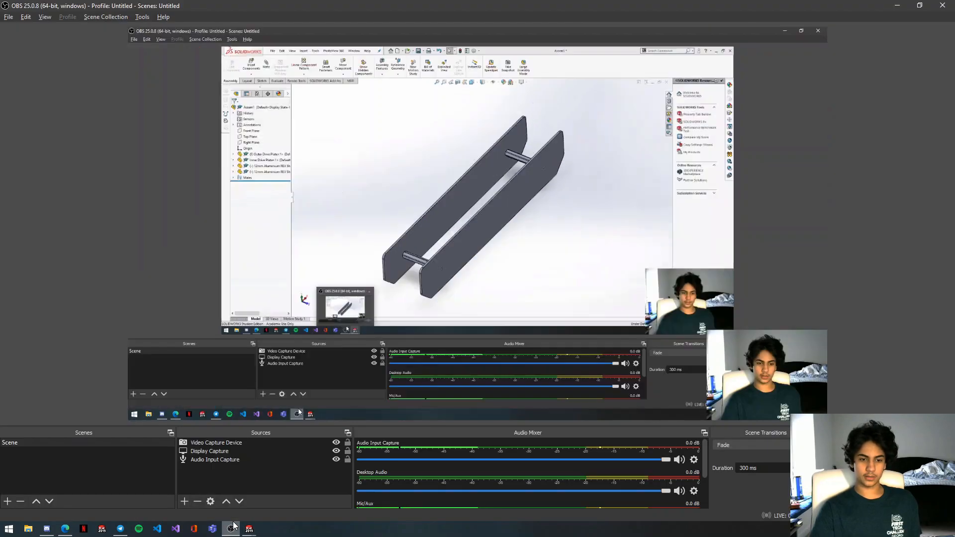
left_click(232, 528)
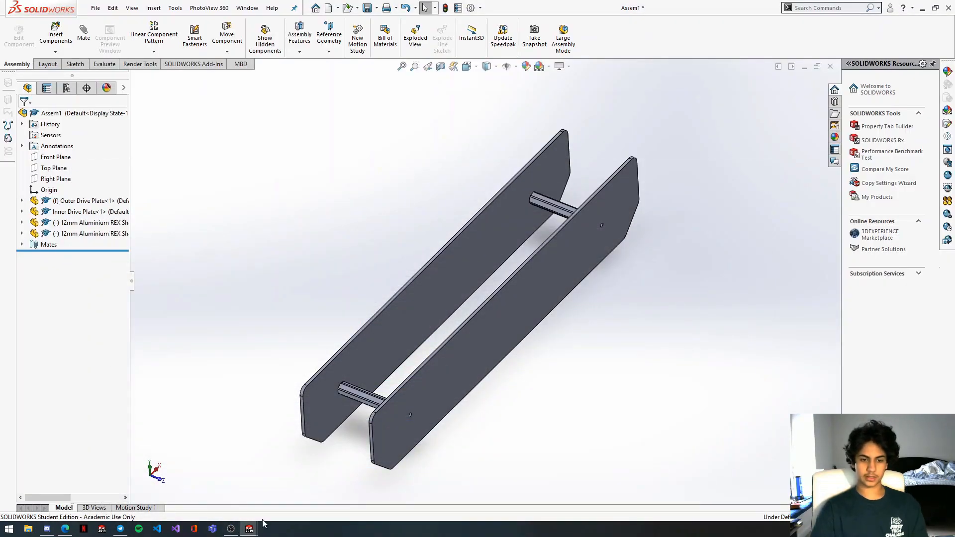
Launch OpenSCAD and open the recent design Pulley_T-MXL-XL-HTD-GT2_N-tooth_dxf_generator_V2.scad.
key("alt+Tab")
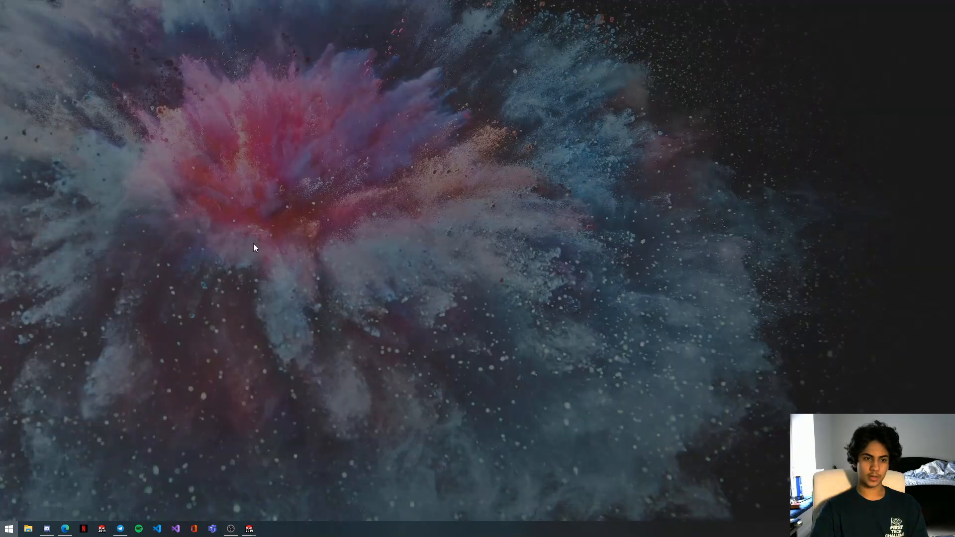
key("super")
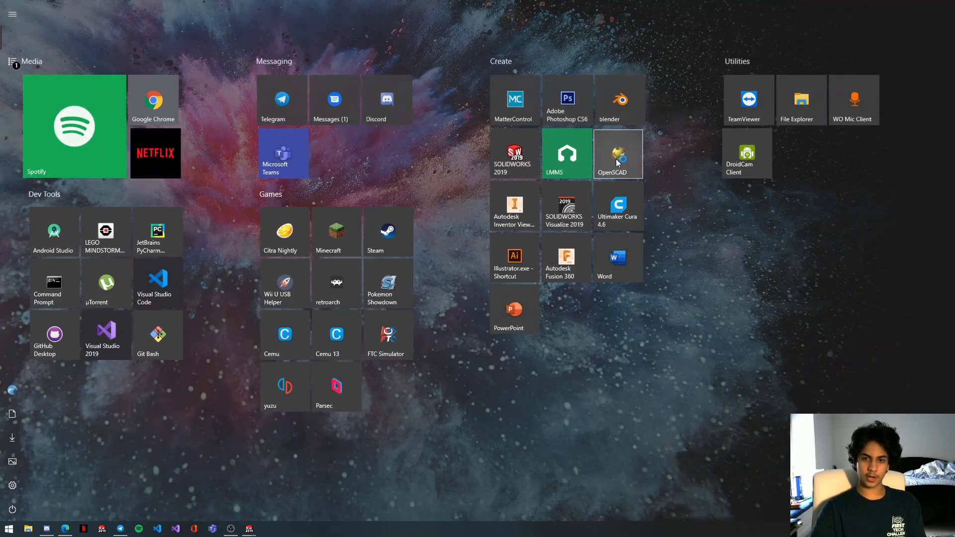
left_click(616, 159)
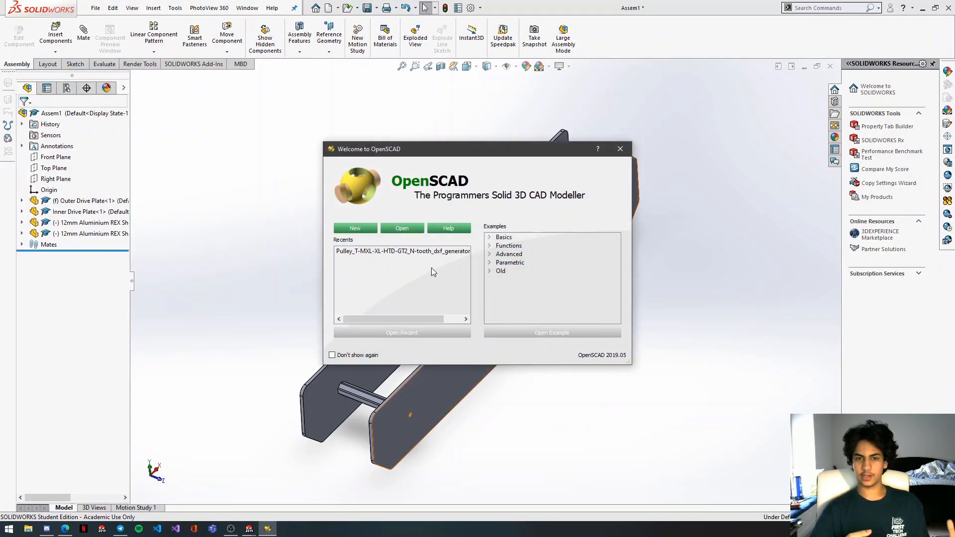
double_click(395, 252)
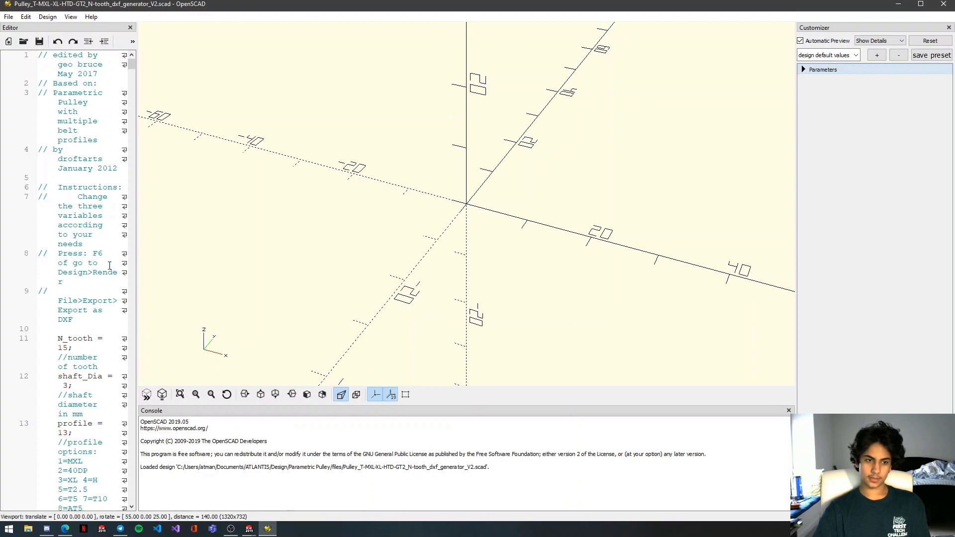
In the pulley script, set the number of teeth N_tooth to 40 and the shaft diameter shaft_Dia to 0.
scroll(70, 356, "down", 2)
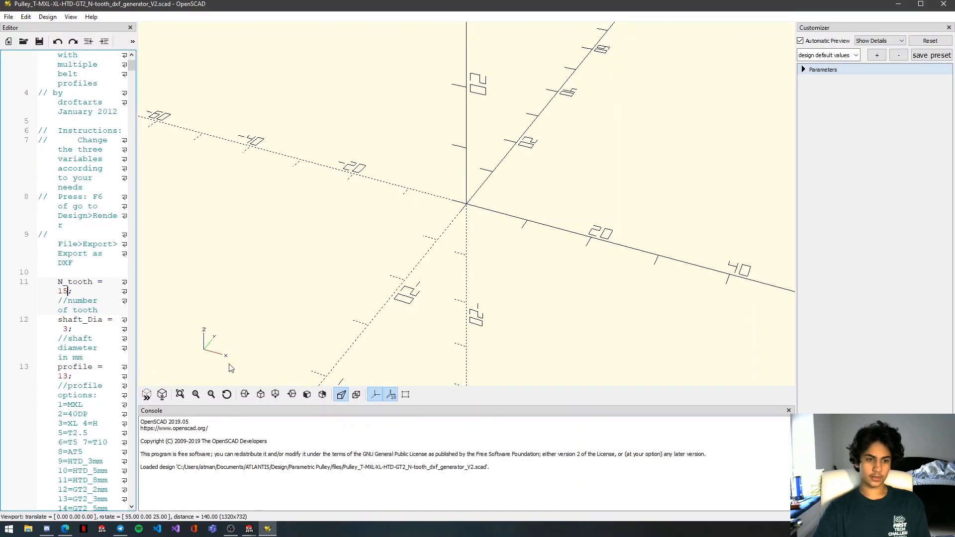
key("BackSpace")
key("BackSpace")
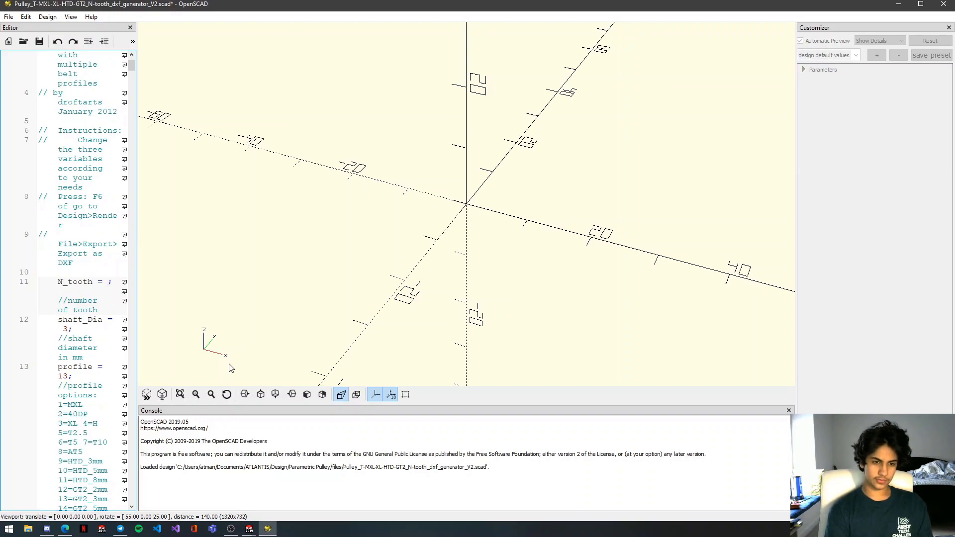
type("40")
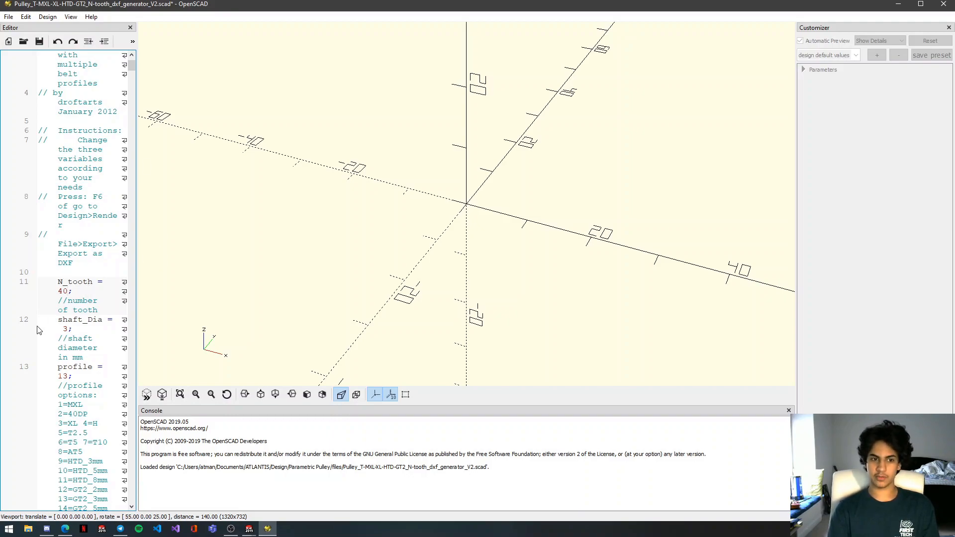
left_click(69, 328)
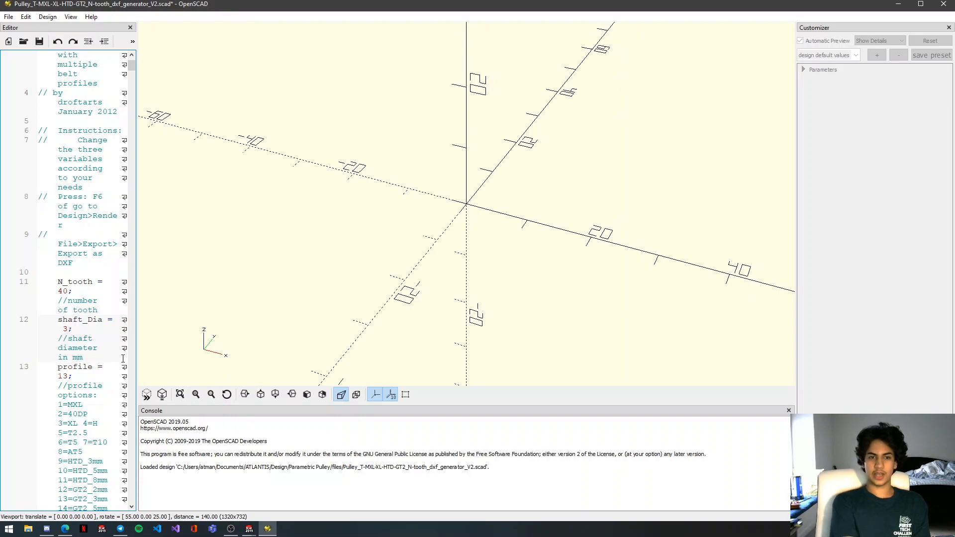
key("BackSpace")
type("0")
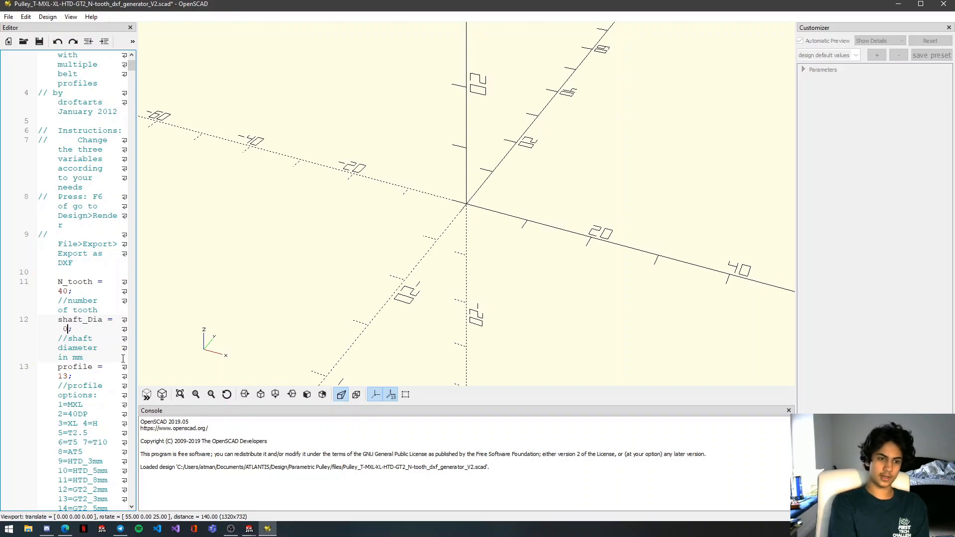
Set the pulley script's profile variable to 10 for the HTD_5mm belt profile.
left_click(69, 376)
scroll(88, 393, "down", 3)
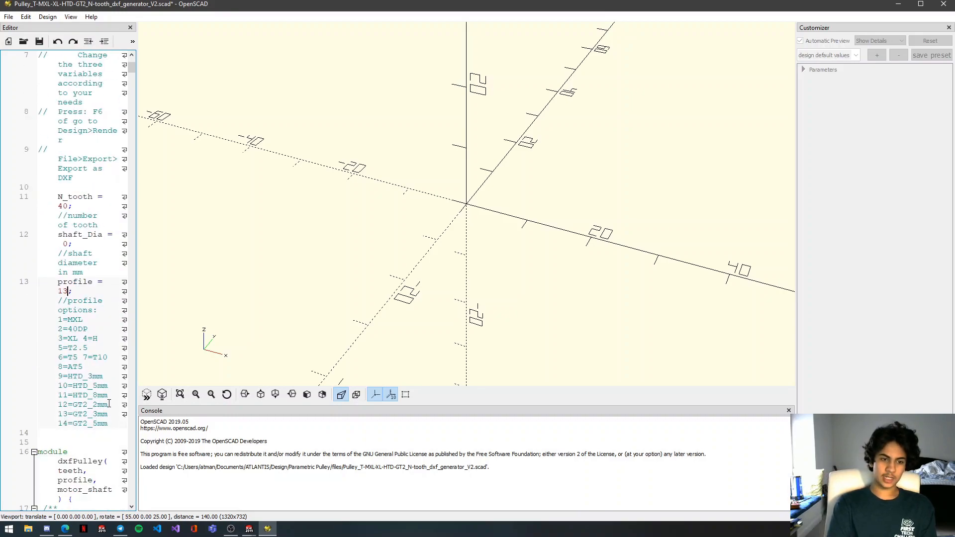
key("BackSpace")
type("0")
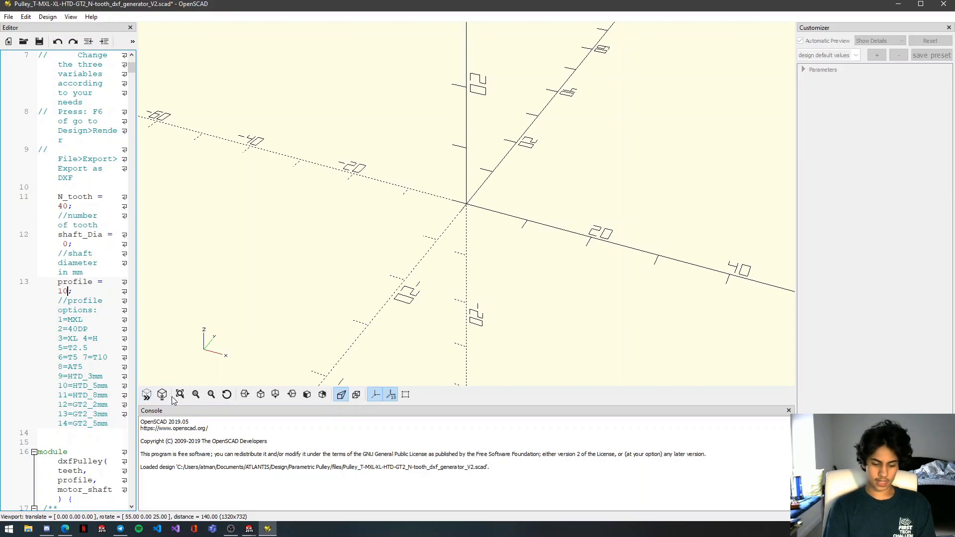
Render the 40-tooth pulley profile with the HTD_5mm profile option and inspect the generated shape.
key("F6")
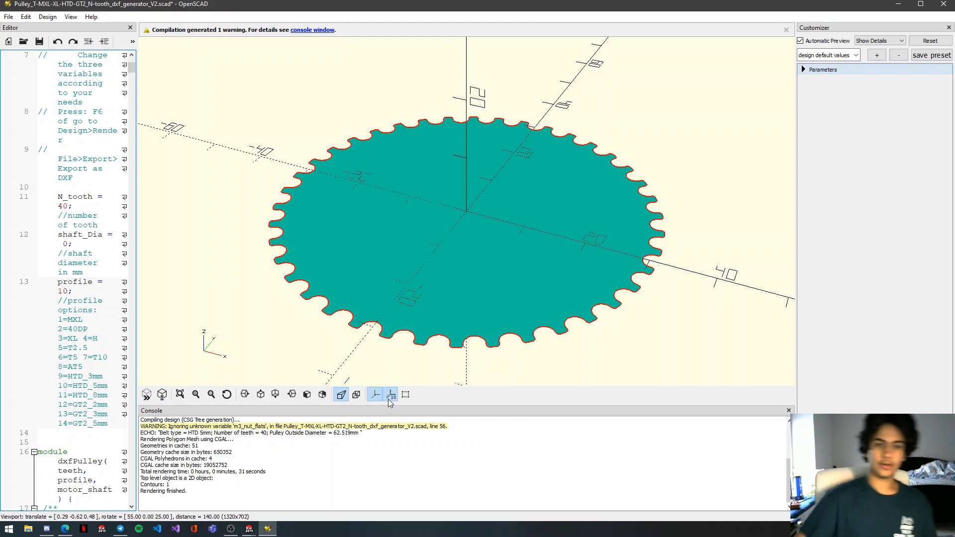
right_click_drag(504, 221, 577, 158)
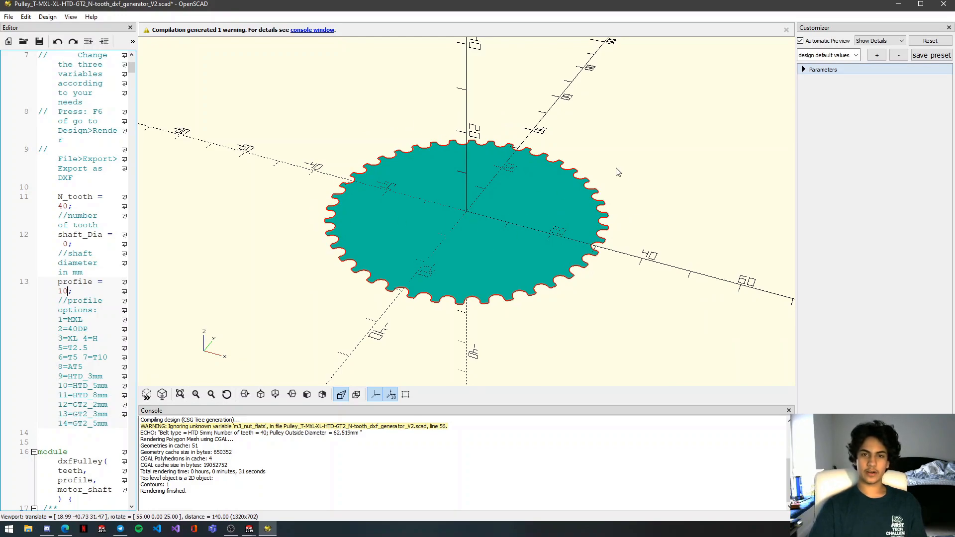
scroll(518, 210, "up", 2)
scroll(518, 210, "down", 3)
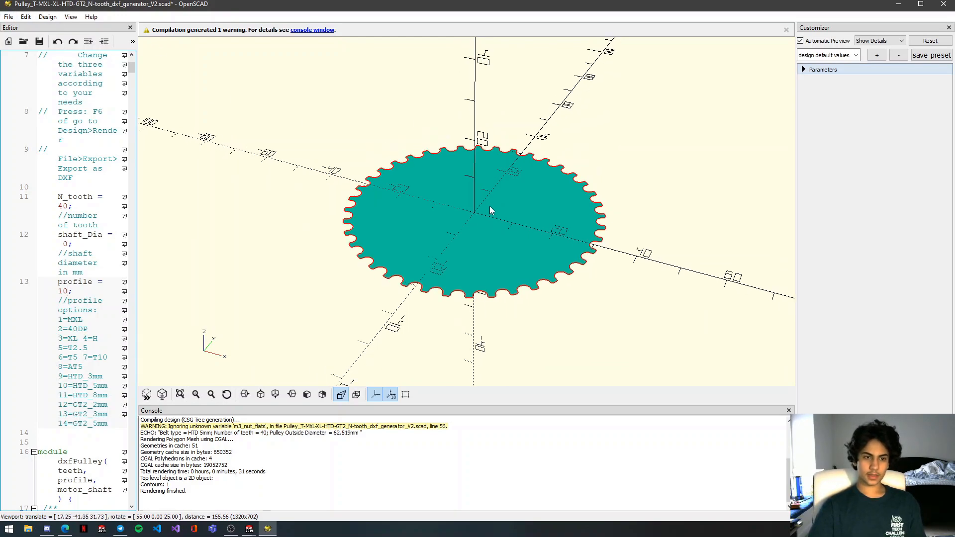
Start exporting the rendered pulley profile as a DXF file and name it "40t pulley SCAD".
left_click(9, 17)
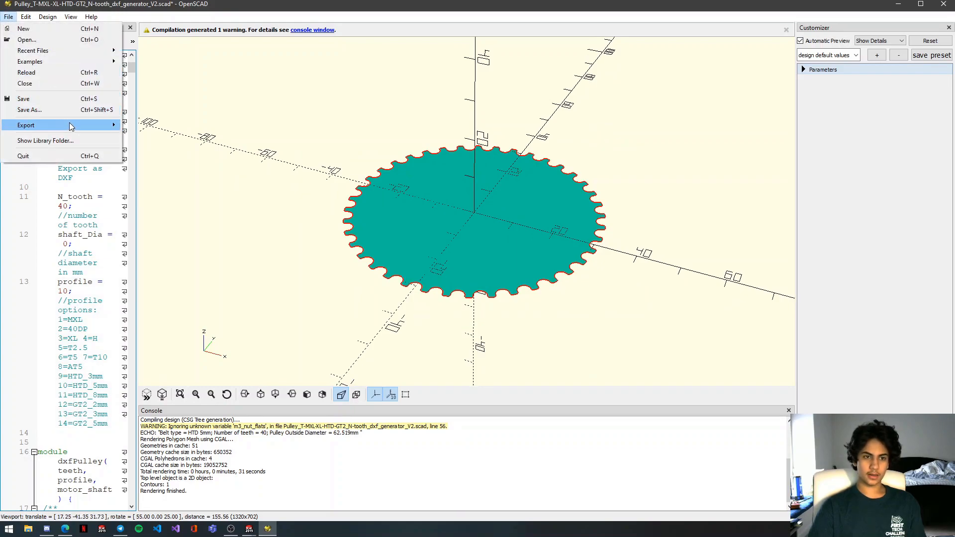
mouse_move(71, 126)
left_click(170, 173)
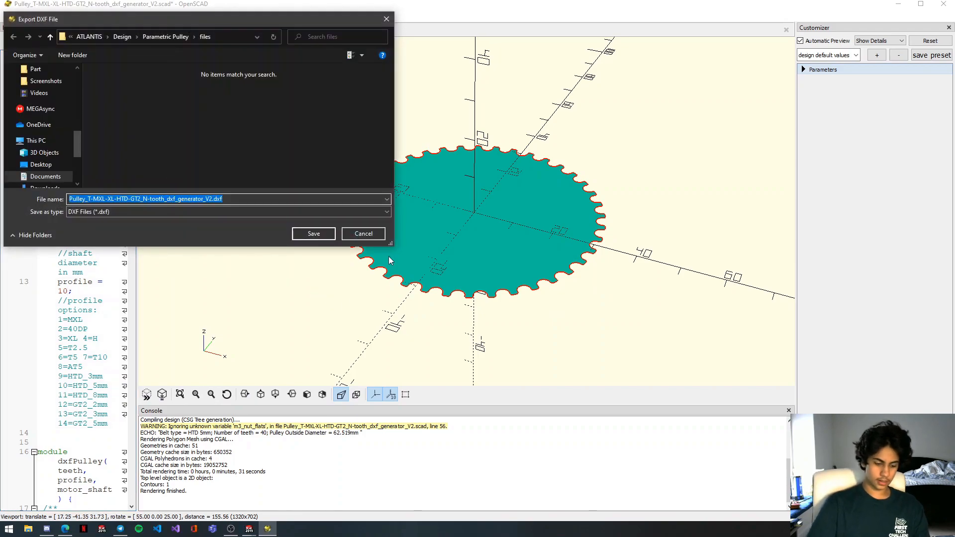
type("40t pulley SCAD")
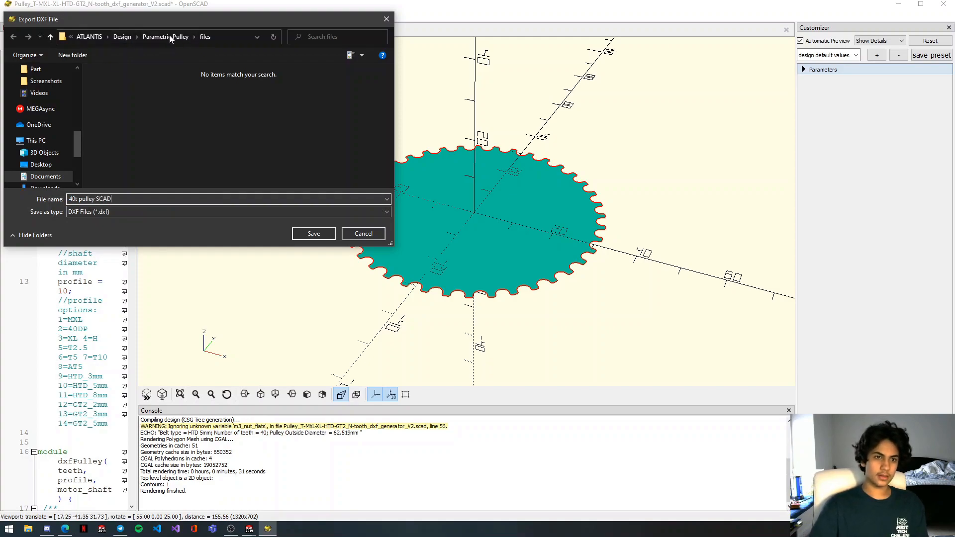
Choose the Drivetrain Tutorial folder inside Documents, ATLANTIS, Design, Solidworks Tutorials as the export location.
left_click(46, 177)
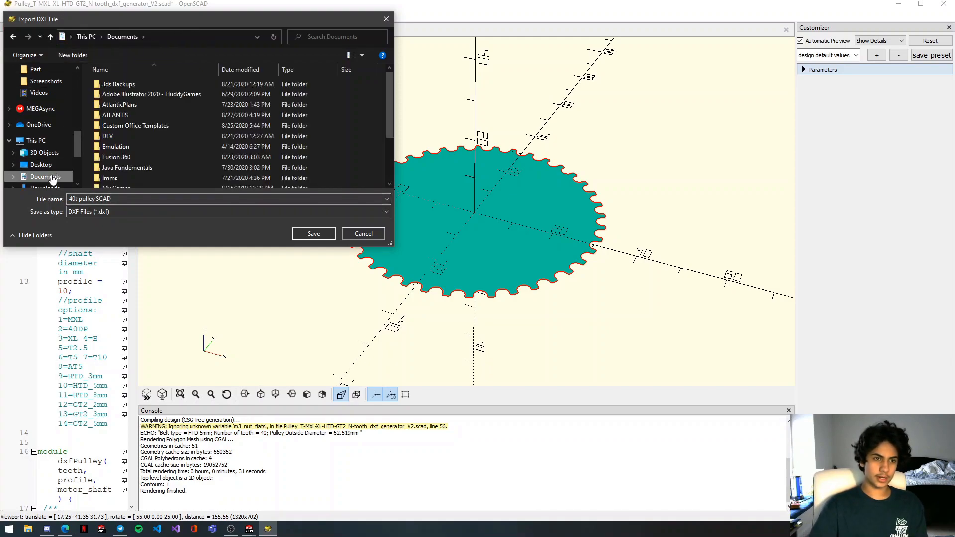
double_click(116, 115)
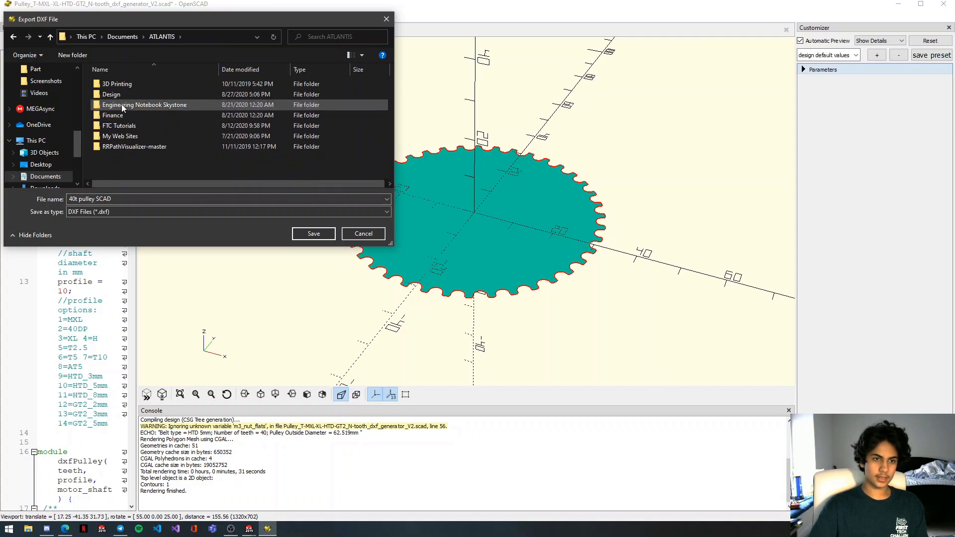
double_click(118, 94)
scroll(118, 94, "down", 3)
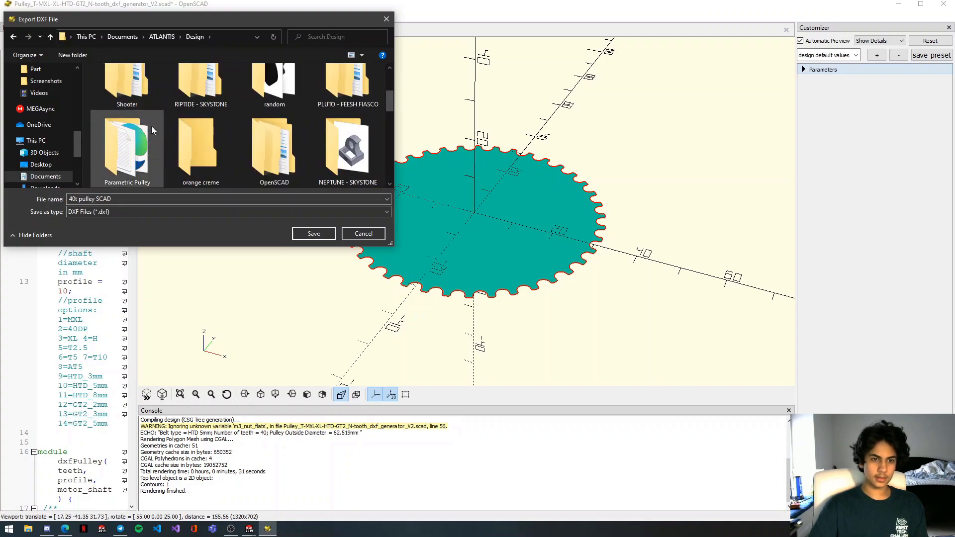
scroll(236, 127, "up", 3)
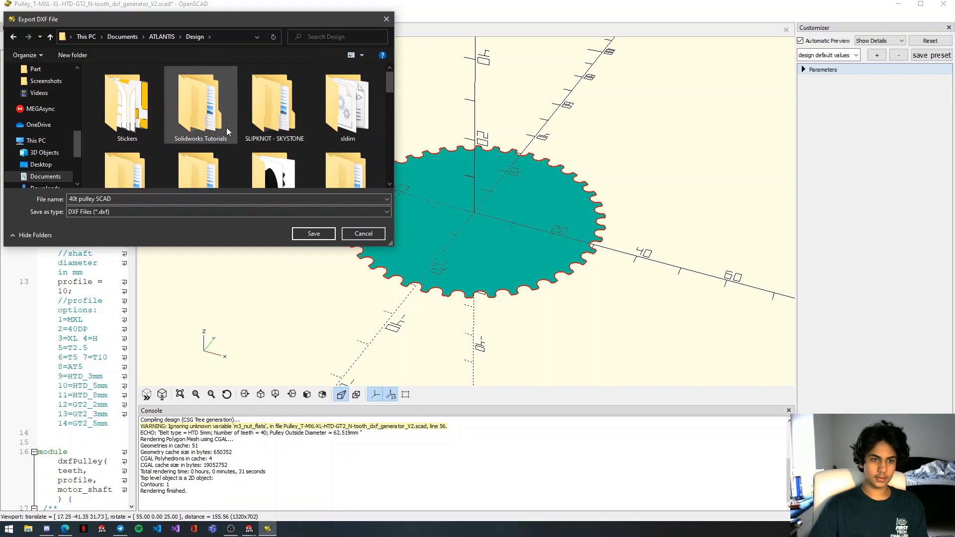
double_click(210, 126)
double_click(142, 94)
double_click(142, 94)
left_click(172, 36)
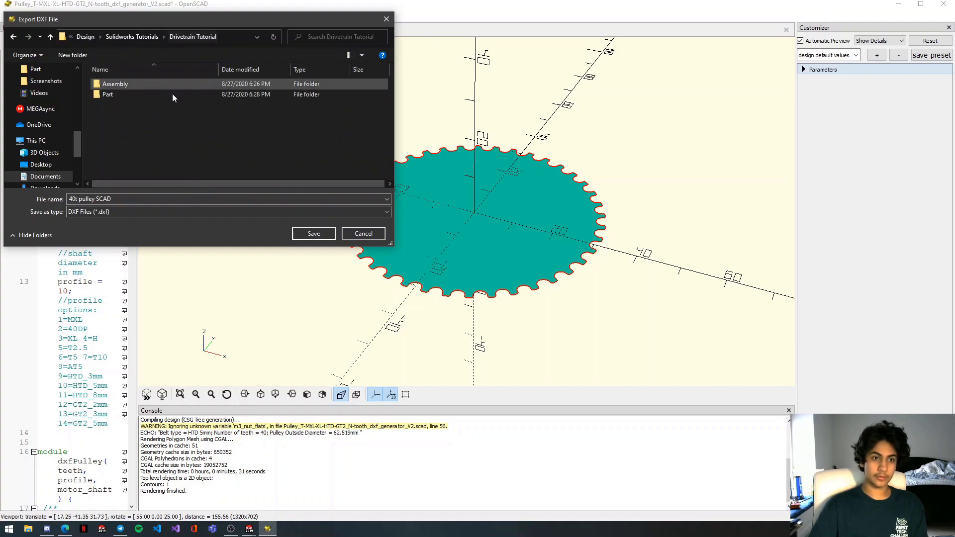
Create a new folder named DXF in the Drivetrain Tutorial folder and save the 40-tooth pulley export in it.
right_click(178, 122)
mouse_move(247, 257)
left_click(311, 258)
type("DXF")
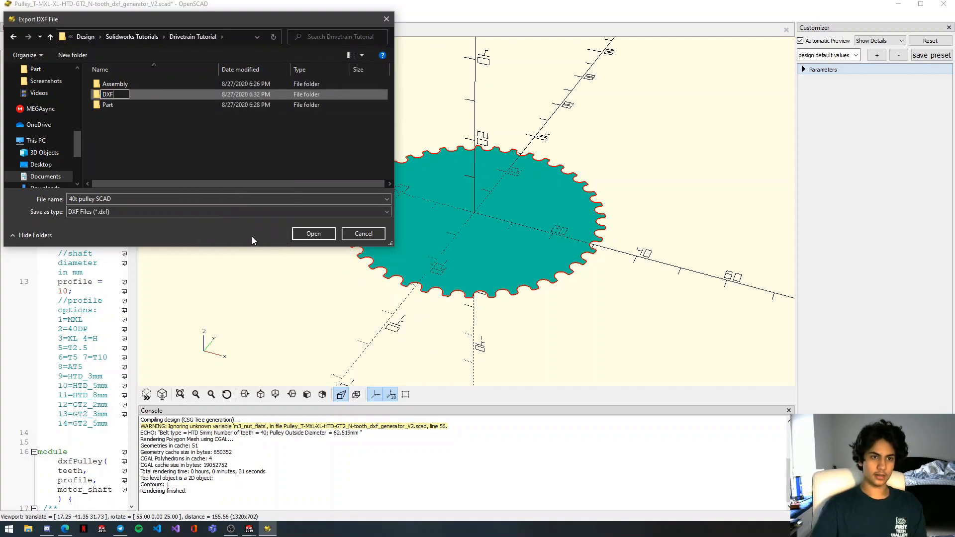
key("Return")
double_click(232, 94)
left_click(308, 234)
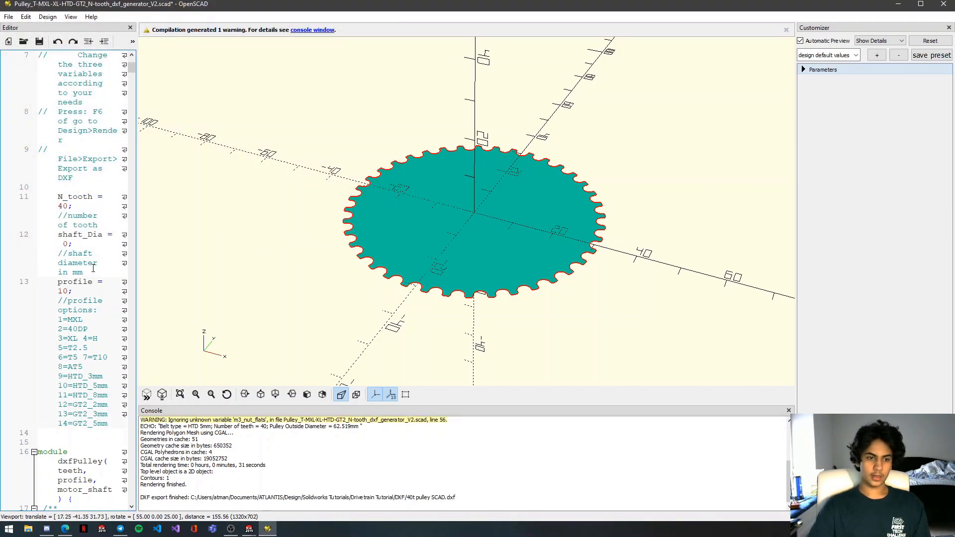
Set N_tooth to 34 in the script and render the pulley profile again.
left_click_drag(71, 206, 57, 206)
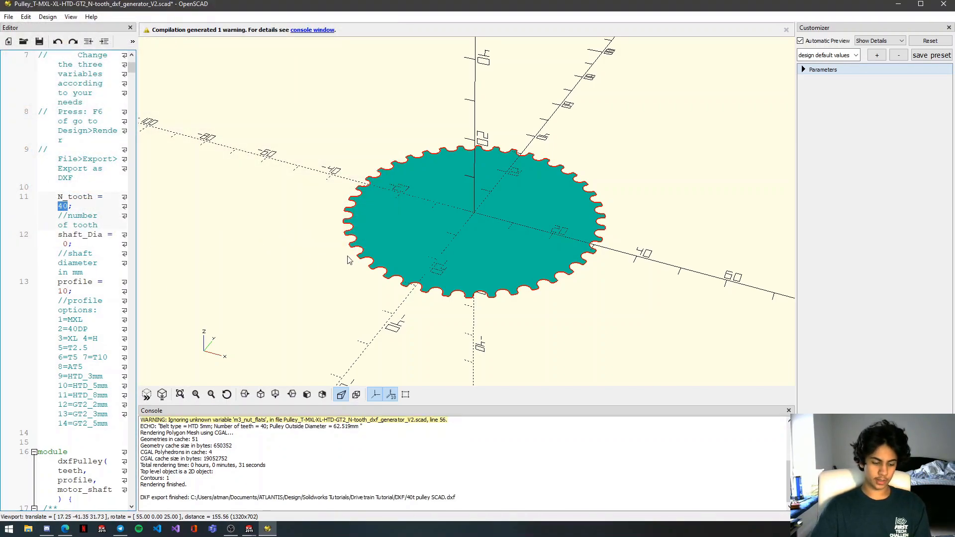
type("34")
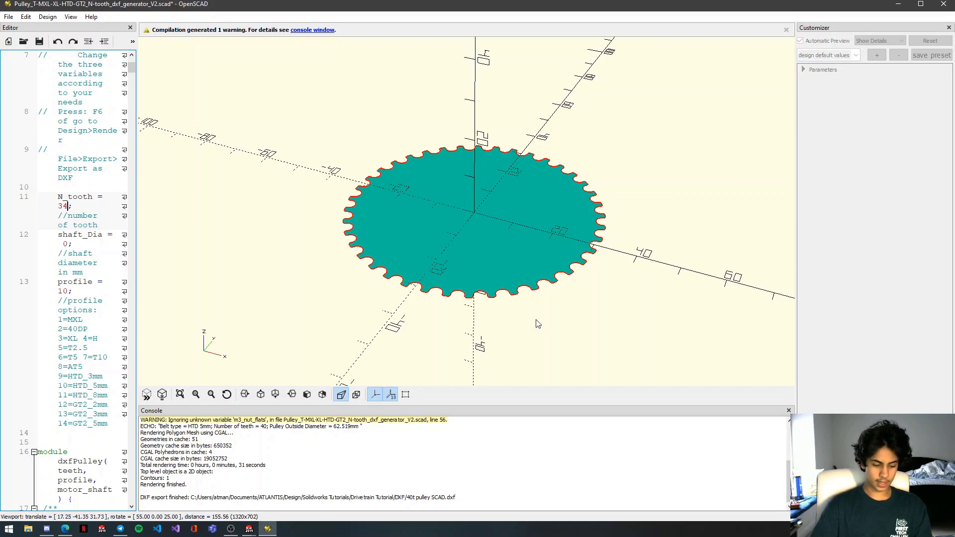
key("F6")
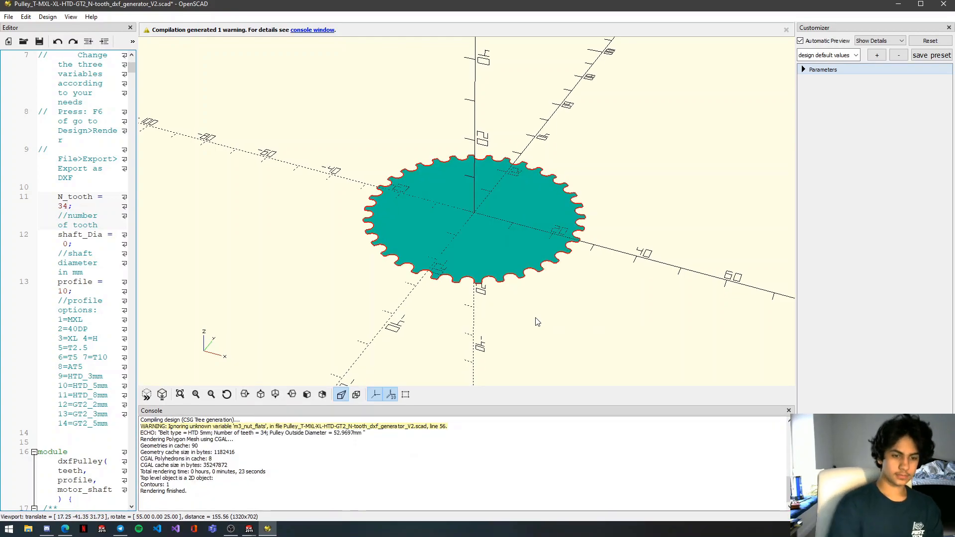
Export the 34-tooth profile as a DXF named "34T Pulley SCAD" in the DXF folder.
left_click(8, 16)
mouse_move(64, 126)
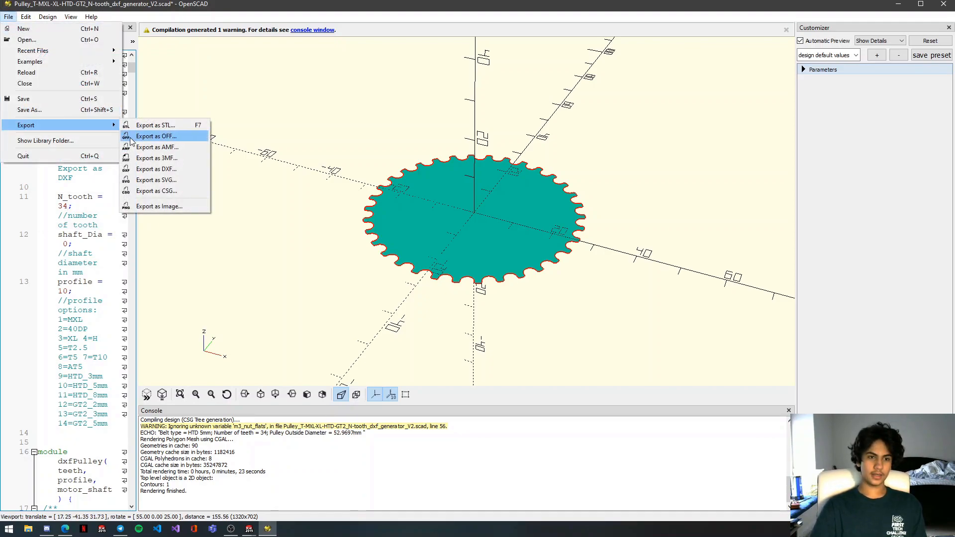
left_click(152, 169)
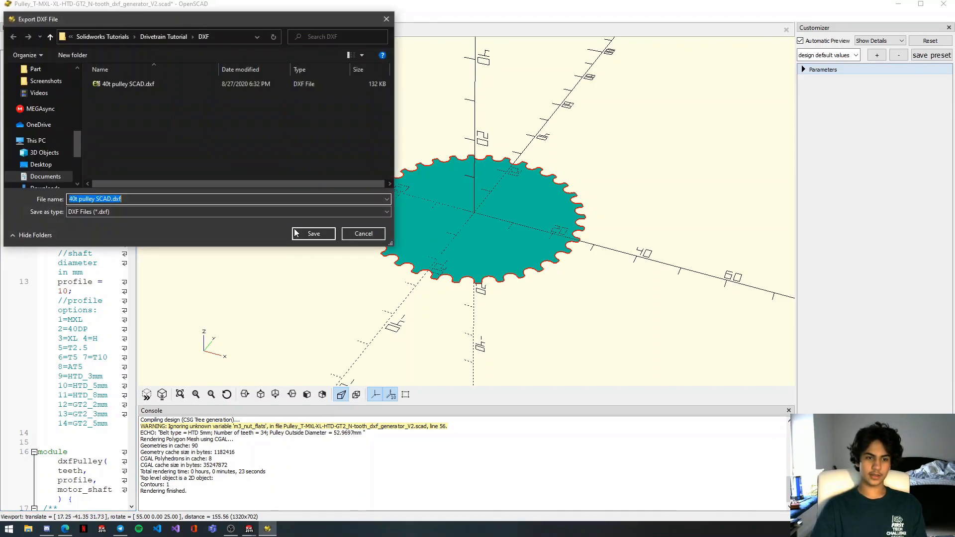
type("34T")
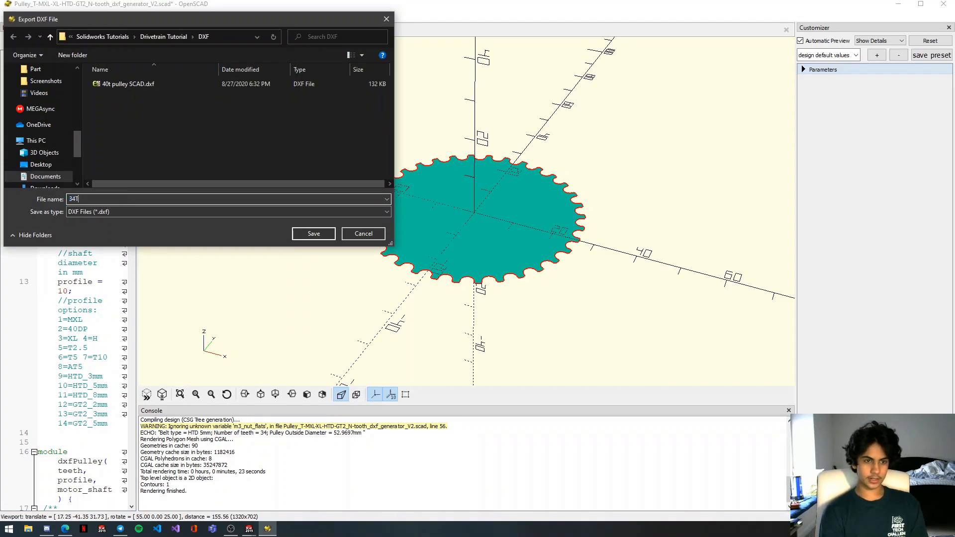
type(" Pulley SCAD")
key("Return")
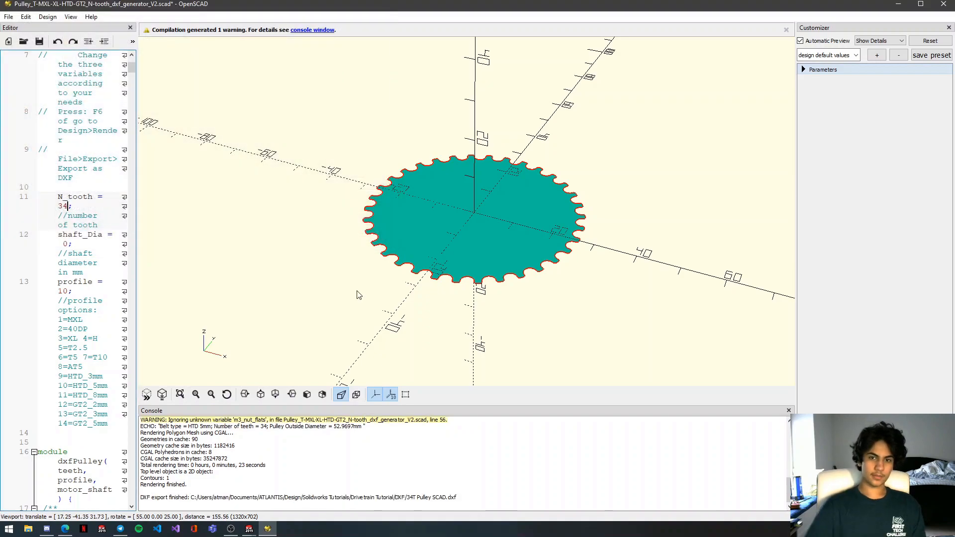
Close OpenSCAD discarding the script changes, and open the 40t pulley SCAD DXF from the Drivetrain Tutorial's DXF folder in SOLIDWORKS.
left_click(949, 3)
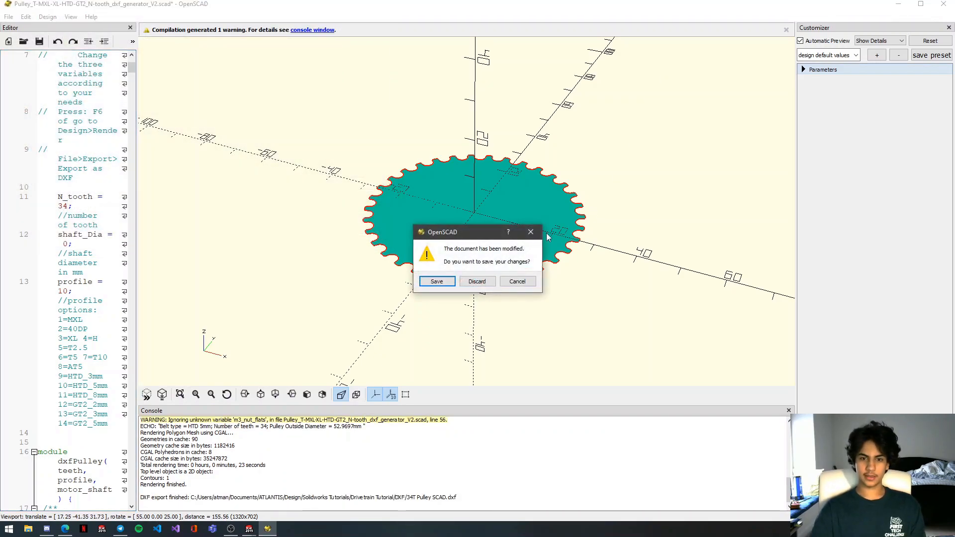
left_click(482, 278)
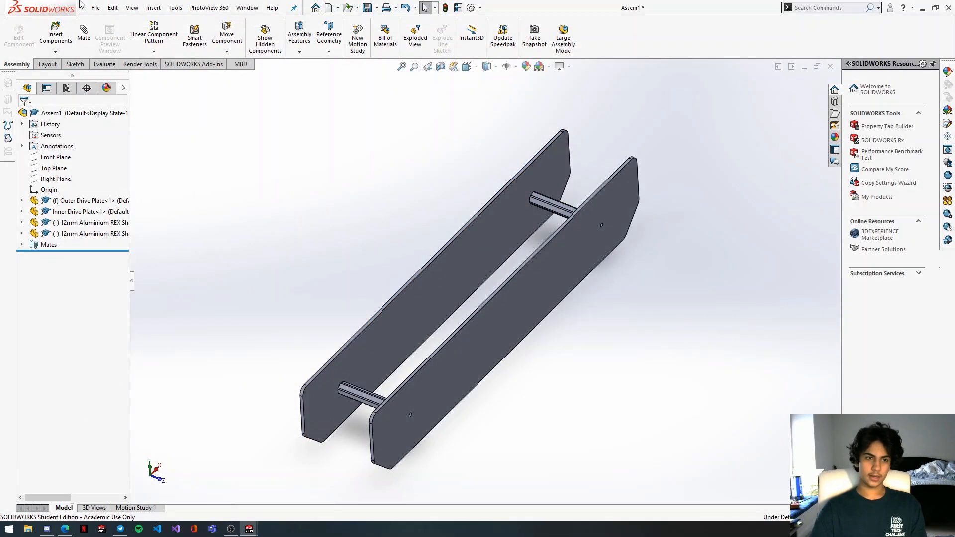
left_click(97, 9)
left_click(113, 34)
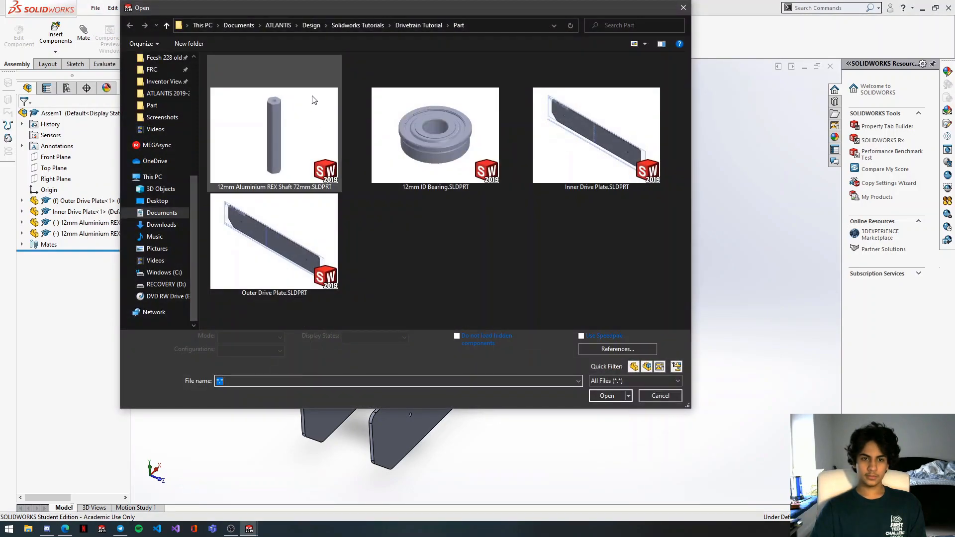
left_click(371, 25)
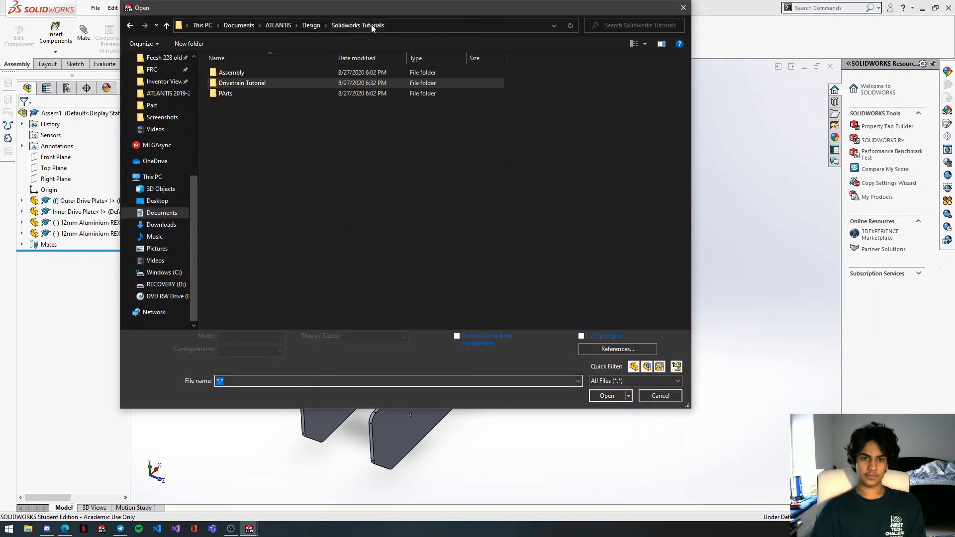
double_click(296, 85)
double_click(281, 84)
double_click(261, 83)
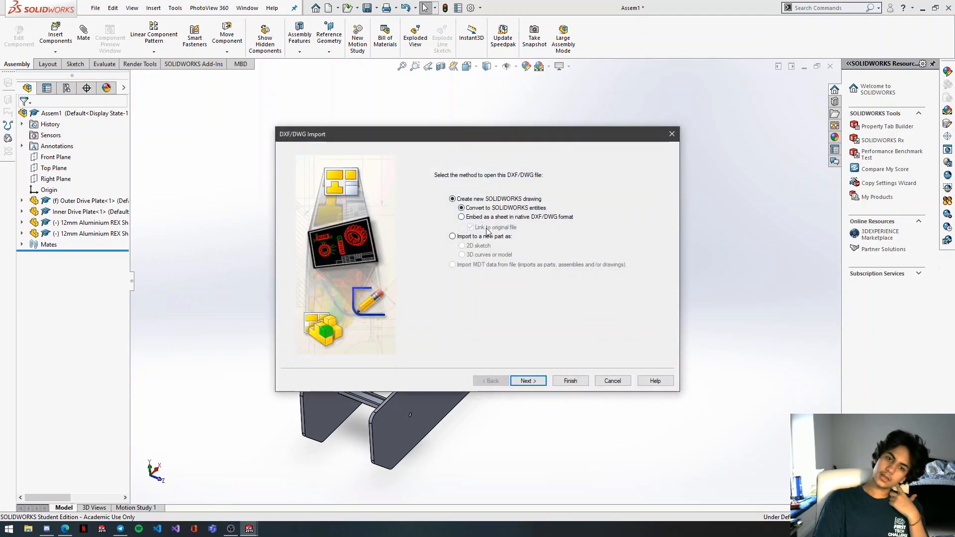
Import the DXF to a new part as a 2D sketch, with millimeters as the units of imported data.
left_click(487, 238)
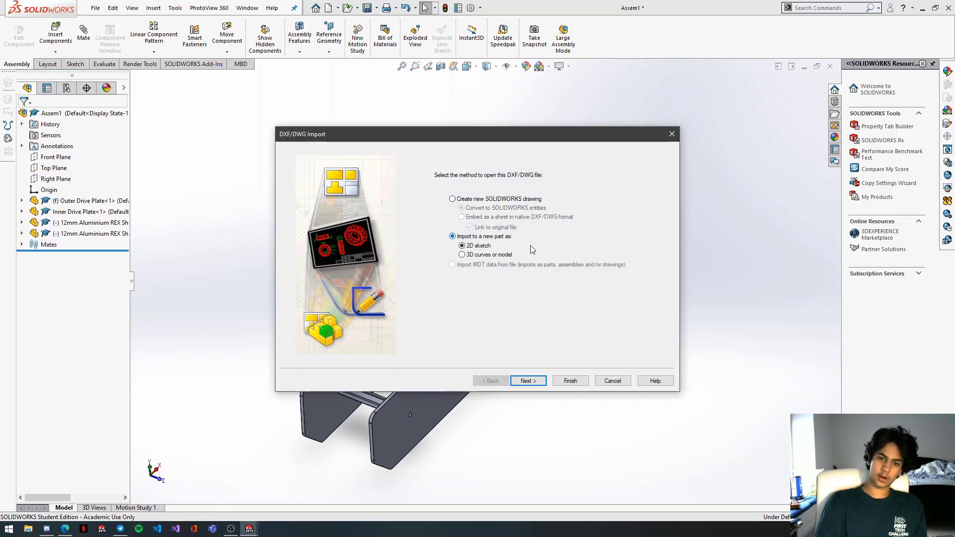
left_click(528, 380)
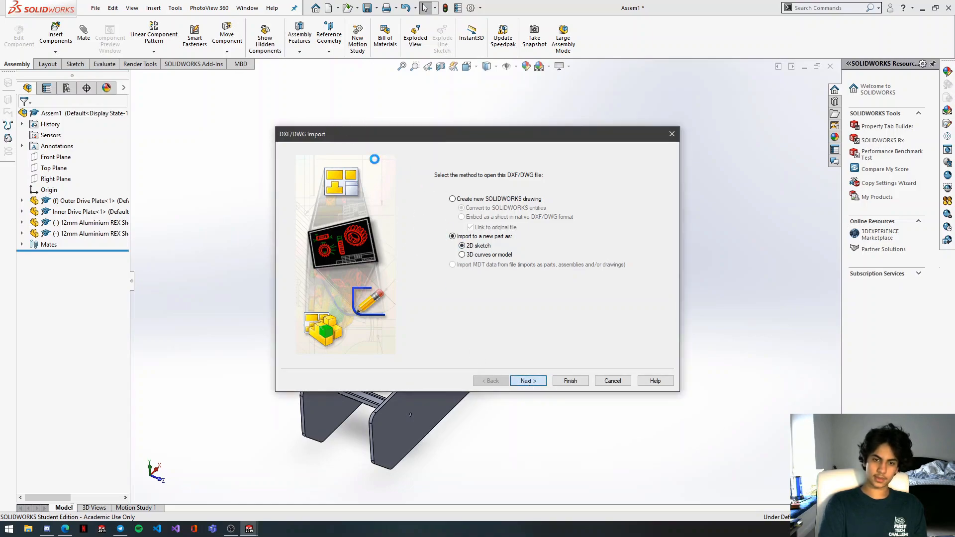
left_click(319, 164)
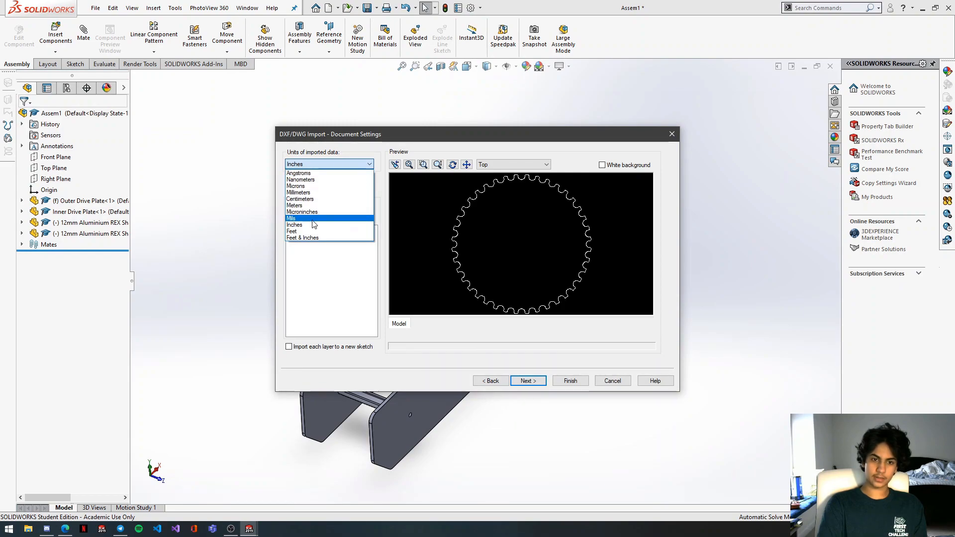
left_click(306, 192)
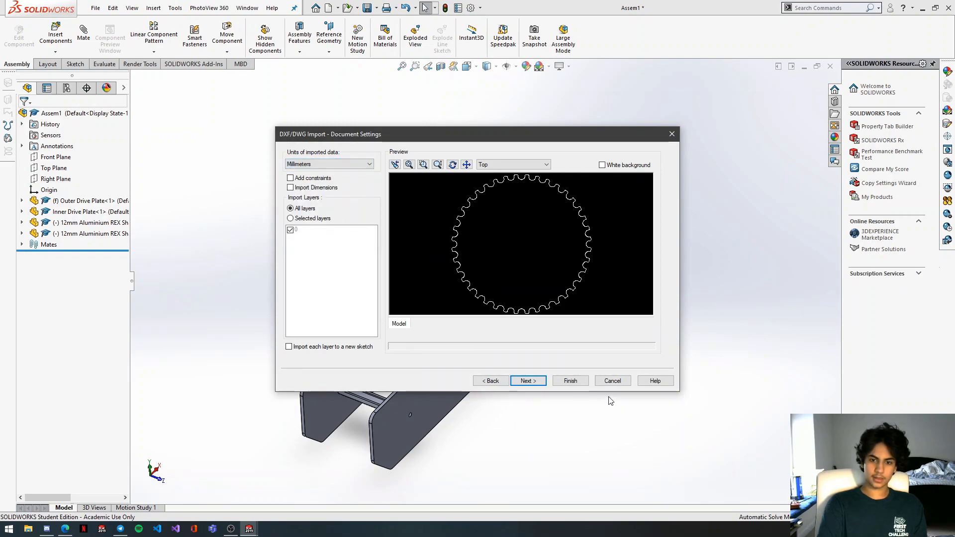
left_click(563, 381)
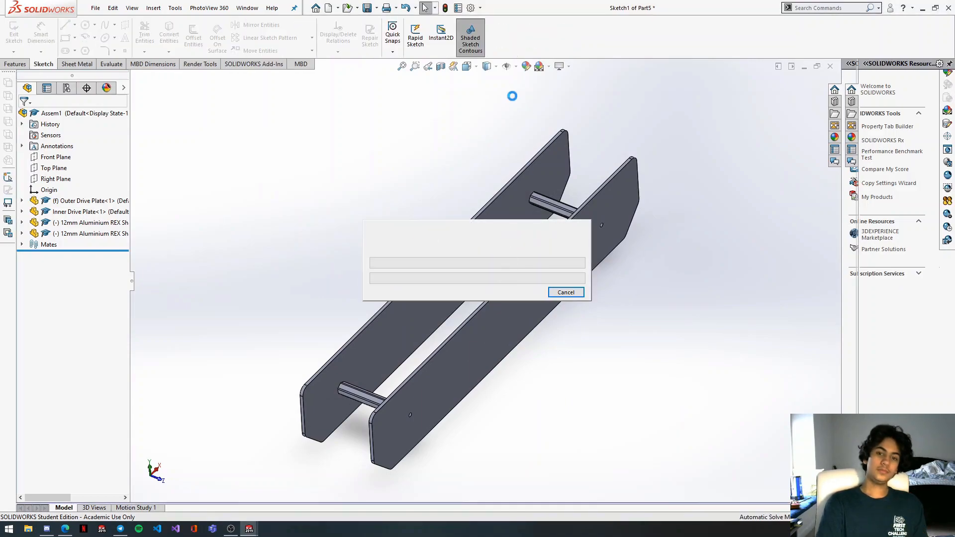
Extrude the imported pulley sketch as a blind boss with a depth of 9.8 mm.
scroll(517, 252, "up", 3)
mouse_move(498, 252)
middle_mouse_down()
mouse_move(572, 211)
mouse_move(573, 264)
mouse_move(503, 207)
middle_mouse_up()
key("ctrl+8")
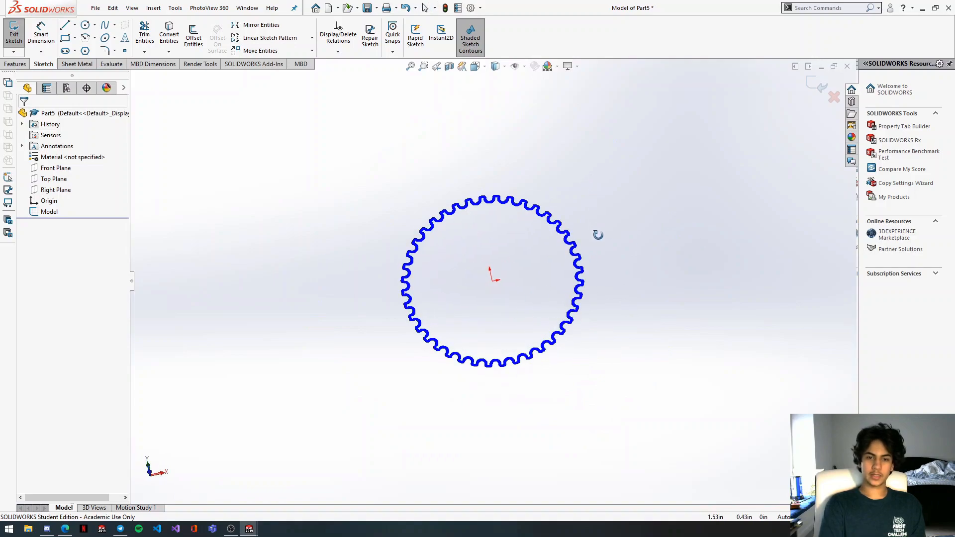
scroll(508, 255, "down", 2)
left_click(15, 64)
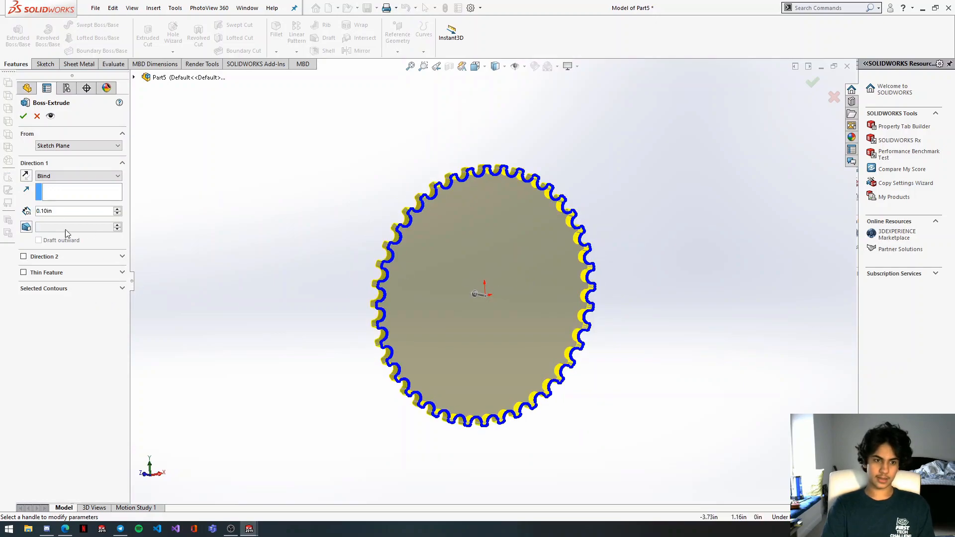
type("9.8mm")
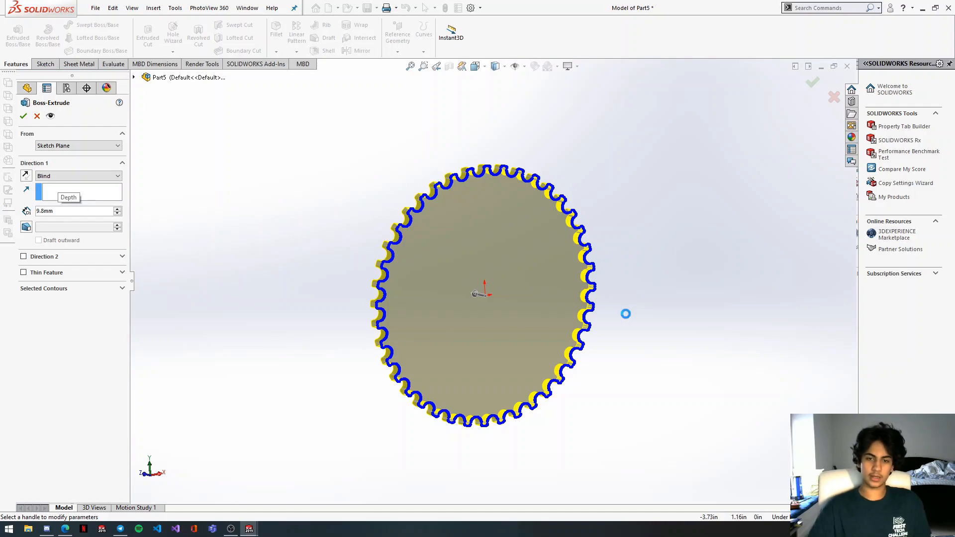
key("Return")
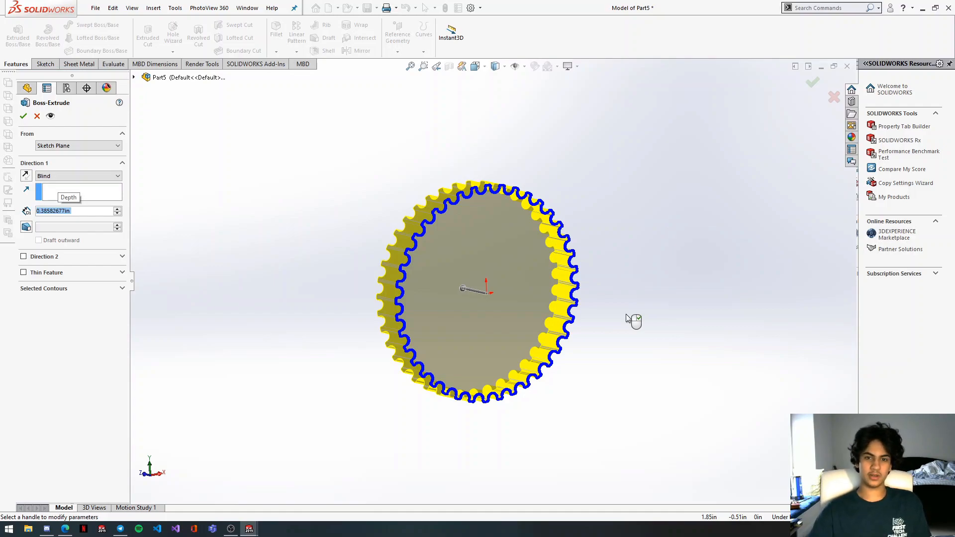
middle_click_drag(483, 296, 436, 340)
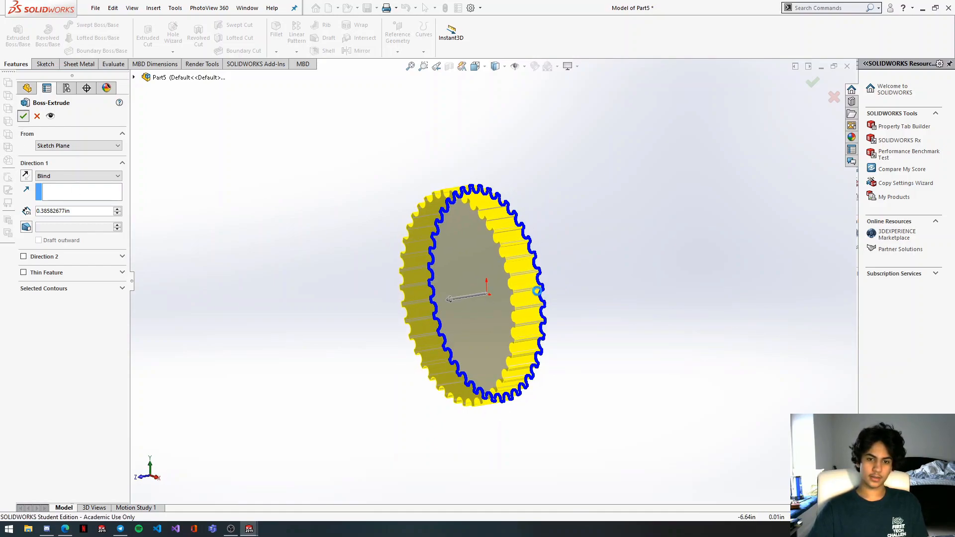
Start a sketch on the pulley's flat face and draw an origin-centred circle with a radius of about 2.32 in around the teeth.
middle_click_drag(525, 289, 553, 286)
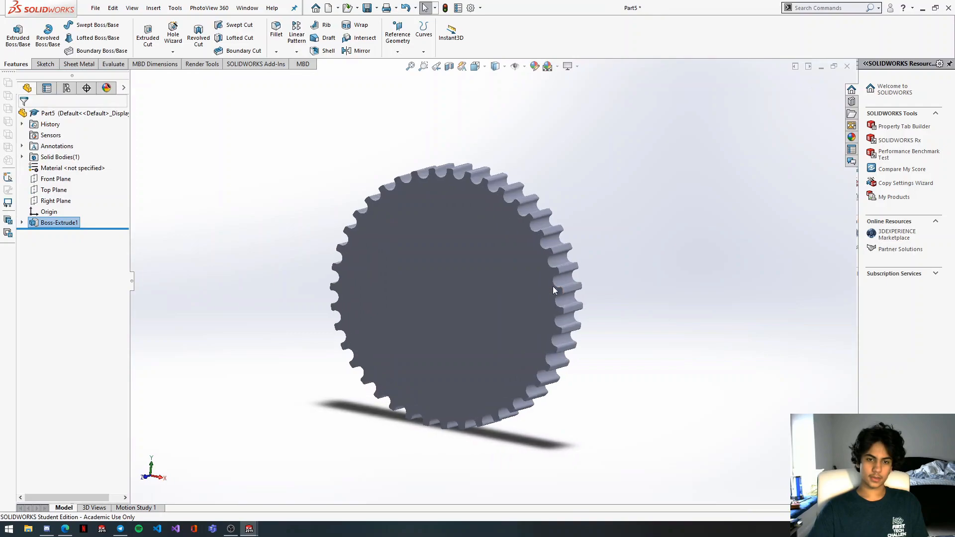
left_click(45, 64)
left_click(14, 30)
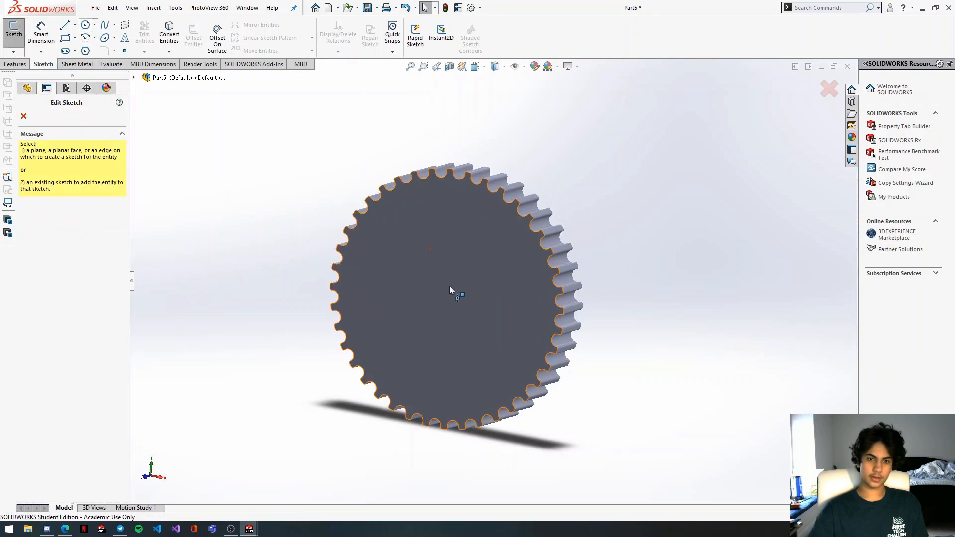
left_click(483, 300)
left_click_drag(447, 300, 476, 312)
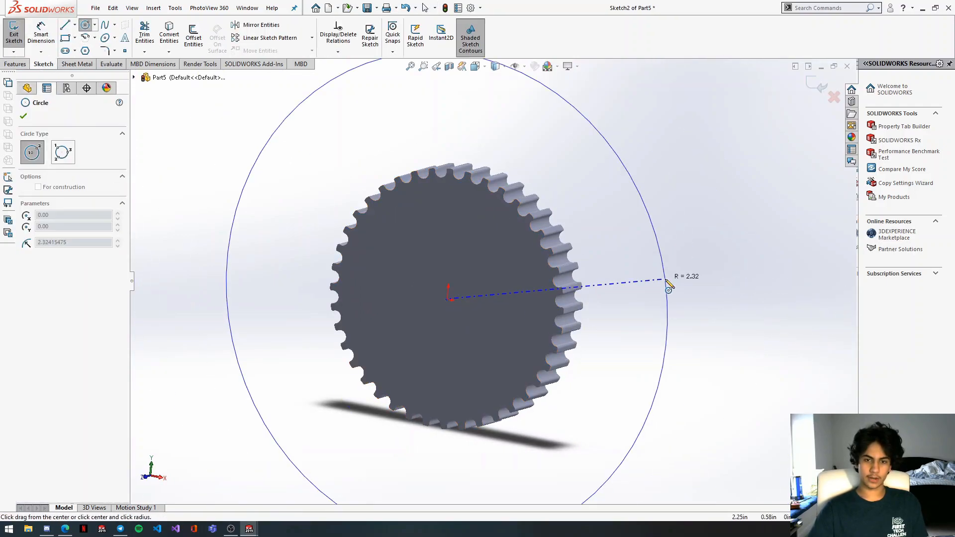
left_click(666, 341)
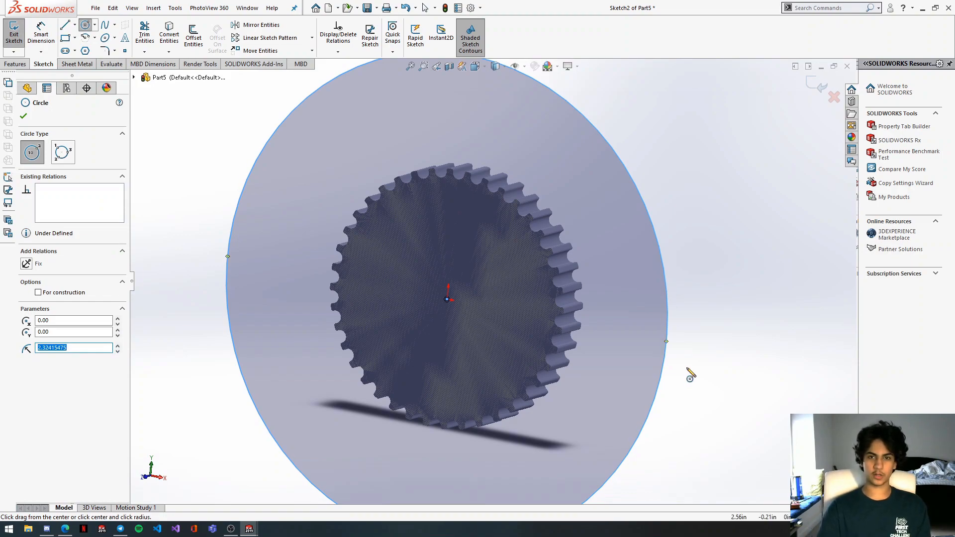
Try 30 mm and 32 mm as the circle's radius.
type("3")
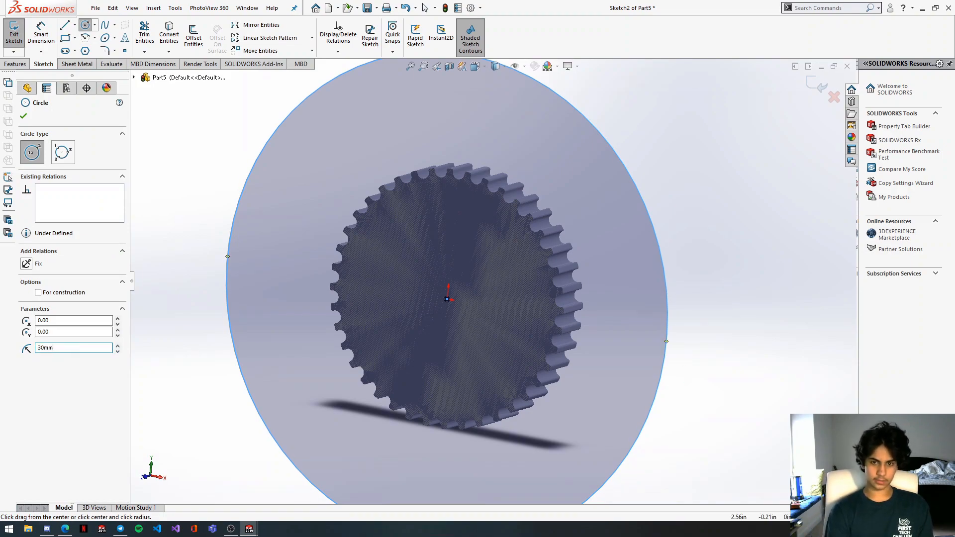
type("0mm")
key("Return")
double_click(81, 347)
type("32mm")
key("Return")
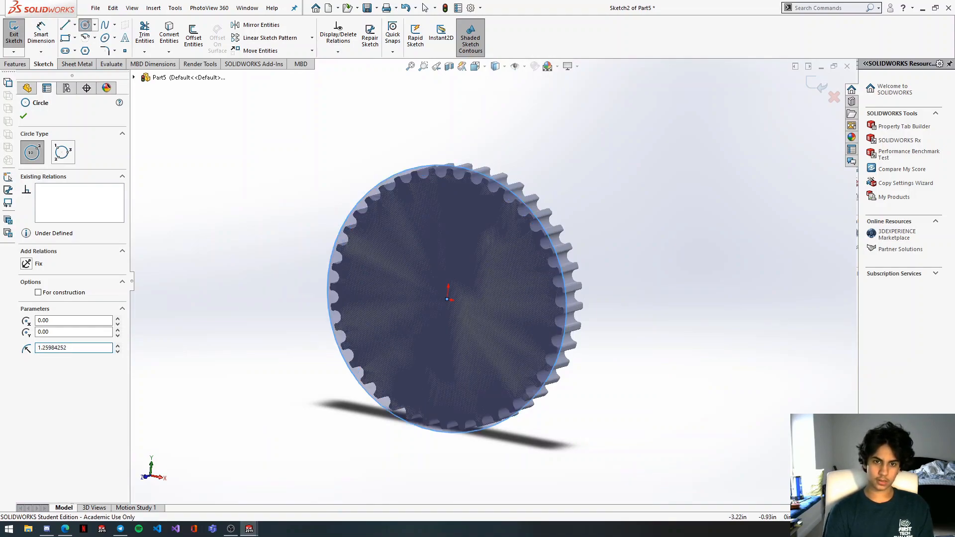
Set the circle's radius to 34 mm.
double_click(68, 348)
type("3")
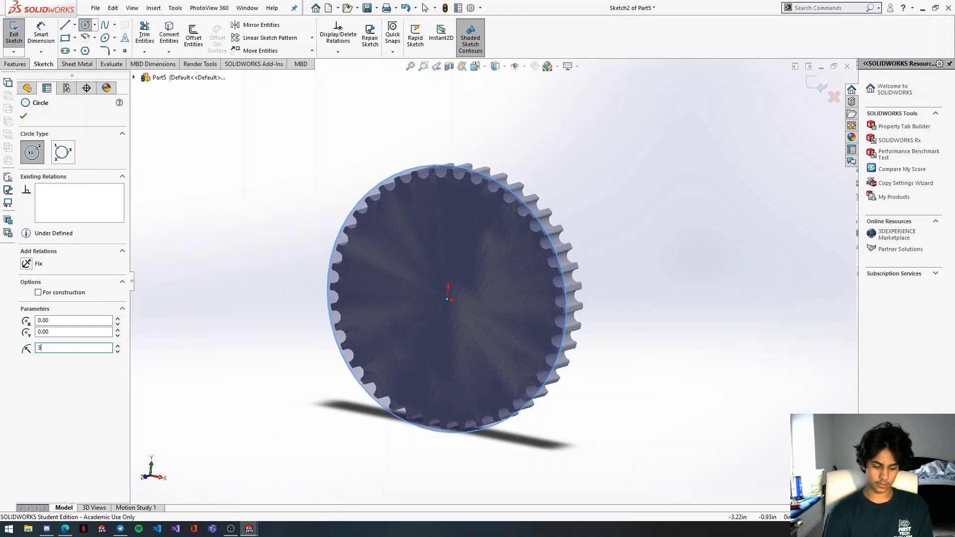
type("4mm")
key("Return")
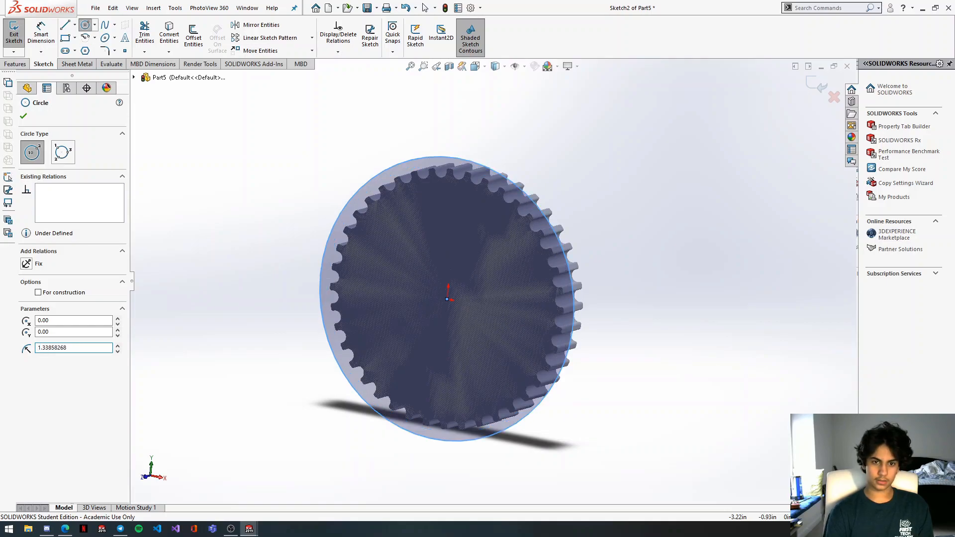
Extrude the 34 mm radius circle as a merged blind boss with a depth of 1 mm to form the first flange.
left_click(7, 65)
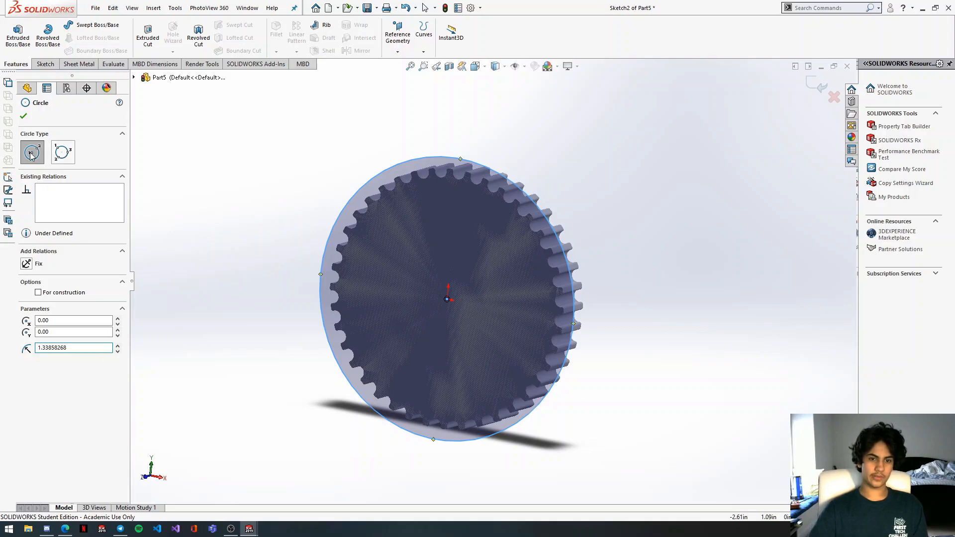
left_click(18, 36)
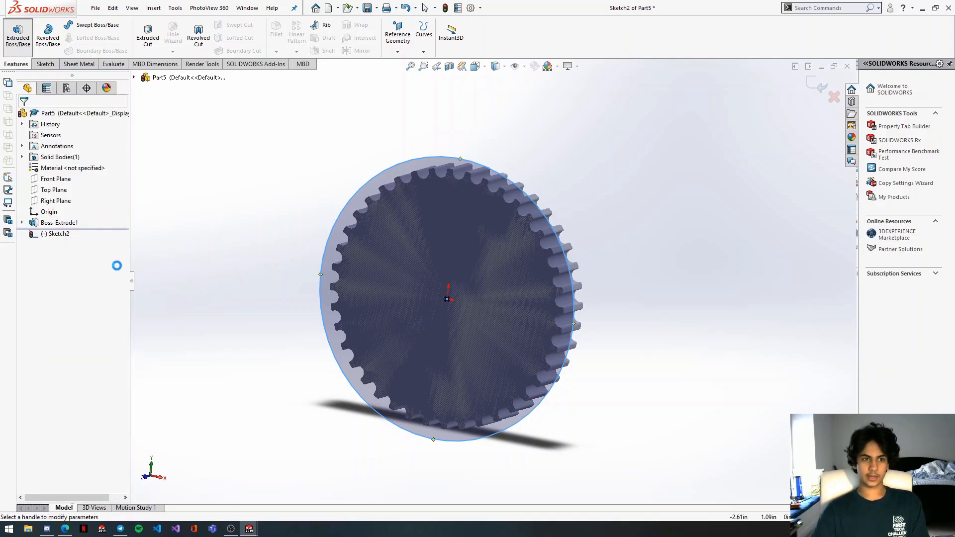
type("1m")
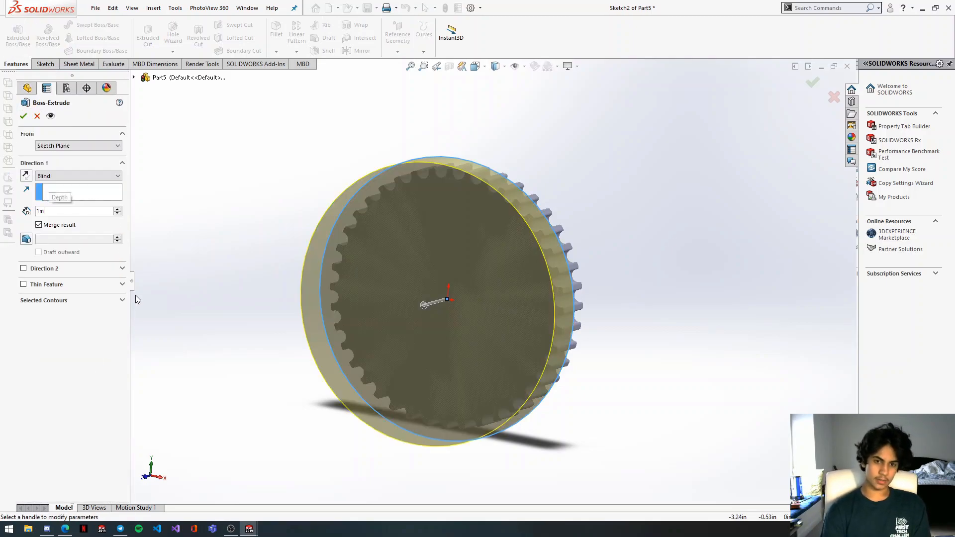
key("Return")
type("1mm")
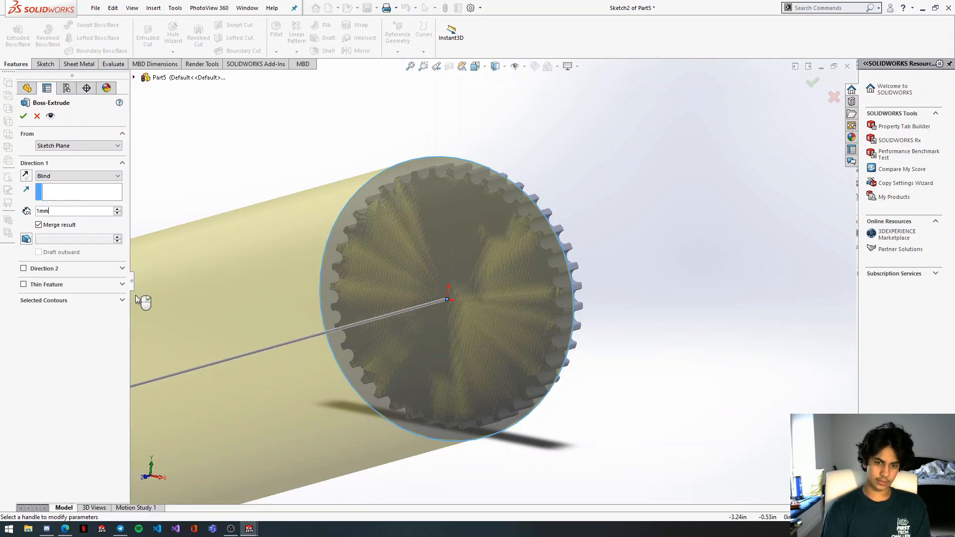
key("Return")
left_click(22, 118)
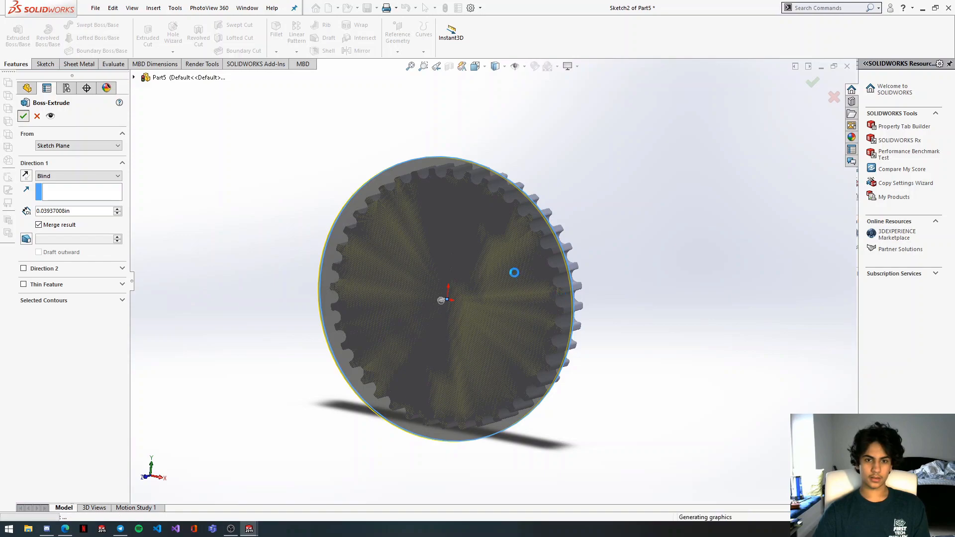
Sketch an origin-centred circle with a radius of 34 mm on the toothed face opposite the first flange.
middle_click_drag(543, 277, 423, 239)
scroll(605, 330, "up", 3)
scroll(605, 330, "down", 3)
middle_click_drag(626, 330, 597, 322)
left_click(46, 64)
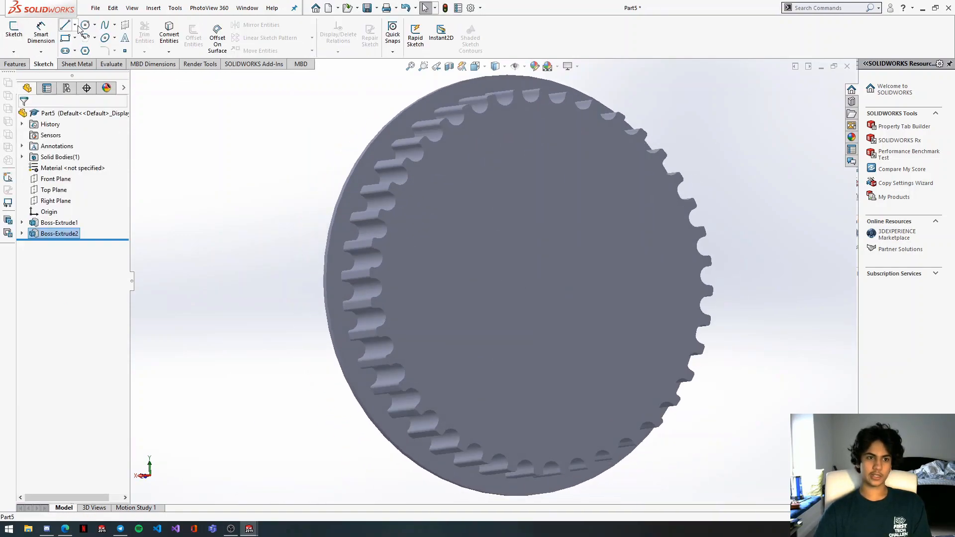
left_click(14, 30)
left_click(550, 290)
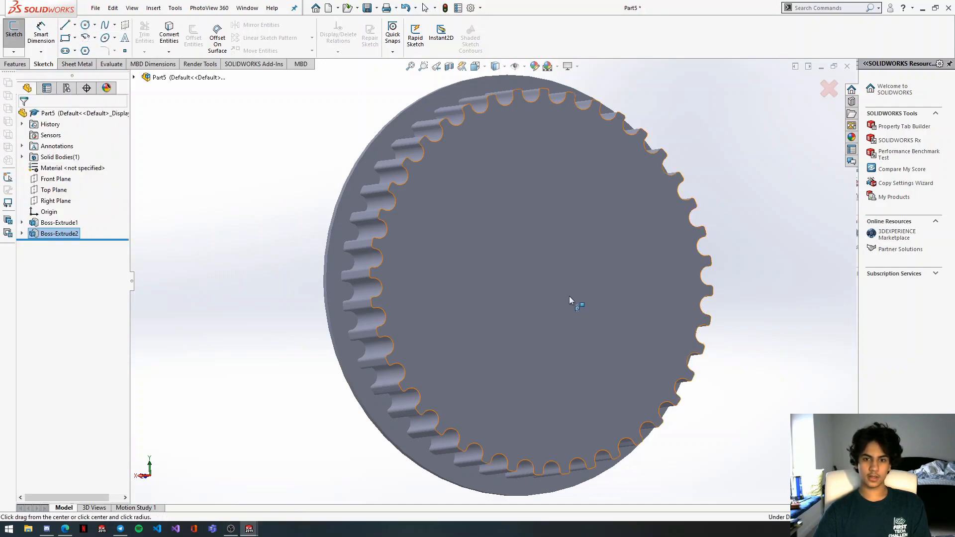
left_click(542, 282)
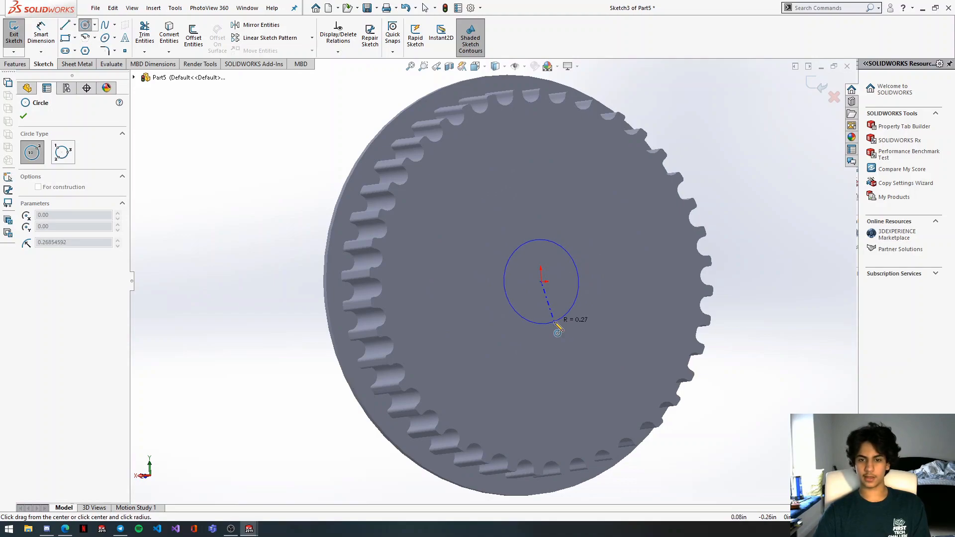
left_click(716, 454)
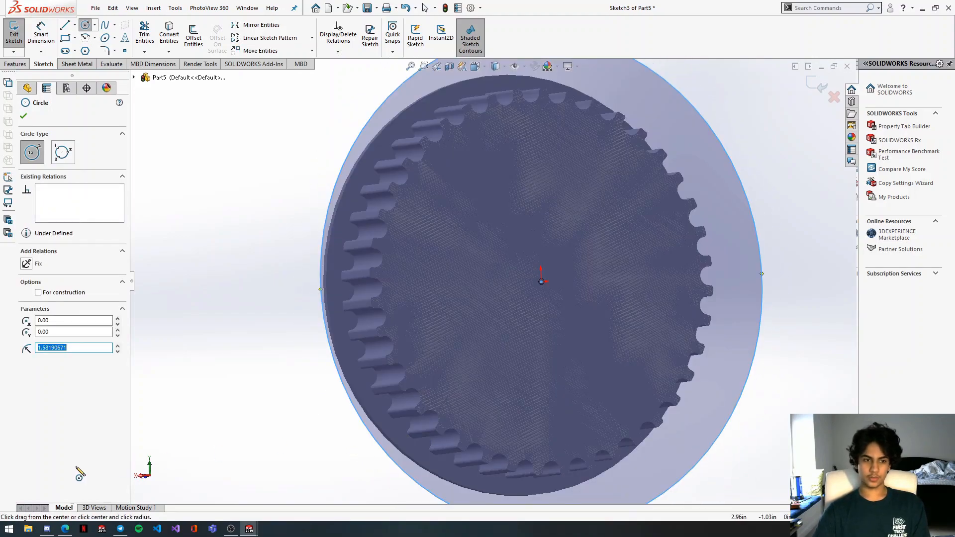
type("34m")
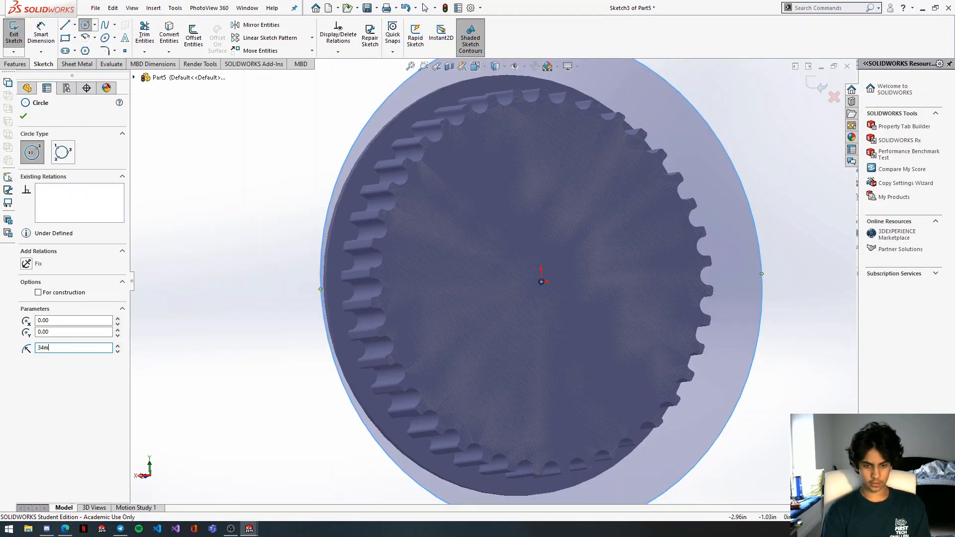
type("m")
key("Return")
Extrude the second circle as a merged blind boss with a 1 mm depth to form the other flange.
left_click(15, 64)
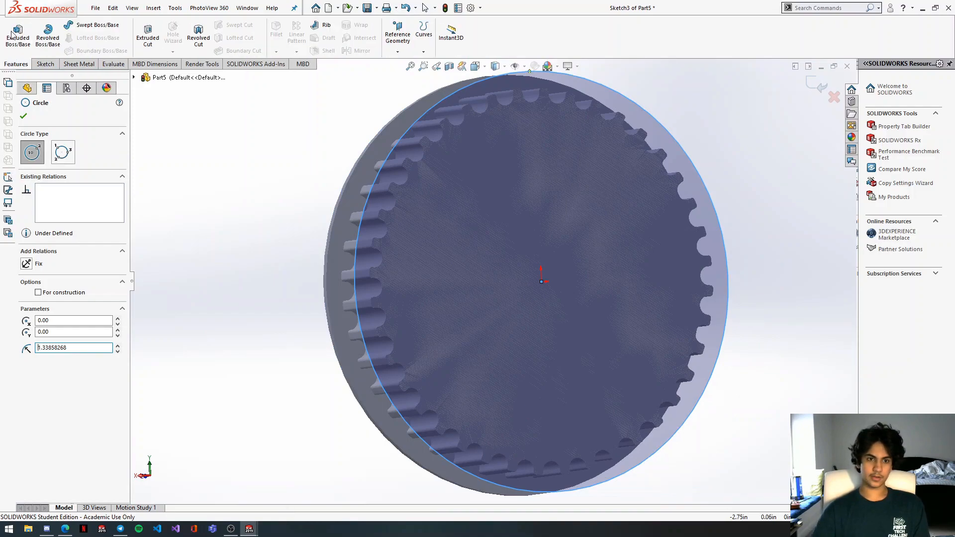
left_click(18, 35)
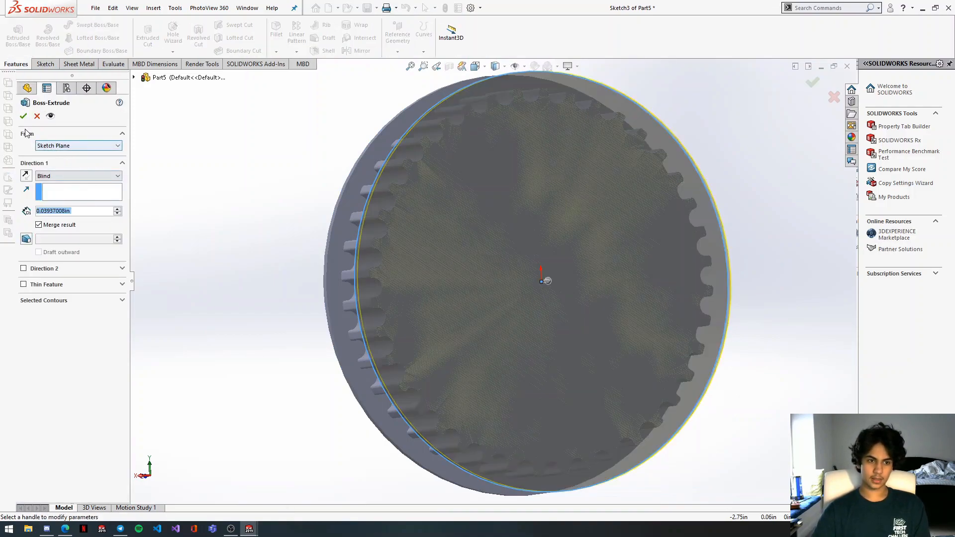
left_click(24, 116)
Chamfer the inner circular edges of both flanges with a distance of 0.5 mm and an angle of 45 degrees.
middle_click_drag(459, 246, 505, 162)
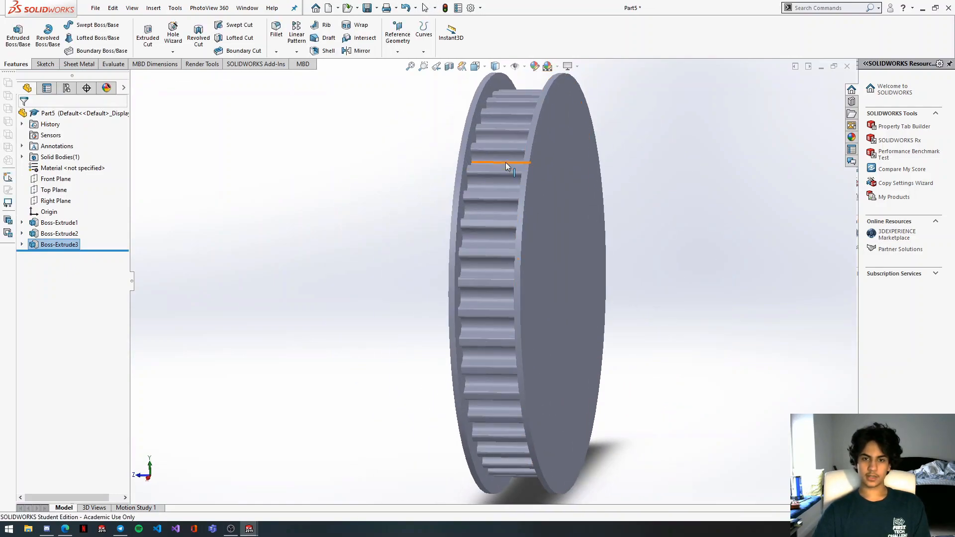
scroll(506, 164, "up", 2)
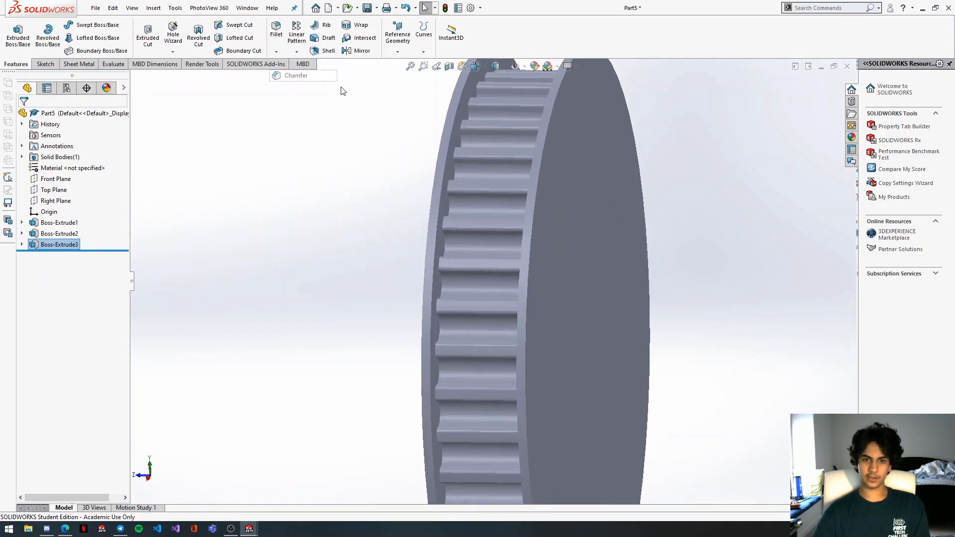
left_click(457, 109)
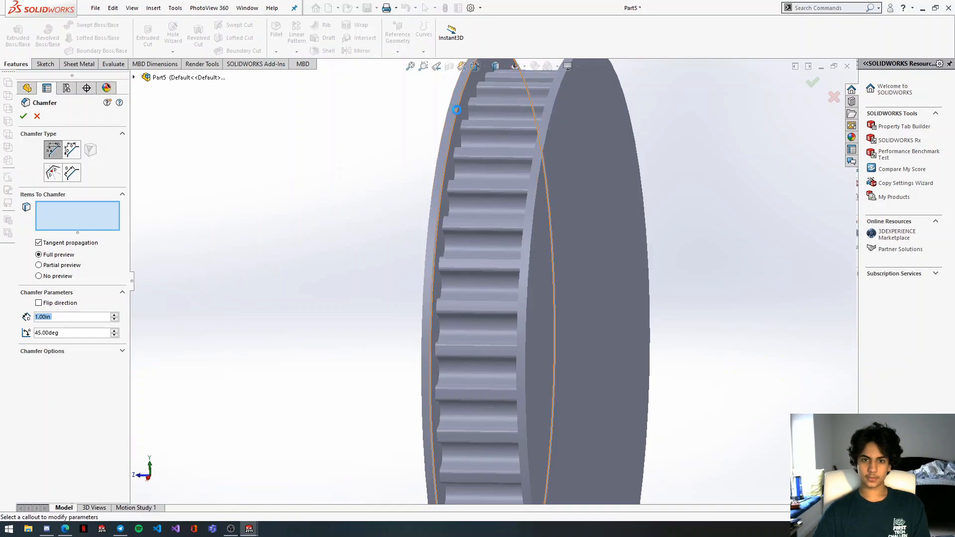
middle_click_drag(471, 112, 488, 128)
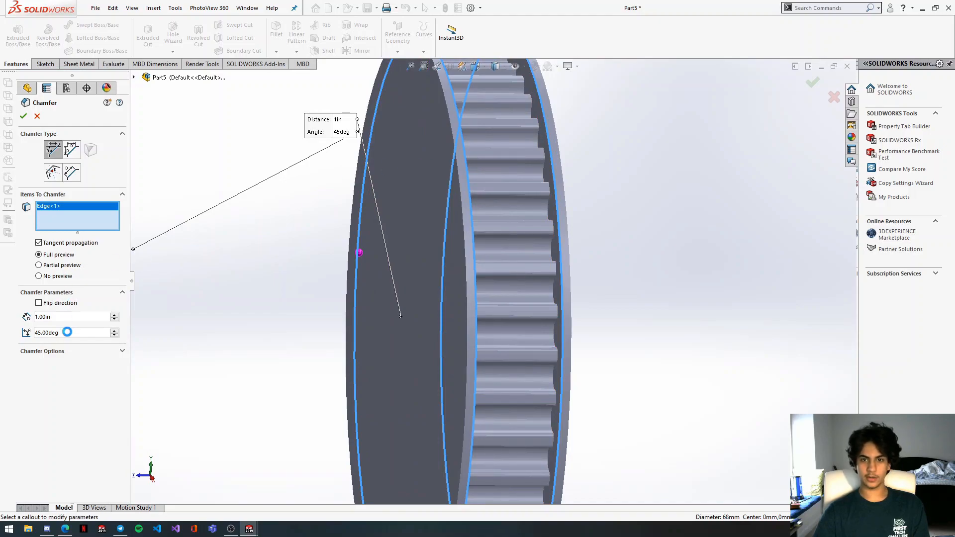
scroll(298, 340, "up", 2)
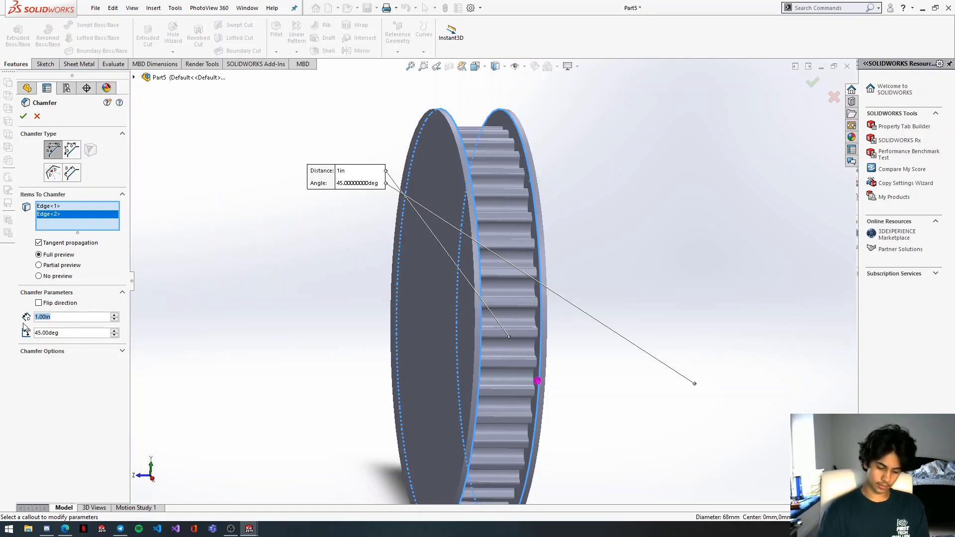
type(".5mm")
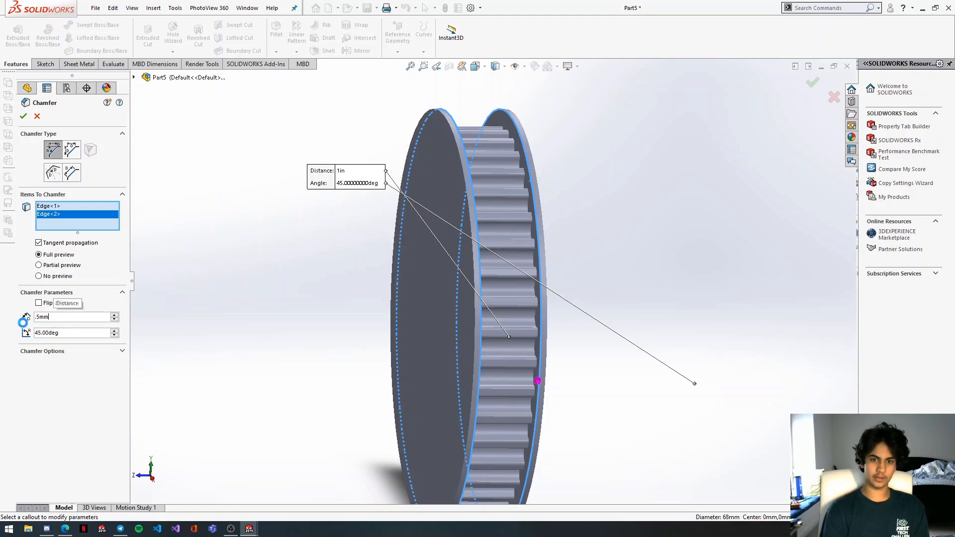
key("Return")
left_click(28, 116)
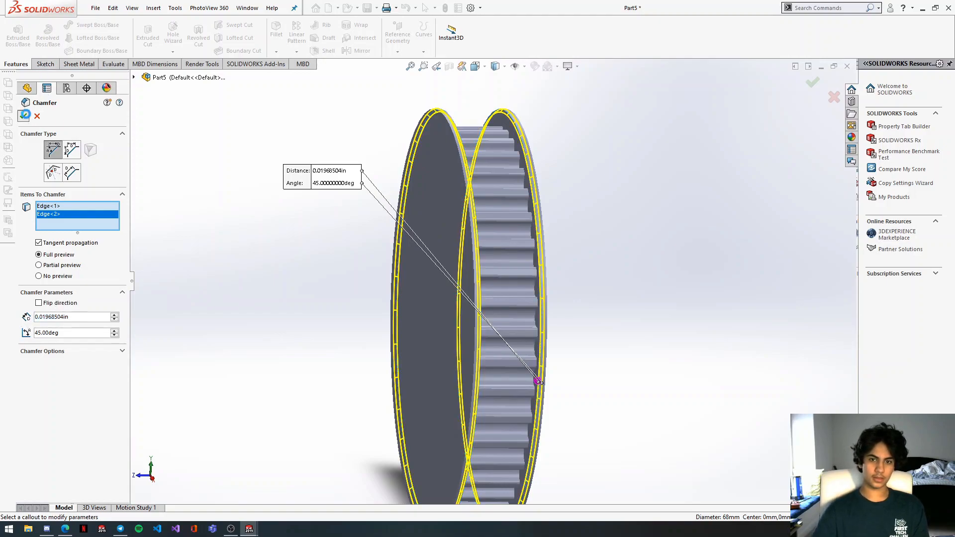
Fillet the outer circular edges of both flanges with a symmetric radius of 0.25 mm.
middle_click_drag(481, 163, 448, 119)
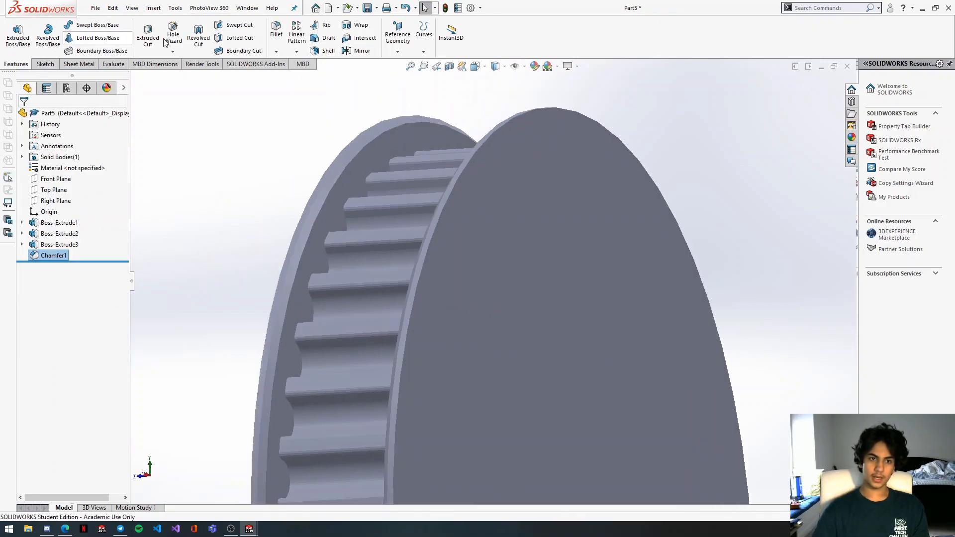
left_click(276, 31)
left_click(472, 157)
middle_click_drag(401, 192, 352, 213)
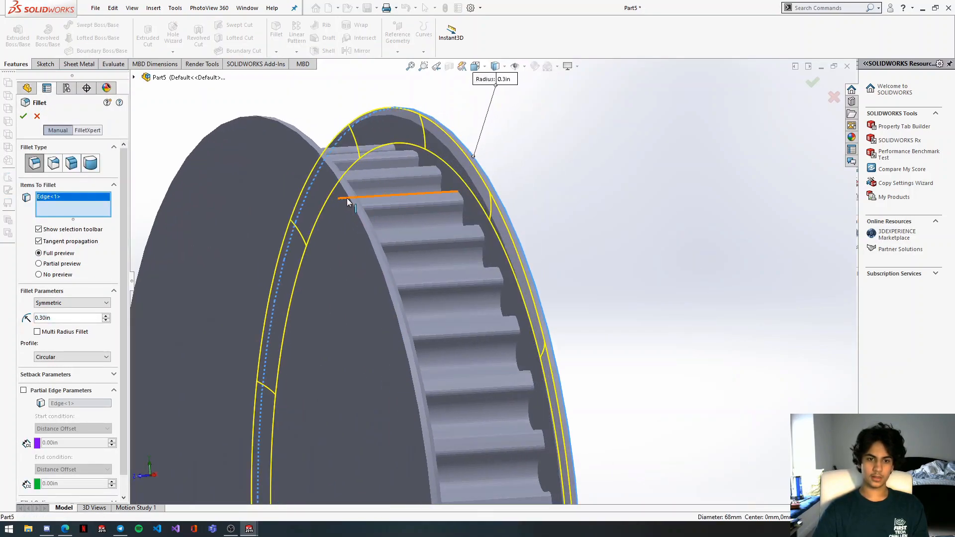
left_click(131, 358)
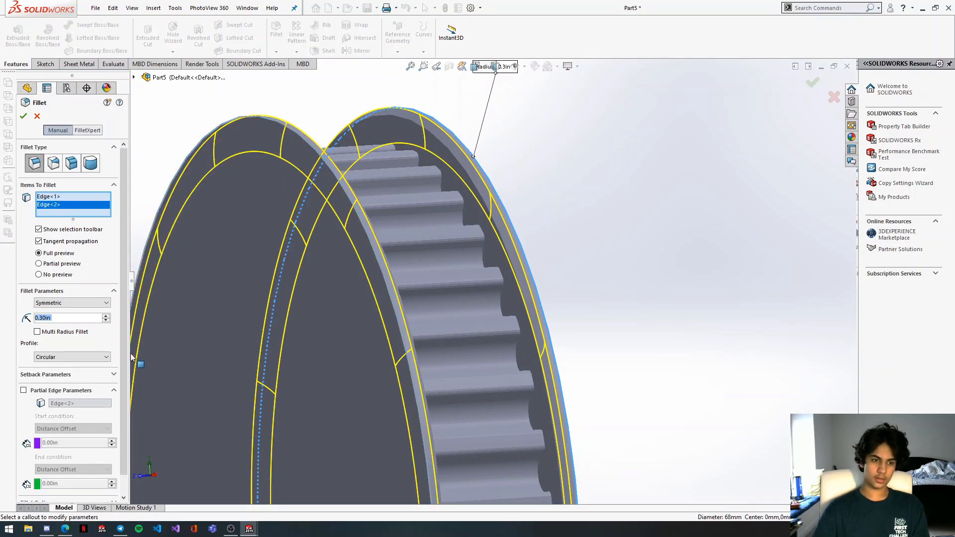
type("0.25mm")
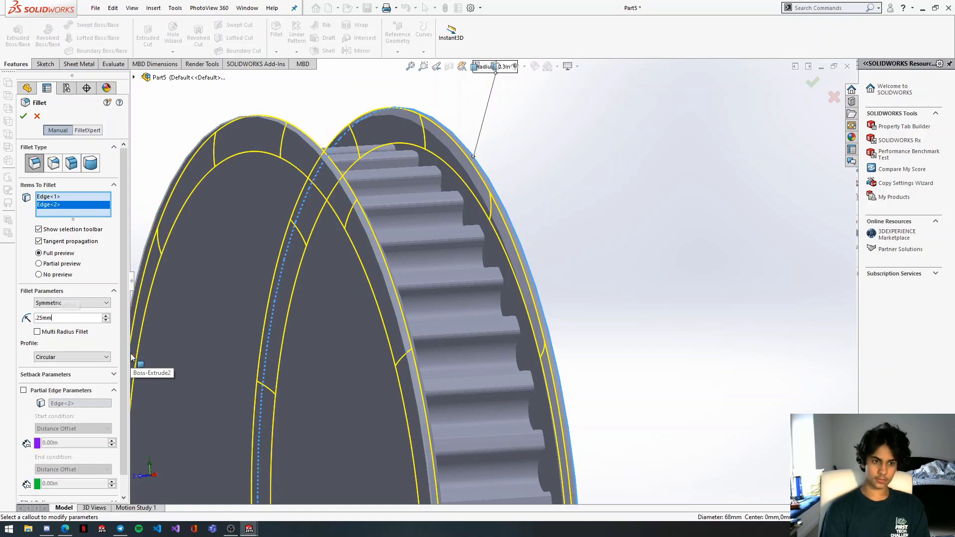
key("Return")
left_click(22, 117)
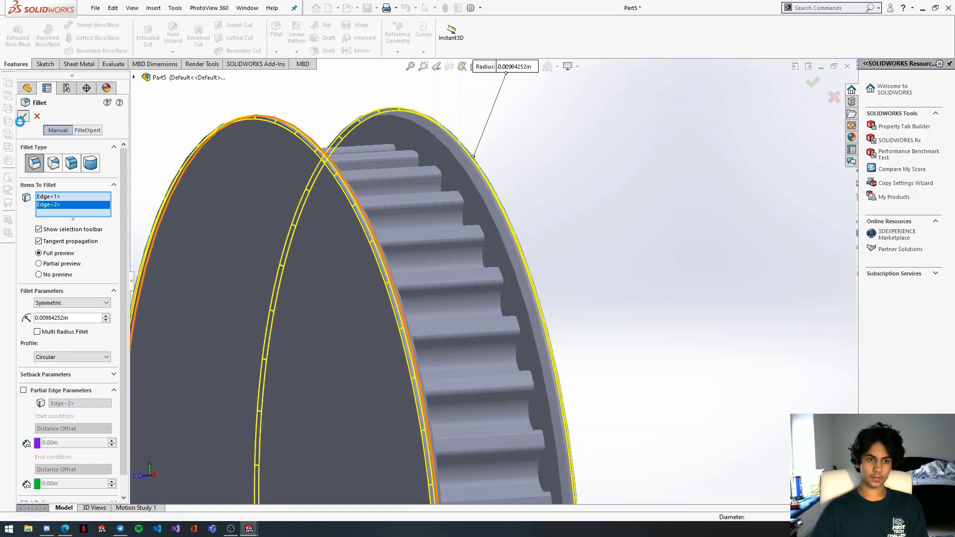
Sketch an origin-centred circle with a radius of 0.47244094 in on the outer face of the flange.
scroll(454, 301, "up", 6)
middle_click_drag(474, 356, 509, 357)
scroll(508, 357, "up", 3)
scroll(507, 356, "down", 3)
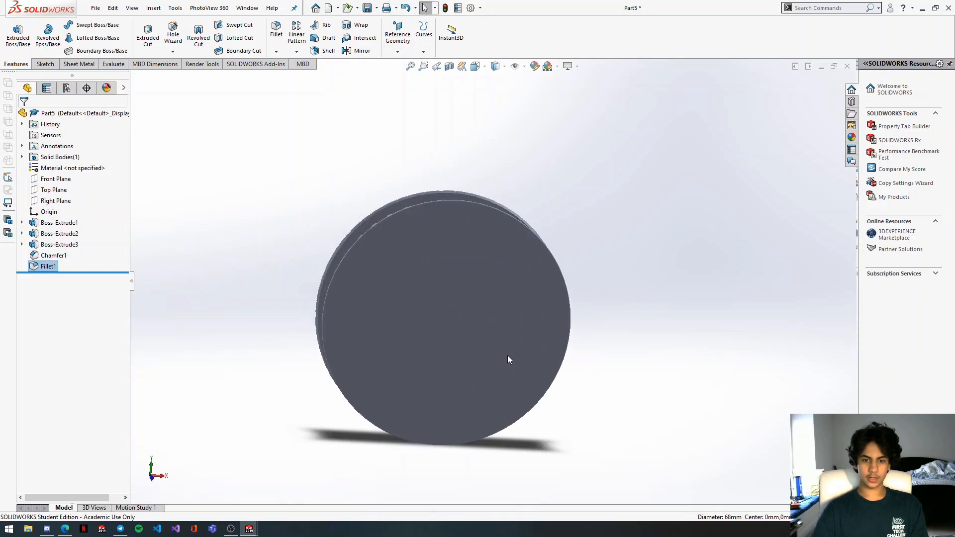
left_click(45, 63)
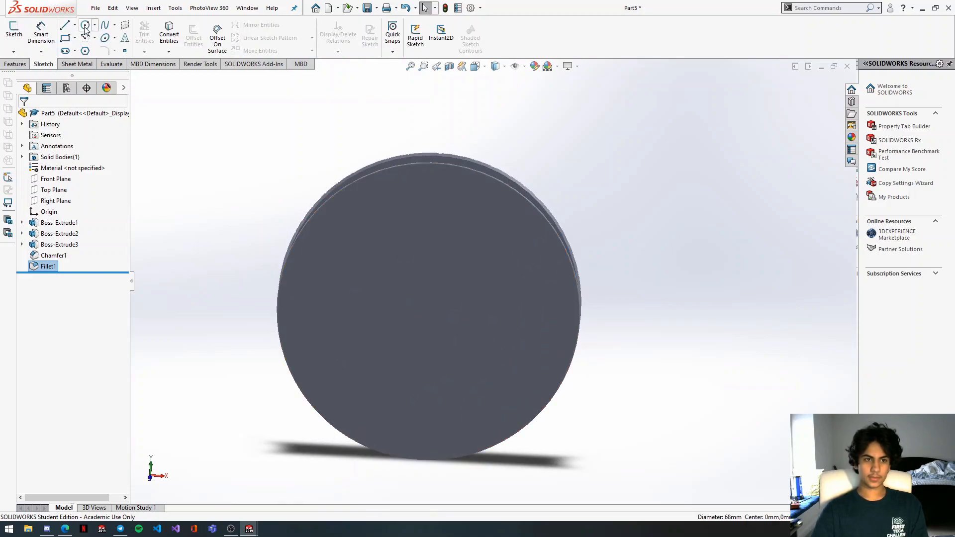
left_click(85, 24)
left_click(485, 283)
left_click(429, 311)
left_click(479, 351)
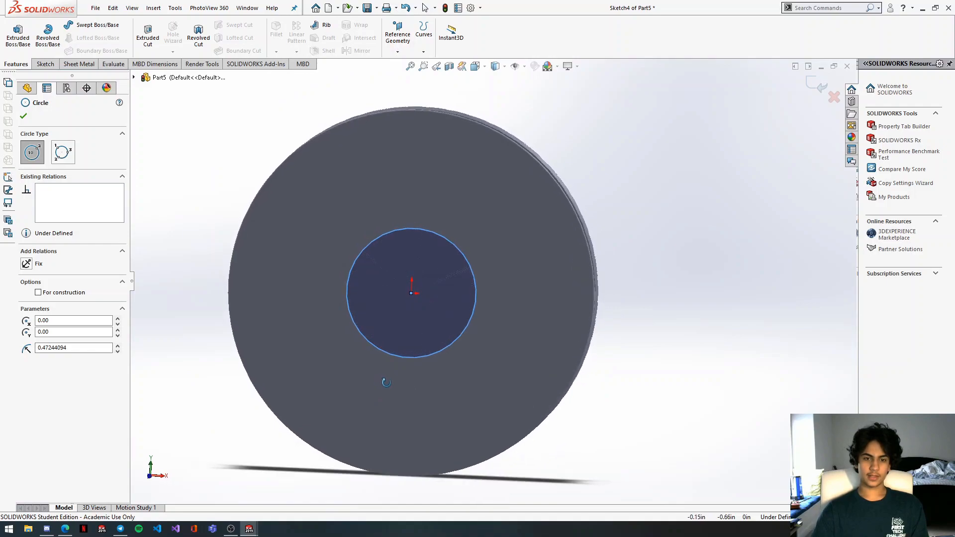
Set the flange circle's radius to 0.62992126 in and cut-extrude it through all to form the pulley's bore.
left_click(74, 347)
type("1")
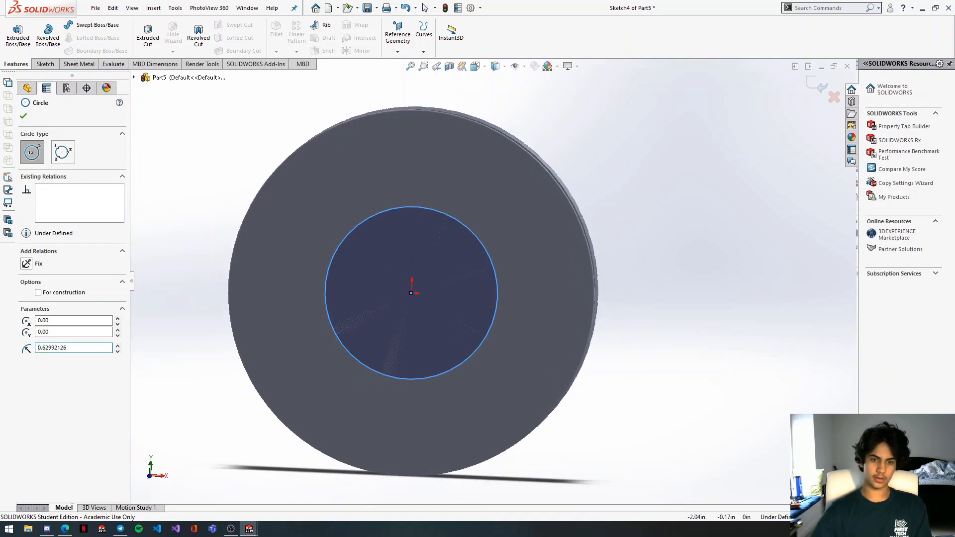
left_click(148, 38)
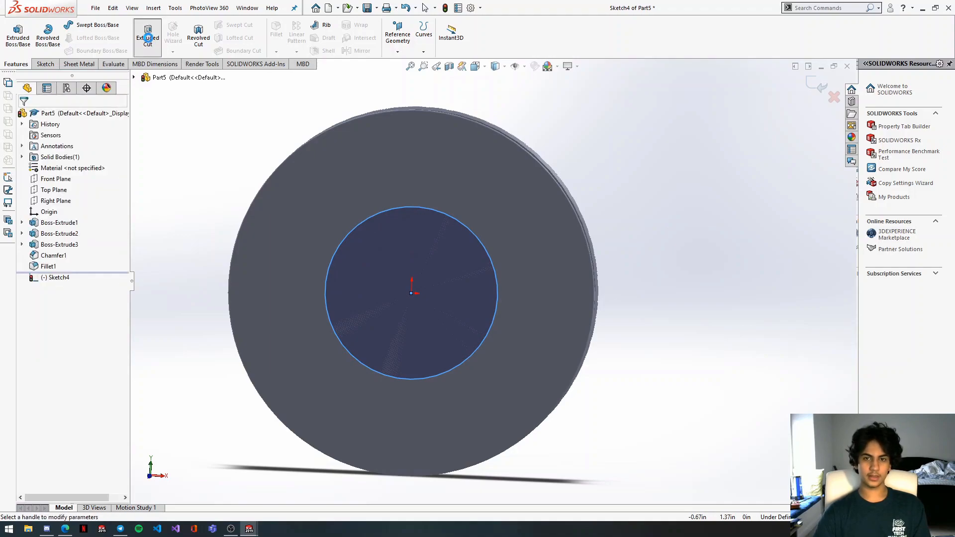
middle_click_drag(482, 291, 409, 276)
left_click(45, 177)
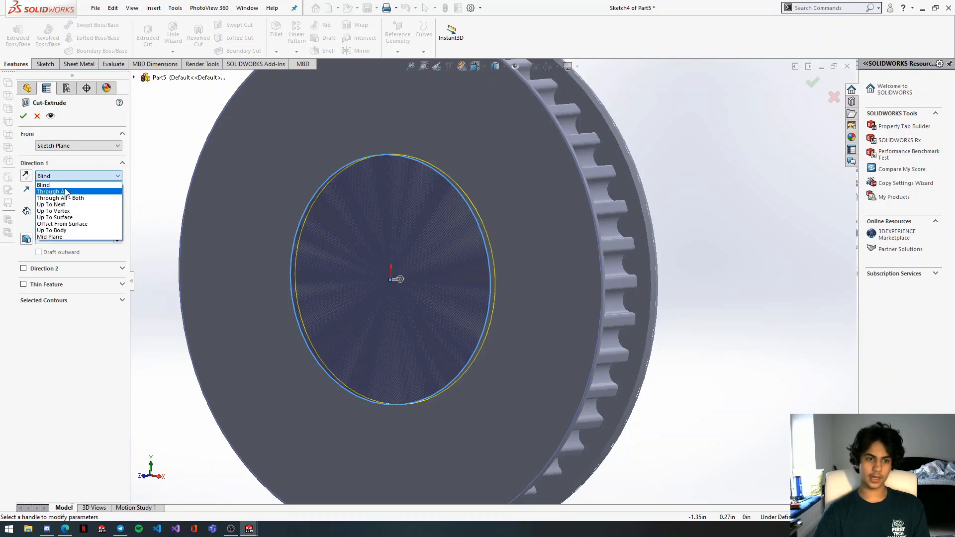
left_click(66, 192)
left_click(23, 117)
Sketch an origin-centred circle with a 20 mm radius around the bore on the flange's outer face.
middle_click_drag(465, 309, 470, 288)
scroll(501, 305, "up", 4)
scroll(451, 280, "up", 3)
scroll(451, 280, "down", 3)
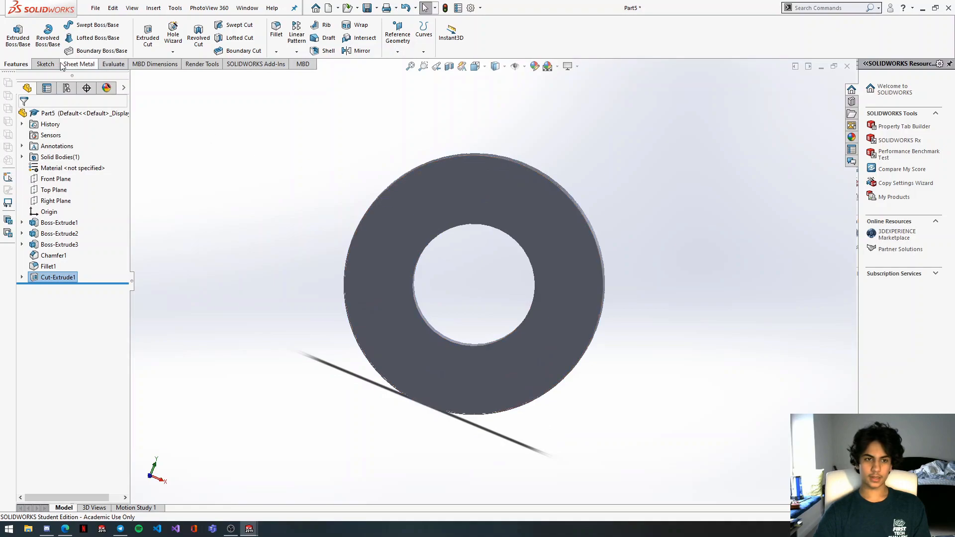
left_click(48, 65)
left_click(89, 24)
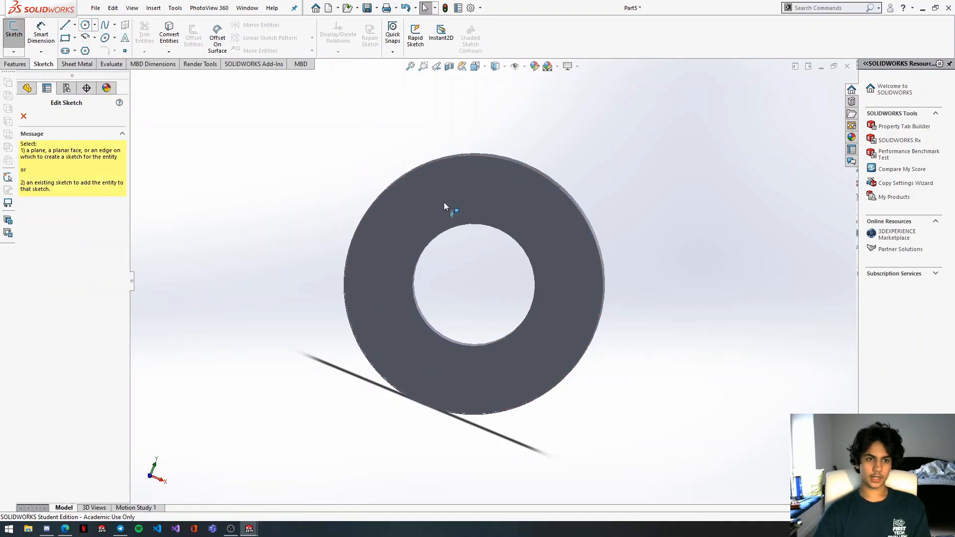
left_click(557, 264)
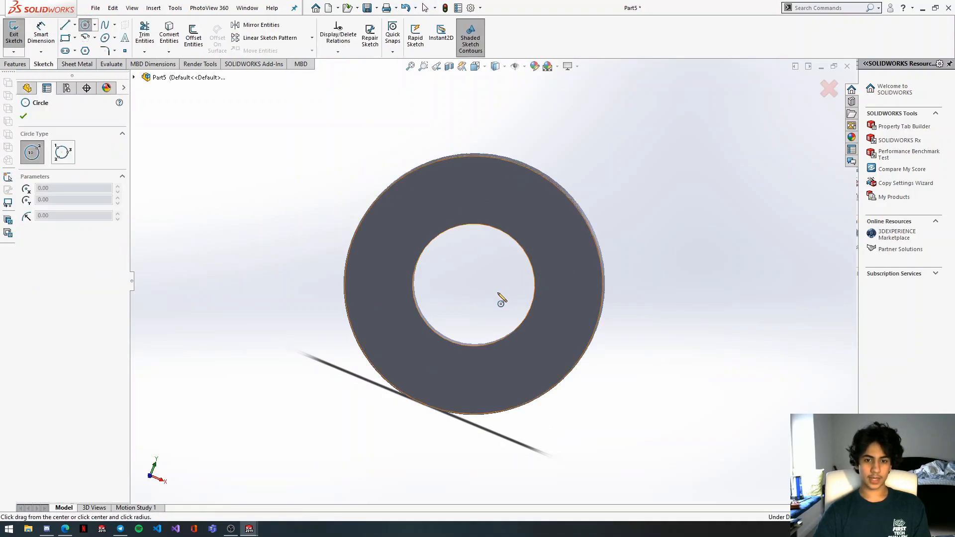
left_click(474, 285)
left_click(543, 335)
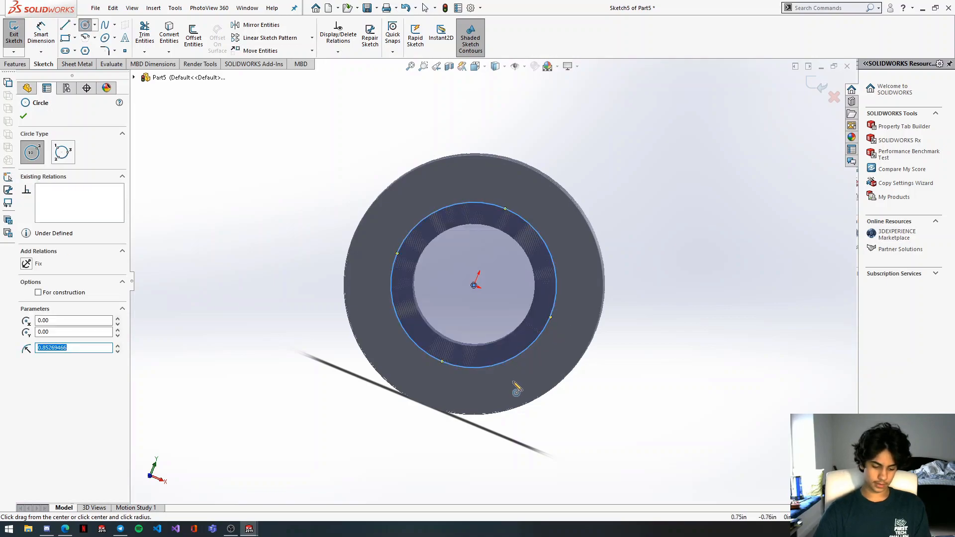
type("2")
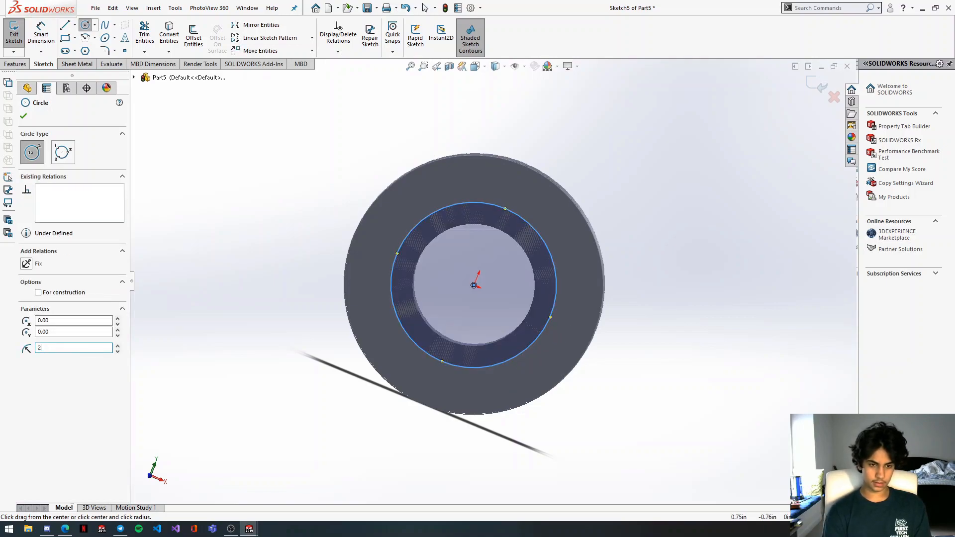
type("0mm")
key("Return")
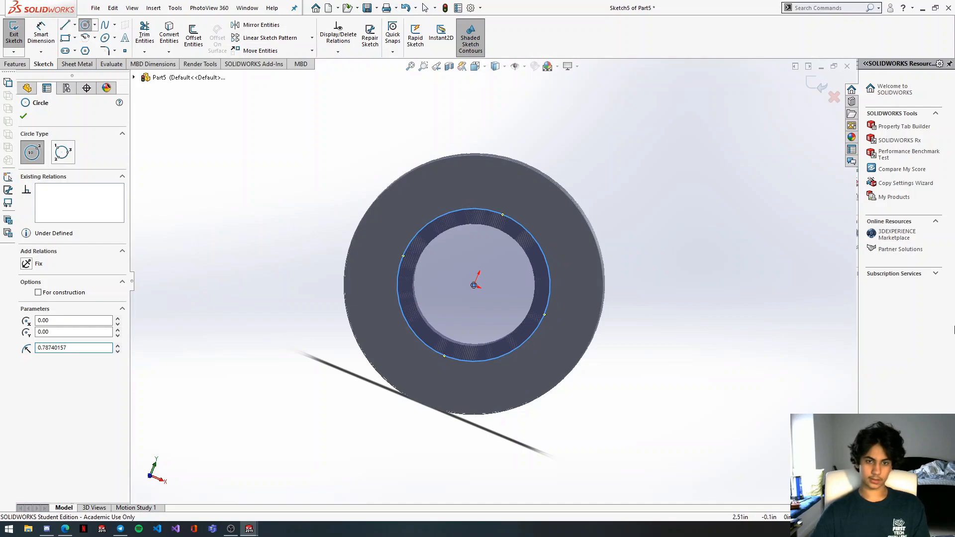
Cut-extrude the circle blind to a depth of 0.03937008 in to form a recess around the bore.
left_click(23, 66)
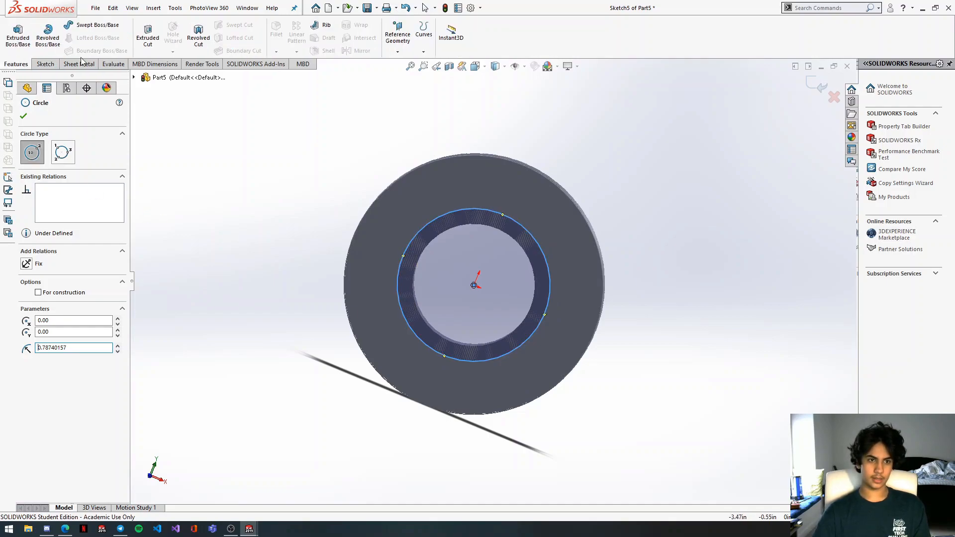
left_click(149, 40)
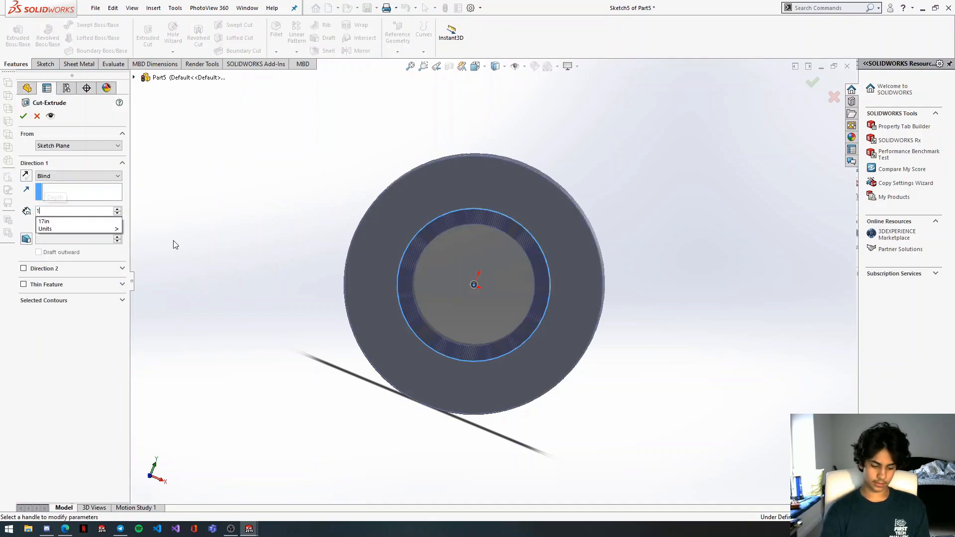
scroll(501, 261, "down", 4)
middle_click_drag(500, 262, 426, 255)
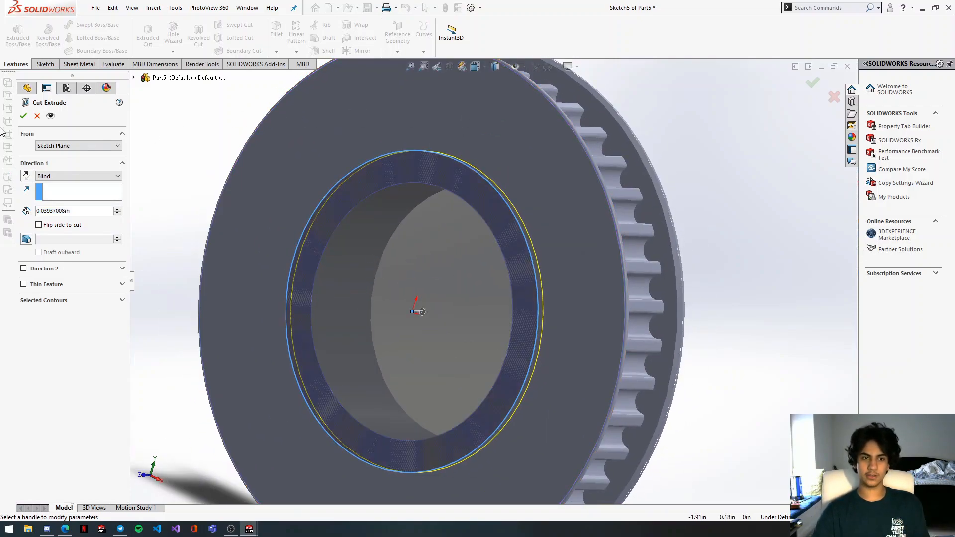
left_click(27, 117)
scroll(484, 313, "up", 4)
scroll(482, 311, "down", 1)
mouse_move(481, 310)
middle_mouse_down()
mouse_move(477, 274)
mouse_move(512, 321)
mouse_move(476, 324)
middle_mouse_up()
scroll(477, 324, "up", 4)
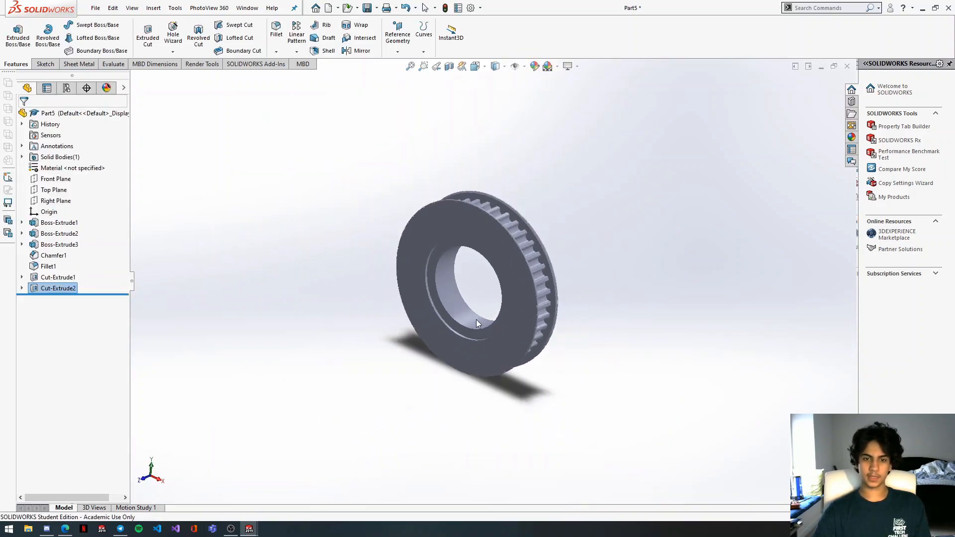
Save the part as 40T Pulley in the Part folder of Drivetrain Tutorial.
key("ctrl+s")
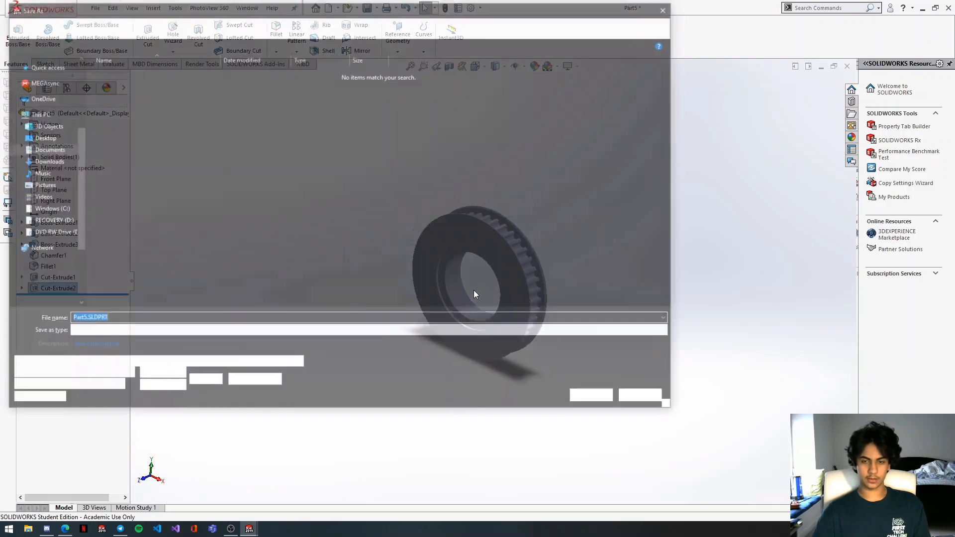
type("39")
key("BackSpace")
key("BackSpace")
type("40")
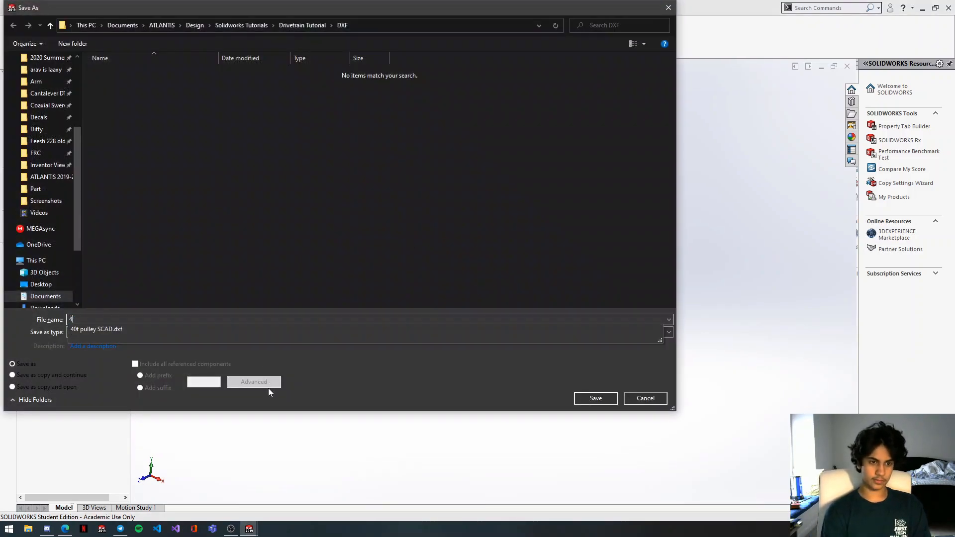
left_click(298, 26)
left_click(148, 94)
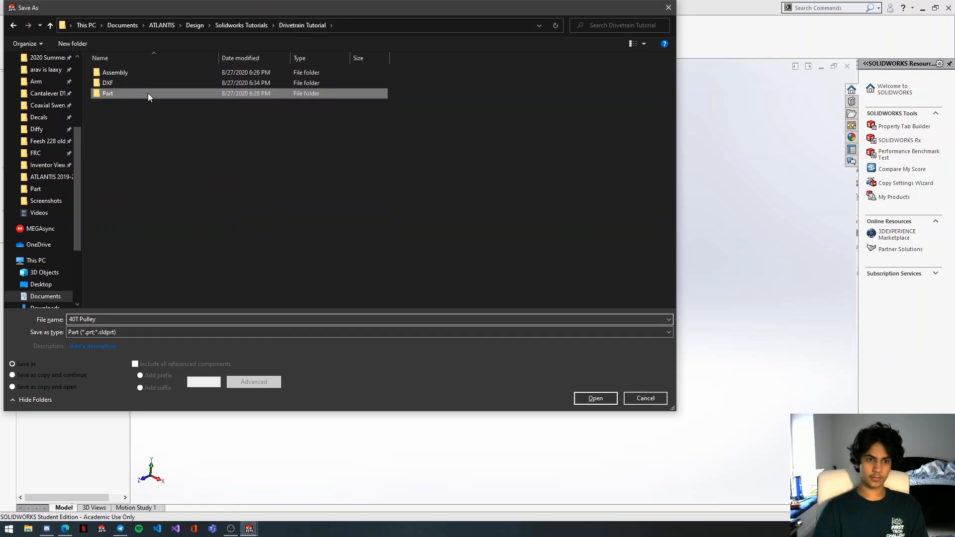
double_click(148, 94)
left_click(596, 398)
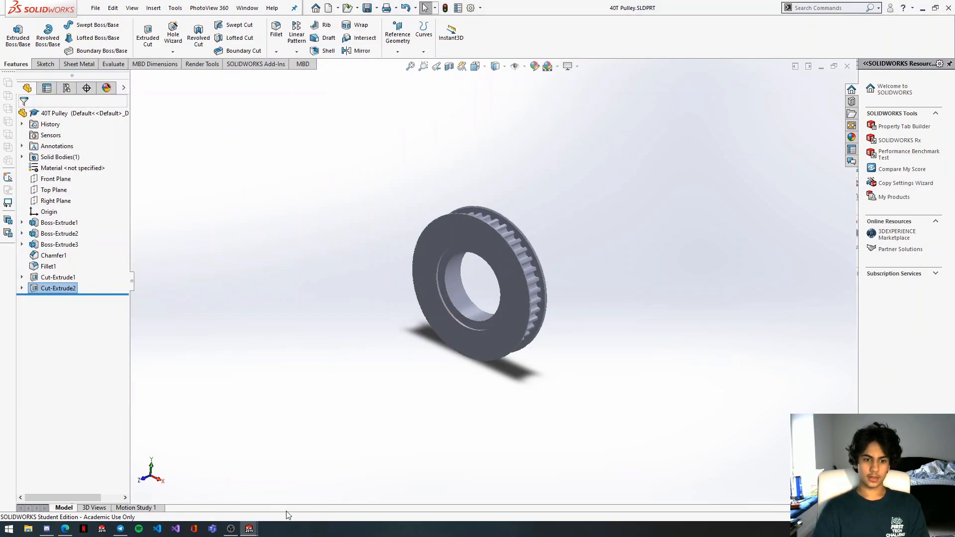
Switch to the Assem1 document and create a new assembly.
mouse_move(249, 529)
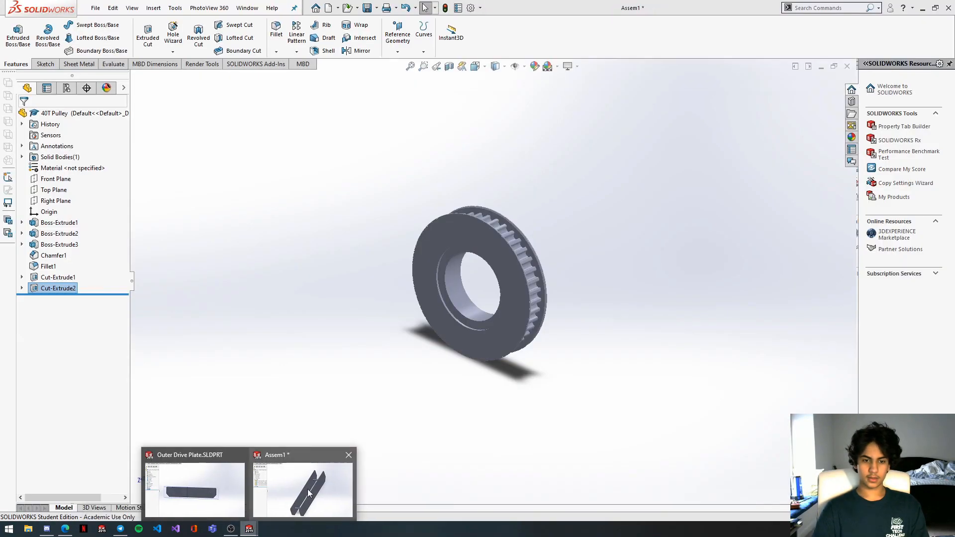
left_click(318, 486)
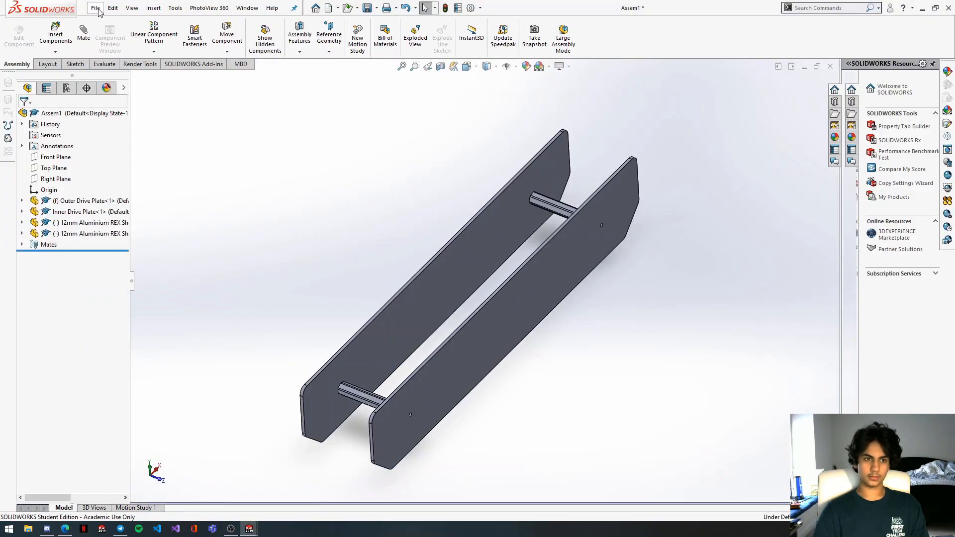
left_click(95, 8)
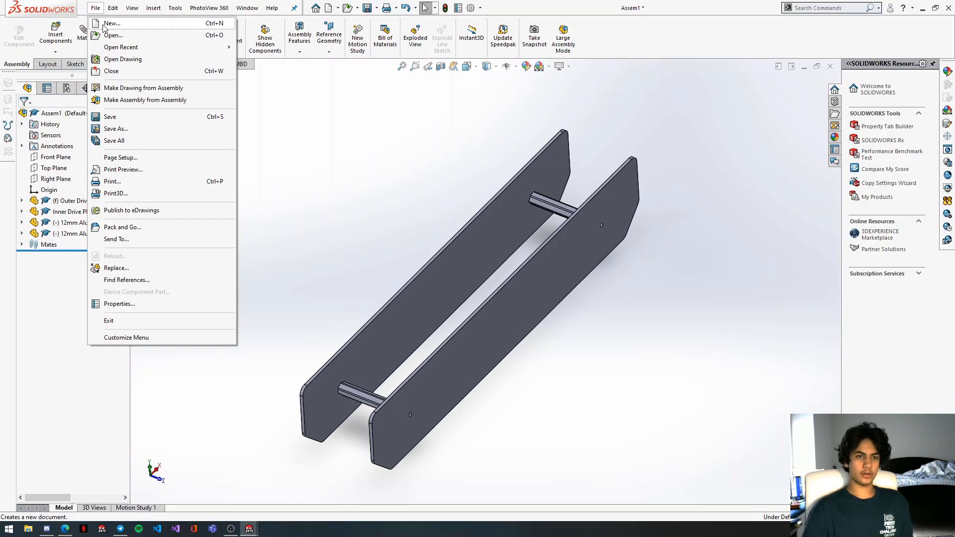
left_click(111, 24)
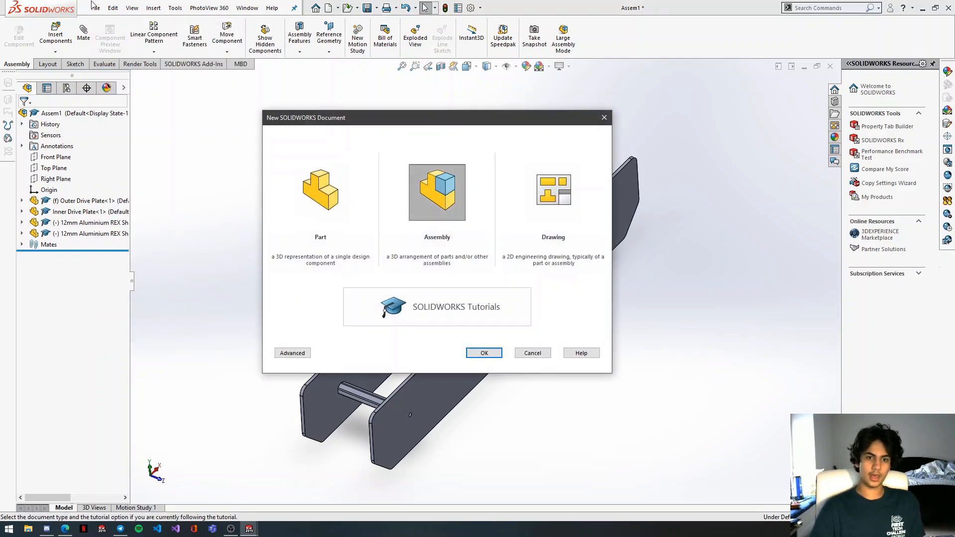
left_click(482, 352)
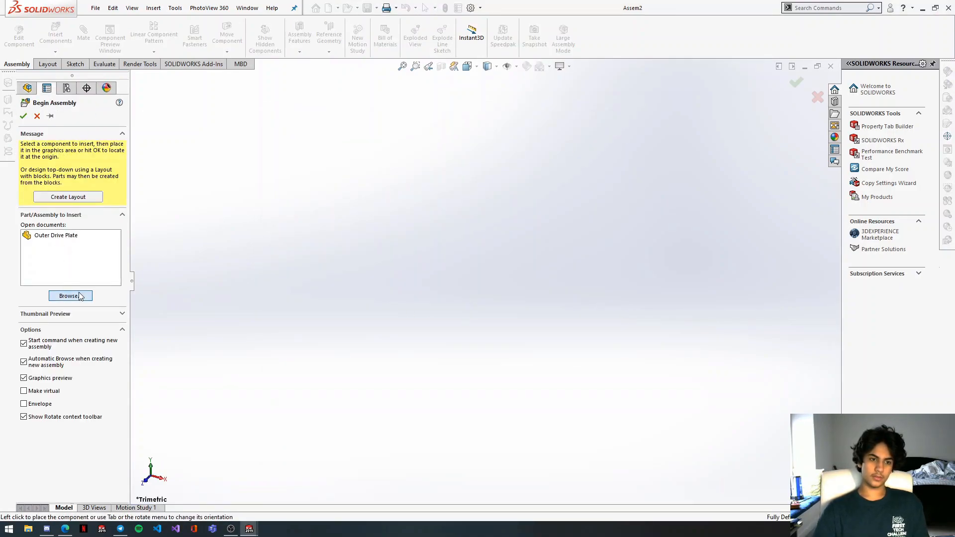
Insert Left Slant Mecanum.SLDASM from the Drivetrain Tutorial Assembly folder as the first component.
left_click(70, 296)
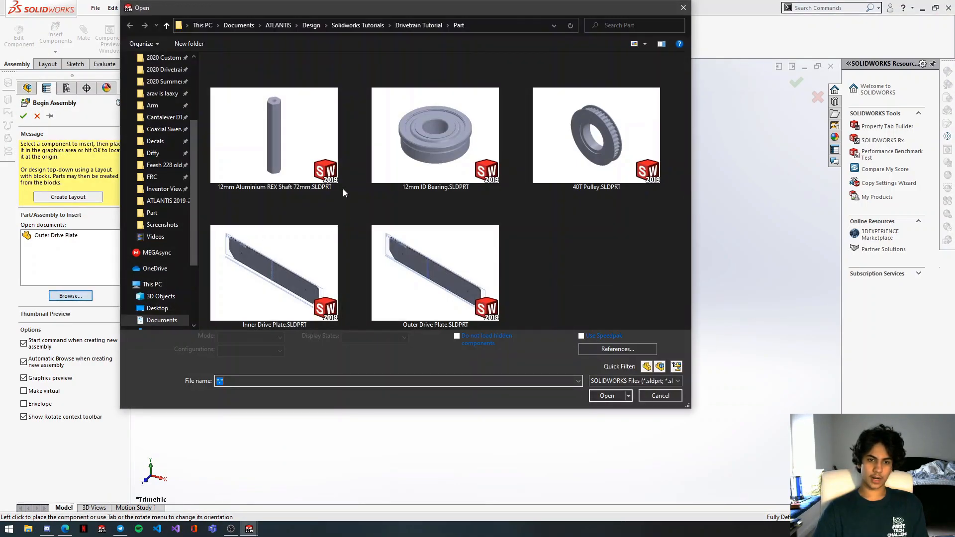
left_click(422, 151)
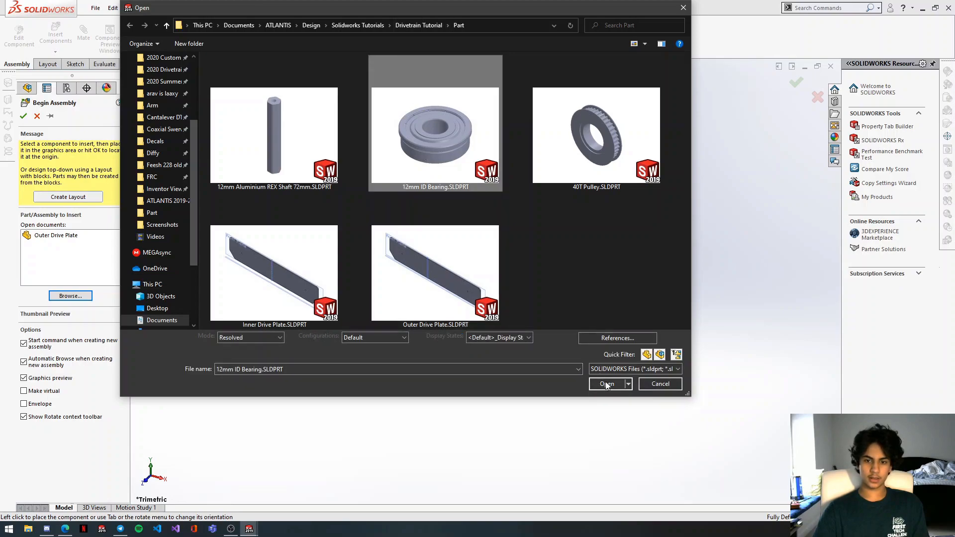
left_click(418, 25)
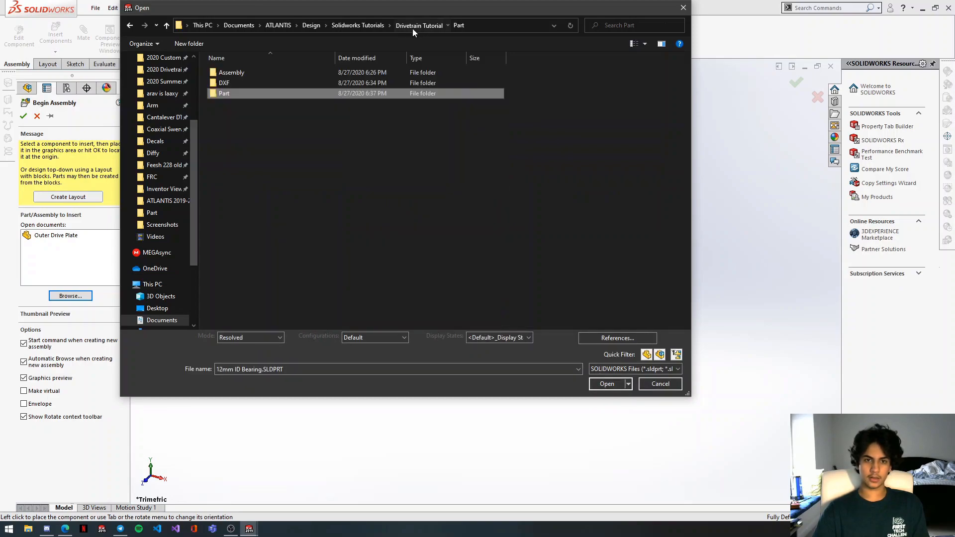
double_click(284, 74)
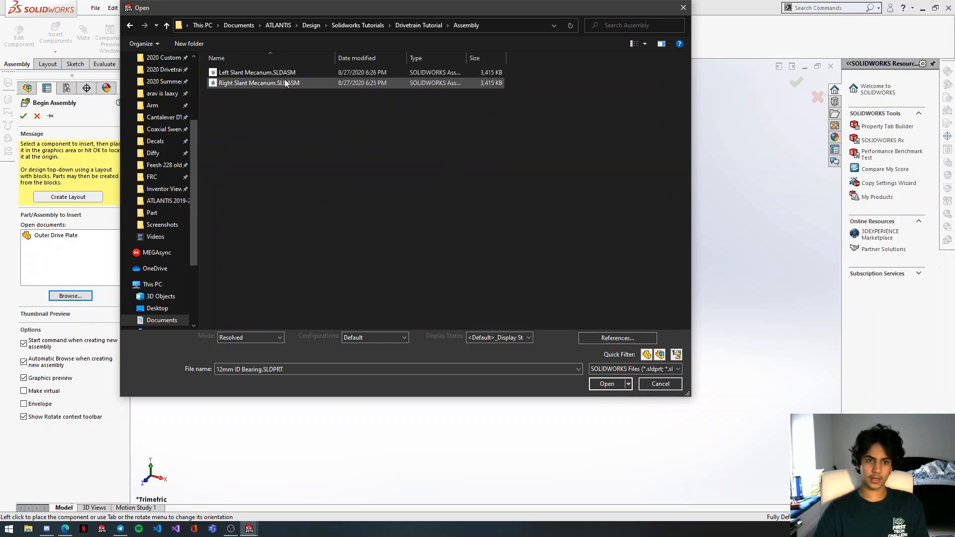
double_click(278, 73)
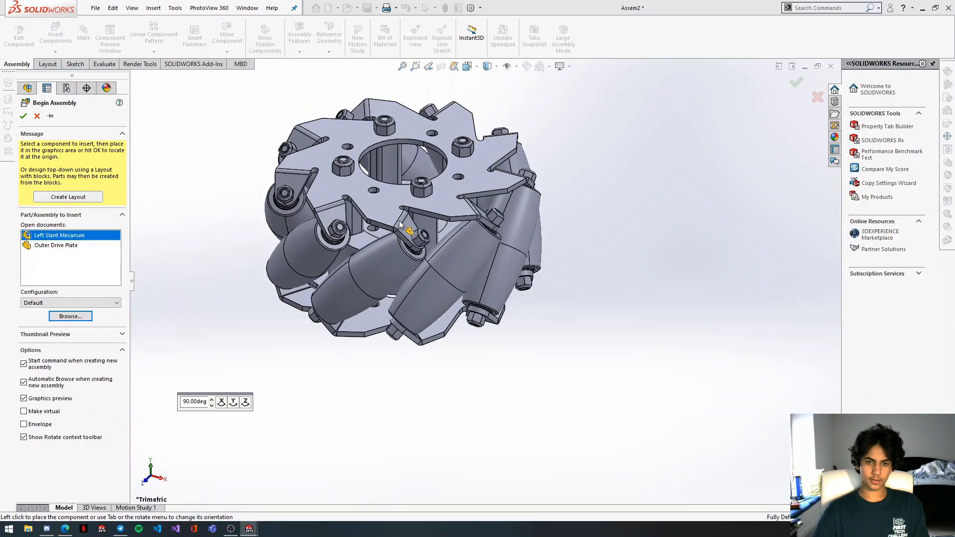
left_click(401, 215)
Insert the 40T Pulley part into the assembly beside the mecanum wheel's side plate.
left_click(57, 30)
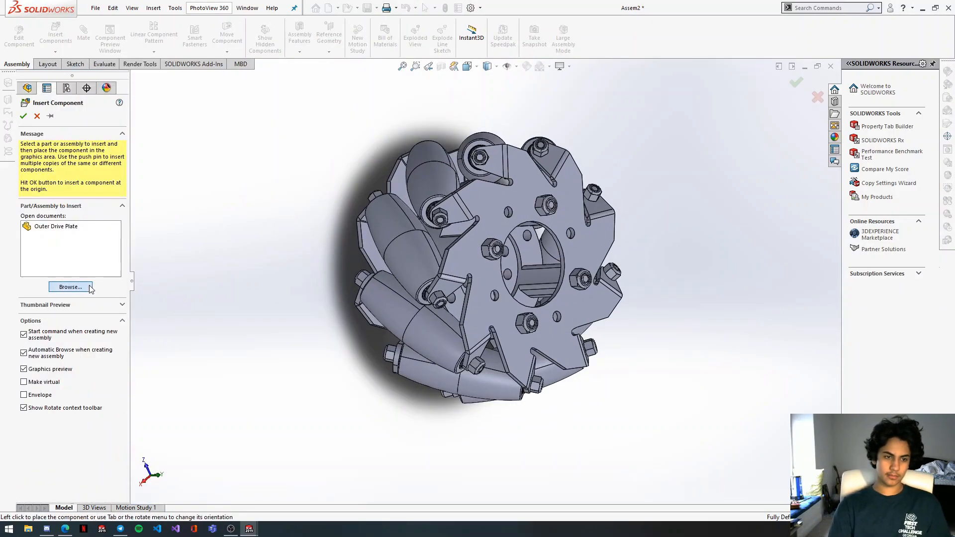
left_click(70, 287)
double_click(561, 164)
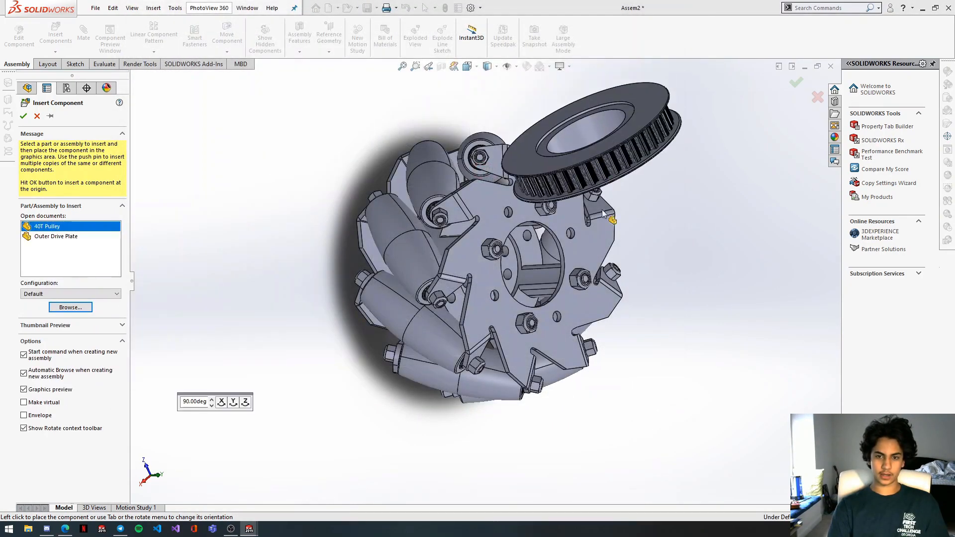
left_click(636, 267)
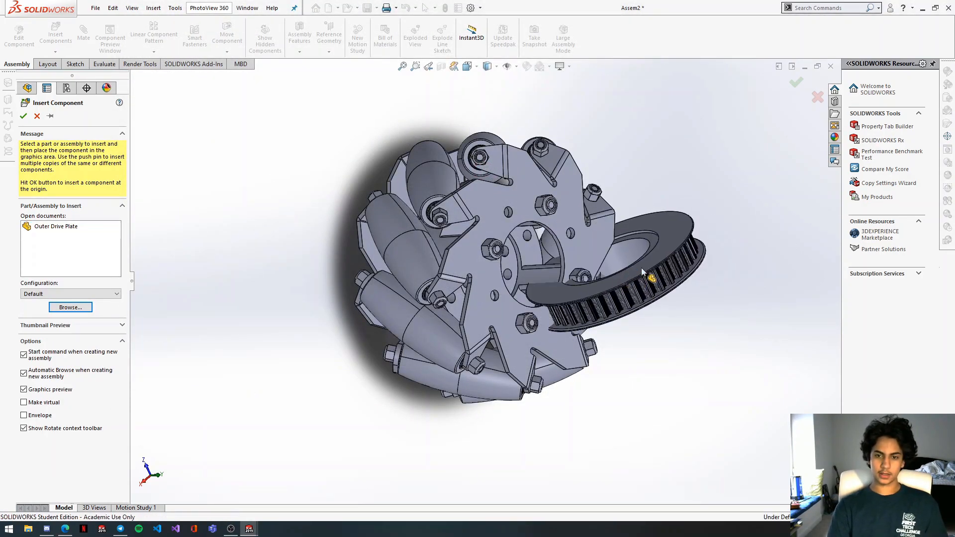
Examine the bolts and holes of the wheel's side plate and the adjacent pulley's flange face.
scroll(635, 264, "down", 5)
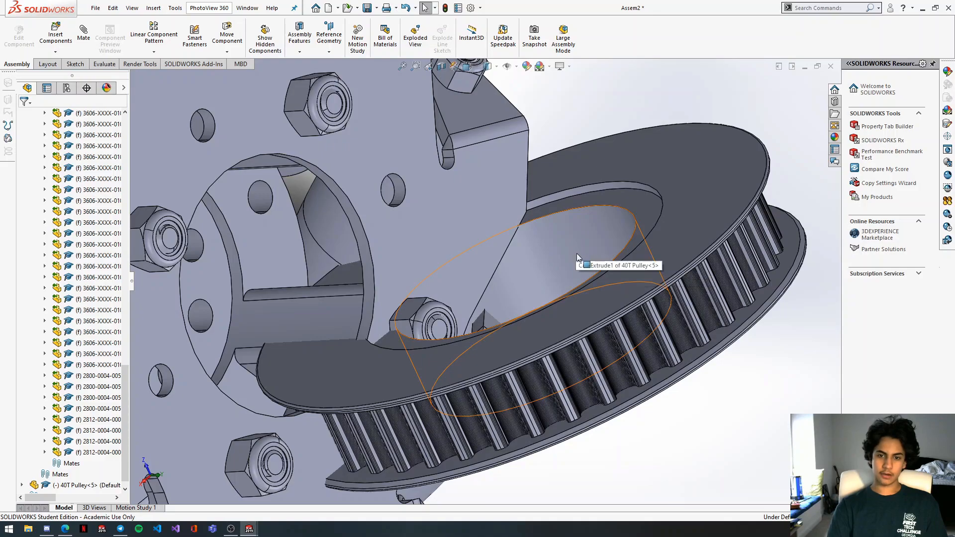
scroll(538, 258, "up", 6)
scroll(427, 219, "down", 2)
scroll(427, 229, "down", 5)
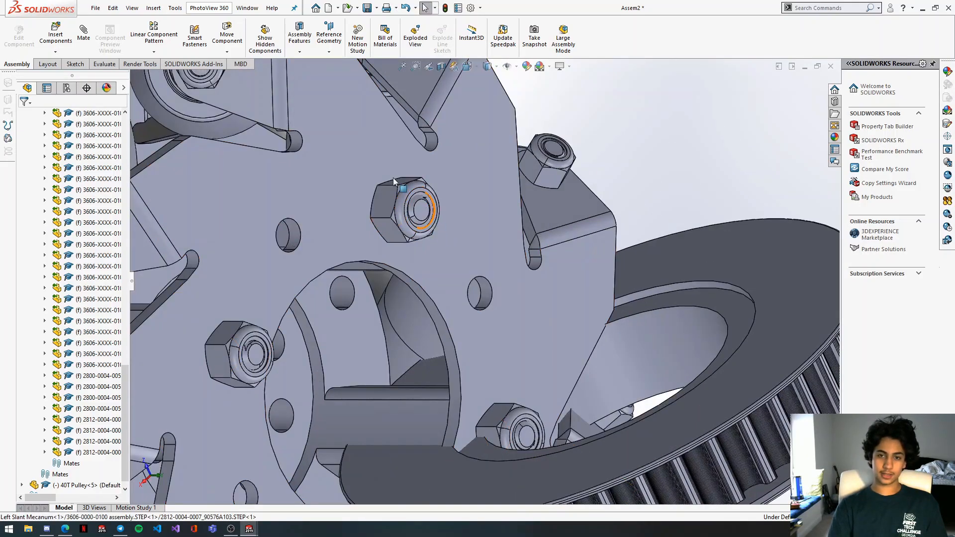
middle_click_drag(473, 213, 518, 221)
scroll(520, 223, "up", 2)
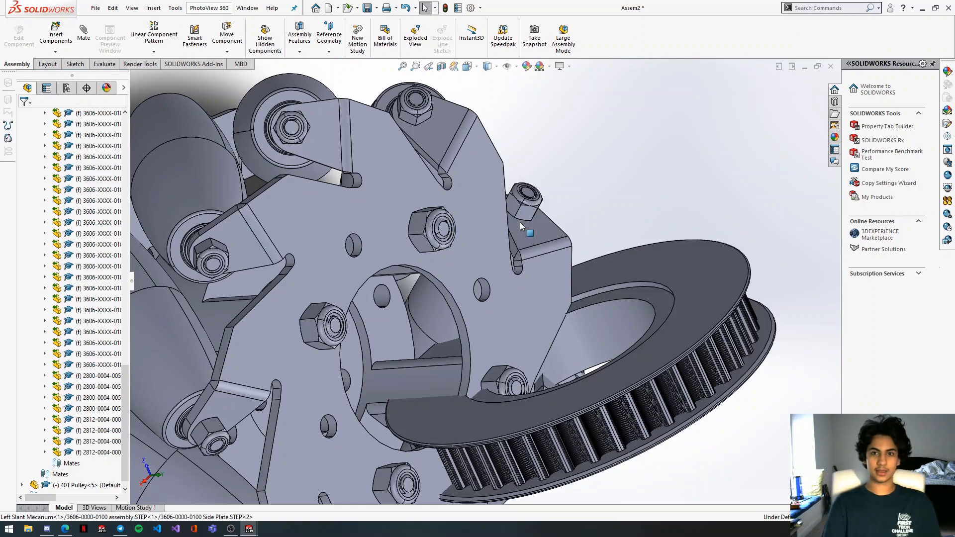
scroll(520, 222, "up", 1)
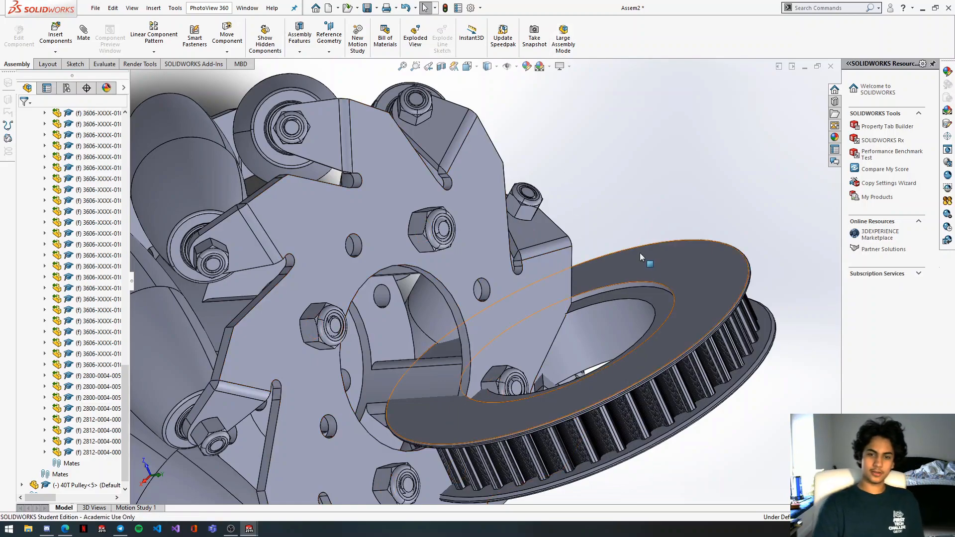
scroll(652, 274, "down", 2)
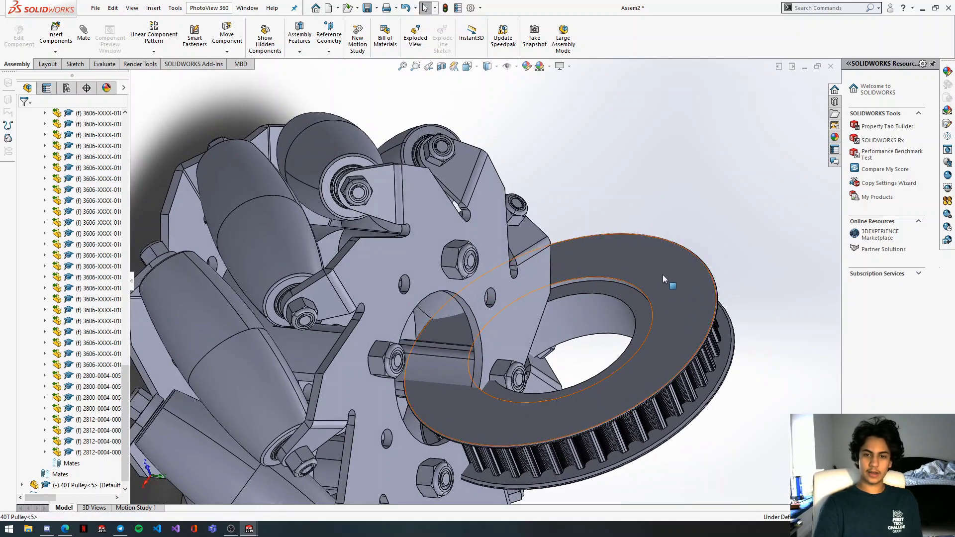
Mate the 40T Pulley's outer flange face coincident with the mecanum wheel's side plate face.
left_click_drag(673, 255, 723, 247)
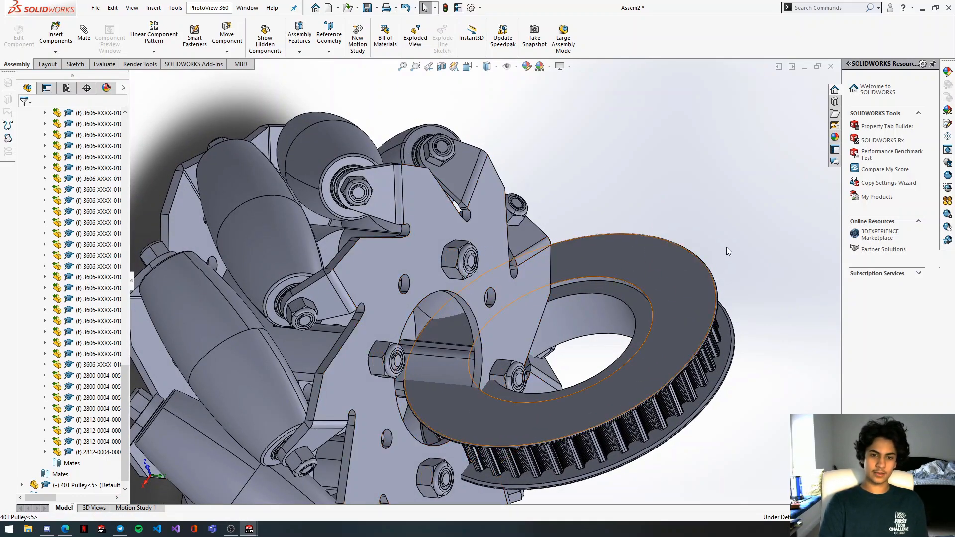
middle_click_drag(673, 301, 776, 404)
scroll(601, 360, "up", 2)
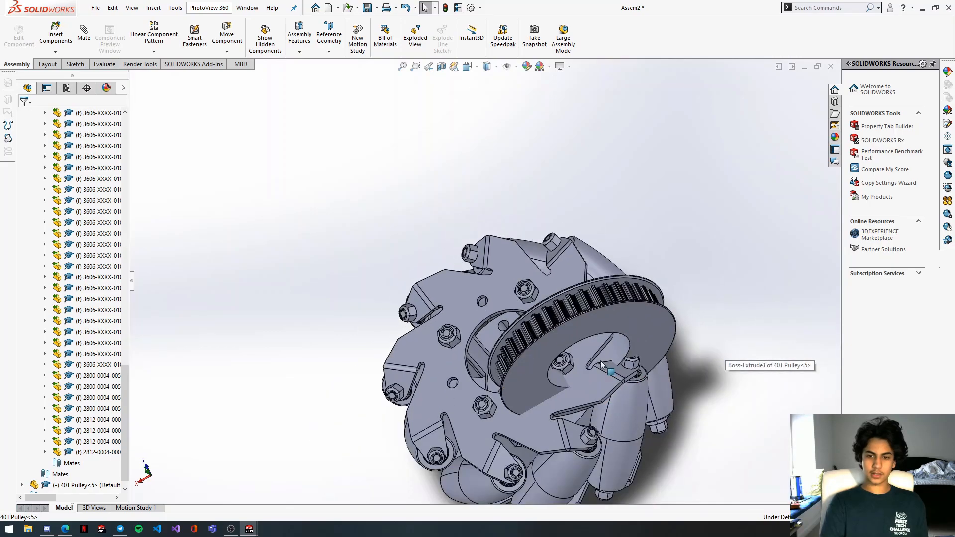
left_click(632, 330)
scroll(633, 330, "down", 3)
middle_click_drag(633, 329, 699, 390)
middle_click_drag(643, 328, 527, 183)
scroll(528, 182, "up", 6)
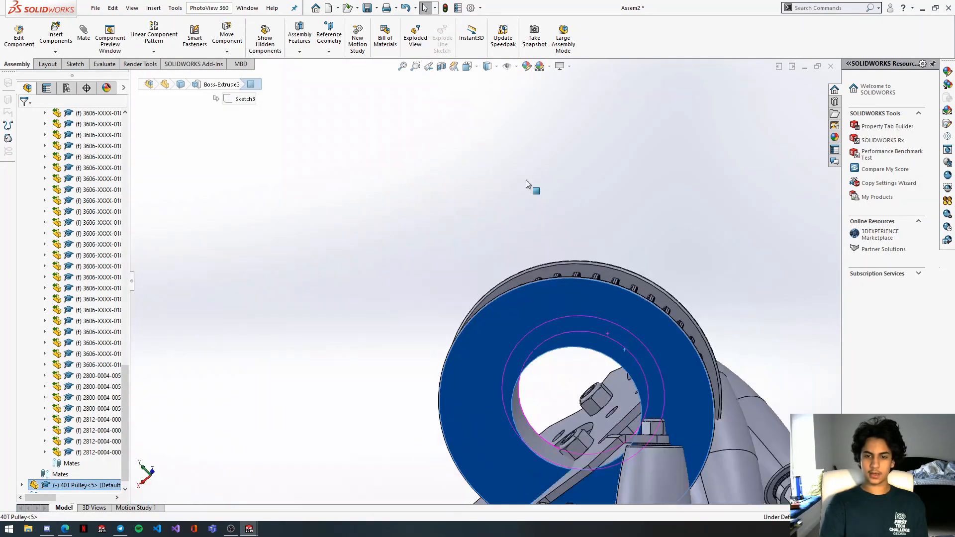
scroll(603, 377, "down", 4)
middle_click_drag(558, 362, 354, 385)
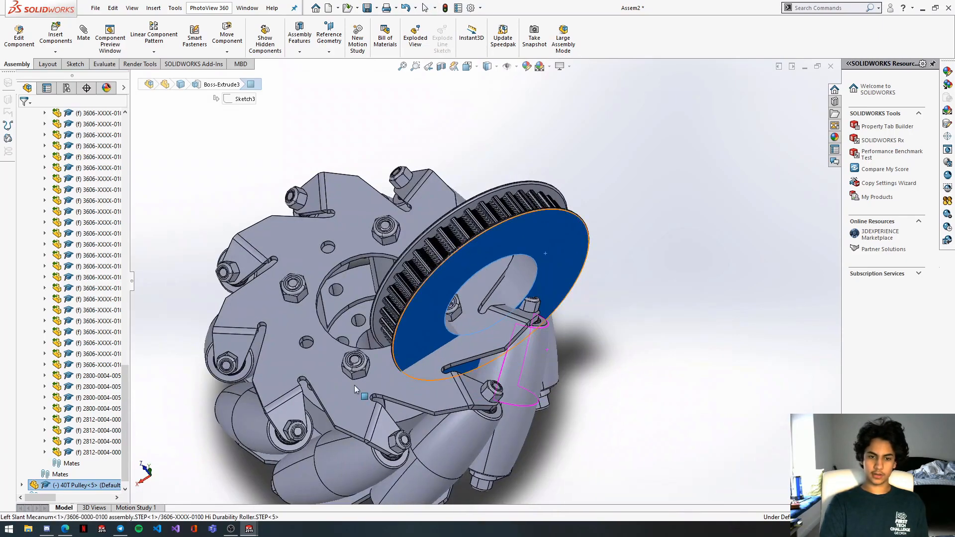
left_click(288, 320, "ctrl")
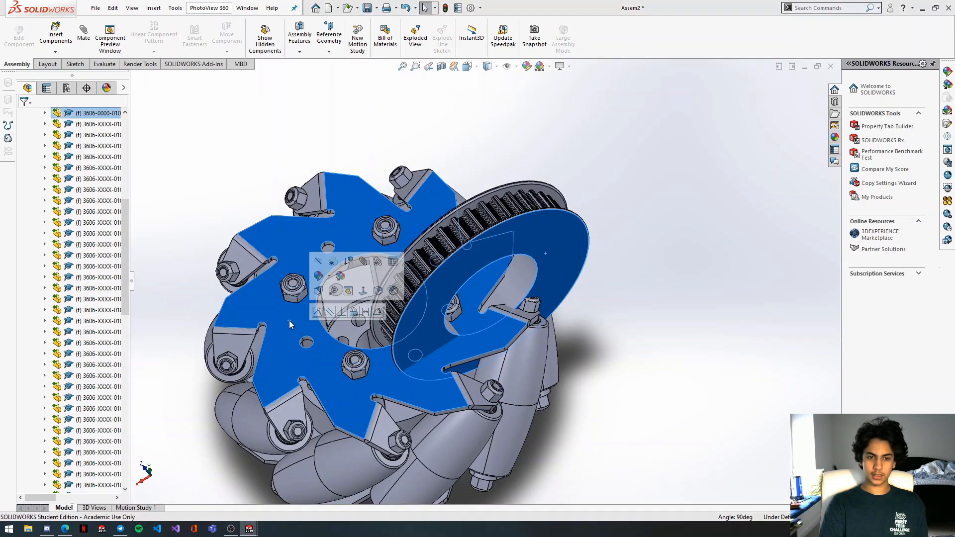
left_click(316, 313)
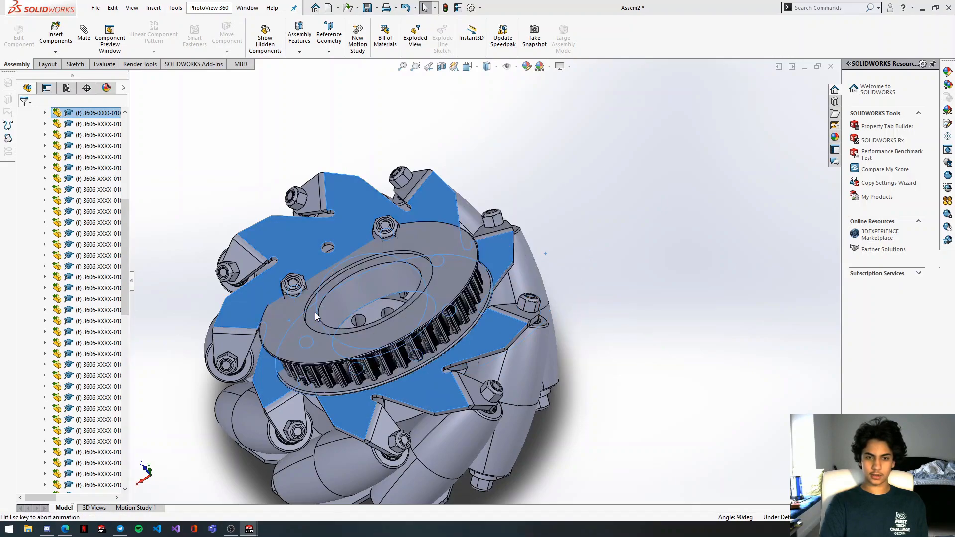
Mate the pulley's bore concentric with the side plate's large central hole.
scroll(340, 330, "down", 6)
left_click(341, 252)
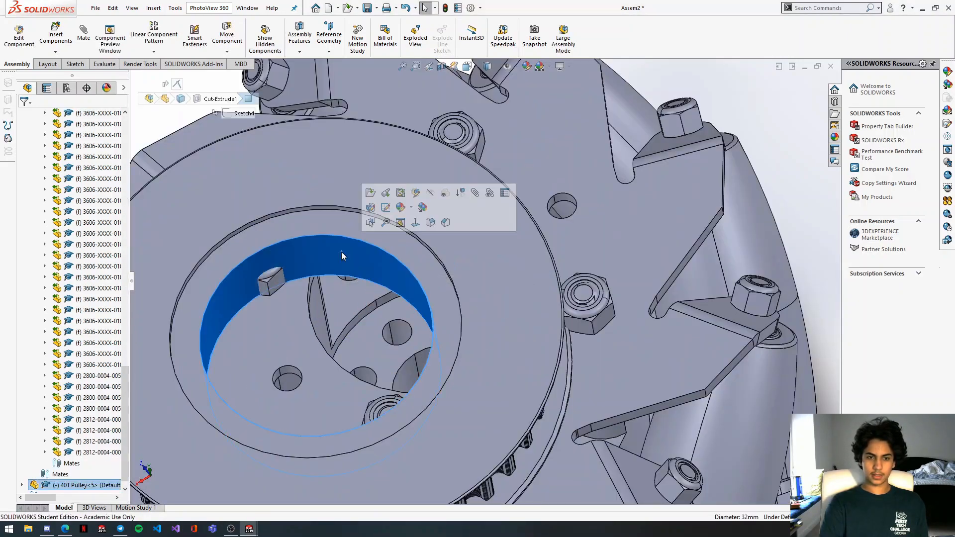
middle_click_drag(290, 304, 304, 312)
left_click(304, 312, "ctrl")
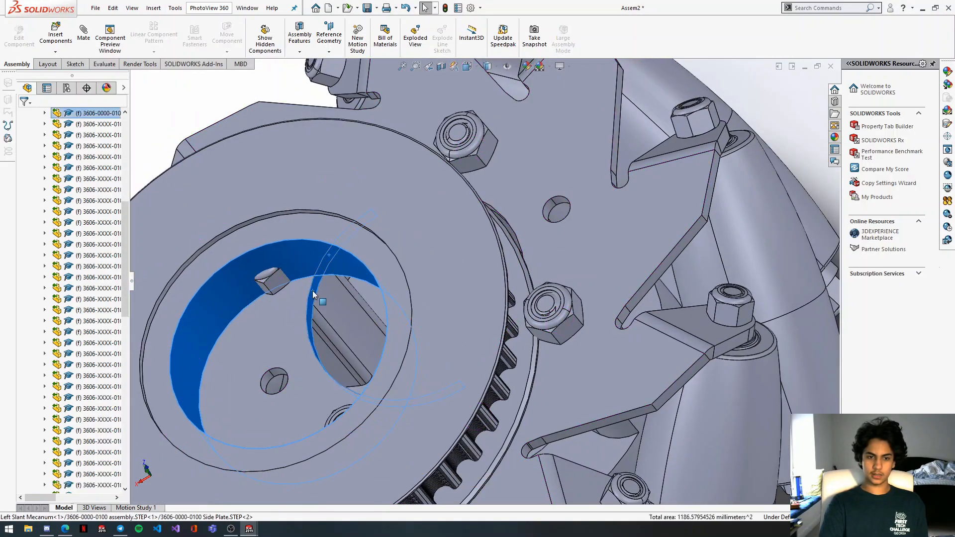
left_click(377, 283)
scroll(535, 318, "up", 3)
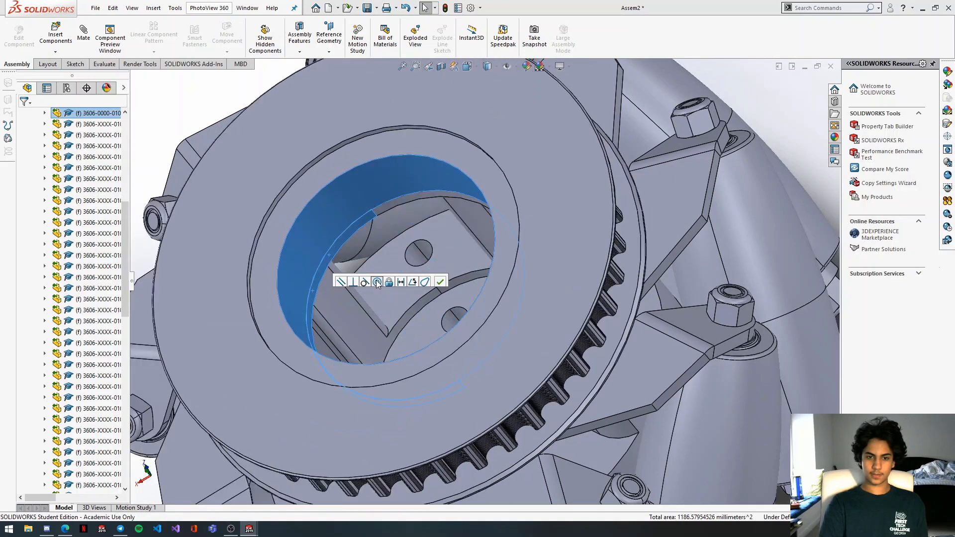
Save the assembly as Left Mecanum Assembly in the Drivetrain Tutorial Assembly folder.
scroll(540, 298, "up", 4)
middle_click_drag(540, 297, 518, 268)
right_click(506, 249)
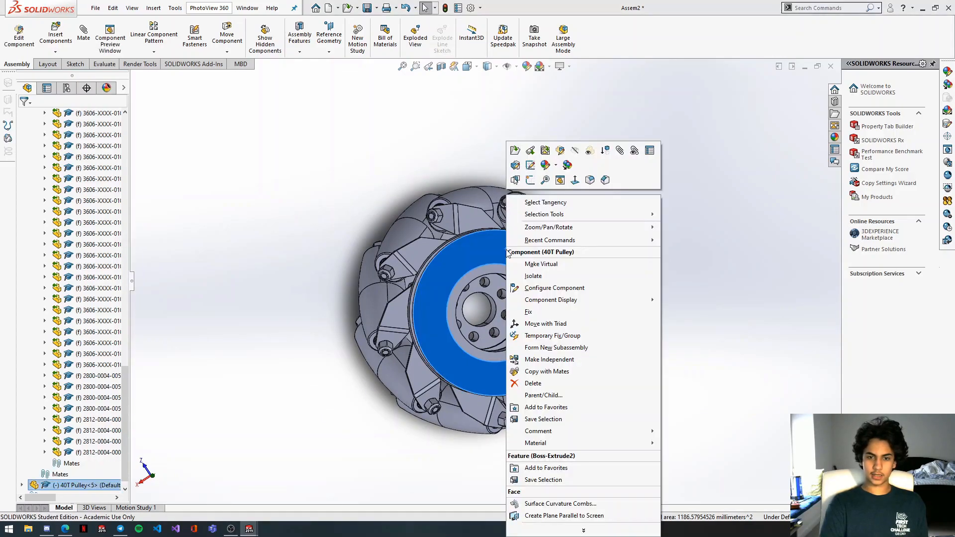
left_click(560, 151)
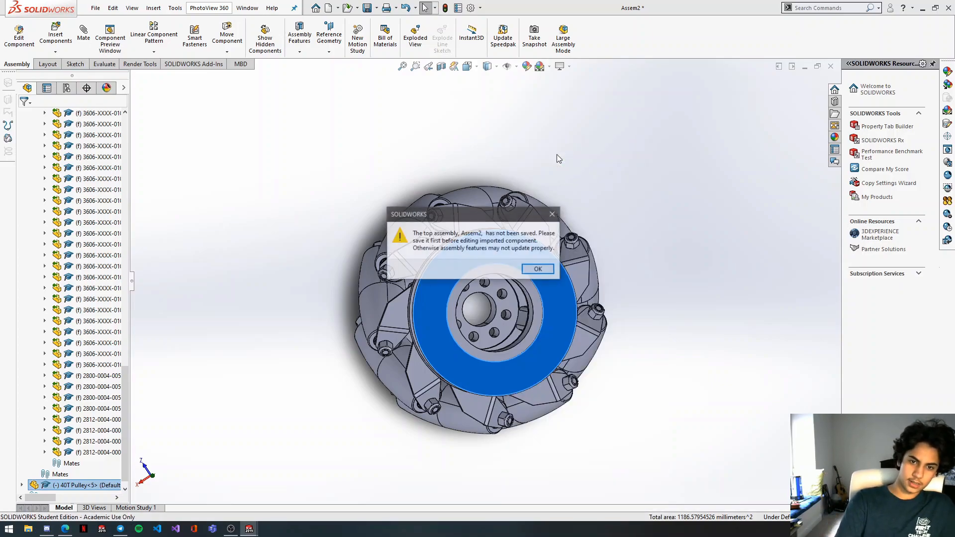
left_click(537, 268)
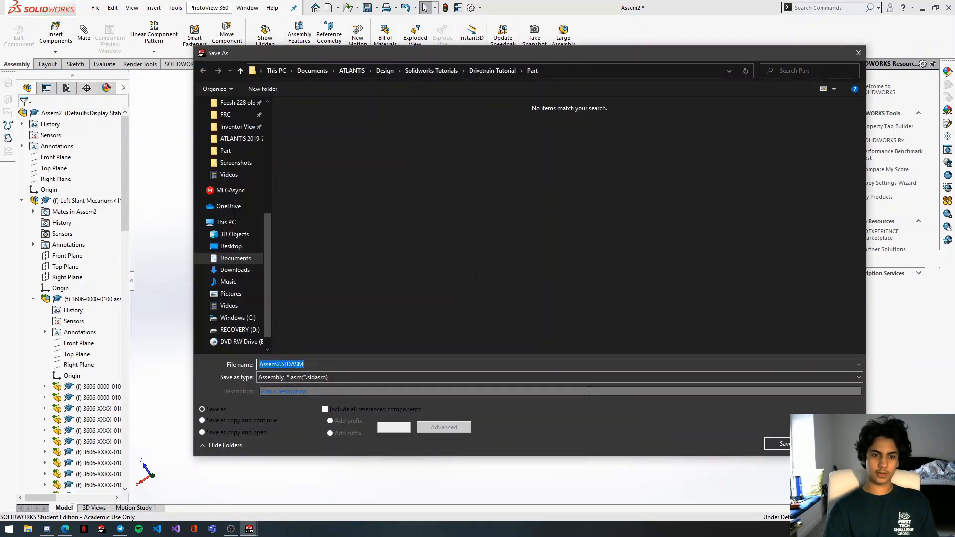
key("BackSpace")
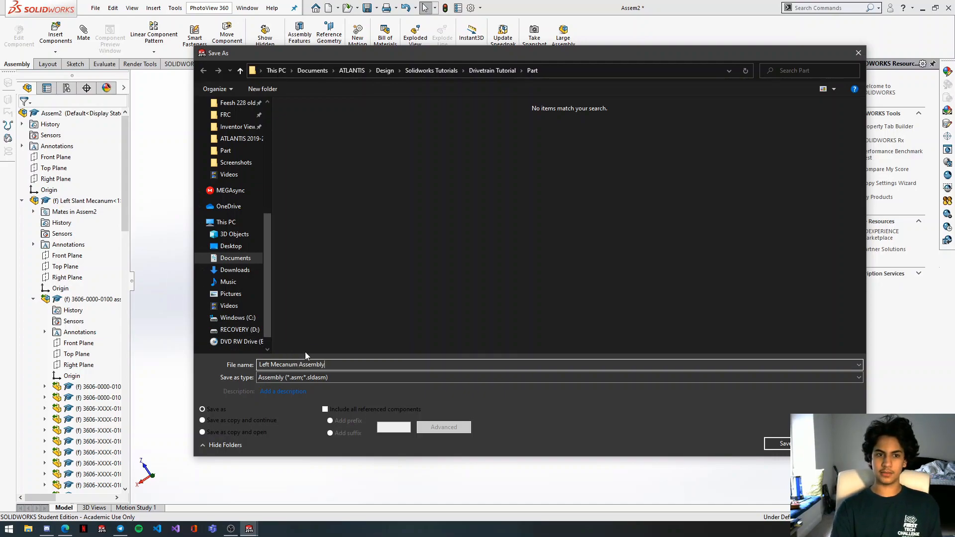
left_click(490, 70)
double_click(306, 118)
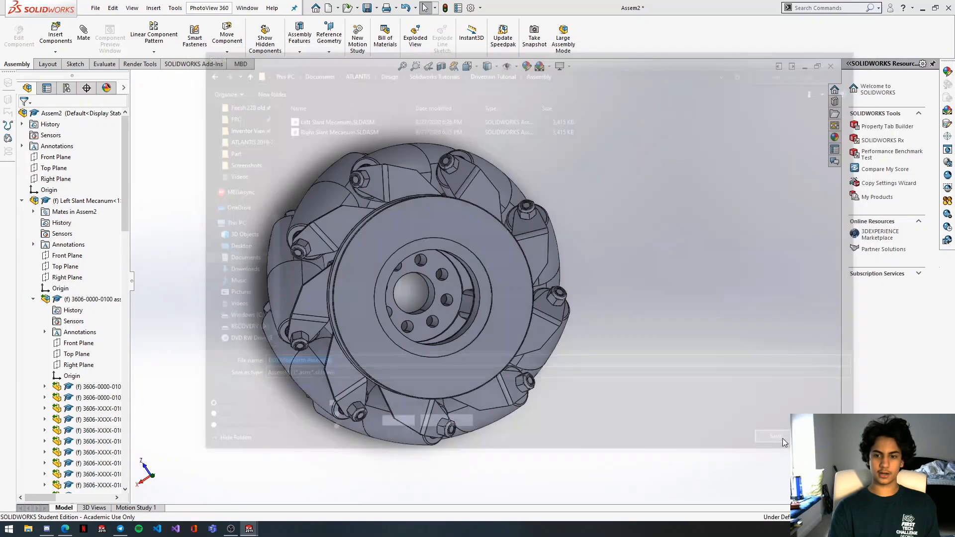
left_click(779, 443)
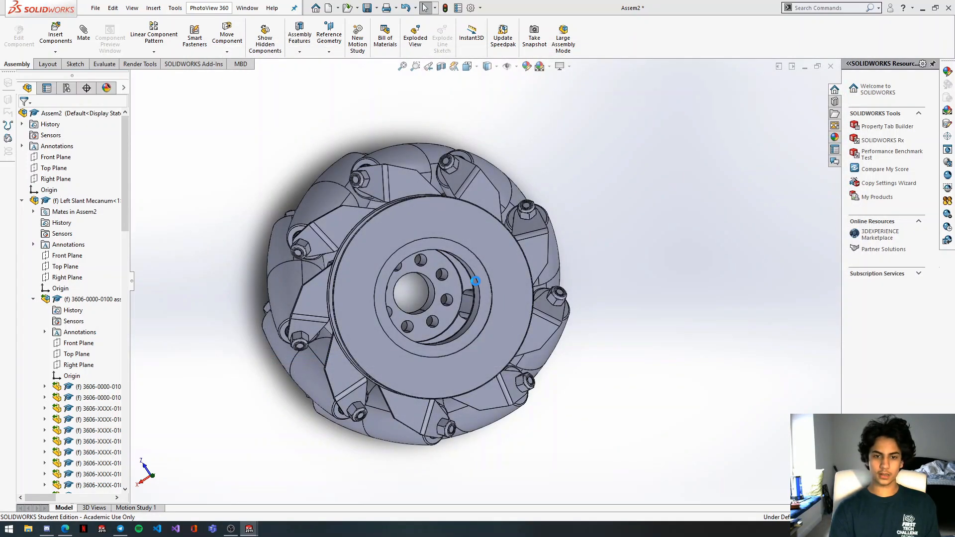
Open the 40T Pulley for in-context editing within the assembly.
scroll(490, 303, "up", 2)
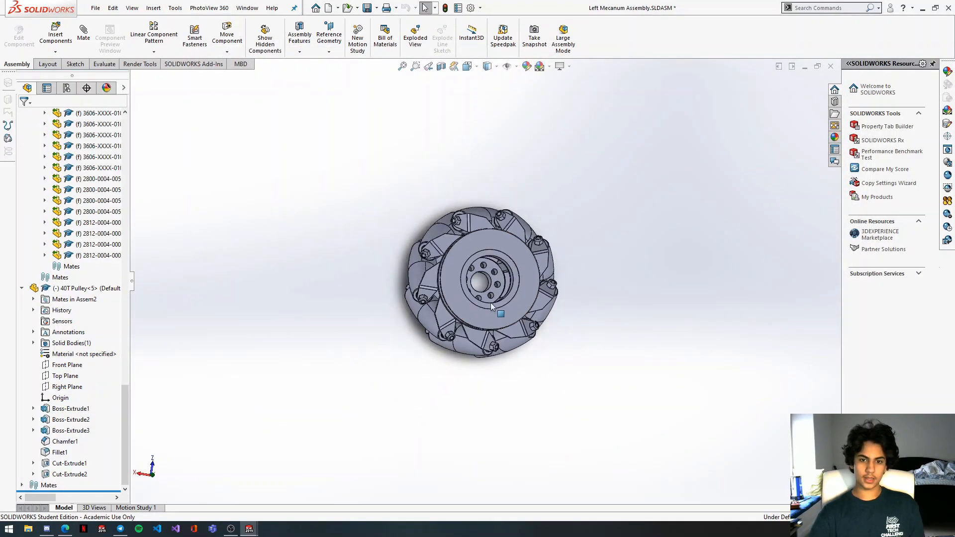
scroll(505, 300, "down", 1)
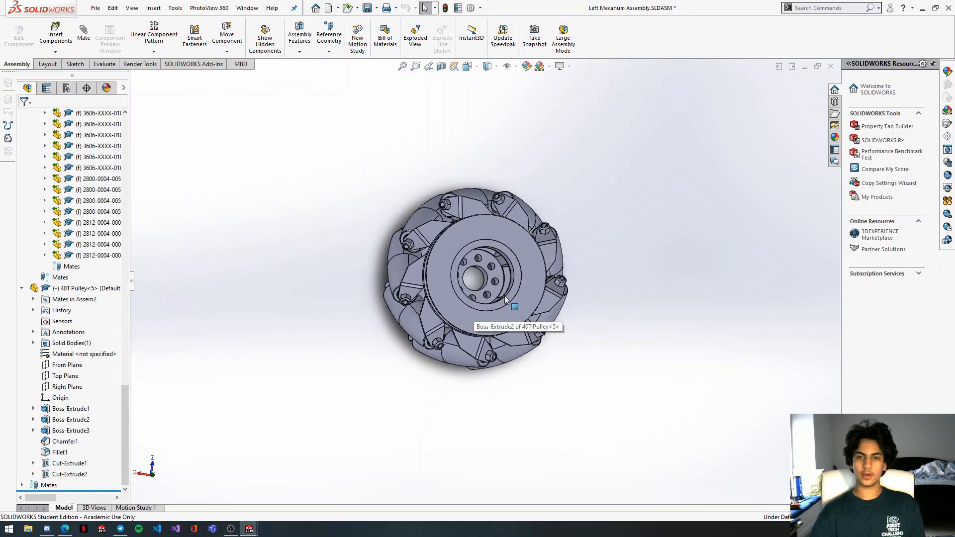
middle_click_drag(529, 273, 519, 271)
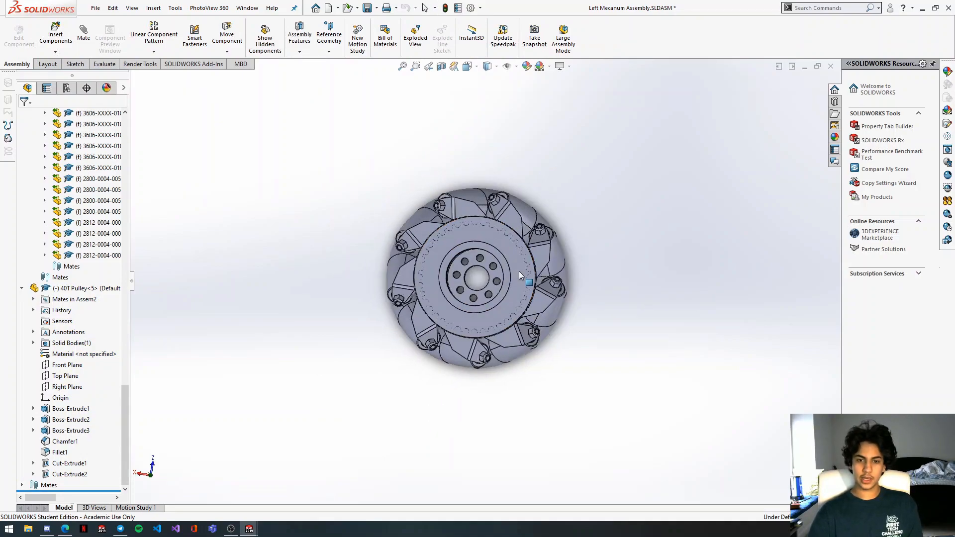
scroll(516, 264, "down", 3)
right_click(516, 261)
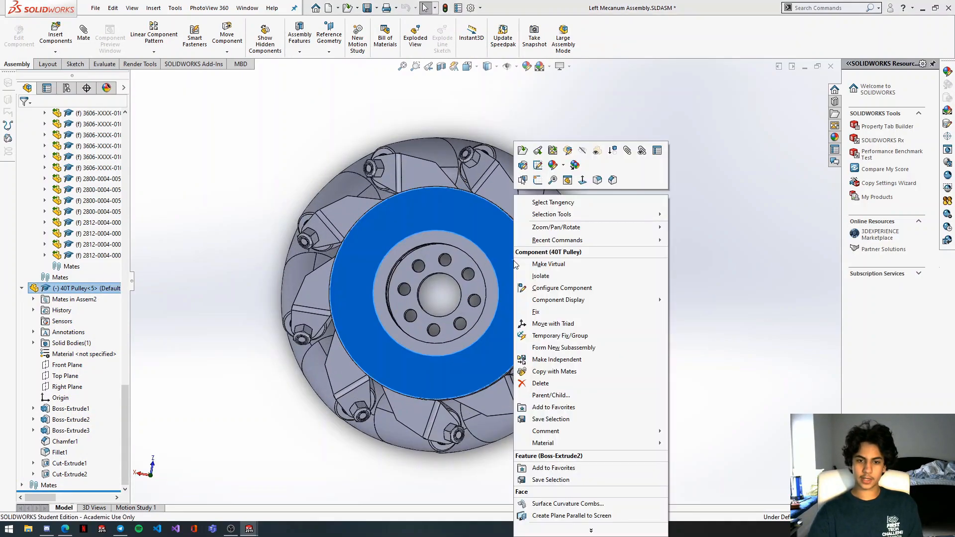
left_click(568, 150)
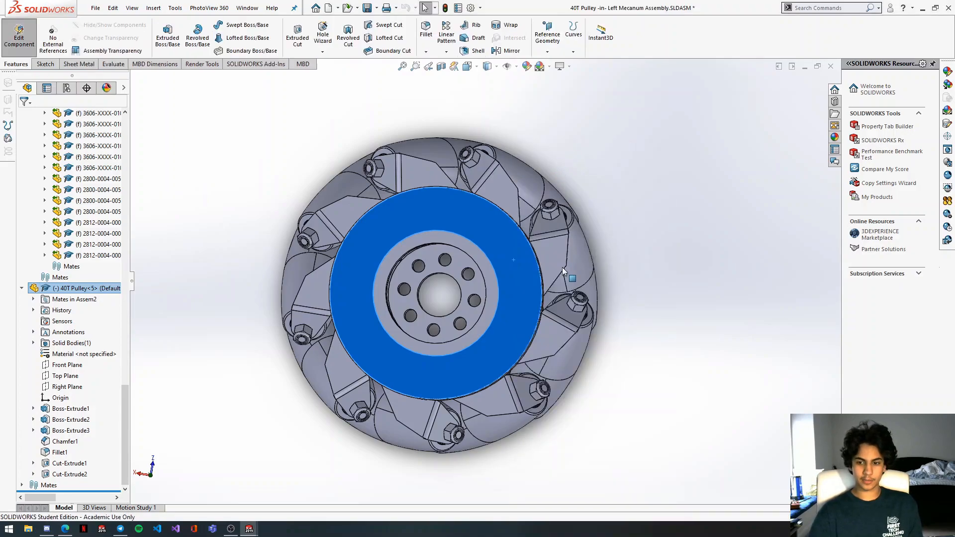
Start a circle sketch on the pulley face seen through a small hole from the side plate's inner side.
middle_click_drag(575, 282, 411, 203)
scroll(413, 201, "down", 3)
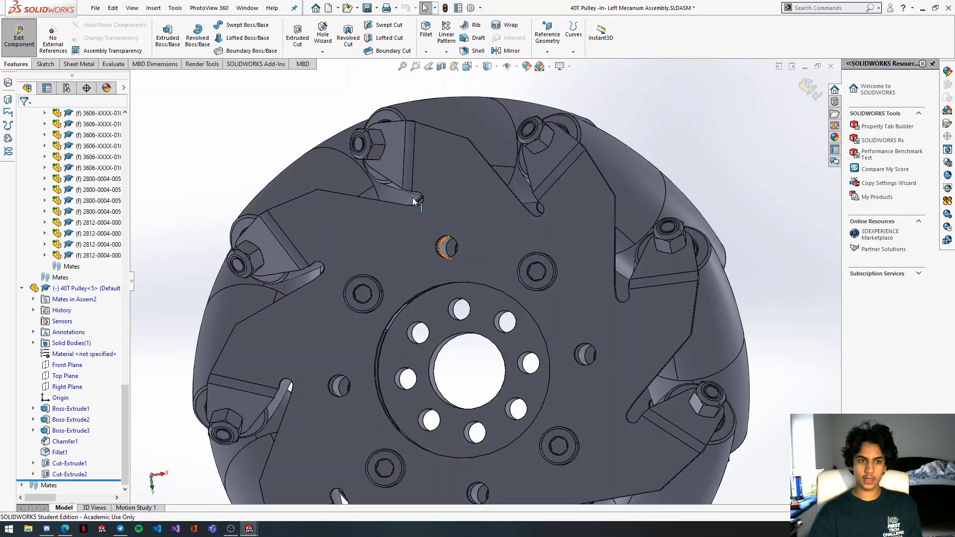
left_click(46, 64)
left_click(218, 25)
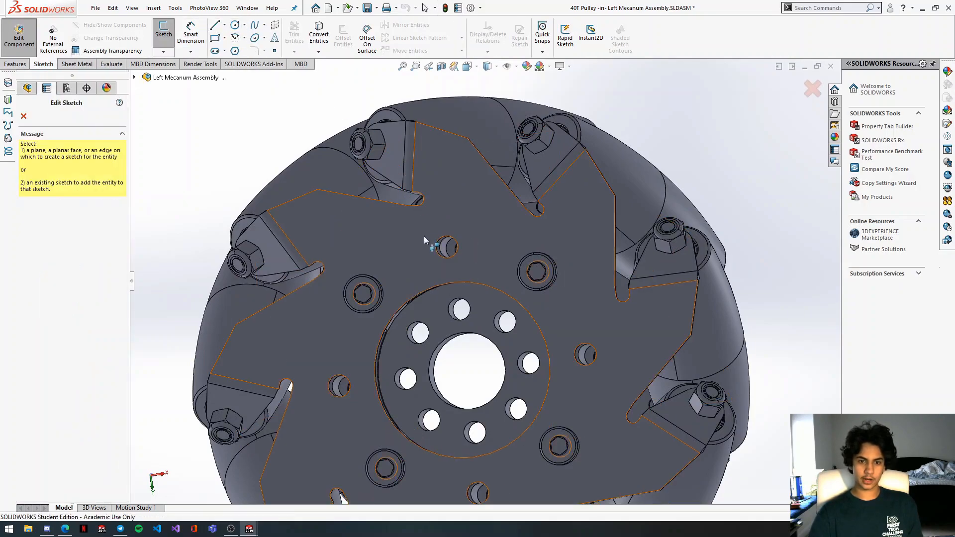
middle_click_drag(461, 341, 463, 341)
scroll(463, 250, "down", 3)
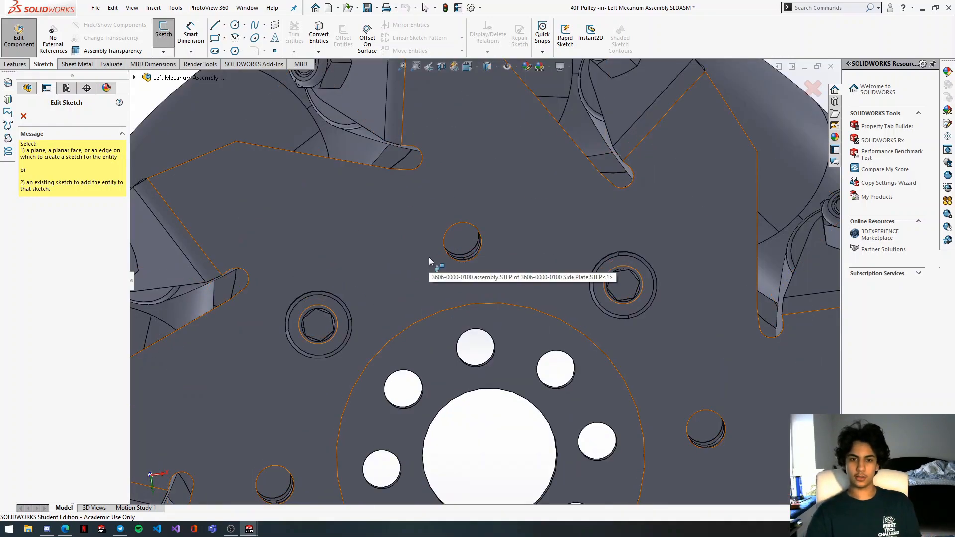
left_click(461, 241)
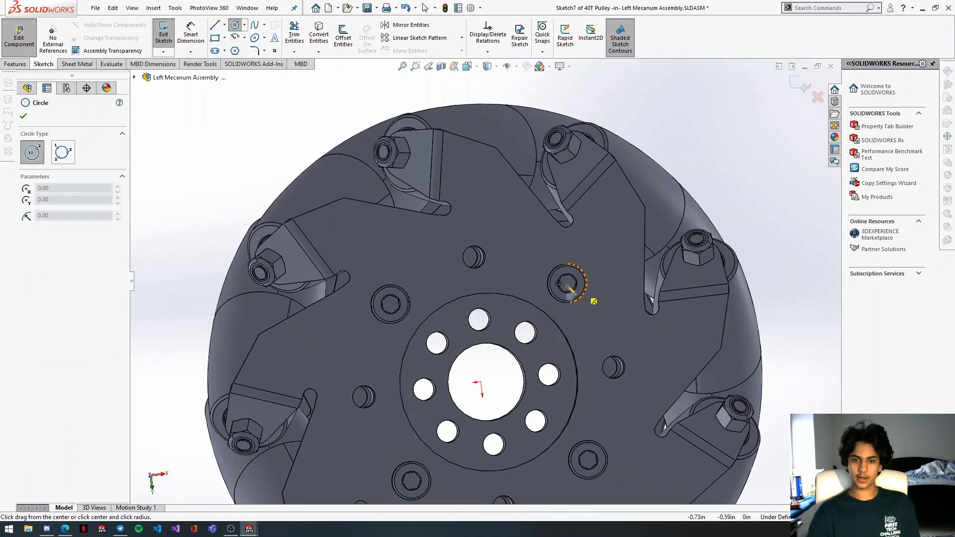
Sketch a circle centred on the upper-right side plate bolt with a radius of 4.5 mm.
scroll(570, 292, "down", 2)
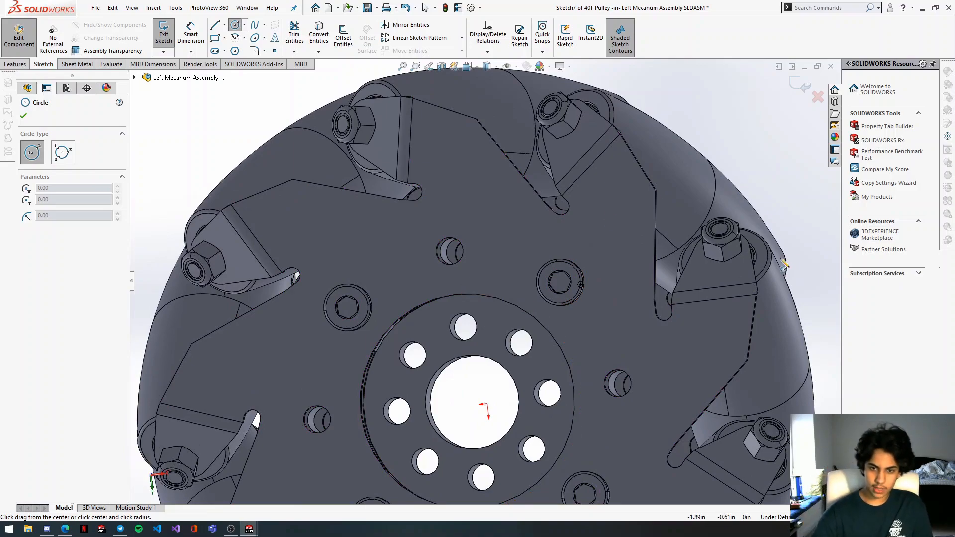
middle_click_drag(591, 292, 617, 348)
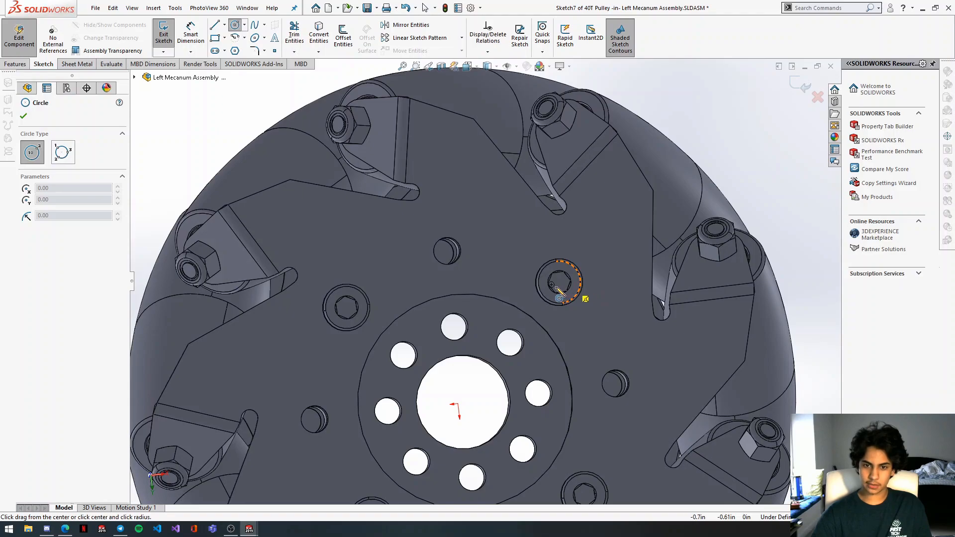
scroll(579, 298, "down", 3)
middle_click_drag(566, 292, 575, 295)
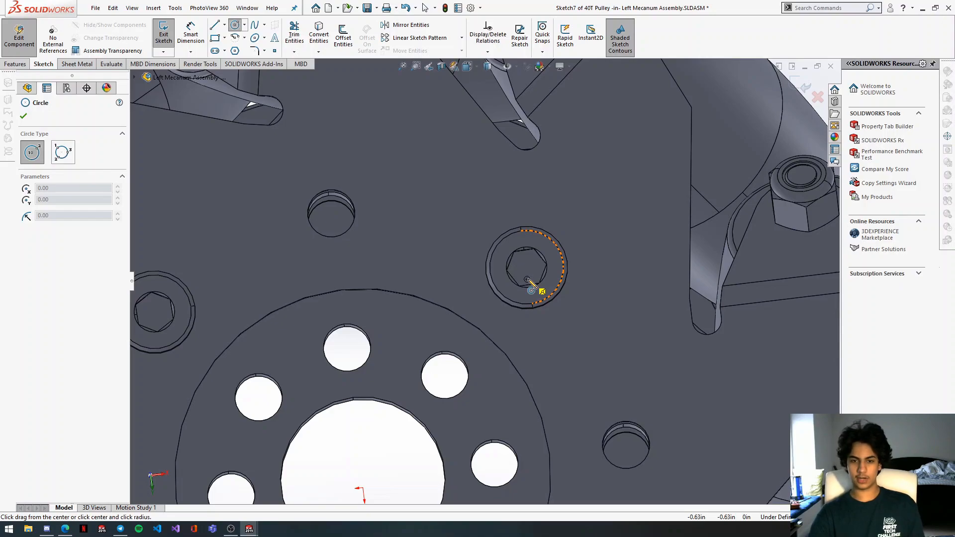
left_click(528, 280)
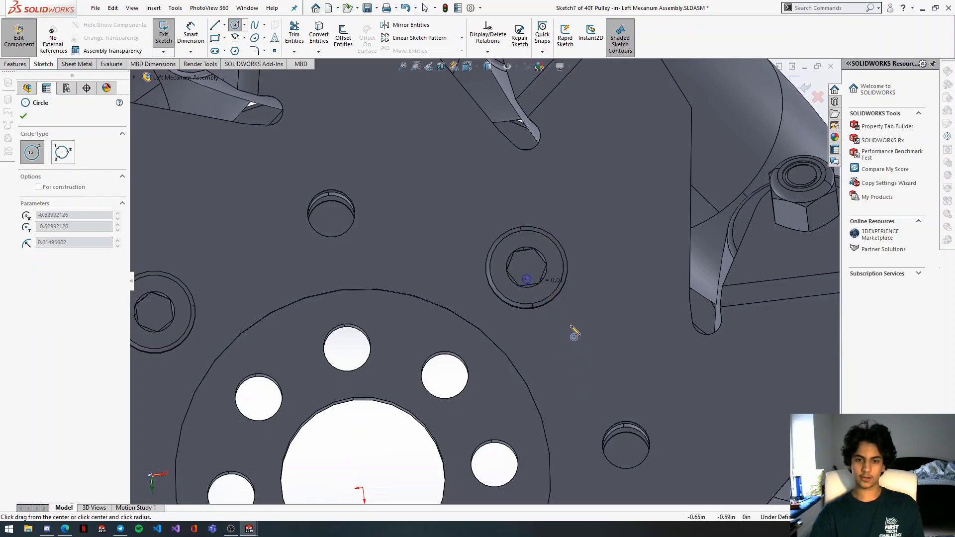
middle_click_drag(595, 342, 625, 318)
scroll(576, 313, "up", 5)
middle_click_drag(432, 298, 391, 280)
left_click(511, 280)
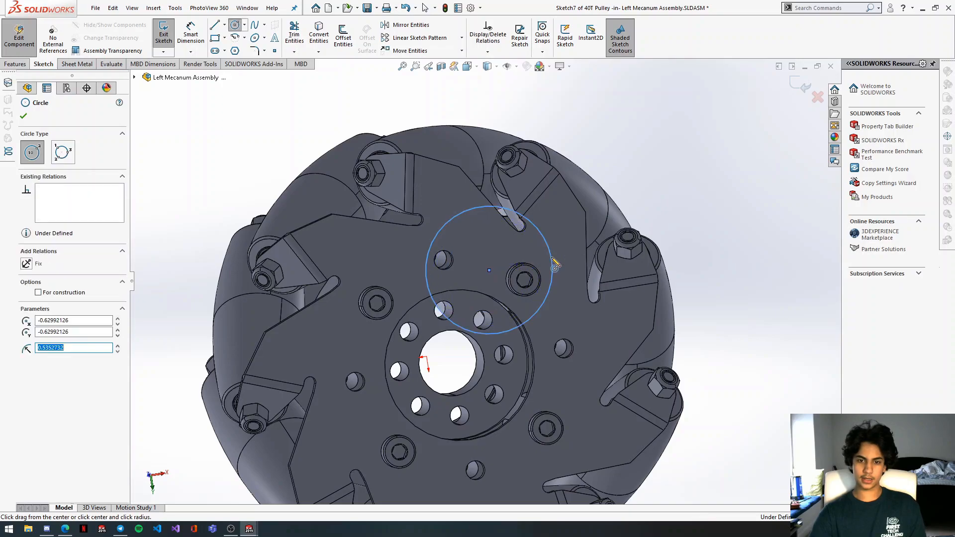
scroll(511, 279, "down", 2)
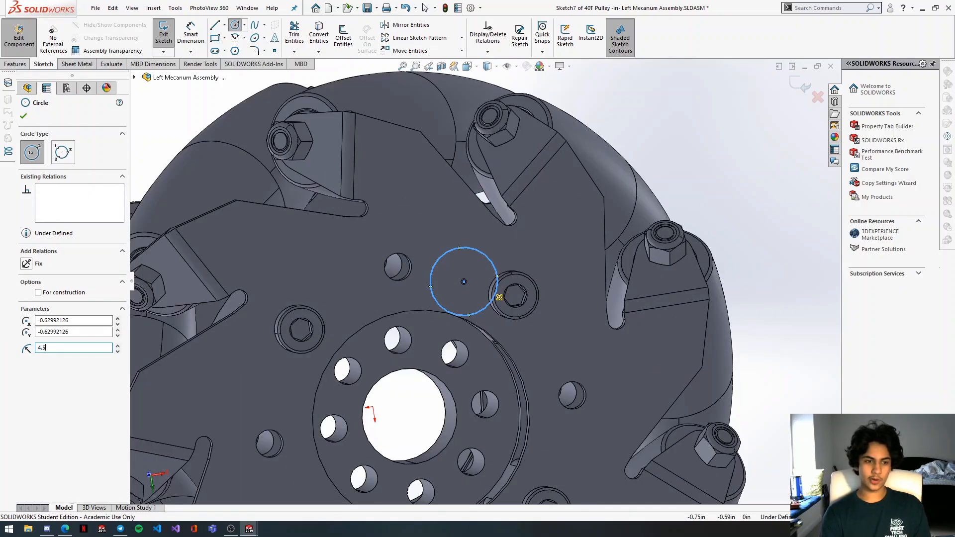
type("4.5mm")
key("Return")
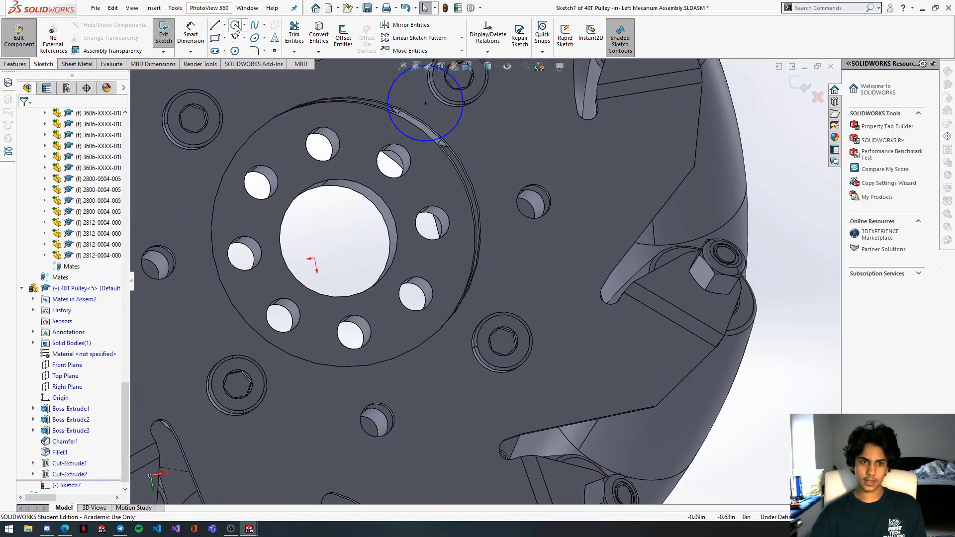
Sketch a circle centred on the lower-right side plate bolt with a radius of 4.5 mm.
left_click(236, 27)
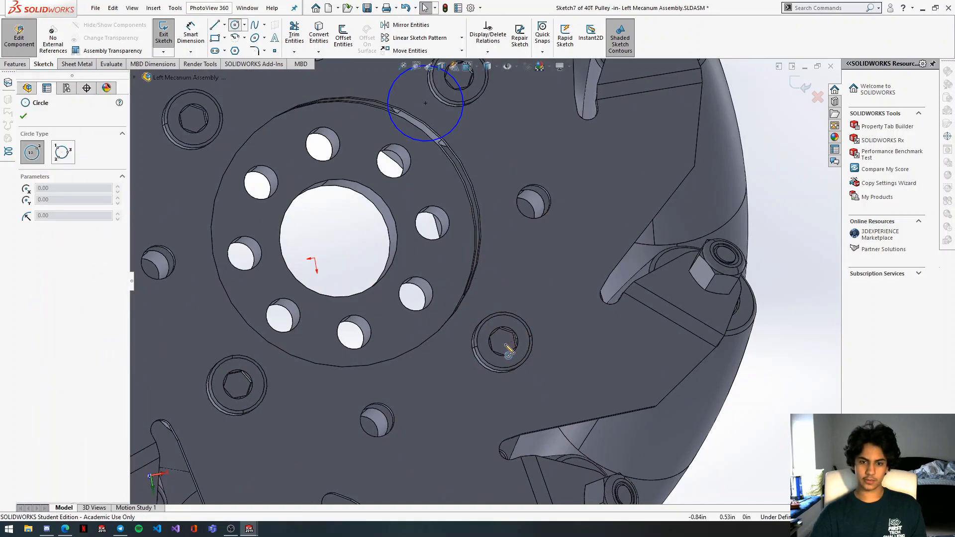
scroll(503, 366, "up", 3)
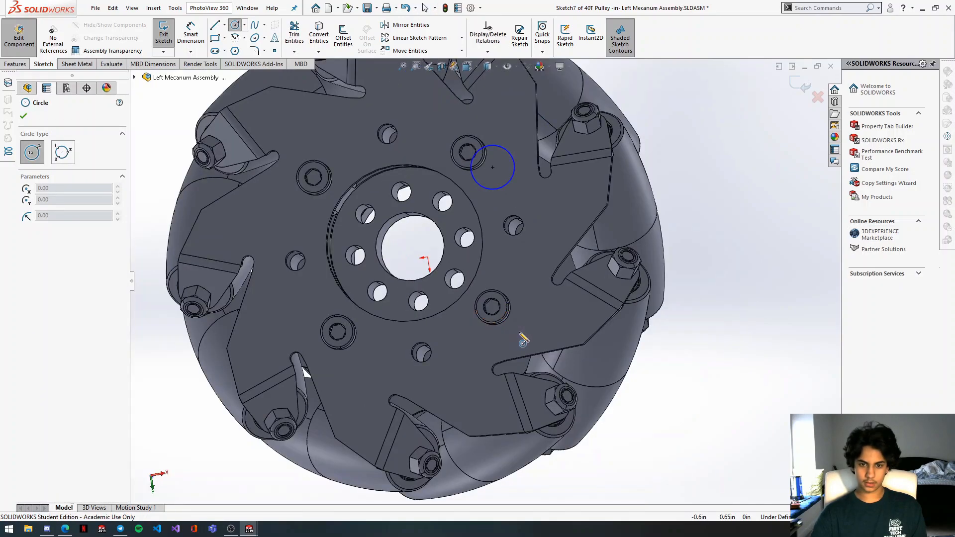
key("ctrl+8")
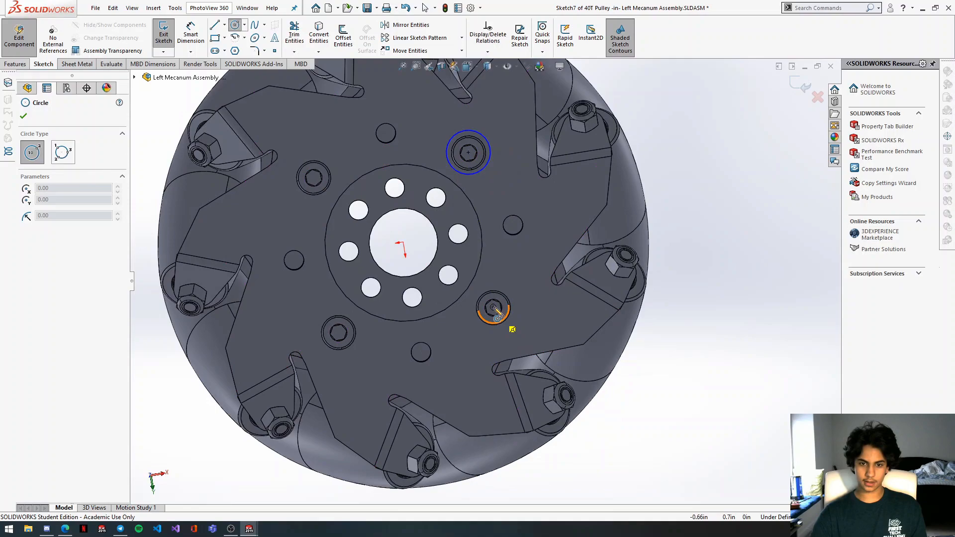
left_click(520, 324)
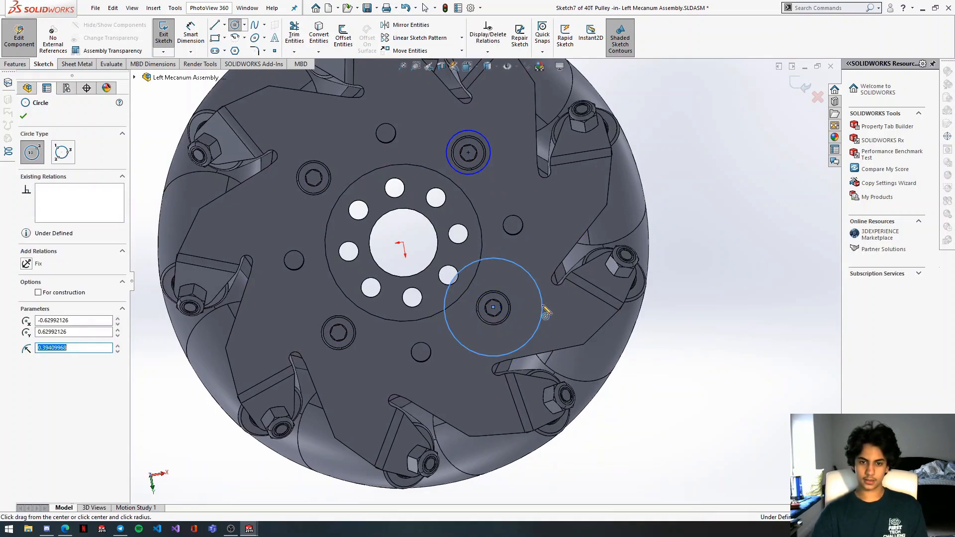
type("4.5mm")
key("Return")
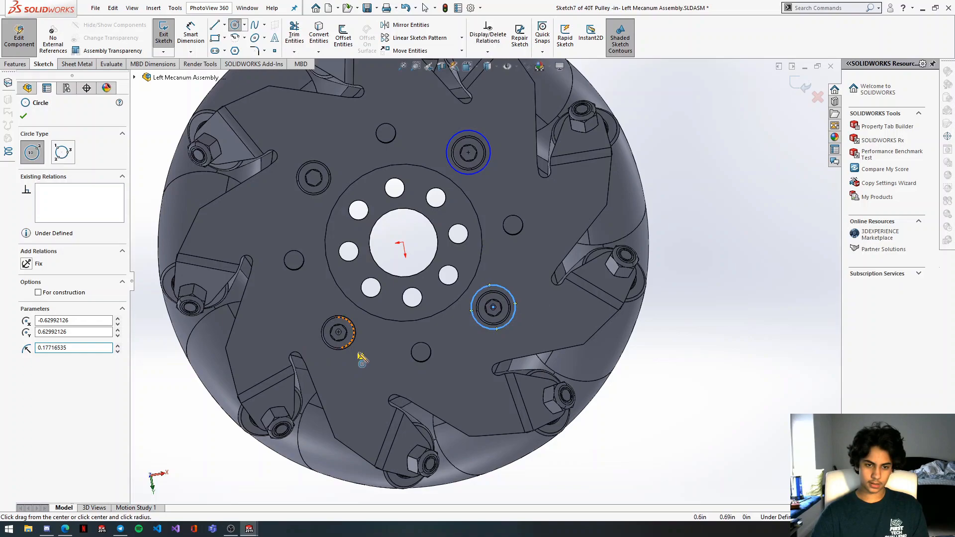
Sketch a circle centred on the lower-left side plate bolt with a radius of 4.5 mm.
left_click(362, 358)
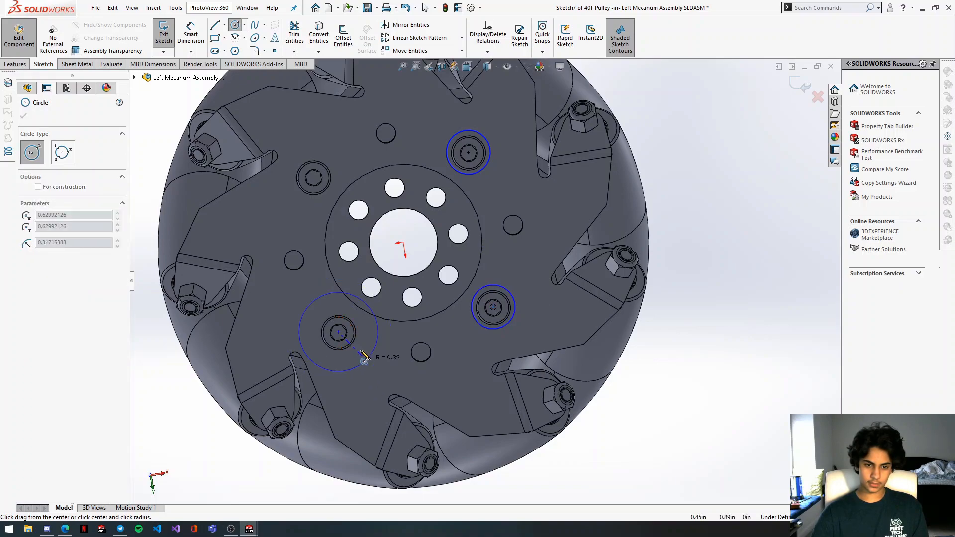
type("4.5mm")
key("Return")
Sketch a circle of 4.5 mm radius centred on the upper-left side plate bolt and finish the Circle command.
left_click(316, 180)
type("4.5")
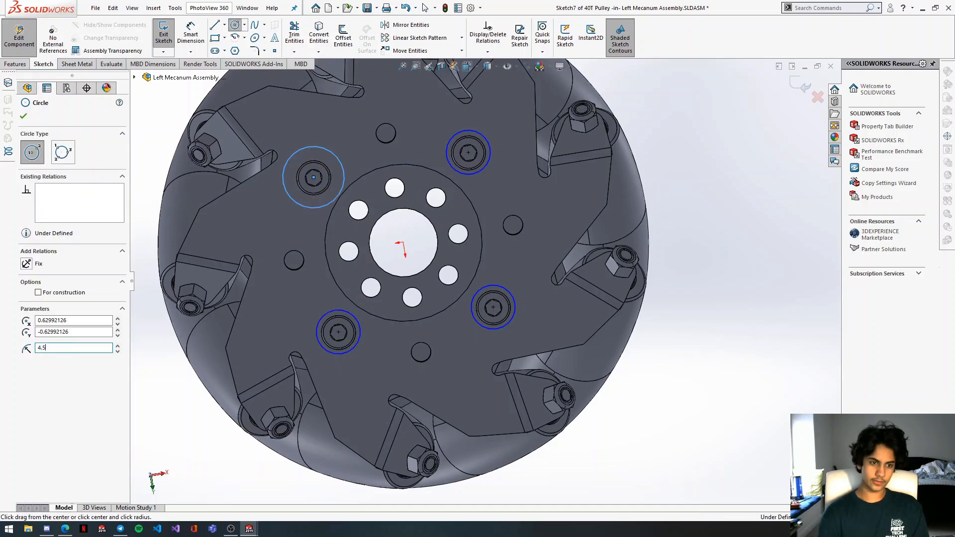
key("Return")
scroll(363, 200, "up", 2)
scroll(364, 200, "down", 2)
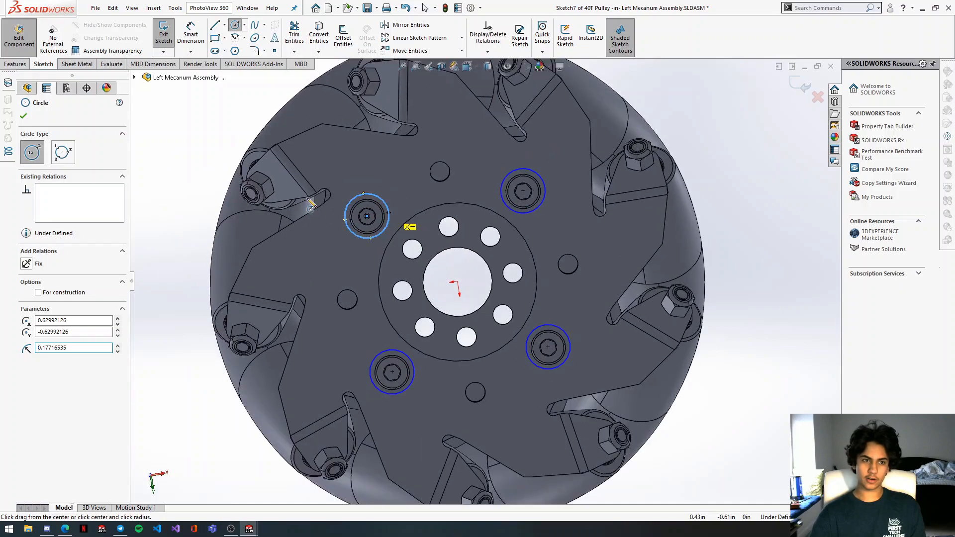
left_click(24, 117)
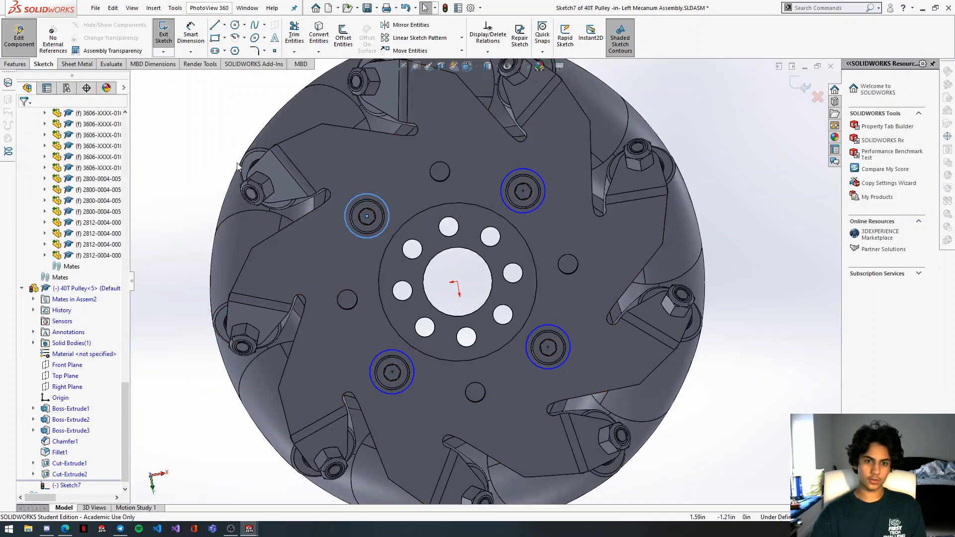
Replace the coincident relation on the upper-left circle's centre point with a Fix relation.
left_click(368, 218)
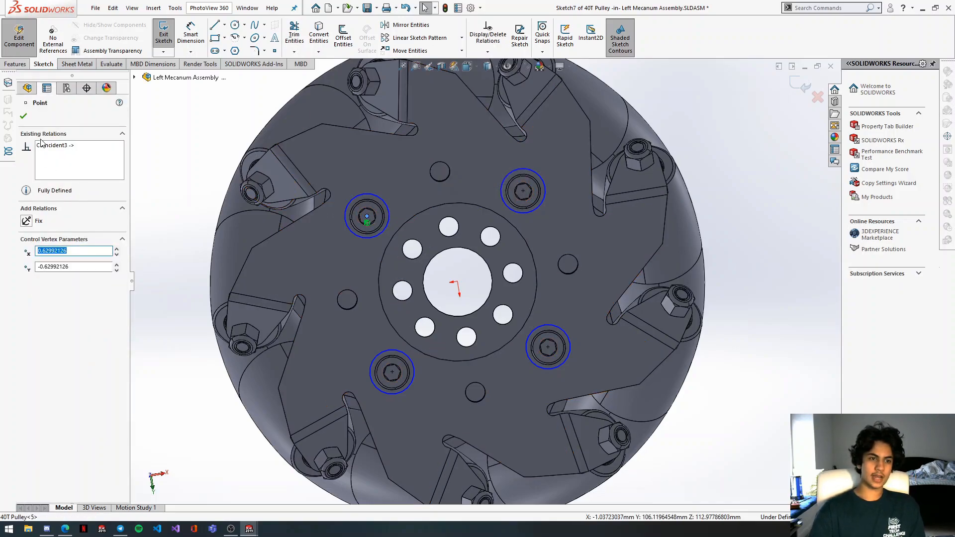
right_click(77, 160)
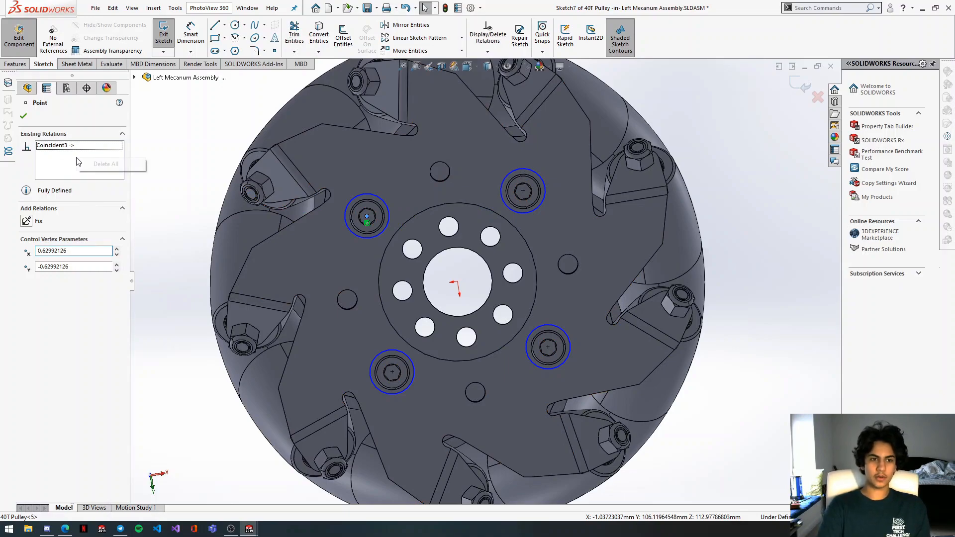
left_click(87, 166)
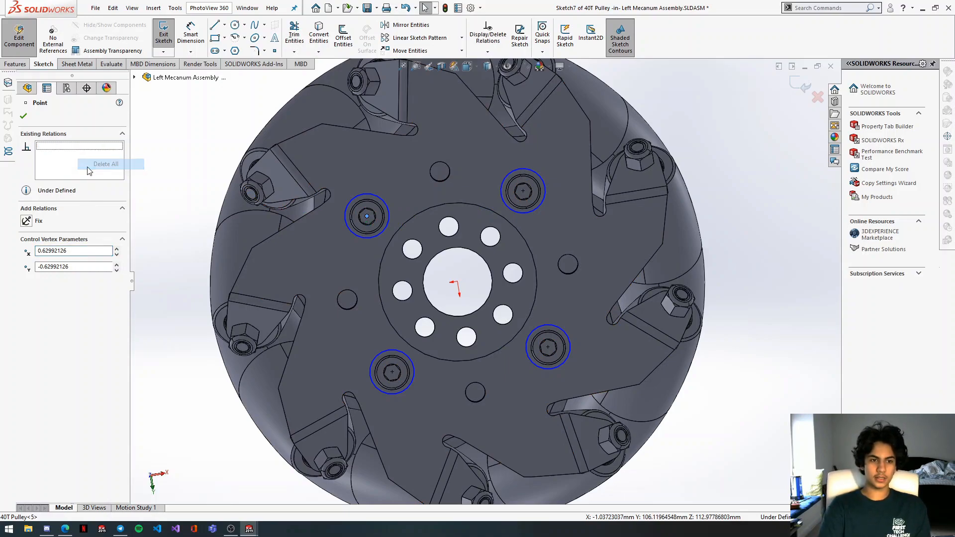
left_click(26, 221)
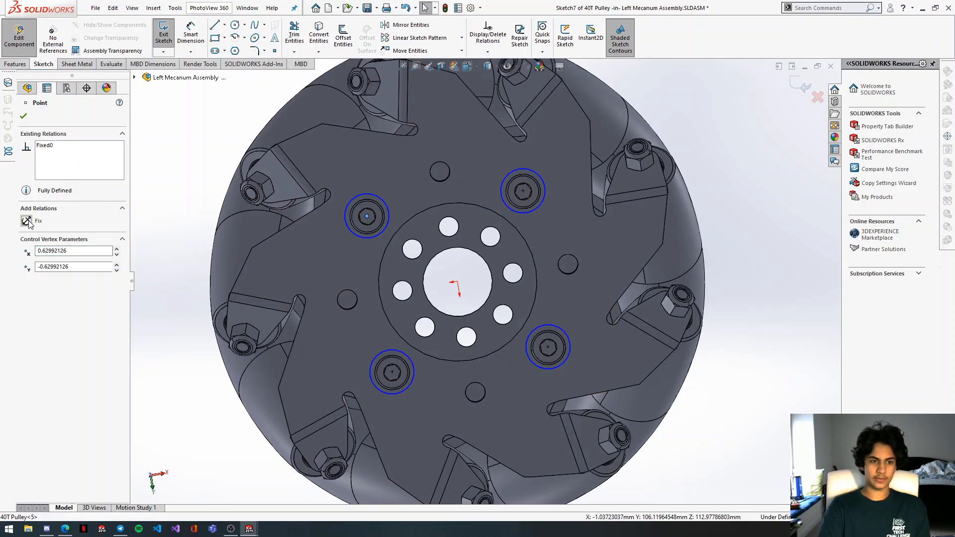
Delete the coincident relation on the upper-right circle's centre point and fix the point in place.
right_click(523, 188)
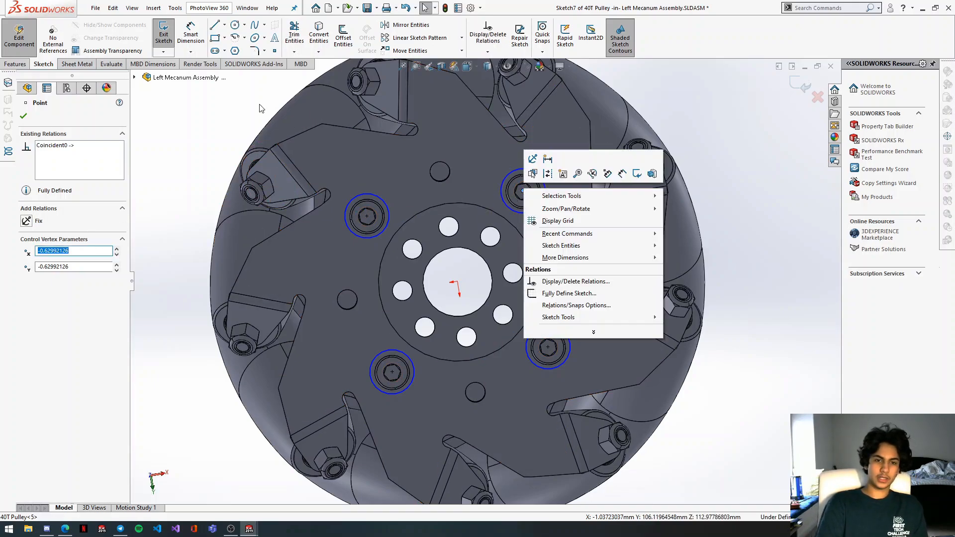
left_click(226, 110)
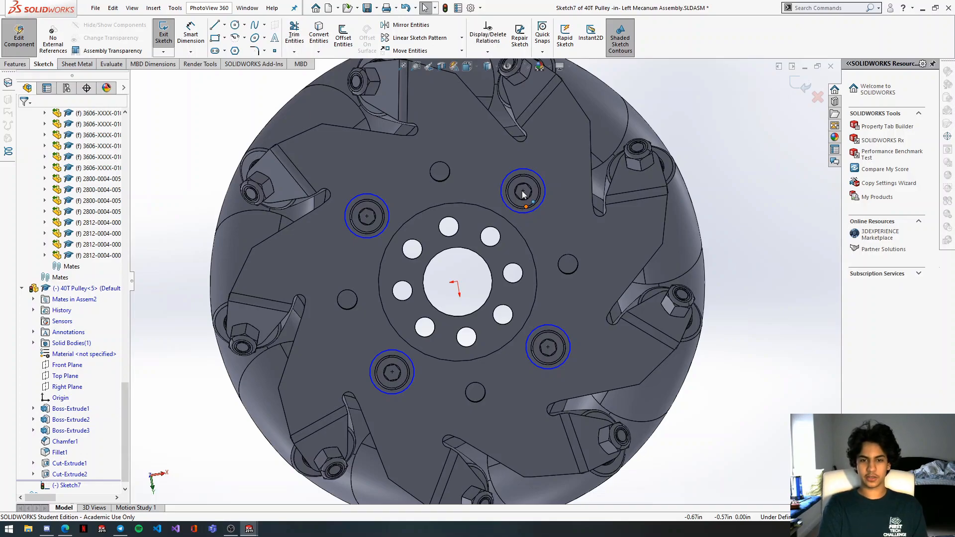
scroll(522, 194, "down", 2)
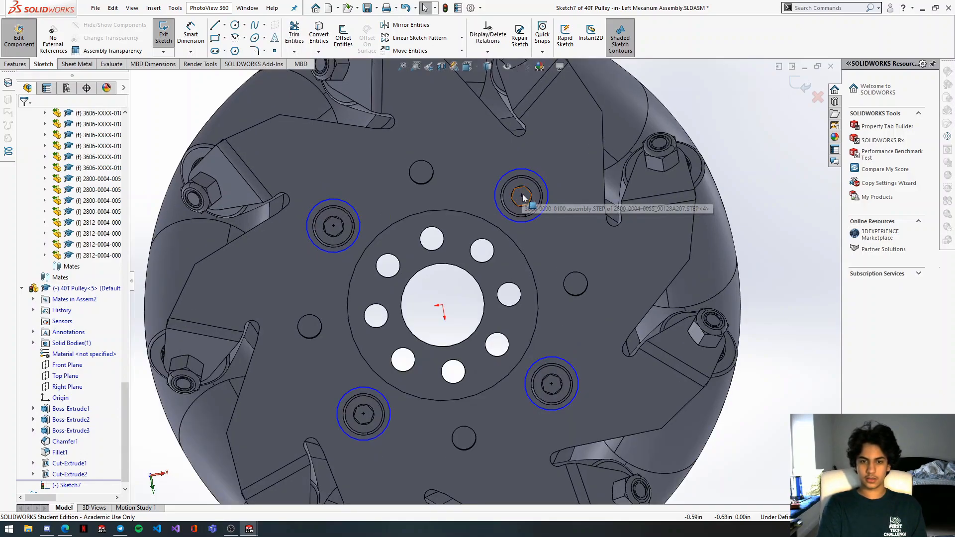
left_click(522, 195)
right_click(78, 152)
left_click(98, 159)
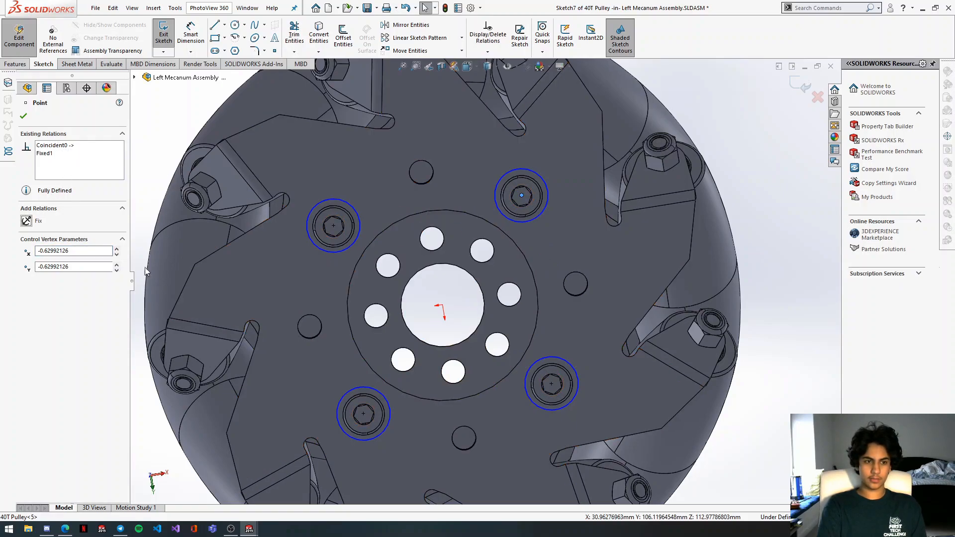
right_click(81, 163)
left_click(95, 171)
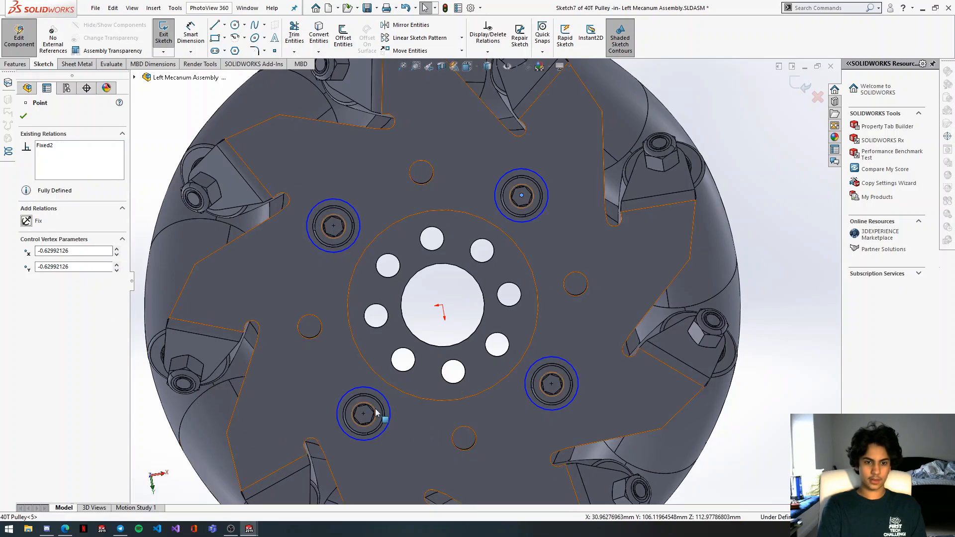
Remove the coincident relation from the lower-left circle's centre point and apply a Fix relation instead.
left_click(361, 413)
right_click(59, 148)
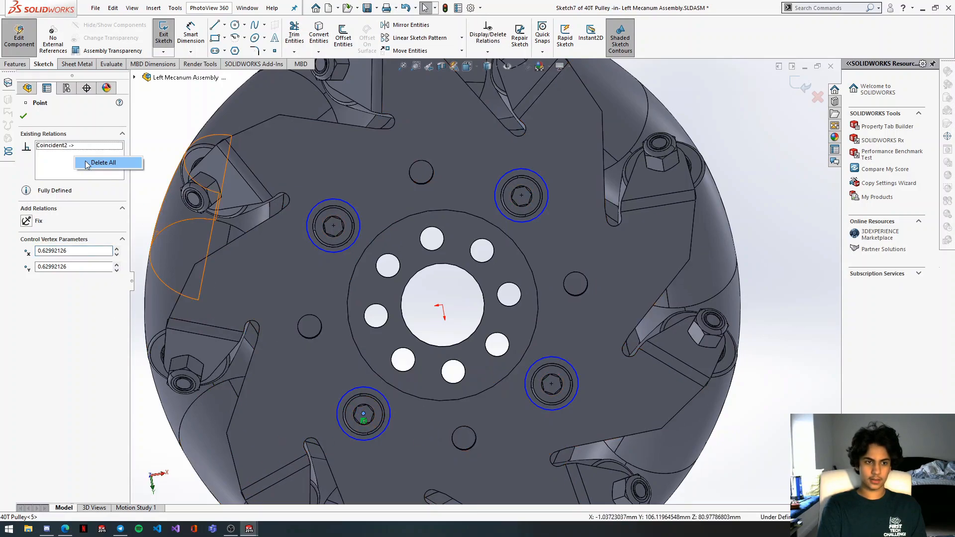
left_click(87, 164)
left_click(26, 221)
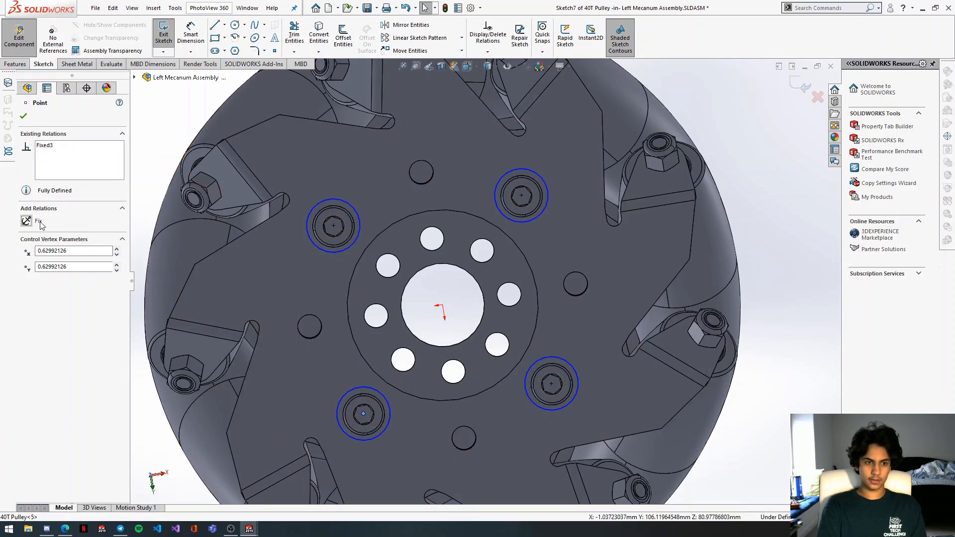
Swap the lower-right circle centre's coincident relation for a Fix relation and exit the sketch.
left_click(552, 385)
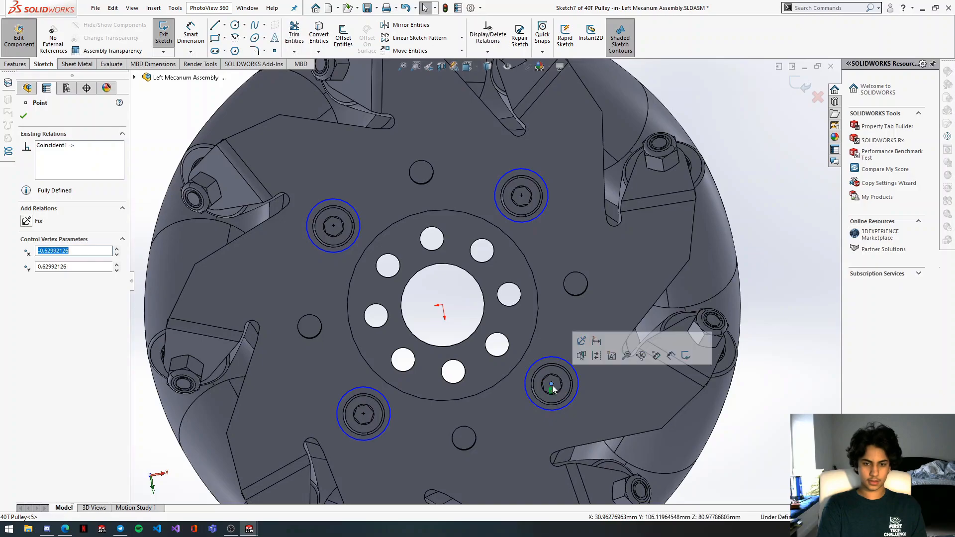
right_click(72, 159)
left_click(92, 166)
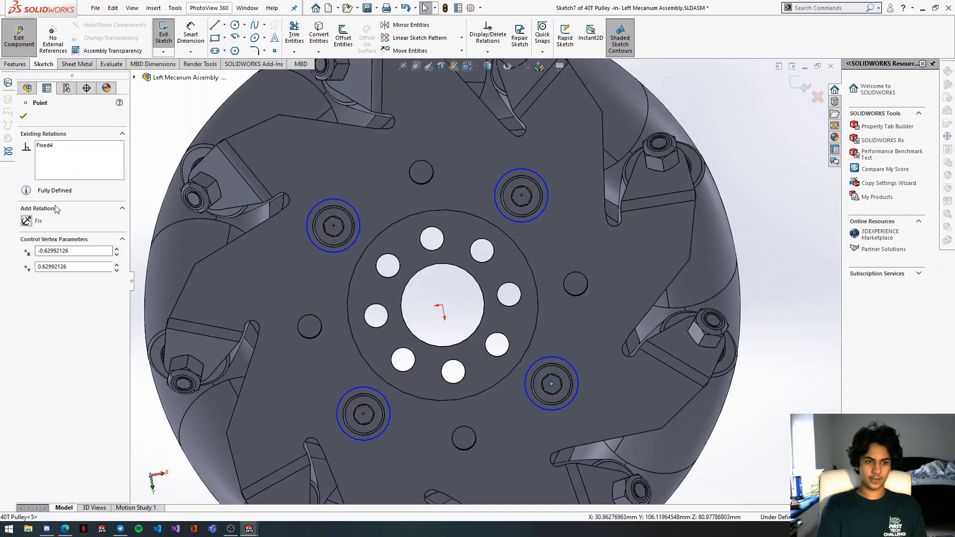
key("f")
left_click(164, 37)
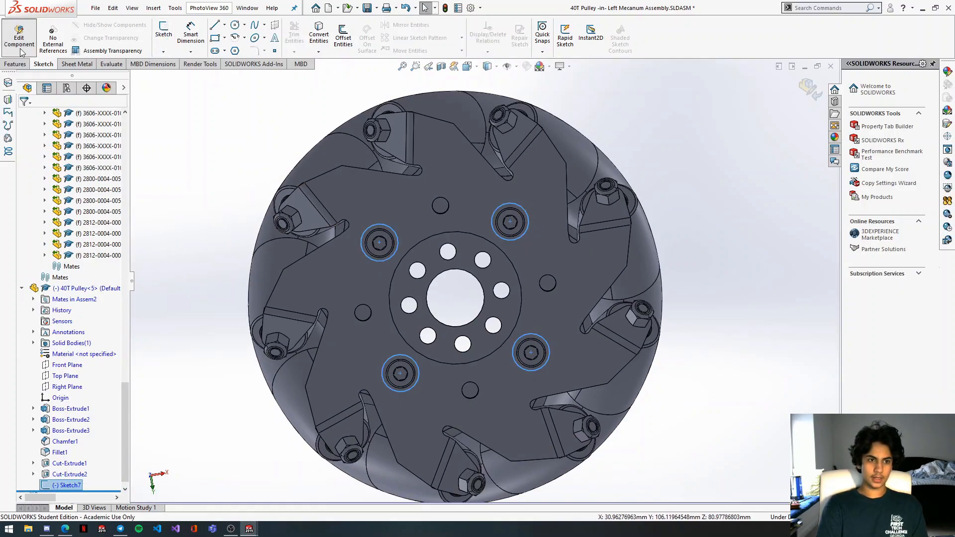
Cut-extrude the four bolt circles through the pulley with the Through All end condition.
left_click(20, 66)
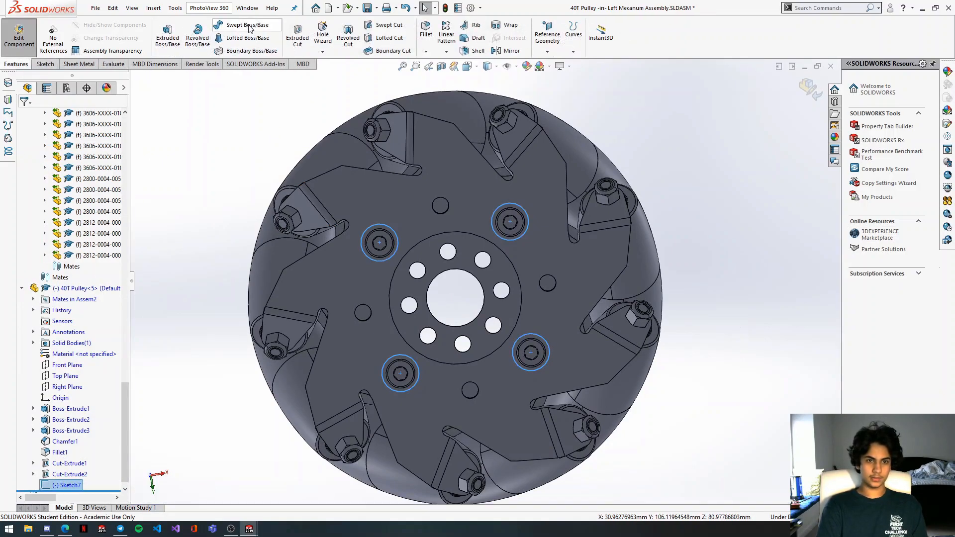
left_click(297, 35)
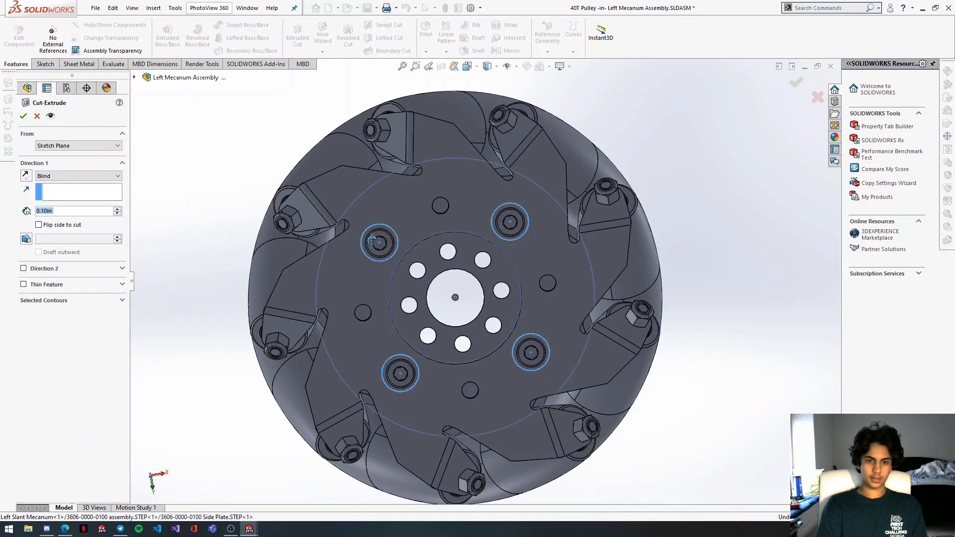
scroll(349, 235, "down", 1)
mouse_move(348, 235)
middle_mouse_down()
mouse_move(389, 234)
mouse_move(313, 248)
middle_mouse_up()
scroll(343, 236, "up", 2)
scroll(342, 236, "down", 2)
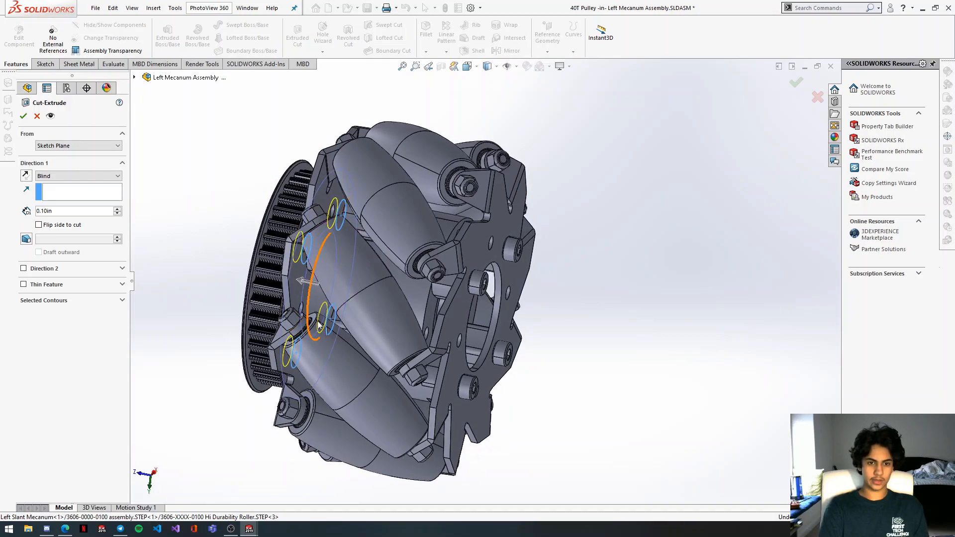
left_click(74, 175)
left_click(55, 191)
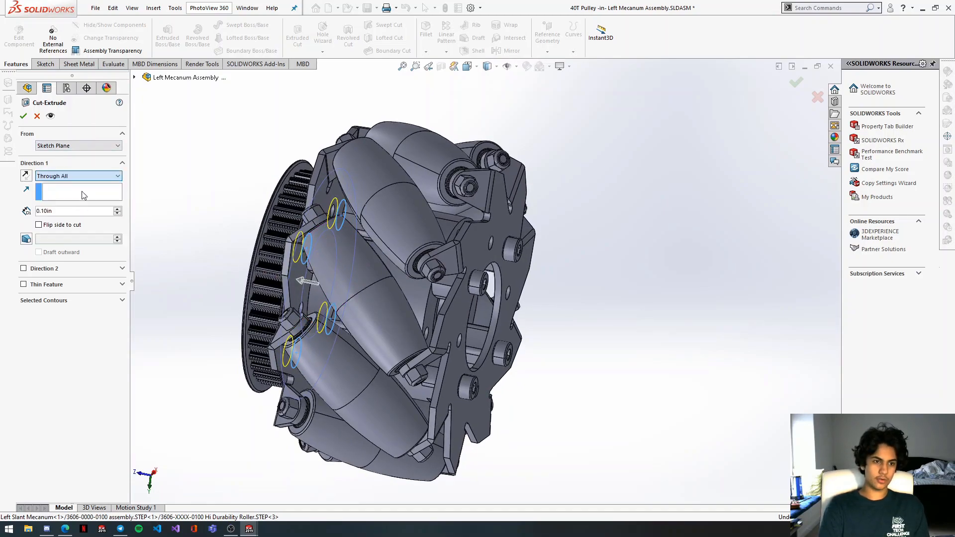
left_click(23, 117)
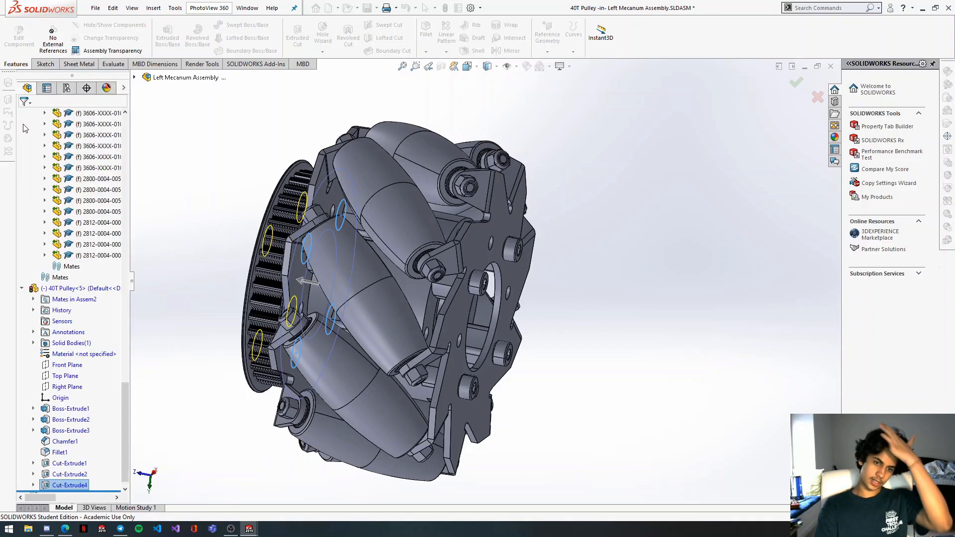
Examine the four bolt clearance holes on the pulley's outer face, including their fit around the bolts and the inner recess edge.
middle_click_drag(285, 233, 339, 246)
scroll(381, 266, "up", 4)
scroll(278, 228, "down", 5)
scroll(382, 237, "down", 9)
middle_click_drag(435, 235, 414, 239)
scroll(414, 242, "down", 5)
scroll(413, 242, "up", 6)
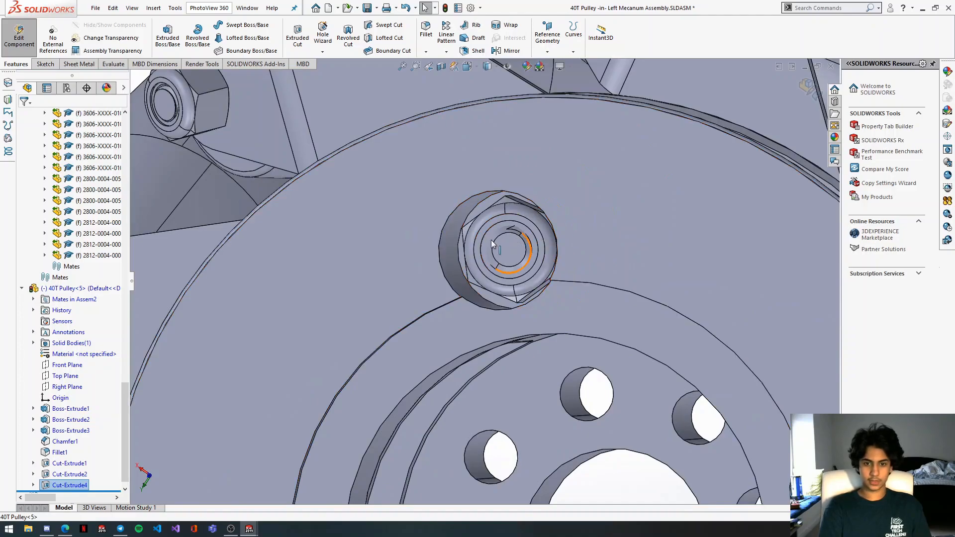
scroll(490, 249, "up", 8)
scroll(512, 278, "up", 3)
scroll(514, 281, "down", 5)
middle_click_drag(514, 282, 492, 282)
scroll(491, 282, "up", 3)
scroll(520, 366, "down", 3)
middle_click_drag(524, 367, 546, 370)
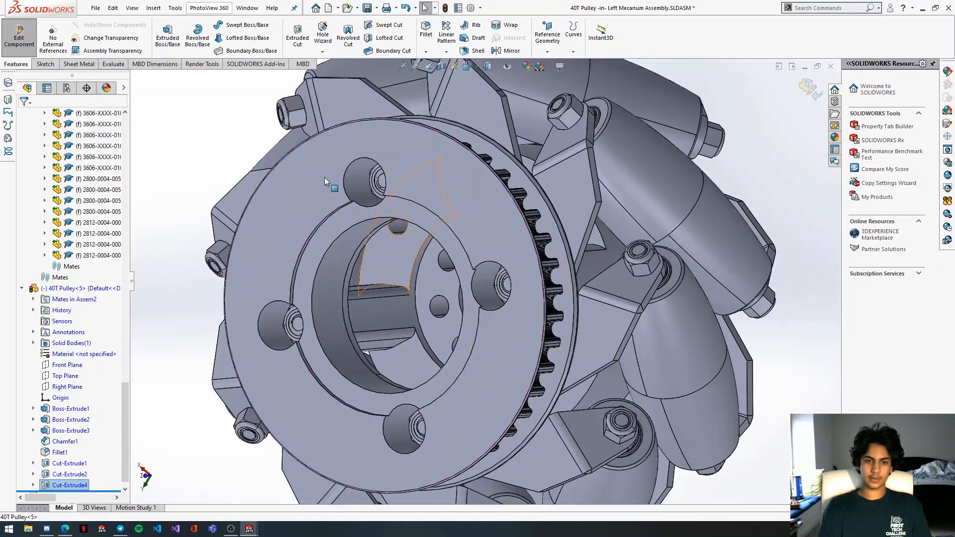
scroll(333, 181, "down", 5)
scroll(404, 252, "up", 6)
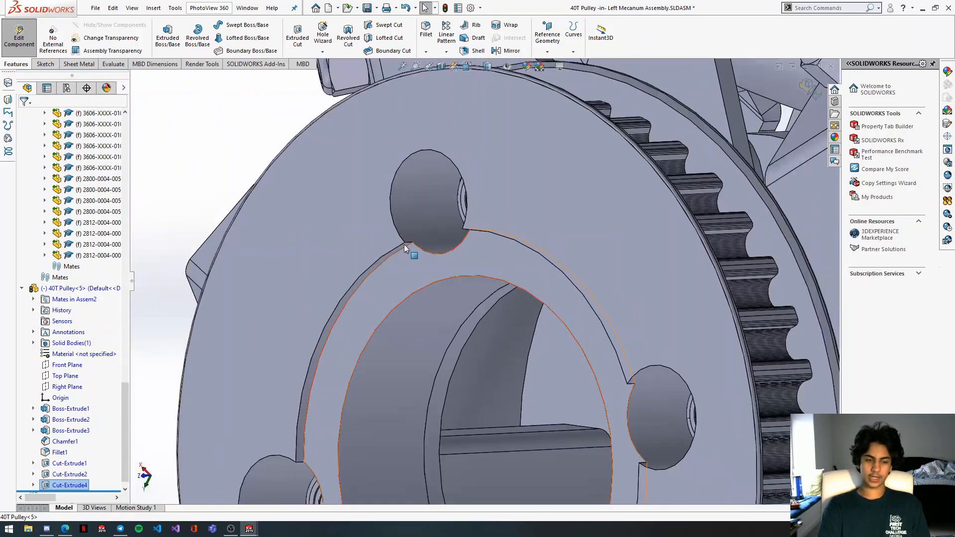
Reopen the four-hole bolt cut in the 40T pulley and set it to a Blind depth of 4.5 mm.
right_click(62, 488)
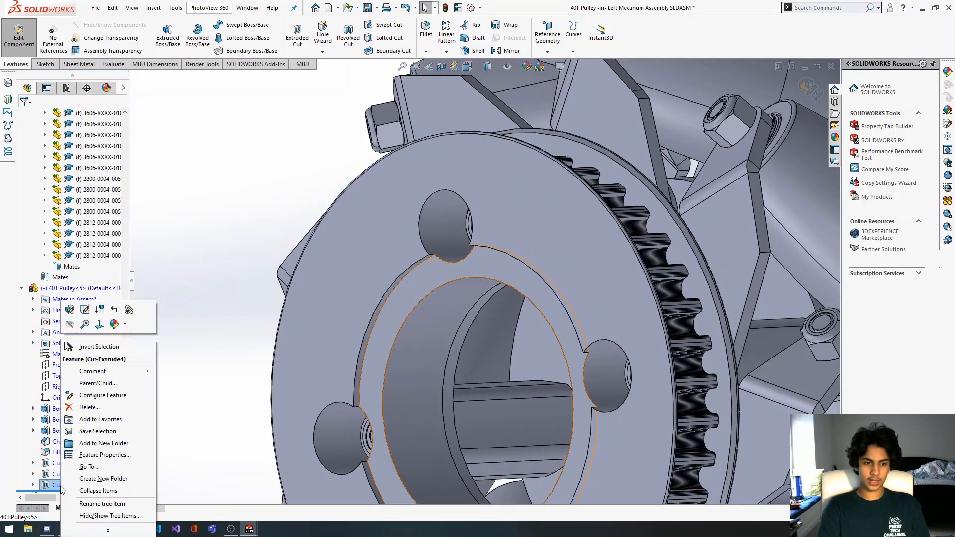
left_click(70, 311)
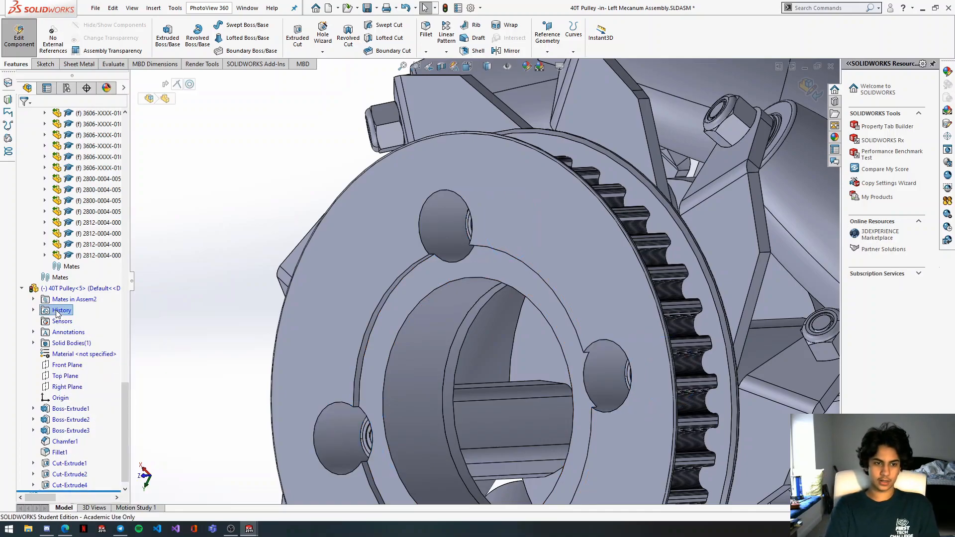
left_click(63, 486)
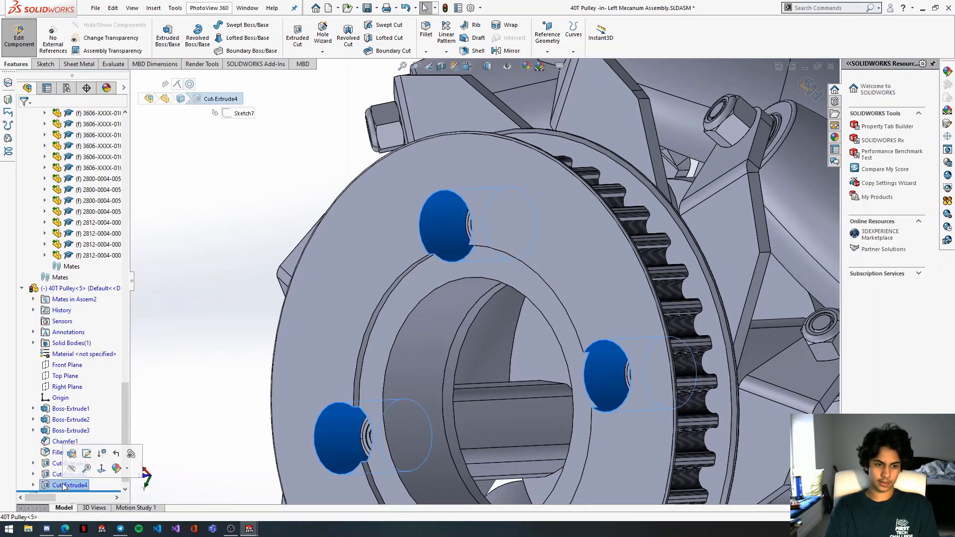
right_click(62, 487)
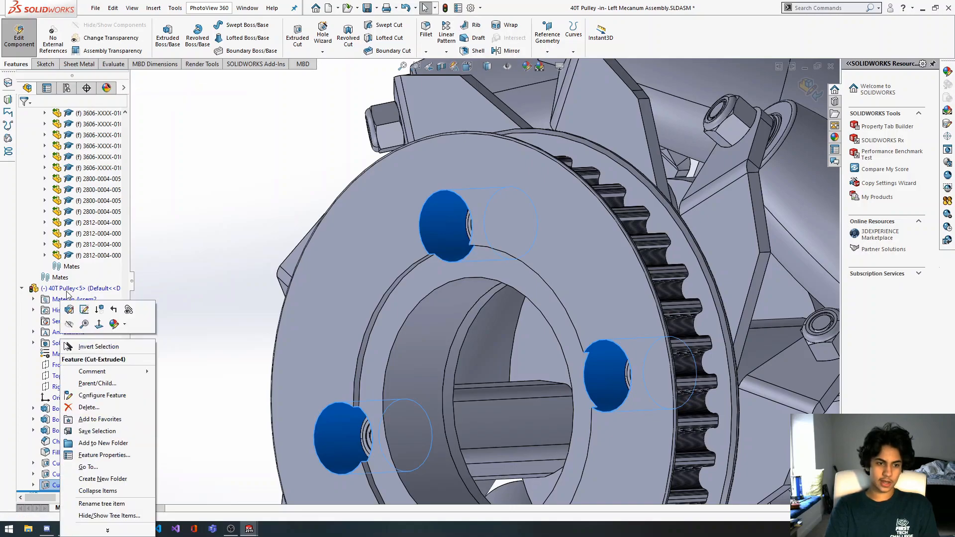
left_click(70, 310)
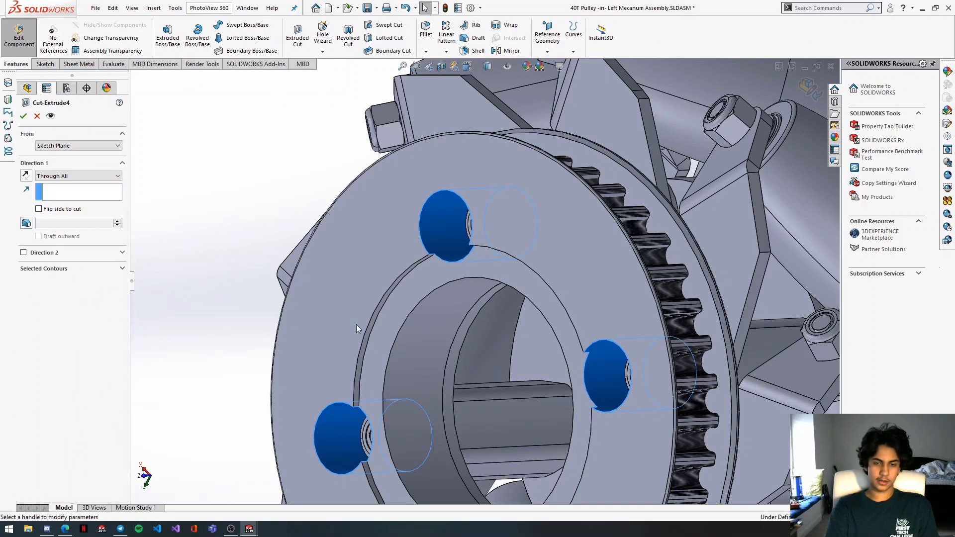
scroll(345, 231, "up", 2)
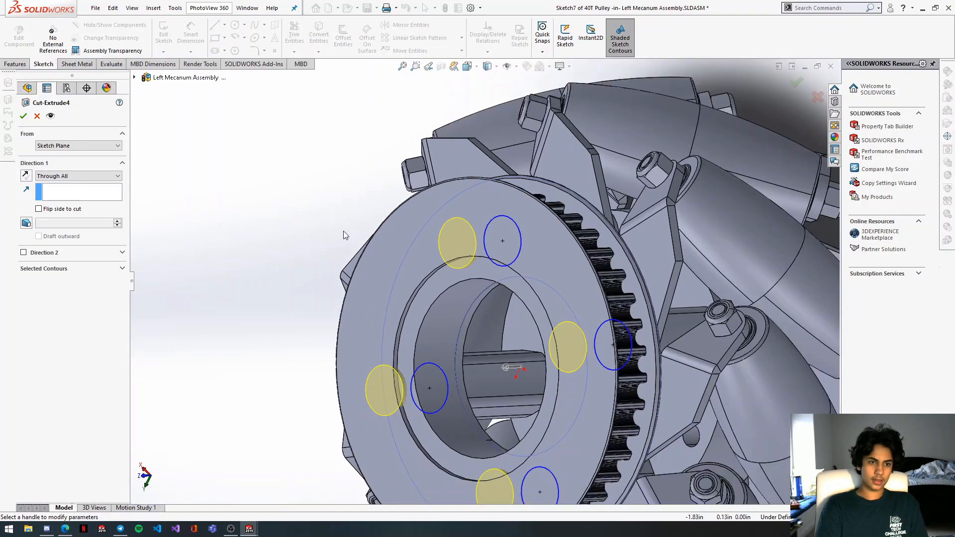
left_click(93, 177)
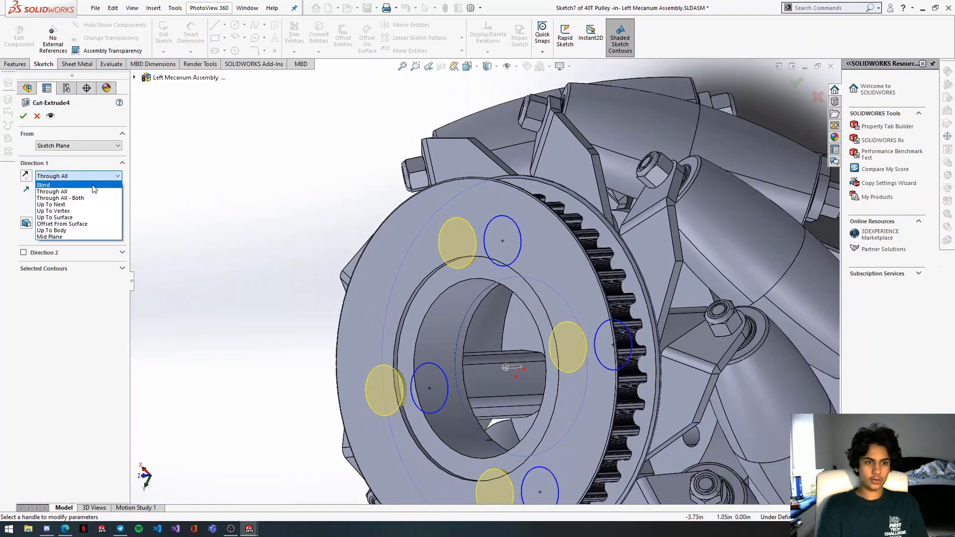
left_click(94, 188)
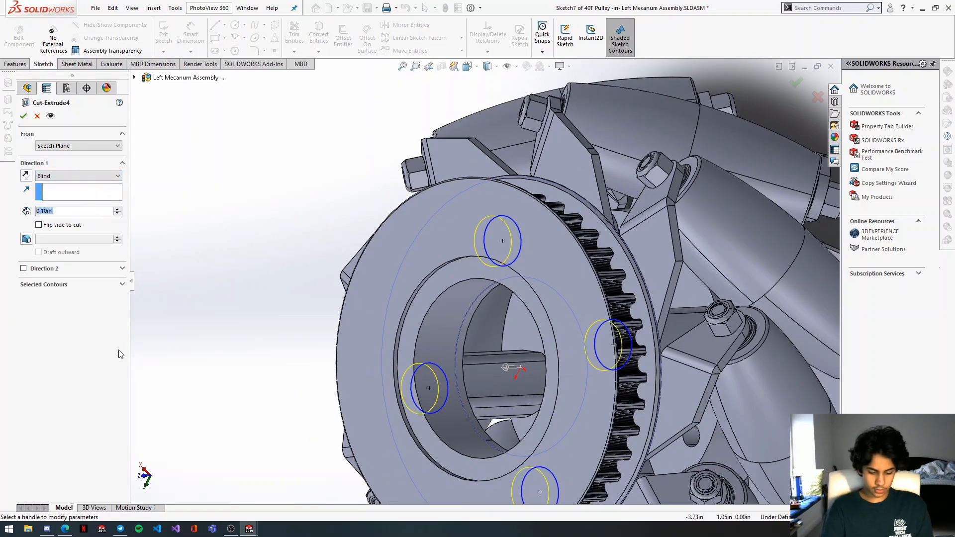
type("4.5mm")
key("Return")
Set the blind bolt cut's depth to 7 mm, accept the feature and stop editing the pulley in the assembly.
middle_click_drag(642, 287, 595, 284)
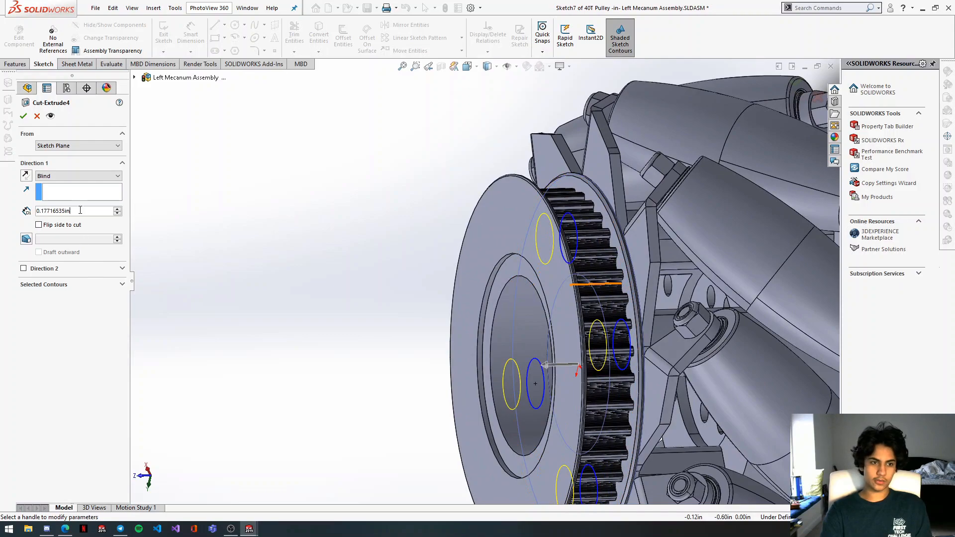
type("7mm")
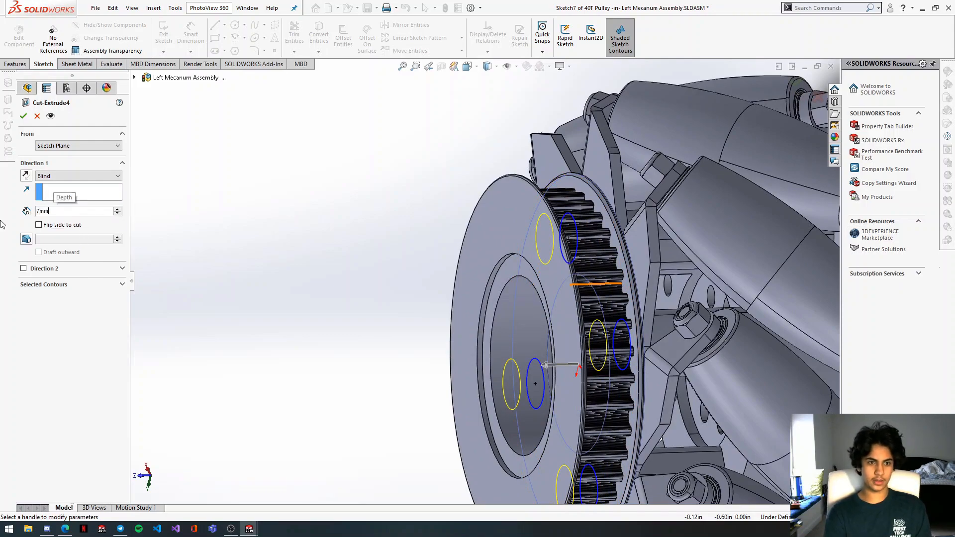
key("Return")
middle_click_drag(483, 289, 521, 307)
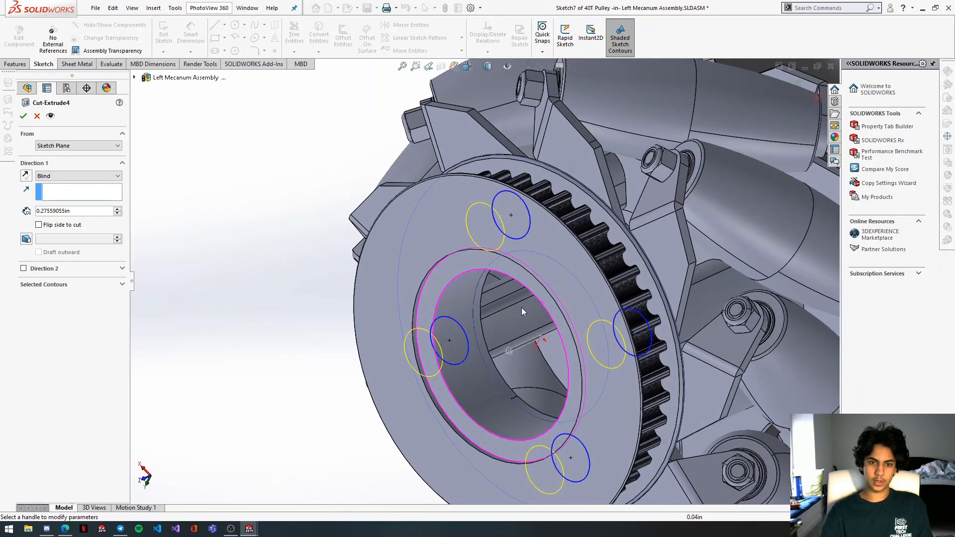
left_click(23, 116)
middle_click_drag(578, 288, 632, 211)
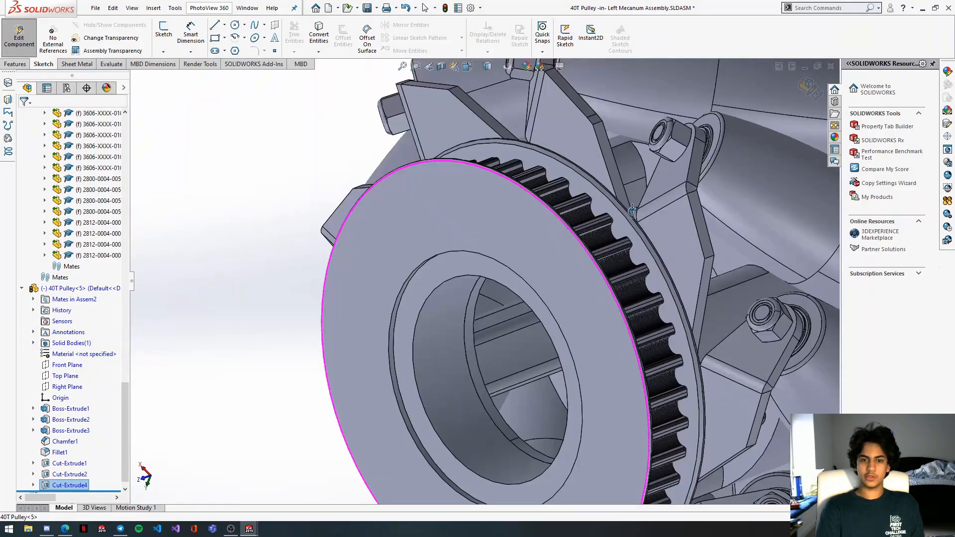
key("f")
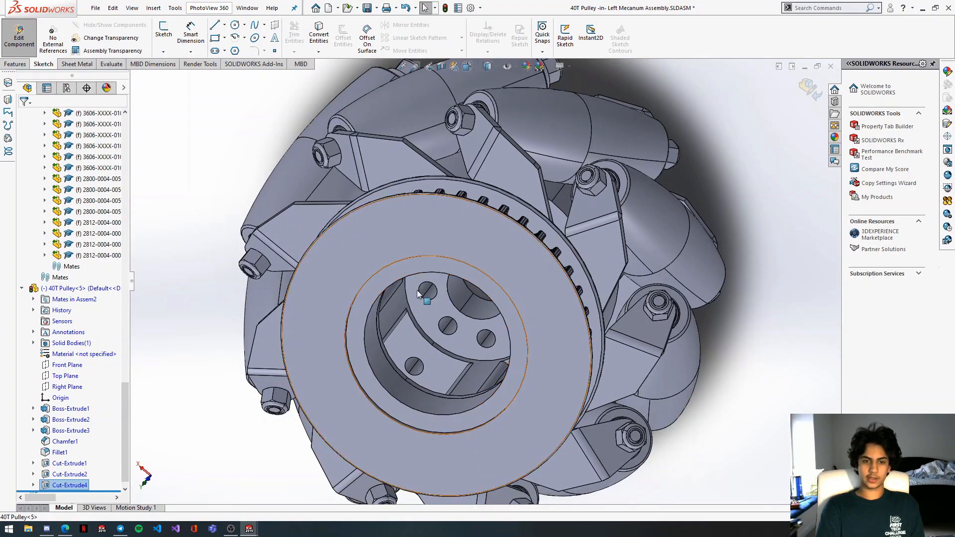
left_click(27, 34)
Turn the 40T pulley on the mecanum wheel and examine its outer face against the wheel.
scroll(244, 212, "up", 4)
scroll(393, 294, "down", 4)
middle_click_drag(401, 290, 409, 265)
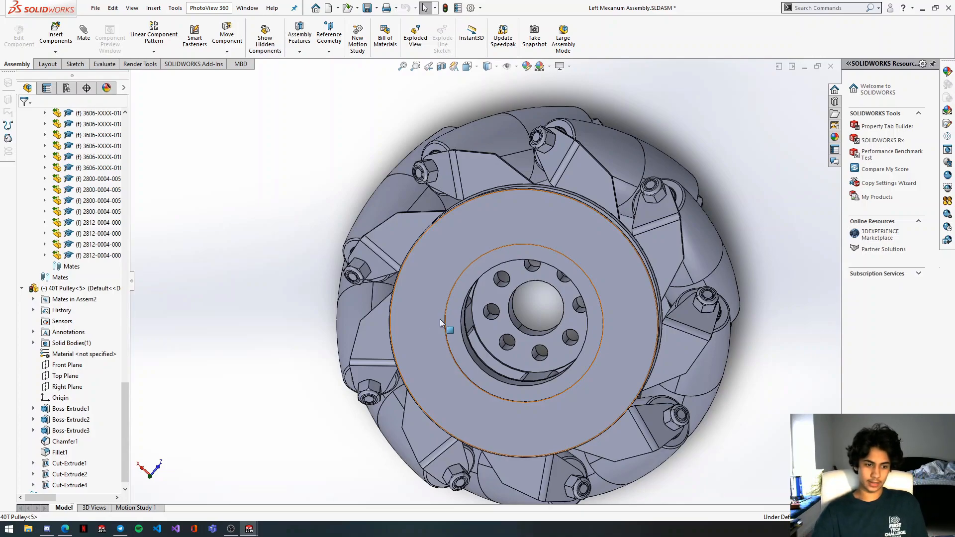
middle_click_drag(582, 387, 540, 235)
left_click_drag(539, 235, 526, 299)
scroll(526, 300, "down", 1)
middle_click_drag(525, 300, 582, 207)
left_click_drag(539, 198, 495, 247)
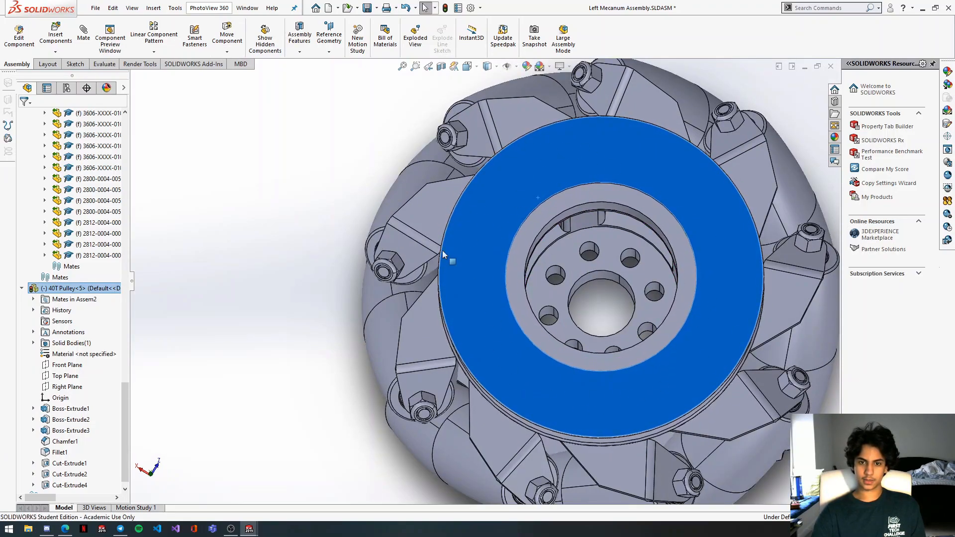
middle_click_drag(479, 292, 669, 277)
left_click(669, 276)
Rotate the 40T pulley from the opposite side until a bolt clearance cut shows through a side-plate hole.
scroll(309, 307, "down", 5)
middle_click_drag(310, 306, 212, 165)
left_click(220, 153)
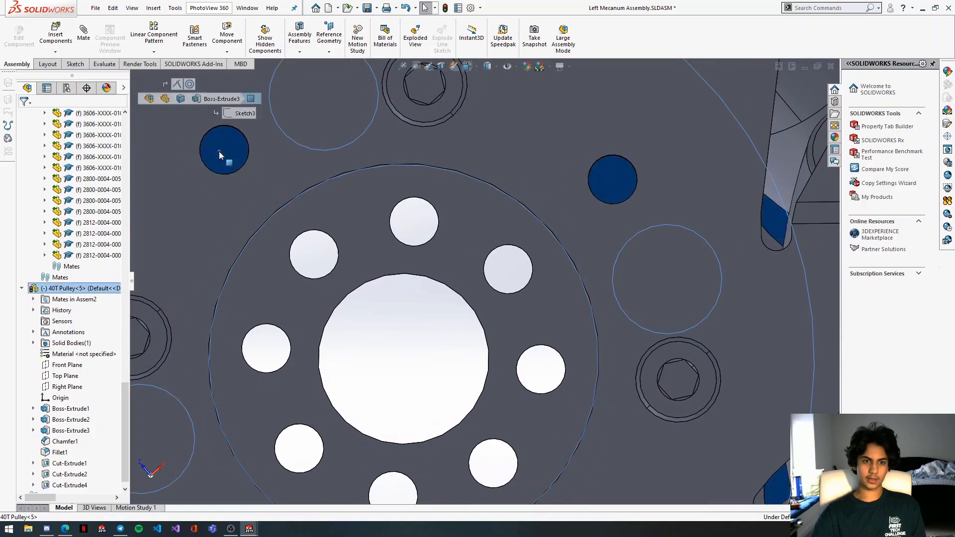
scroll(268, 158, "up", 1)
mouse_move(270, 166)
left_mouse_down()
mouse_move(255, 195)
mouse_move(250, 265)
mouse_move(254, 180)
mouse_move(264, 171)
left_mouse_up()
left_click(264, 171)
middle_click_drag(264, 171, 255, 196)
mouse_move(254, 190)
left_mouse_down()
mouse_move(270, 178)
mouse_move(250, 189)
left_mouse_up()
scroll(248, 188, "down", 6)
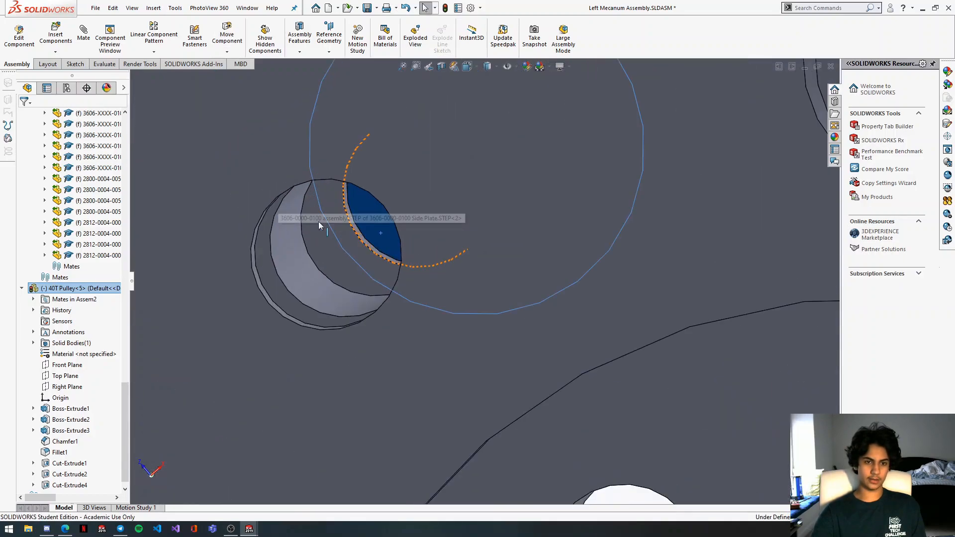
middle_click_drag(369, 236, 369, 233)
mouse_move(375, 232)
left_mouse_down()
mouse_move(428, 210)
mouse_move(373, 227)
left_mouse_up()
Add a concentric mate between the pulley's bolt clearance cut and the neighbouring bolt head on the wheel.
left_click(374, 226)
middle_click_drag(376, 227, 370, 233)
scroll(371, 232, "up", 6)
scroll(490, 238, "up", 3)
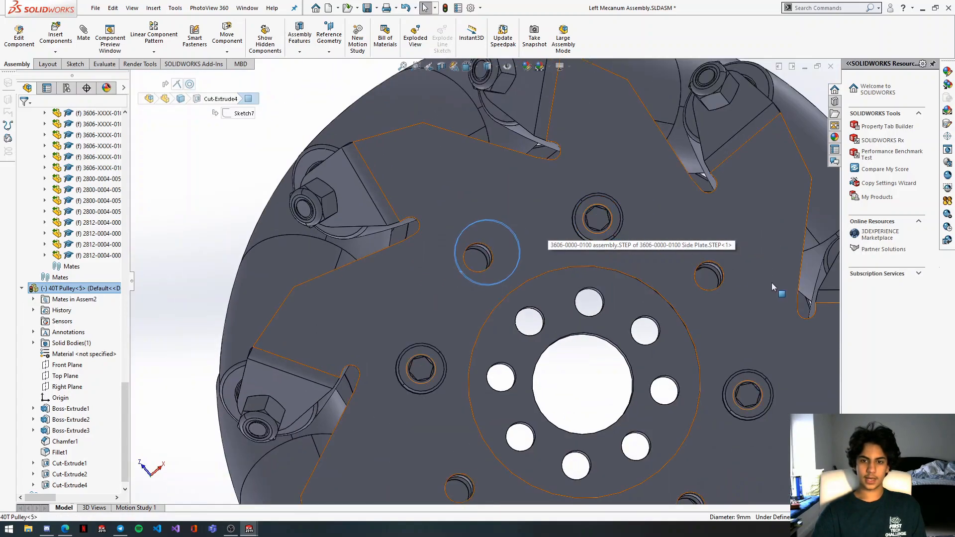
left_click(621, 224, "ctrl")
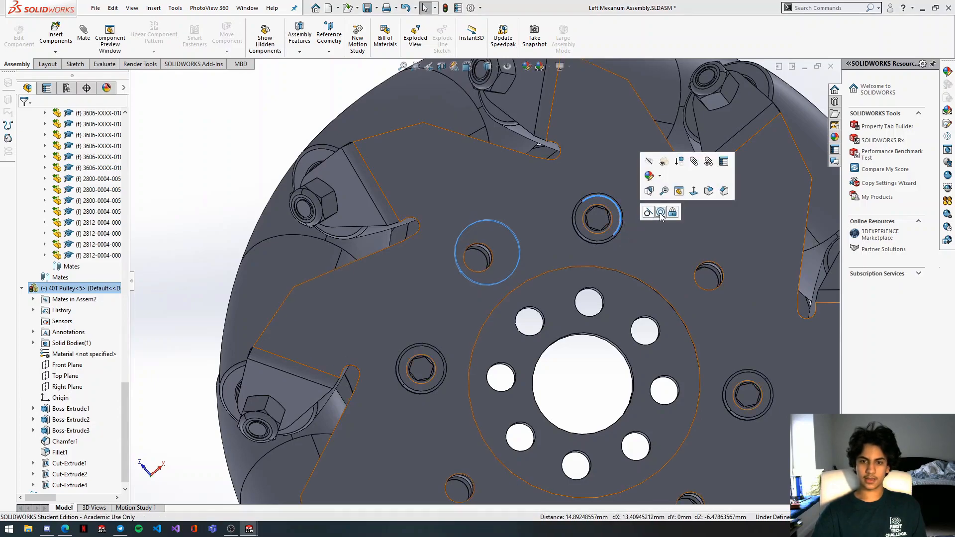
left_click(661, 213)
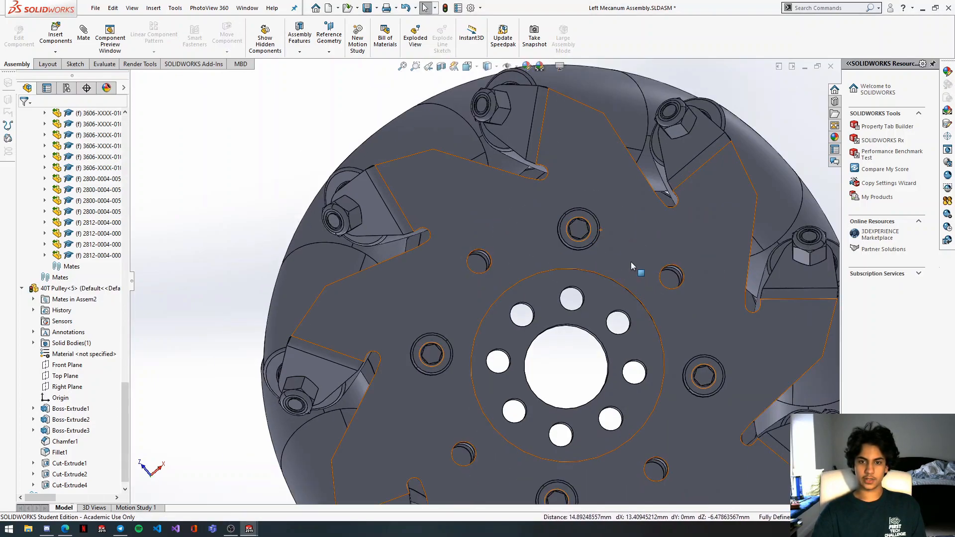
Examine the mated pulley and wheel from several sides, including the pulley's position behind the side-plate holes.
middle_click_drag(634, 270, 634, 271)
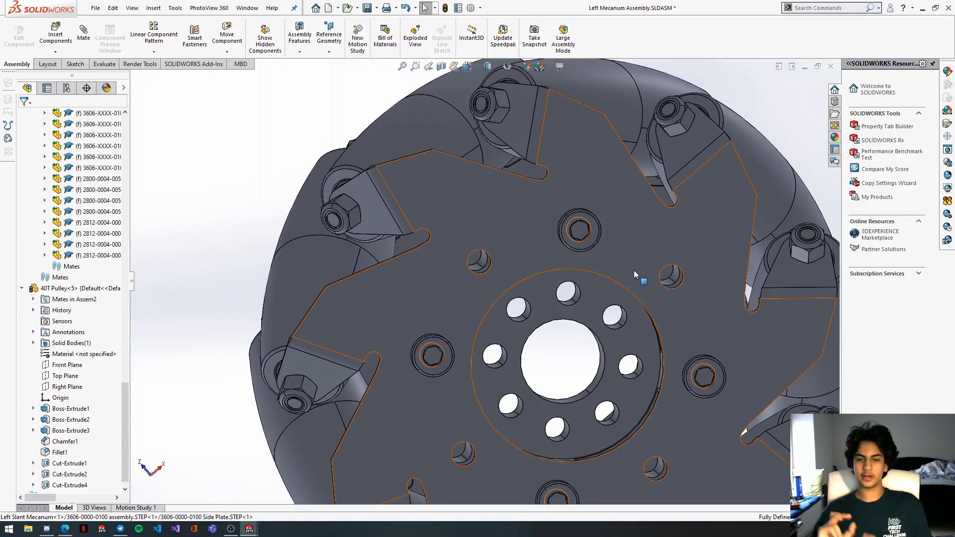
middle_click_drag(492, 289, 606, 293)
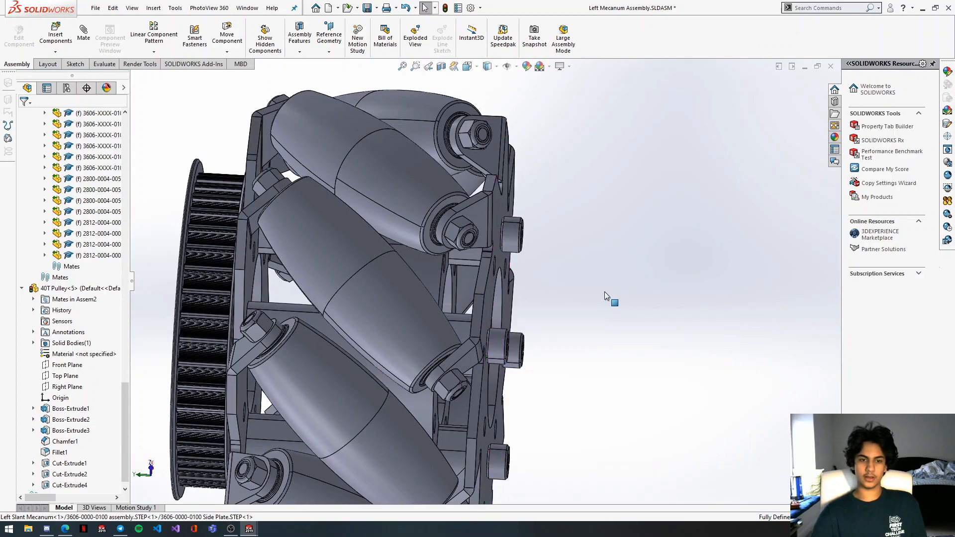
scroll(495, 274, "up", 4)
left_click(354, 258)
middle_click_drag(351, 199, 385, 254)
left_click(425, 314)
scroll(496, 292, "down", 1)
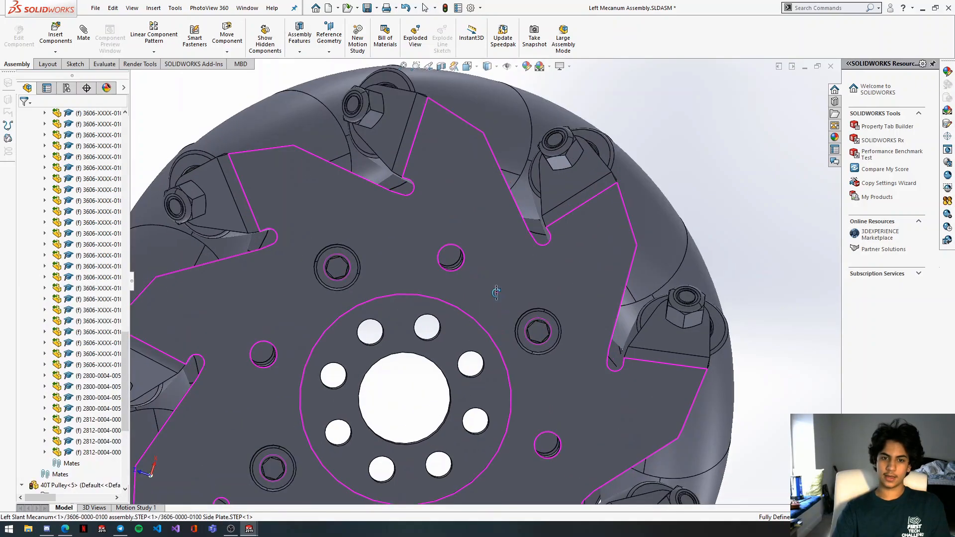
scroll(496, 292, "up", 3)
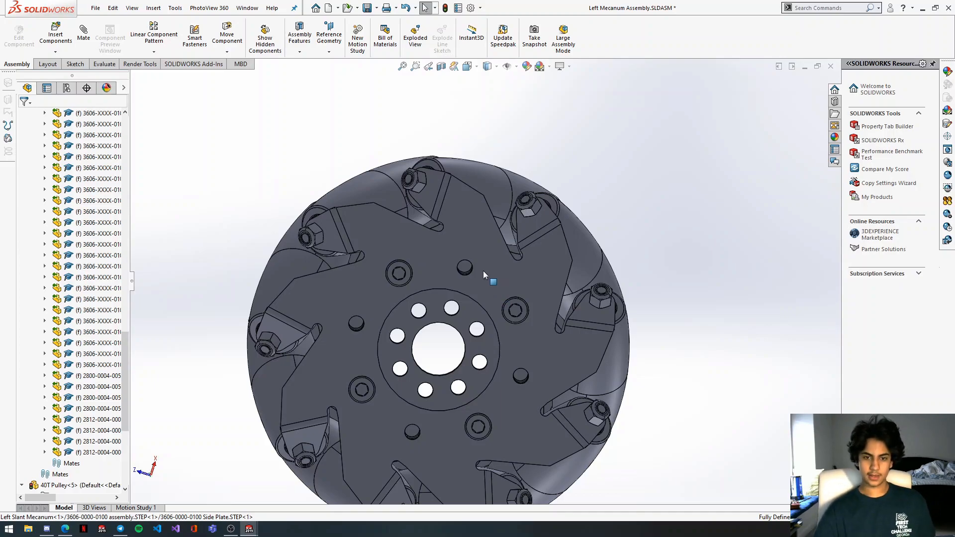
Edit the 40T pulley in the assembly and start a circle sketch on the flat face at the wheel's side-plate holes.
left_click(468, 271)
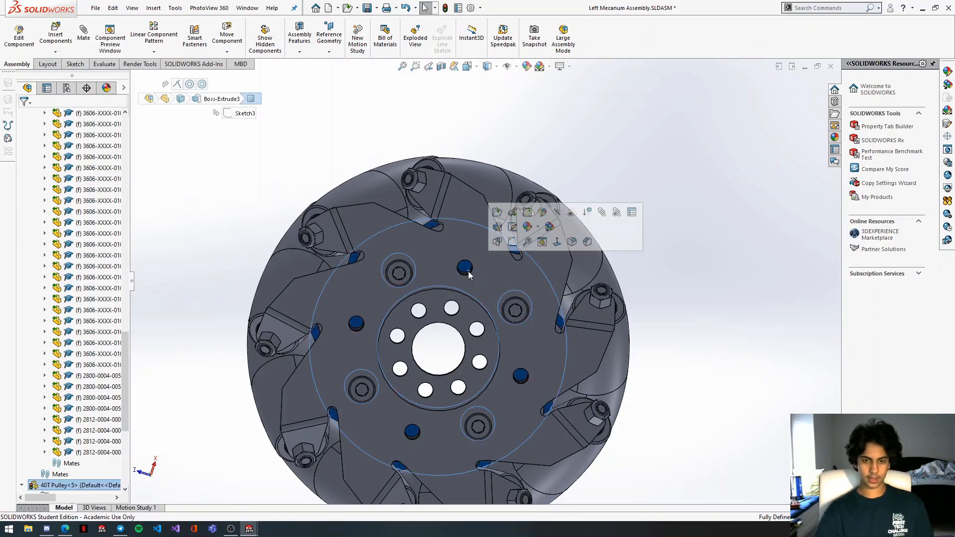
right_click(468, 270)
left_click(522, 152)
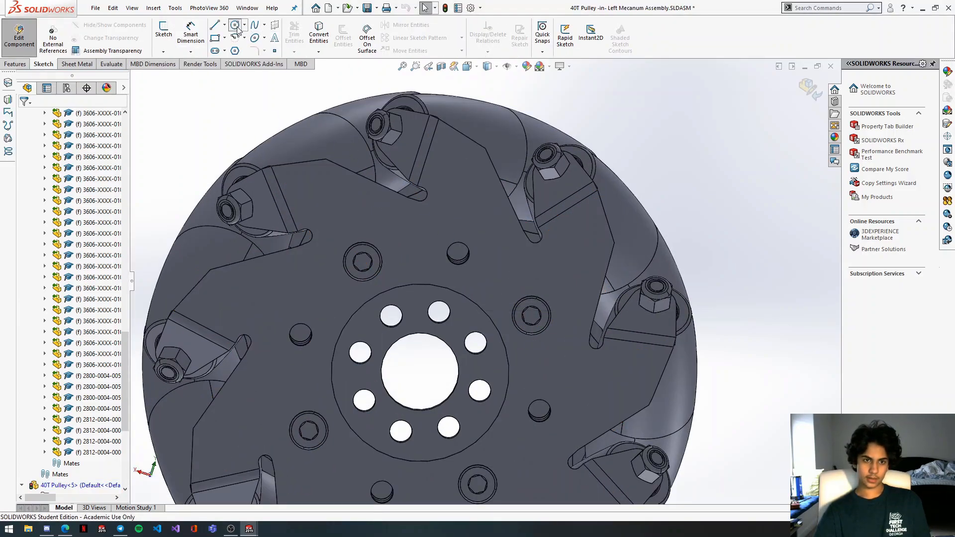
left_click(236, 26)
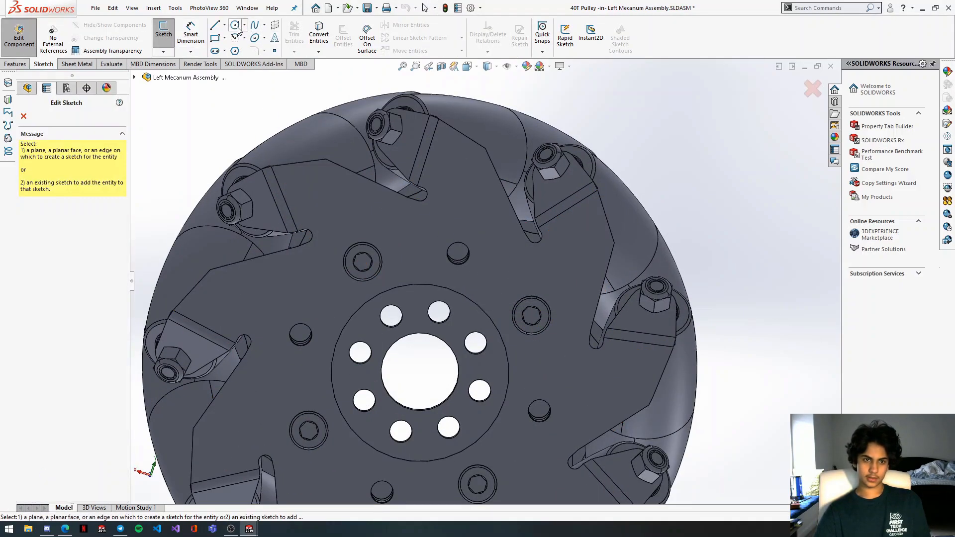
left_click(479, 285)
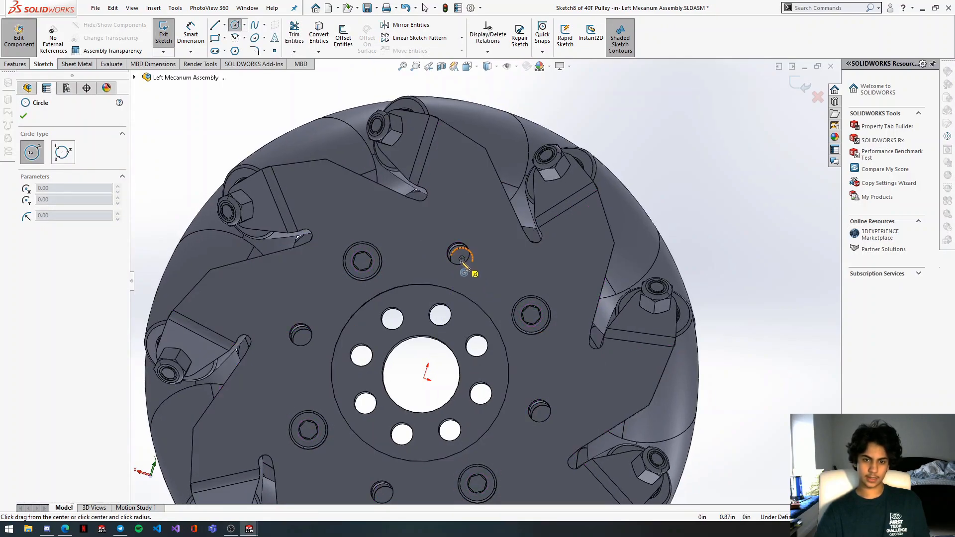
Sketch two circles of 2 mm radius centred on the upper and right side-plate holes.
left_click(462, 259)
left_click(483, 283)
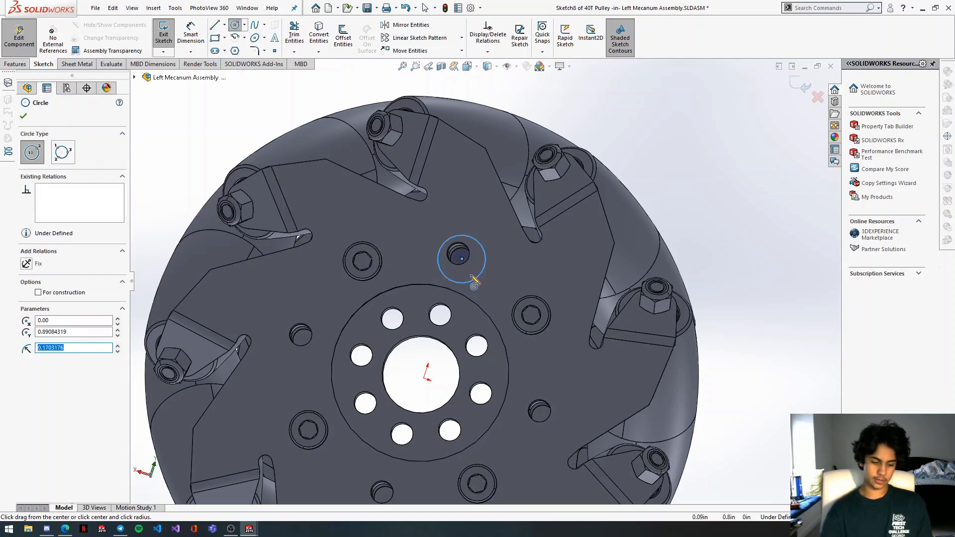
key("Return")
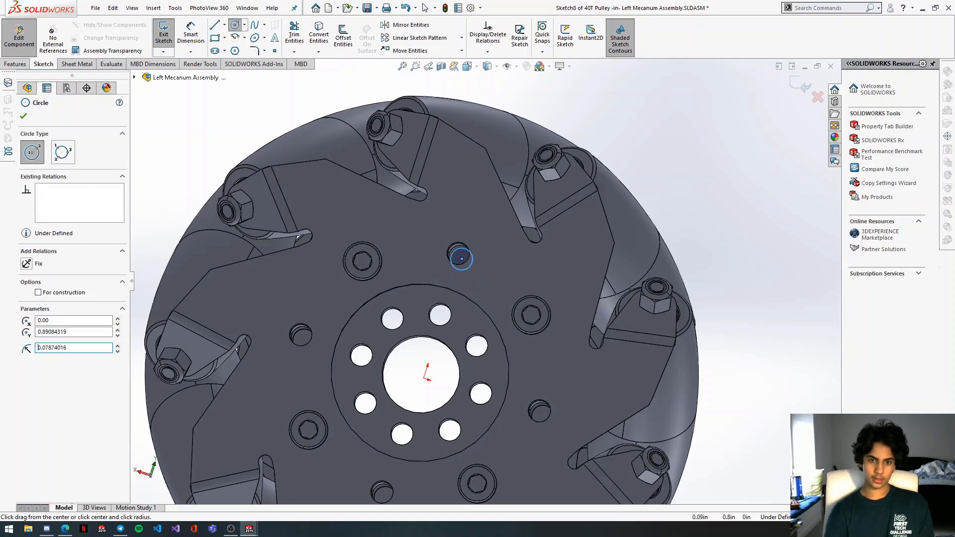
middle_click_drag(534, 401, 534, 398)
left_click(528, 403)
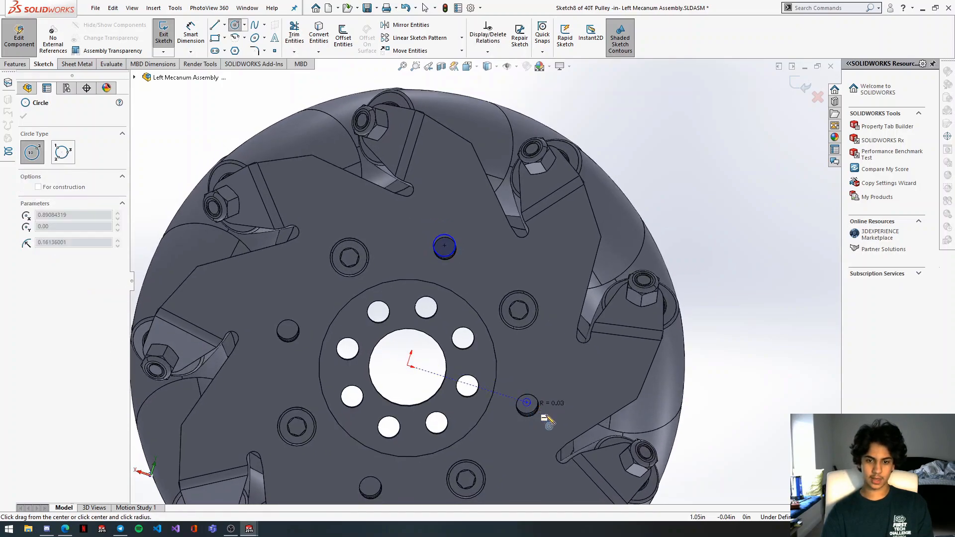
left_click(546, 417)
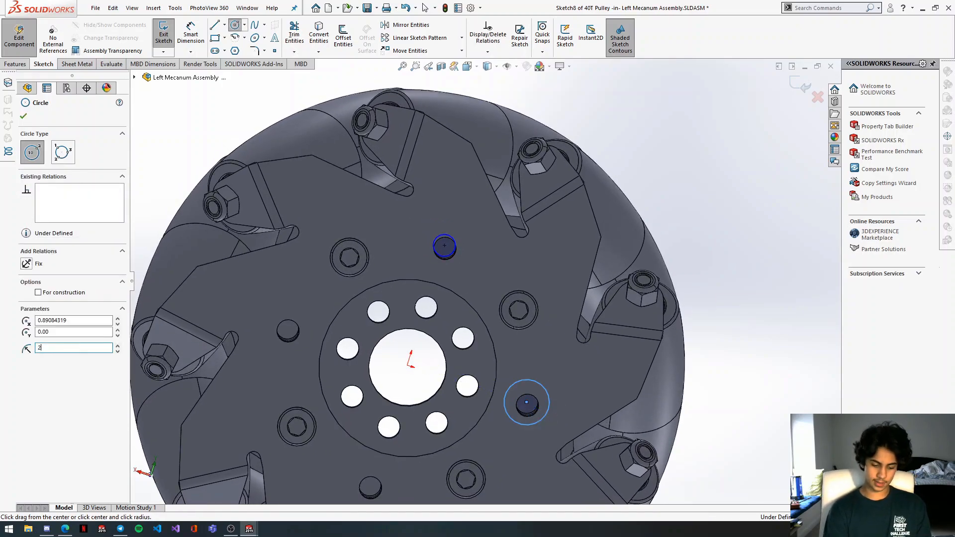
key("Return")
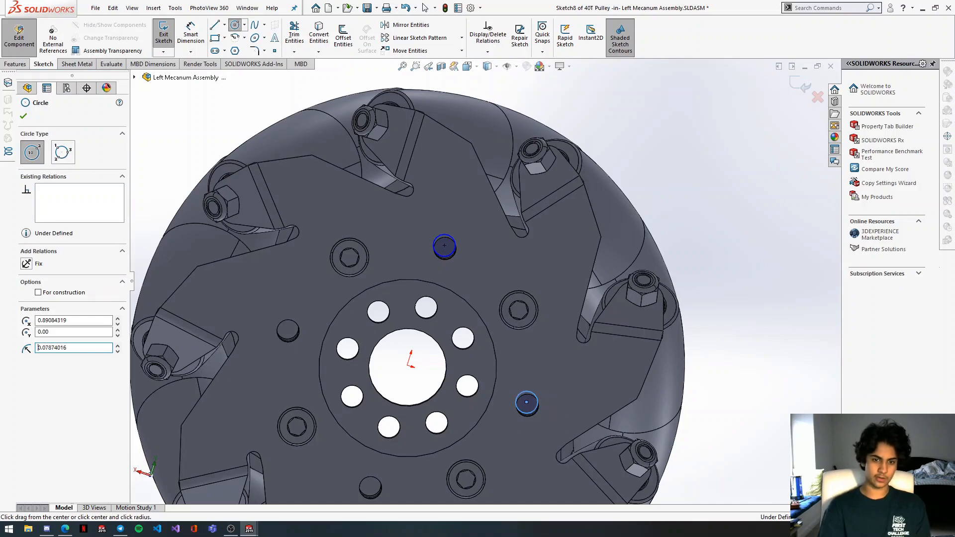
Sketch a third circle of 2 mm radius centred on the left side-plate hole.
left_click(288, 330)
left_click(305, 340)
type("2mm")
key("Return")
Sketch a fourth circle of 2 mm radius centred on the lower side-plate hole and finish the sketch.
middle_click_drag(461, 404, 378, 498)
mouse_move(372, 495)
middle_mouse_down()
mouse_move(330, 443)
mouse_move(370, 490)
middle_mouse_up()
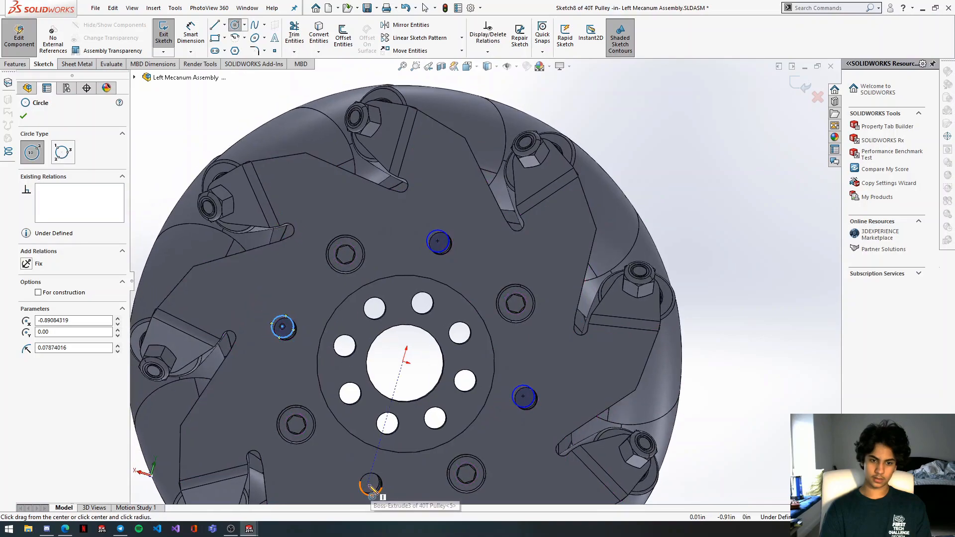
left_click(369, 482)
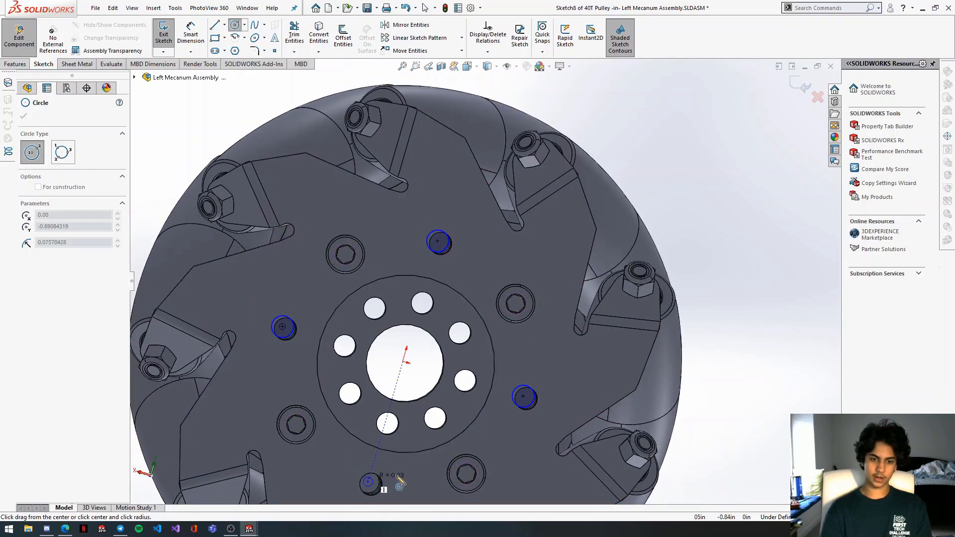
left_click(401, 488)
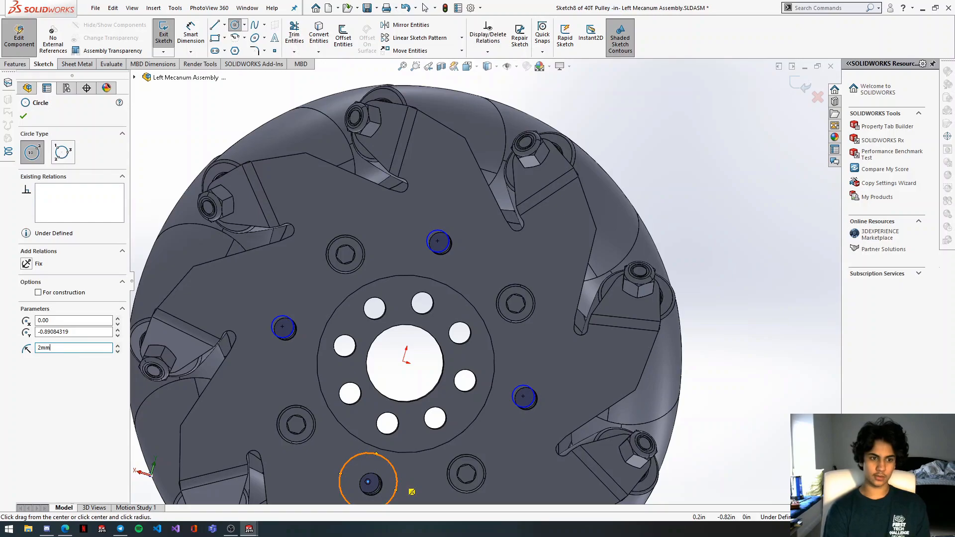
scroll(390, 216, "up", 2)
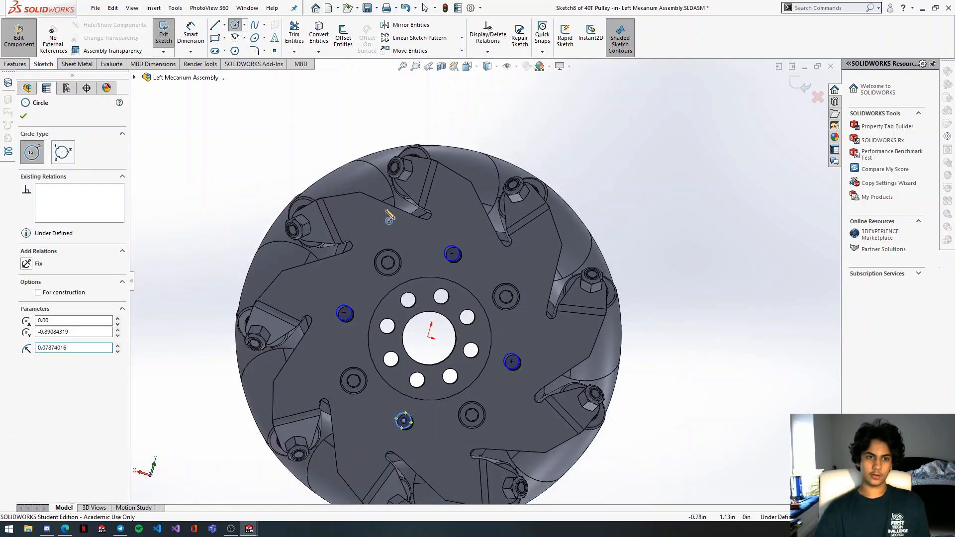
left_click(164, 30)
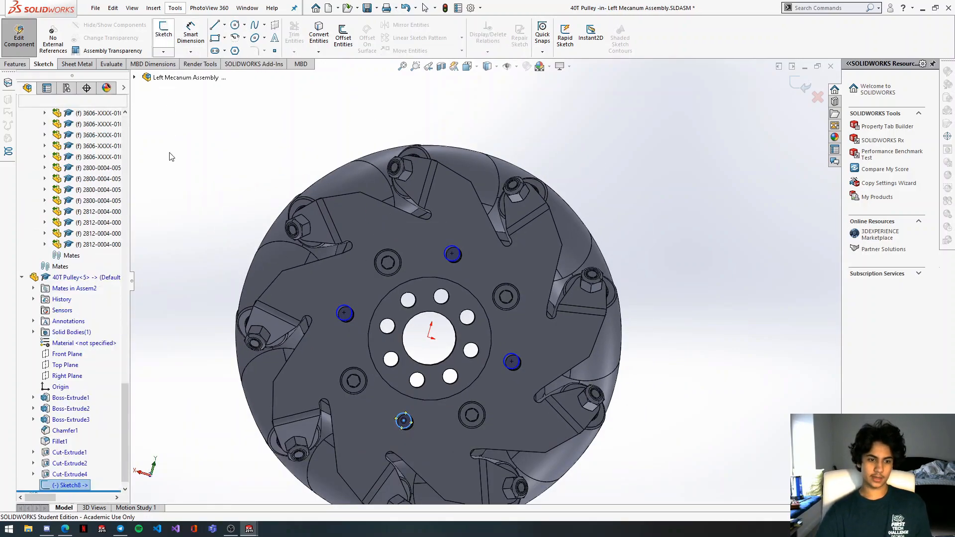
Cut the four sketched circles Through All the 40T pulley and finish editing the pulley in the assembly.
left_click(16, 64)
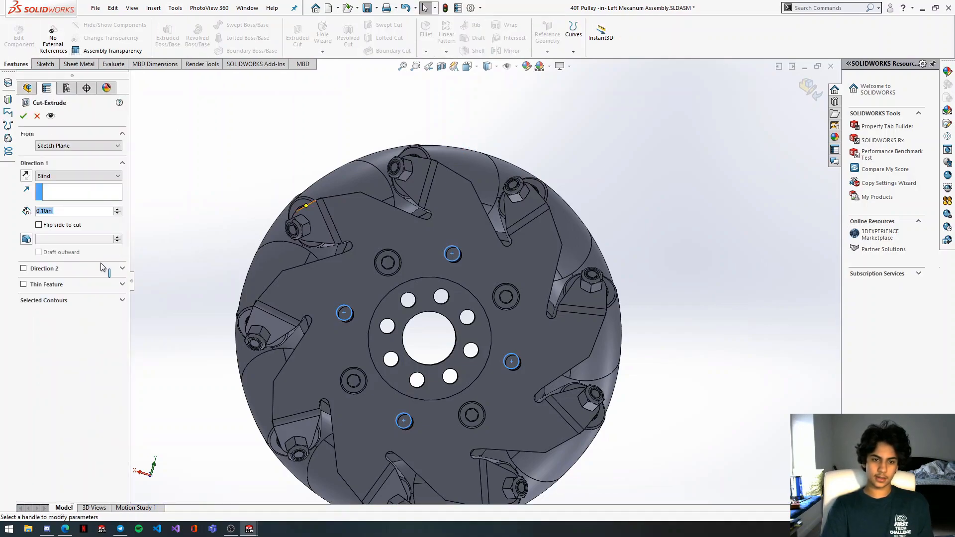
left_click(52, 176)
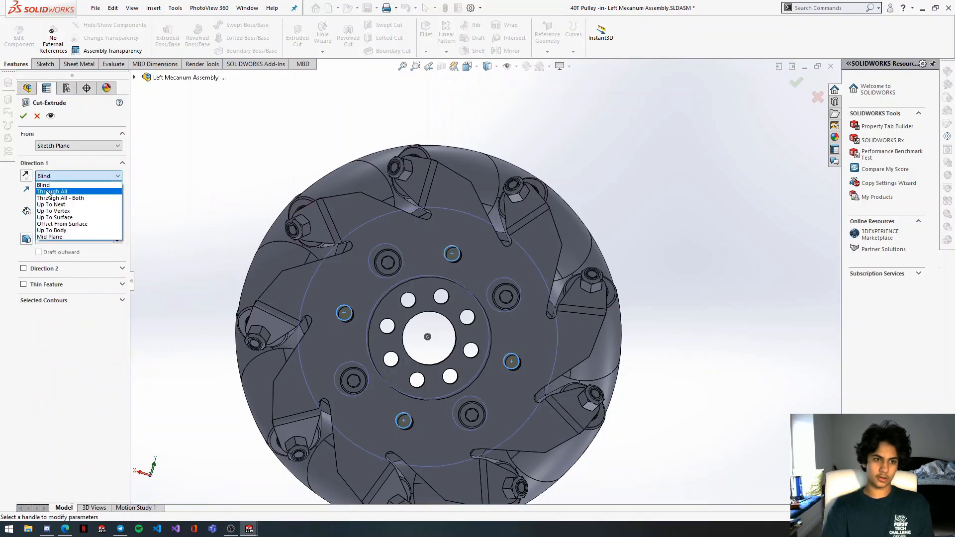
left_click(45, 191)
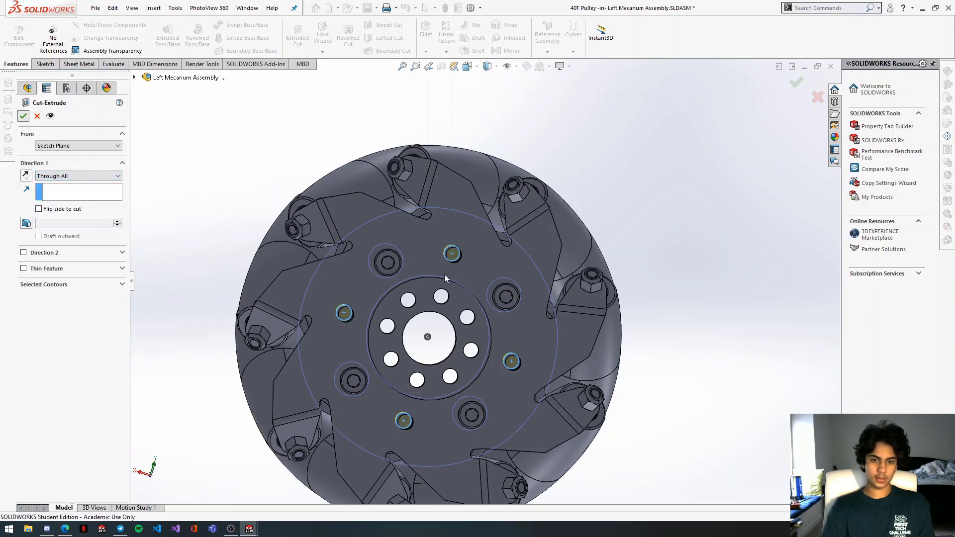
key("Return")
middle_click_drag(449, 281, 608, 345)
scroll(458, 312, "down", 2)
middle_click_drag(415, 299, 513, 282)
scroll(374, 282, "up", 3)
left_click(3, 26)
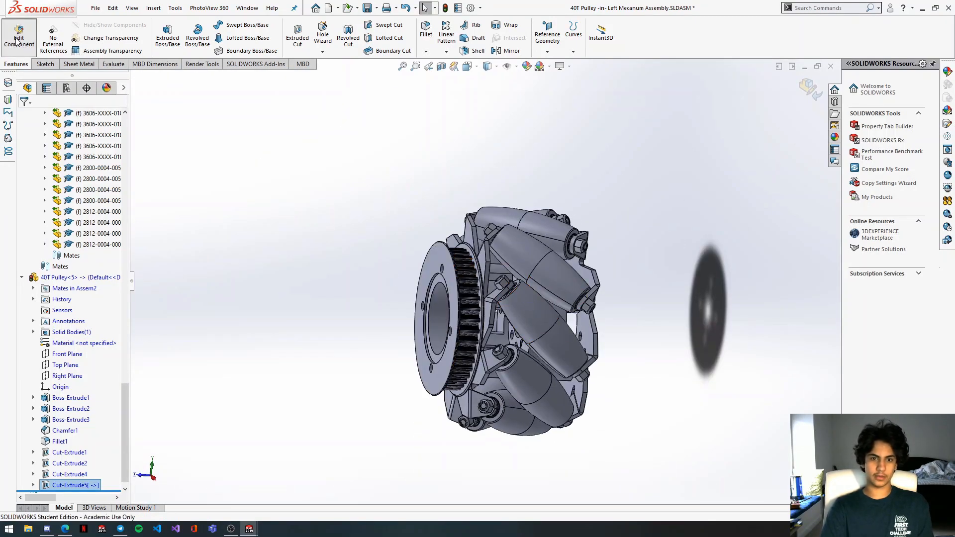
Save the Left Mecanum Assembly together with the modified 40T Pulley, and close the assembly's window.
middle_click_drag(374, 281, 414, 270)
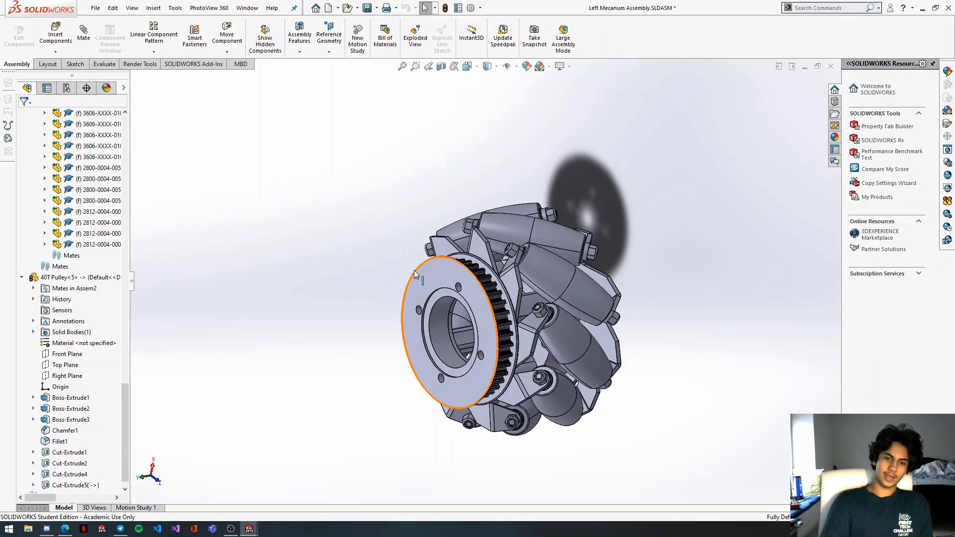
middle_click_drag(443, 322, 394, 349)
left_click(459, 314)
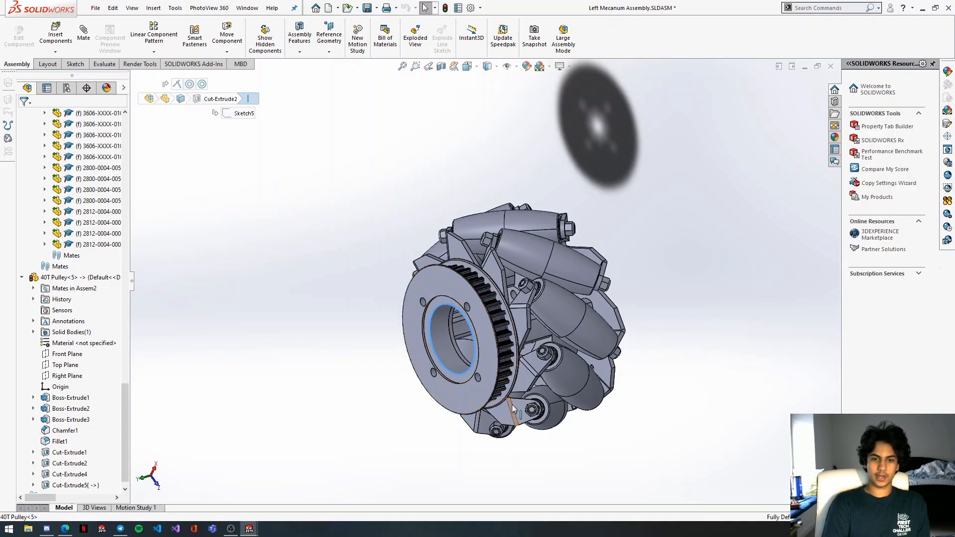
left_click_drag(465, 349, 472, 368)
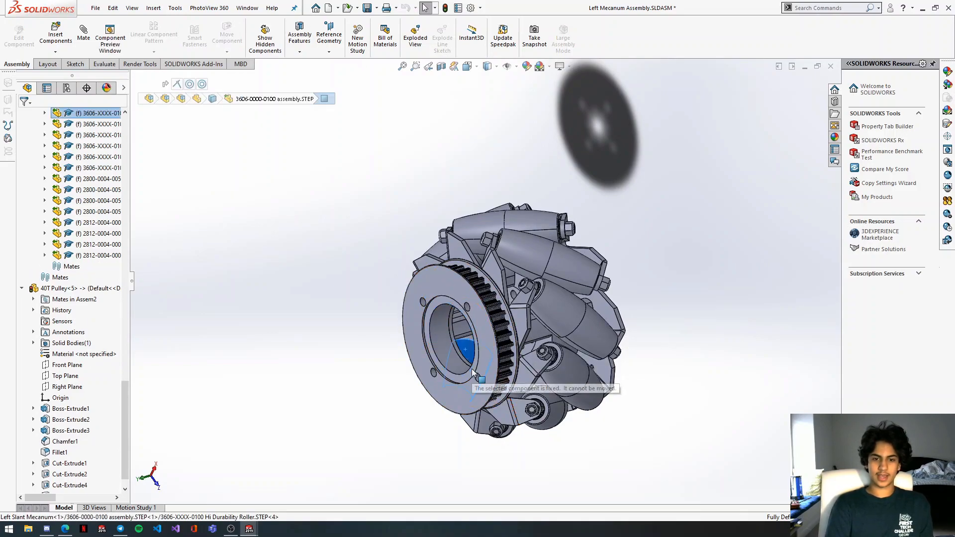
left_click(284, 357)
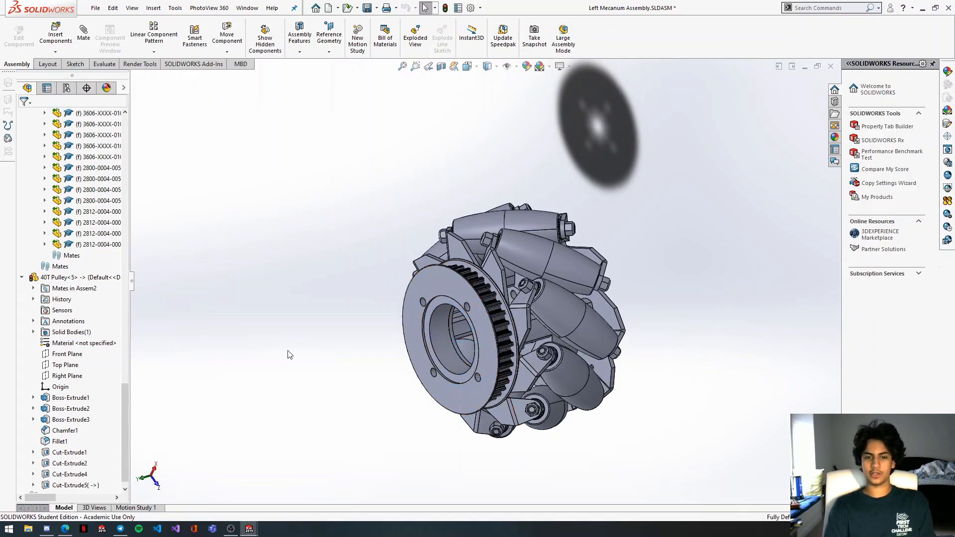
key("ctrl+s")
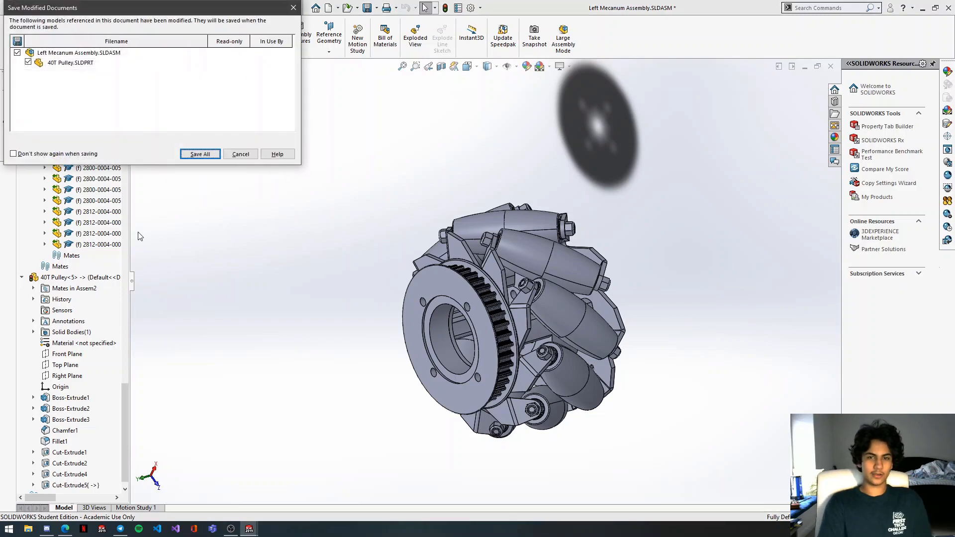
left_click(200, 154)
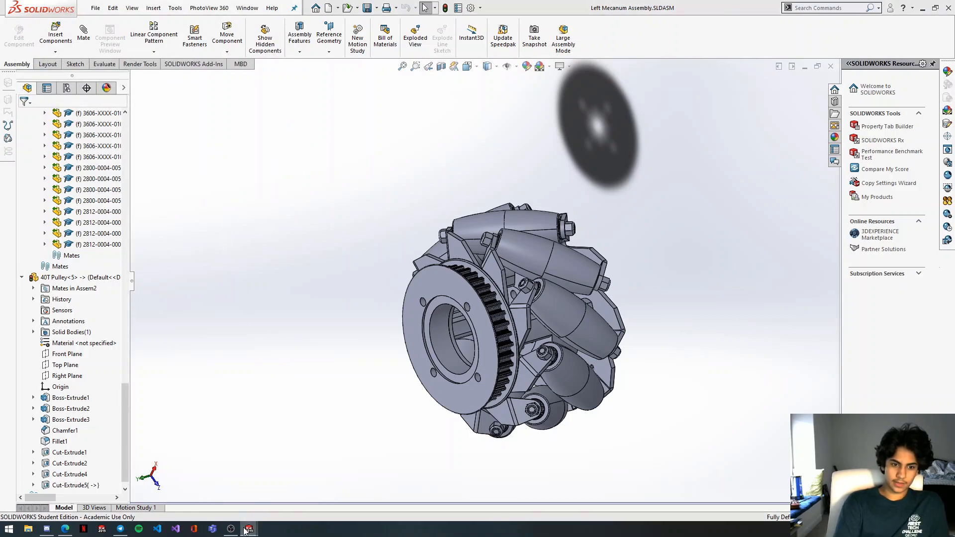
mouse_move(249, 530)
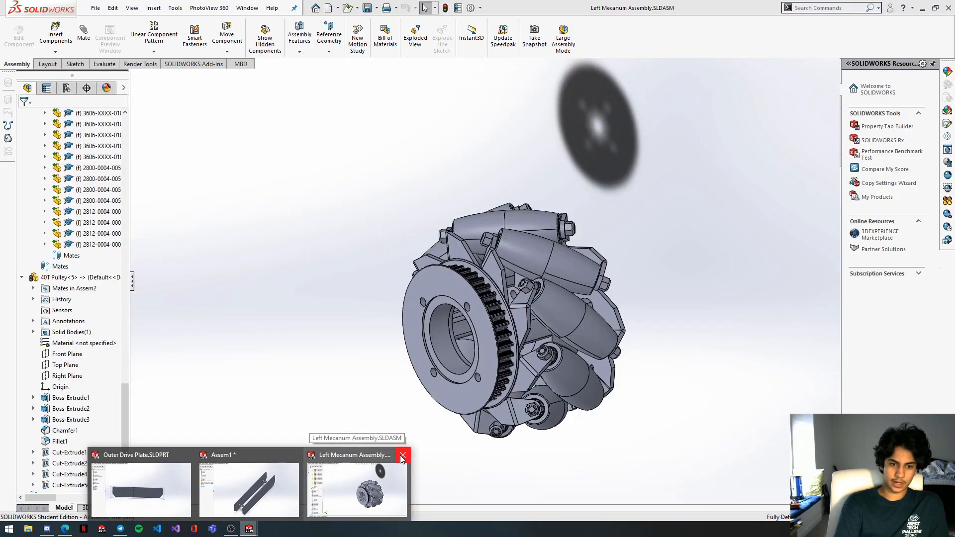
left_click(402, 457)
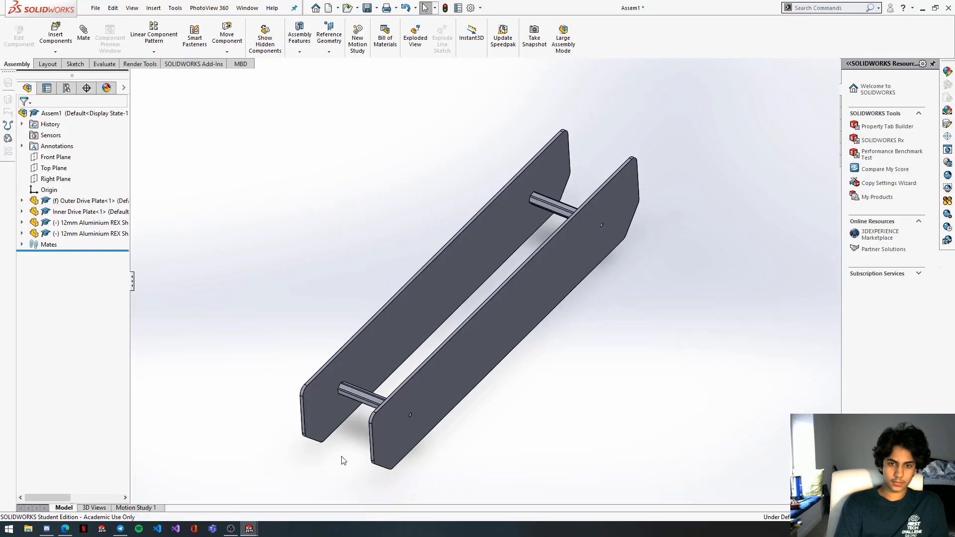
Insert Left Mecanum Assembly.SLDASM into the drivetrain assembly, placing it freely near the middle of the two drive plates.
middle_click_drag(419, 255, 391, 231)
scroll(391, 231, "up", 3)
left_click(55, 35)
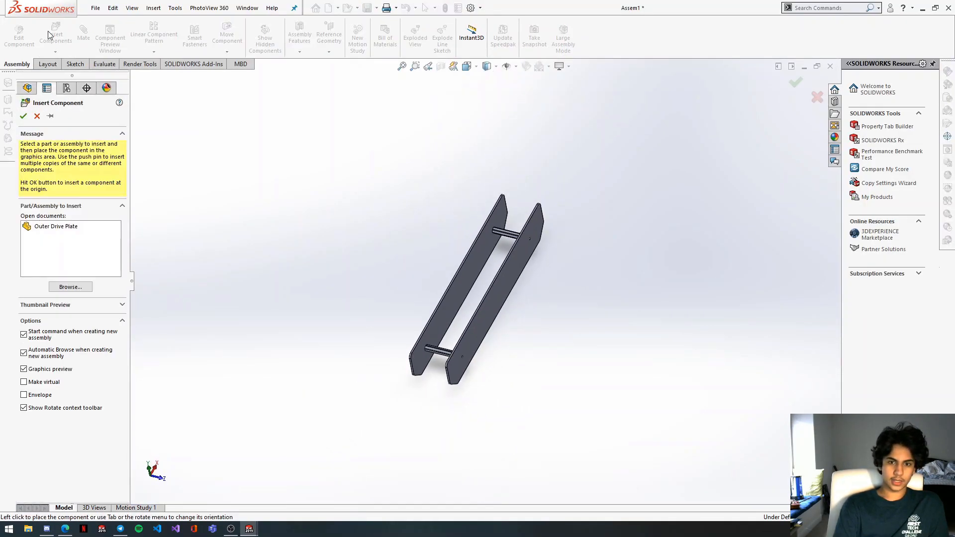
left_click(74, 290)
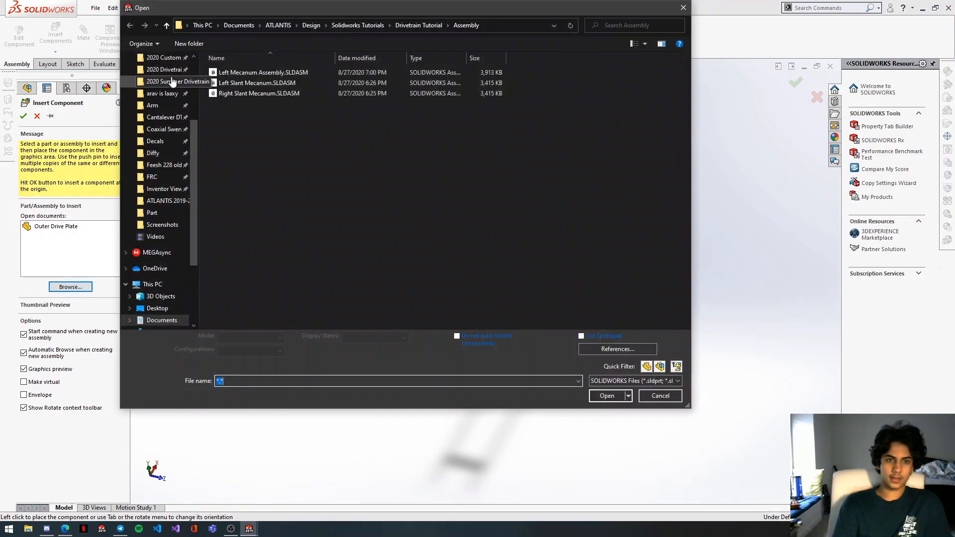
double_click(235, 76)
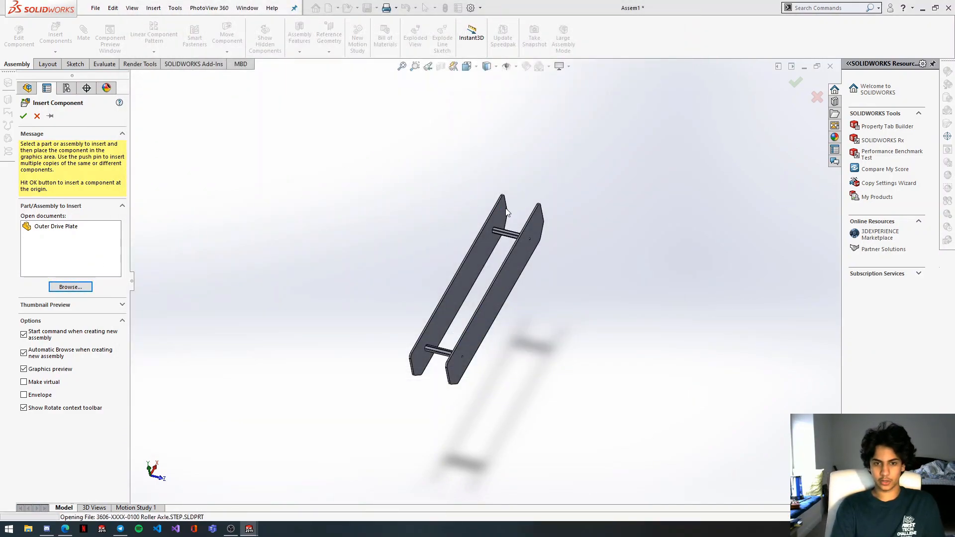
left_click(481, 274)
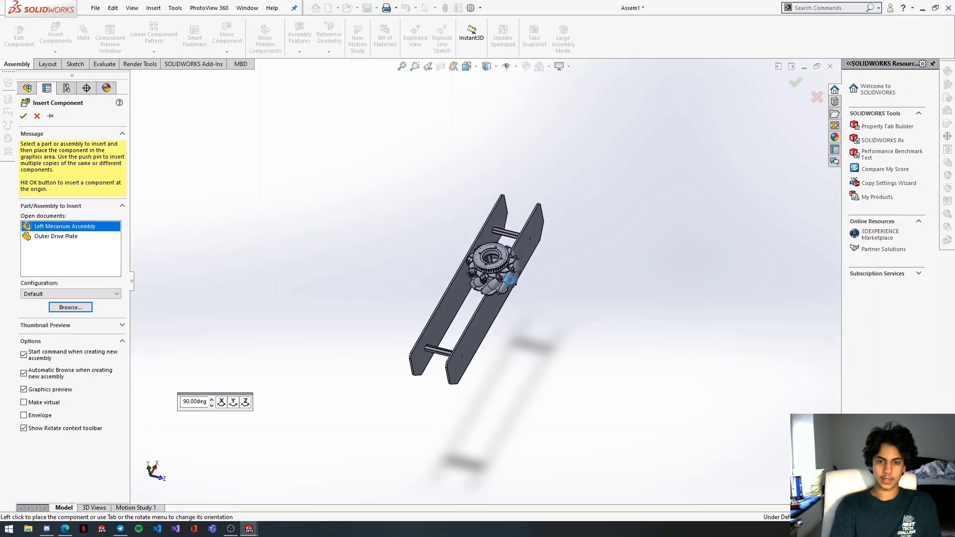
left_click(508, 268)
scroll(507, 267, "down", 10)
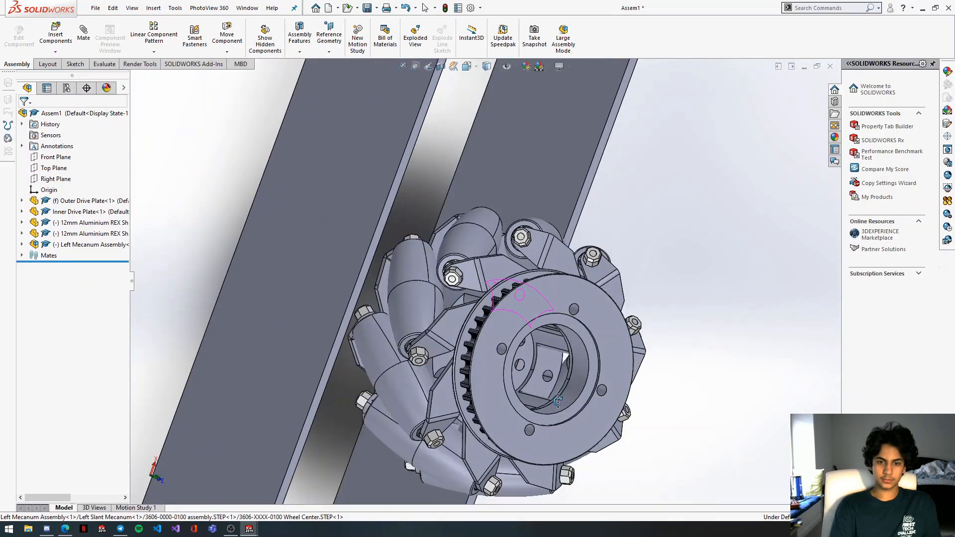
mouse_move(558, 401)
middle_mouse_down()
mouse_move(572, 393)
mouse_move(547, 389)
middle_mouse_up()
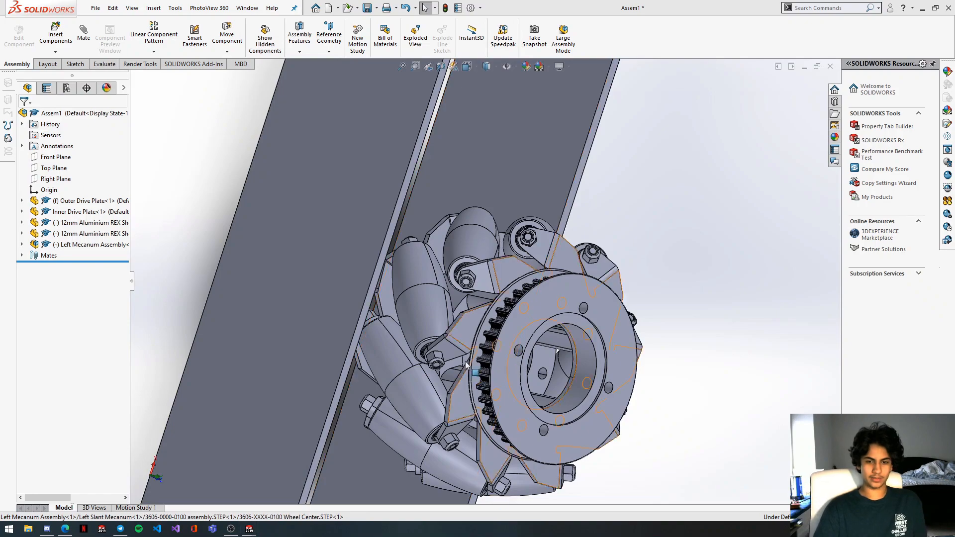
left_click(543, 324)
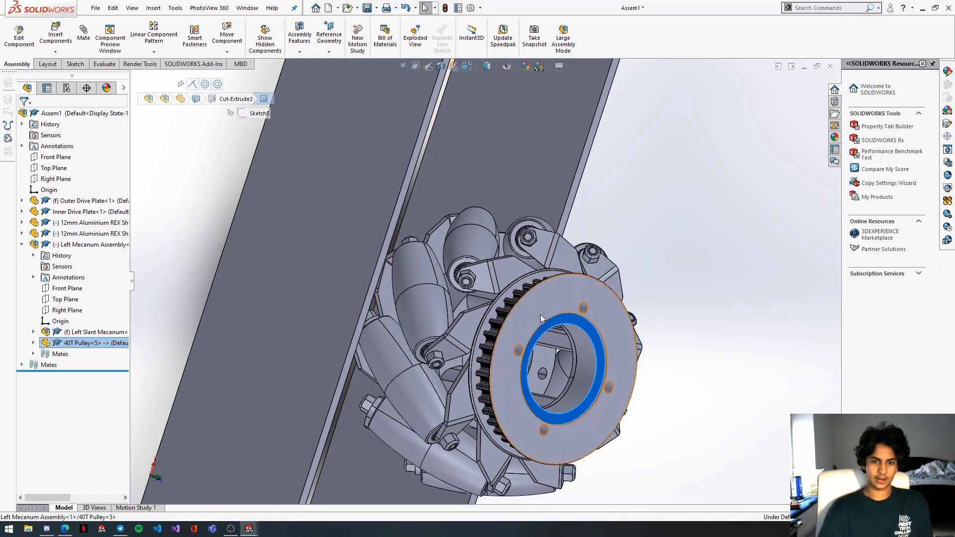
right_click(75, 244)
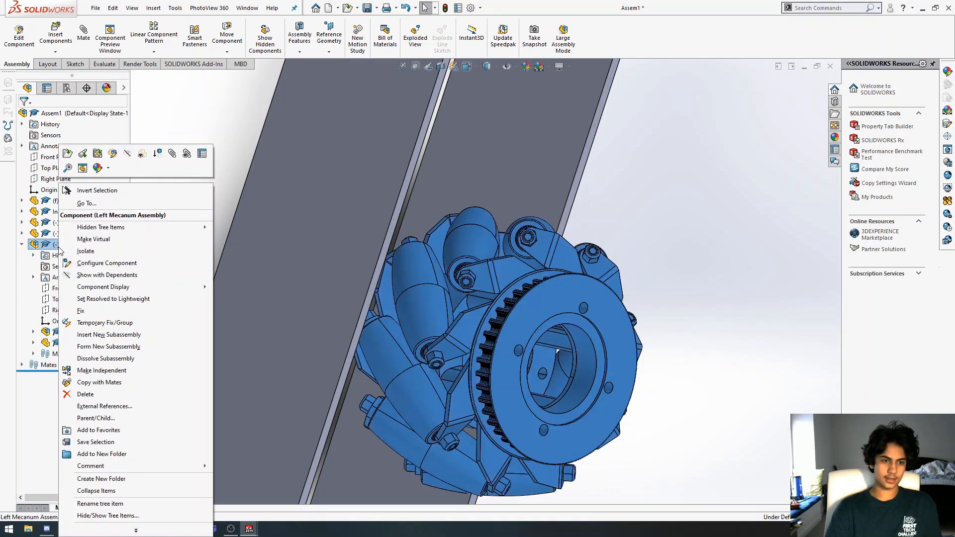
left_click(69, 159)
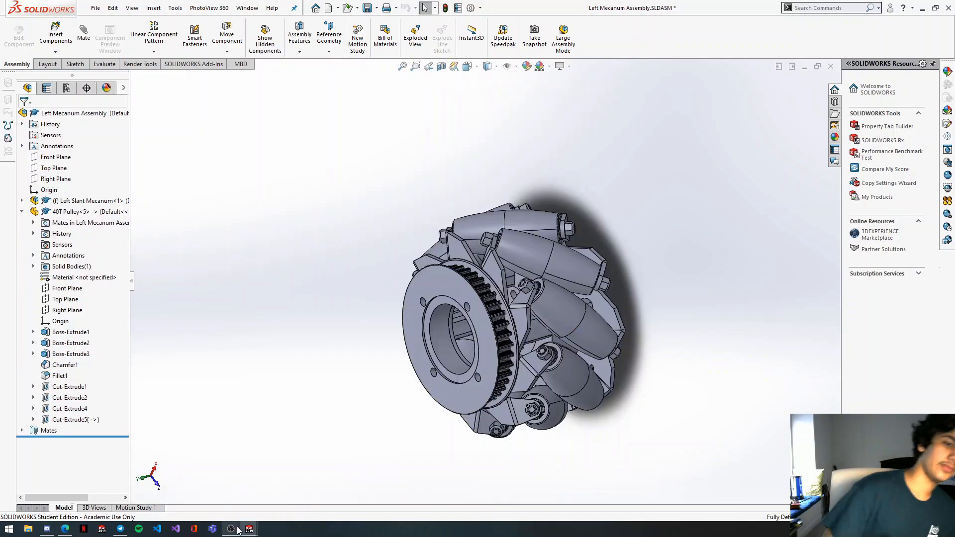
mouse_move(249, 529)
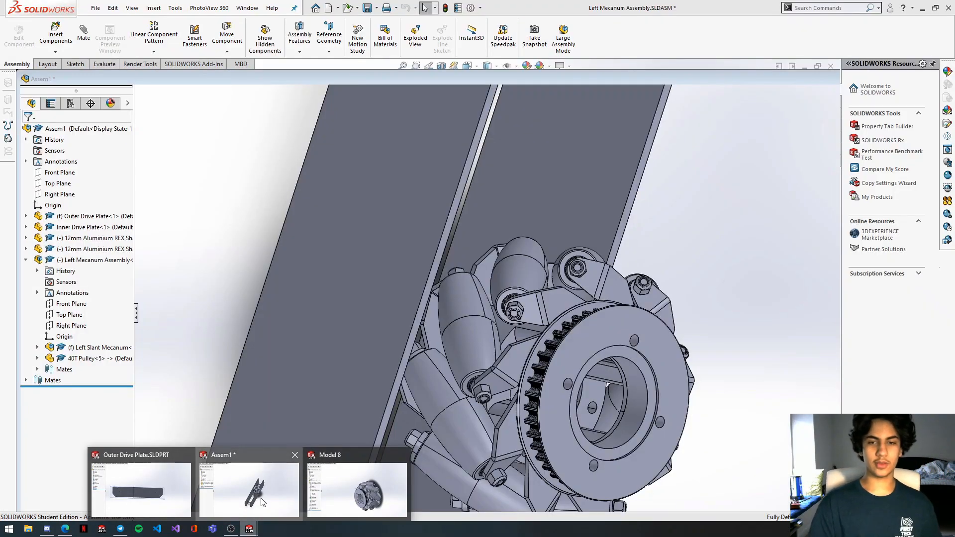
left_click(262, 501)
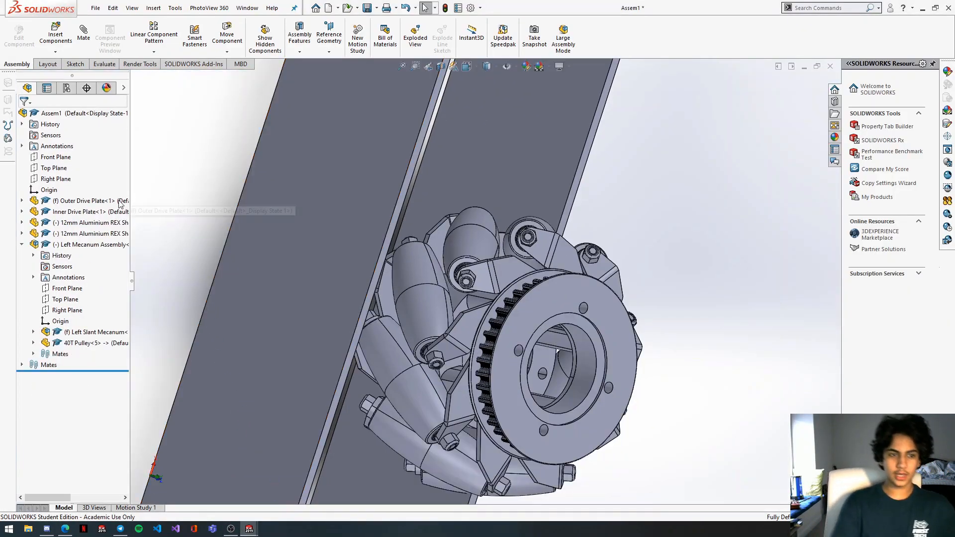
scroll(489, 321, "up", 4)
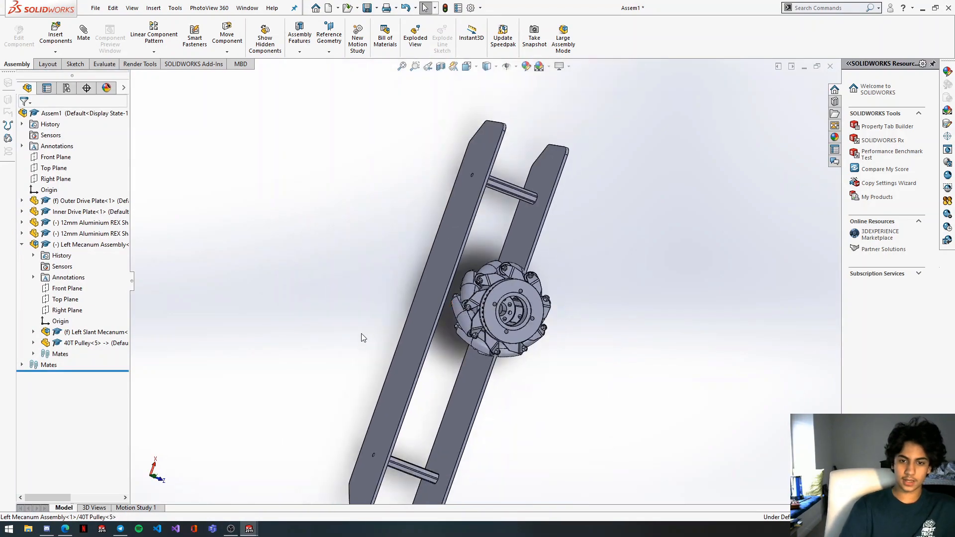
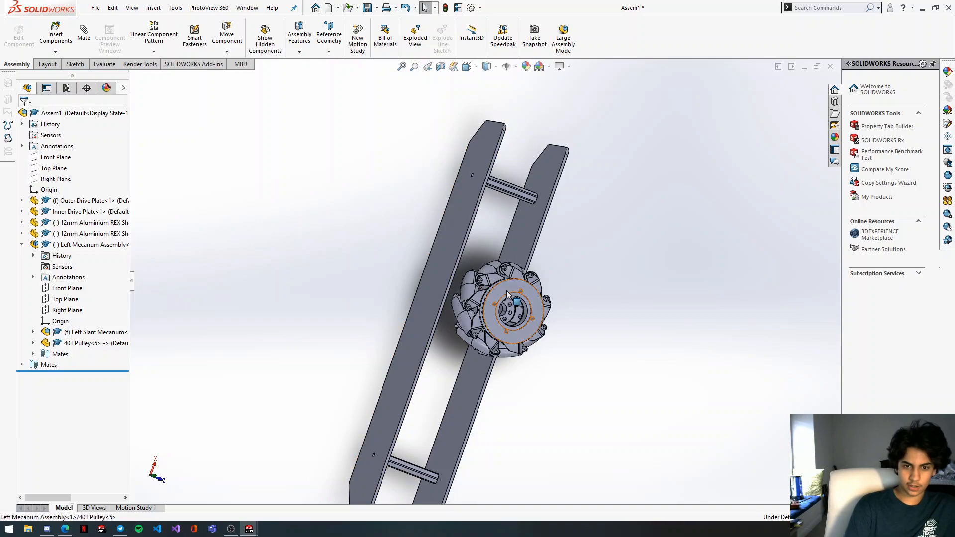
Open the inserted Left Mecanum Assembly in its own window from the drivetrain assembly.
left_click(488, 301)
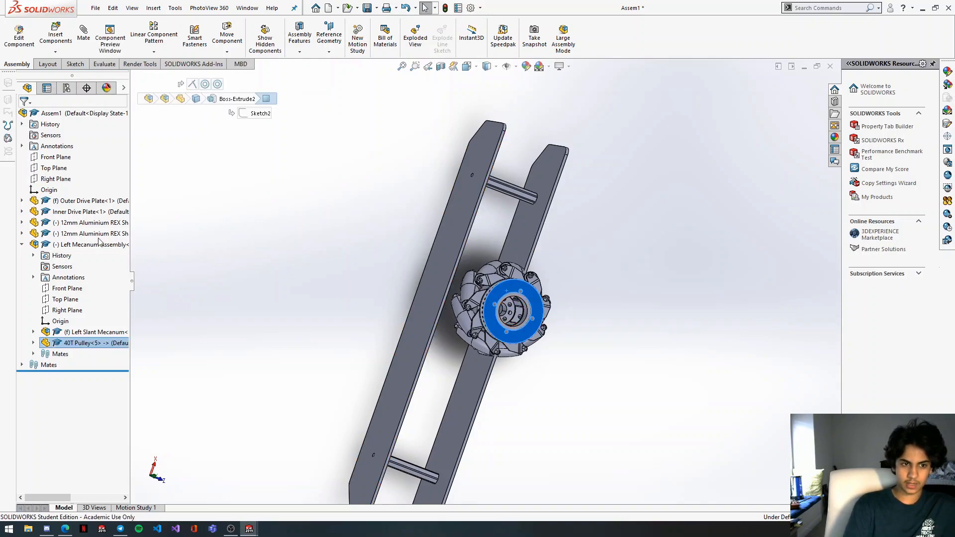
left_click(90, 246)
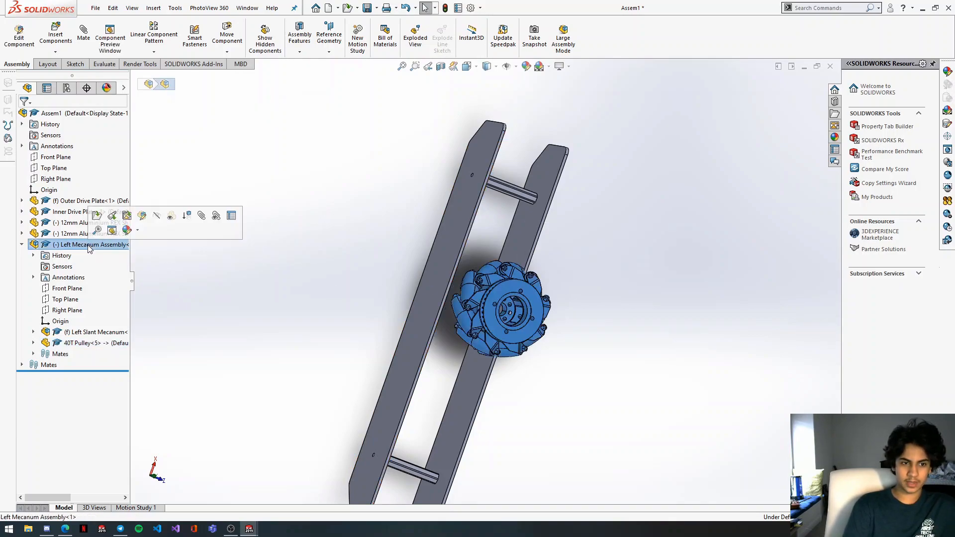
right_click(90, 246)
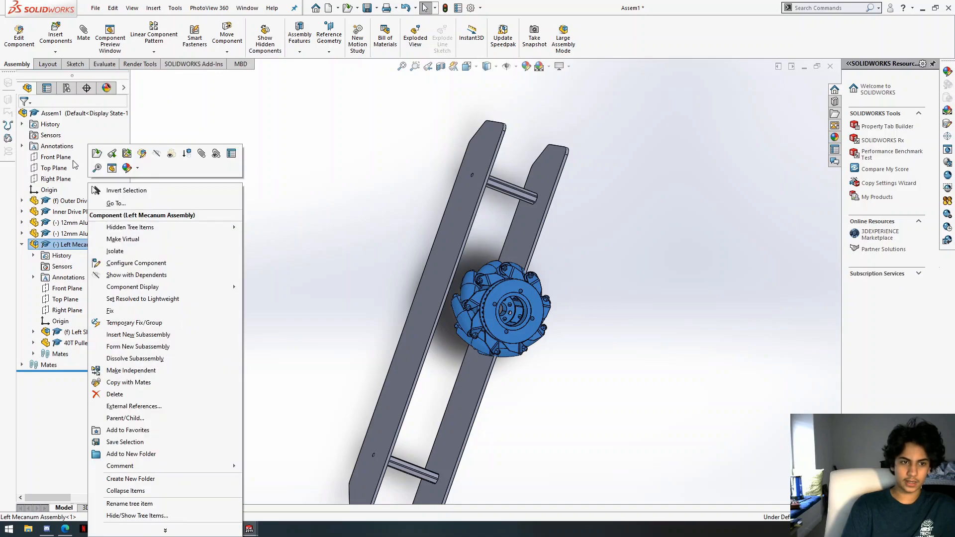
left_click(97, 154)
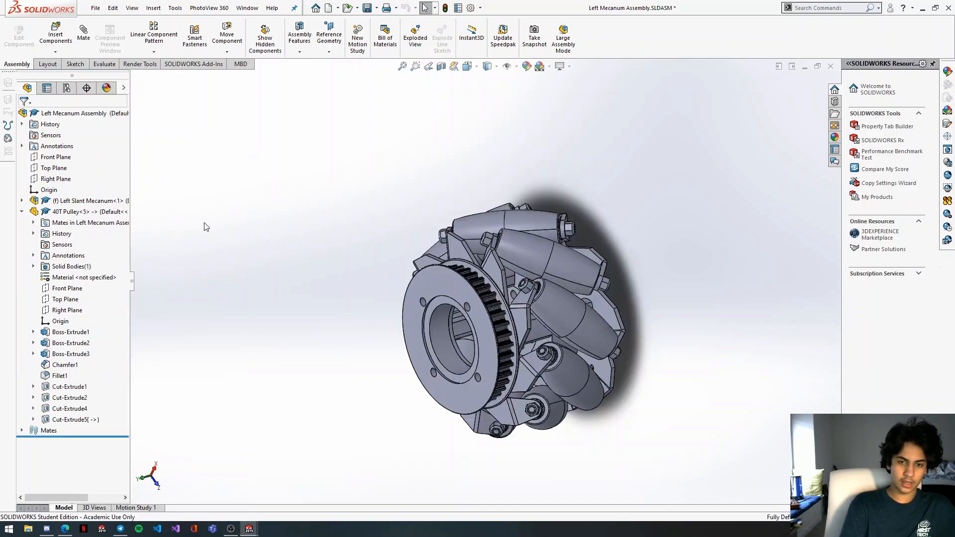
Examine the opened wheel assembly up close, focusing on the pulley and where it meets the wheel's side plate.
middle_click_drag(484, 340, 559, 369)
scroll(558, 369, "down", 1)
scroll(558, 368, "up", 3)
scroll(548, 334, "down", 3)
middle_click_drag(511, 321, 497, 297)
scroll(478, 284, "down", 2)
middle_click_drag(457, 274, 423, 269)
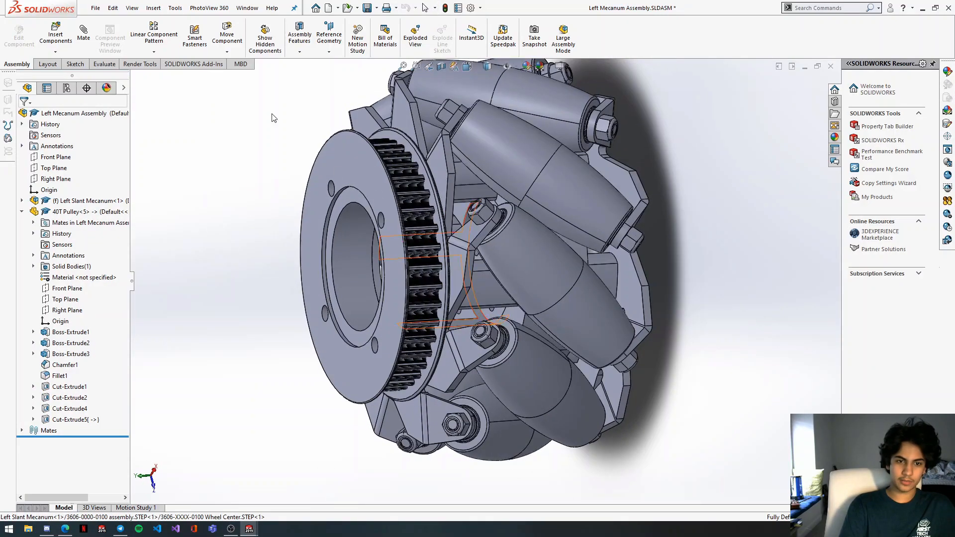
Insert 12mm ID Bearing.SLDPRT from the Part folder into the wheel assembly, placing it in front of the pulley's bore.
left_click(55, 35)
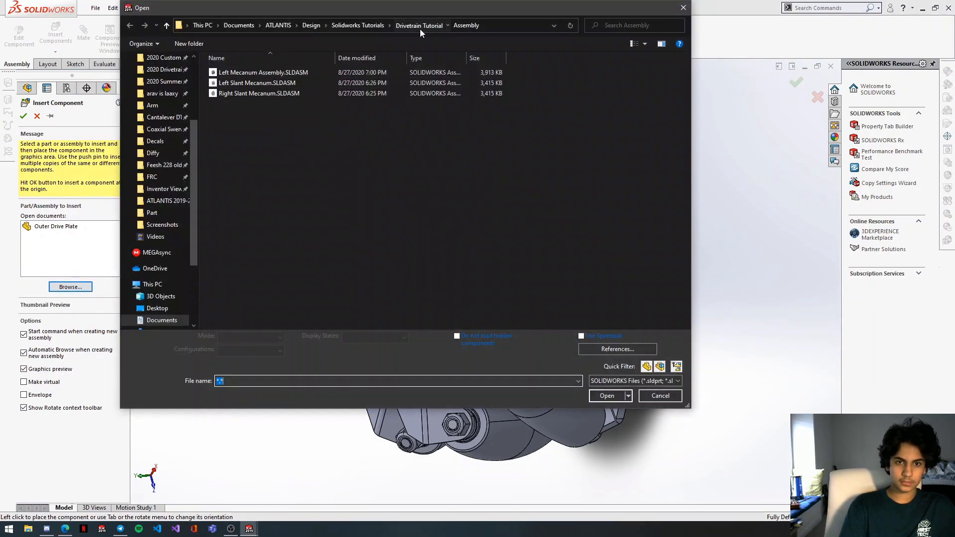
left_click(420, 29)
double_click(237, 95)
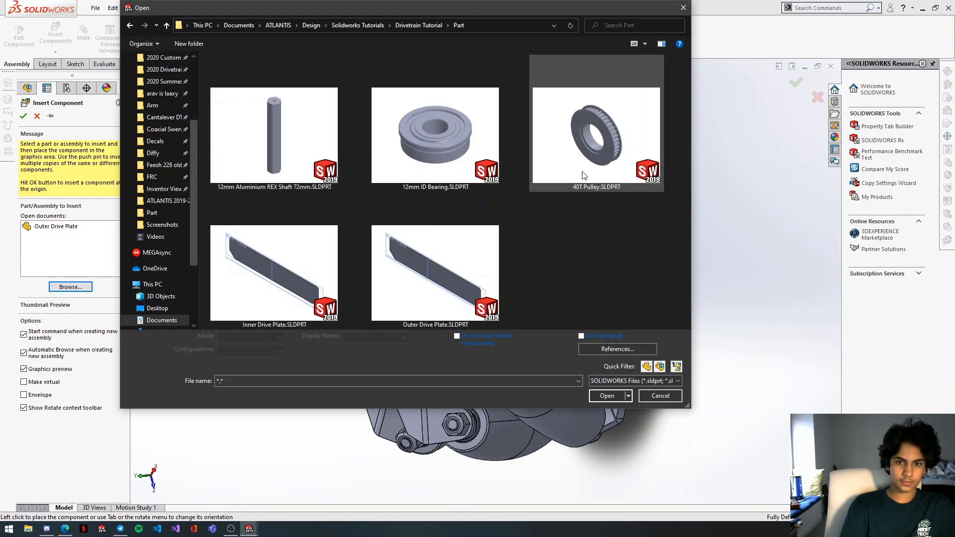
double_click(435, 134)
scroll(357, 246, "down", 5)
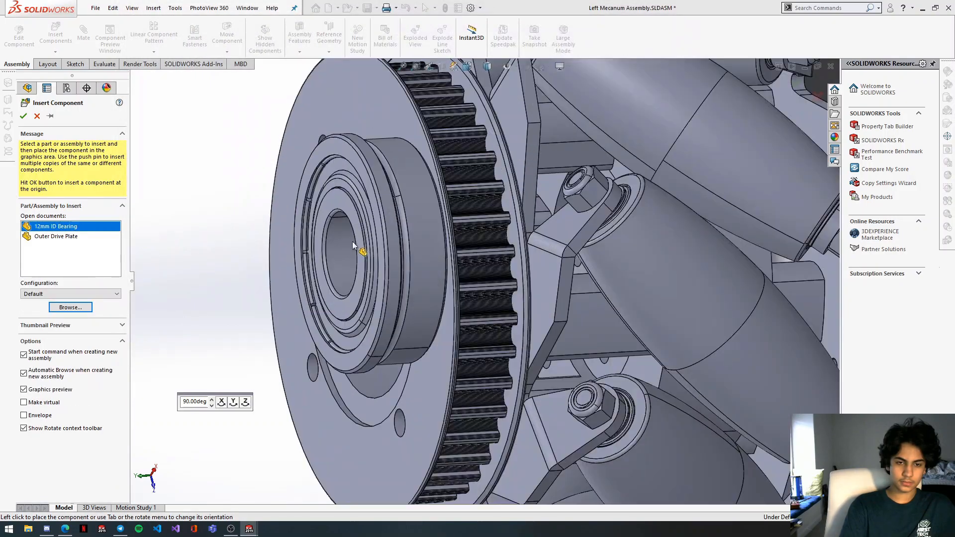
left_click(356, 246)
Mate the bearing's outer cylindrical face concentric with the pulley's bore.
left_click(402, 268)
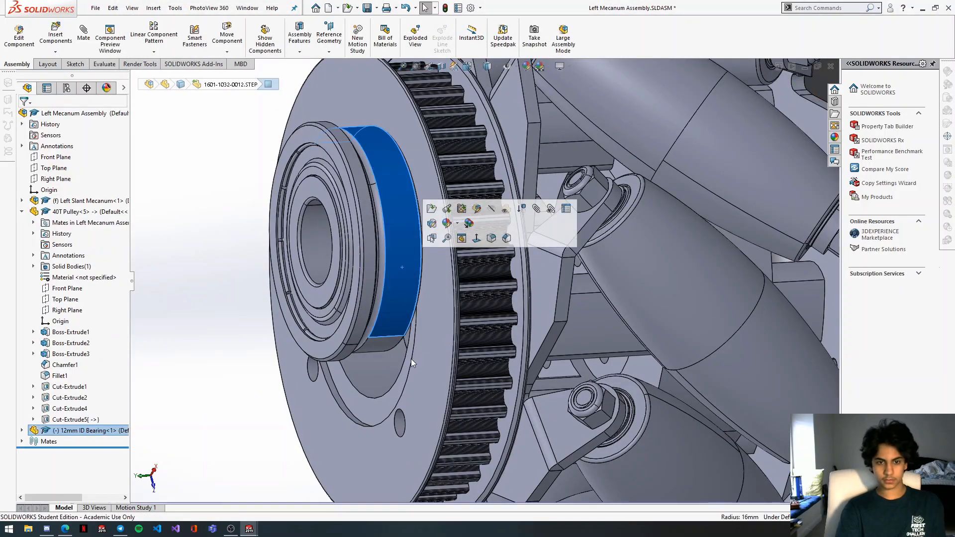
left_click(393, 376, "ctrl")
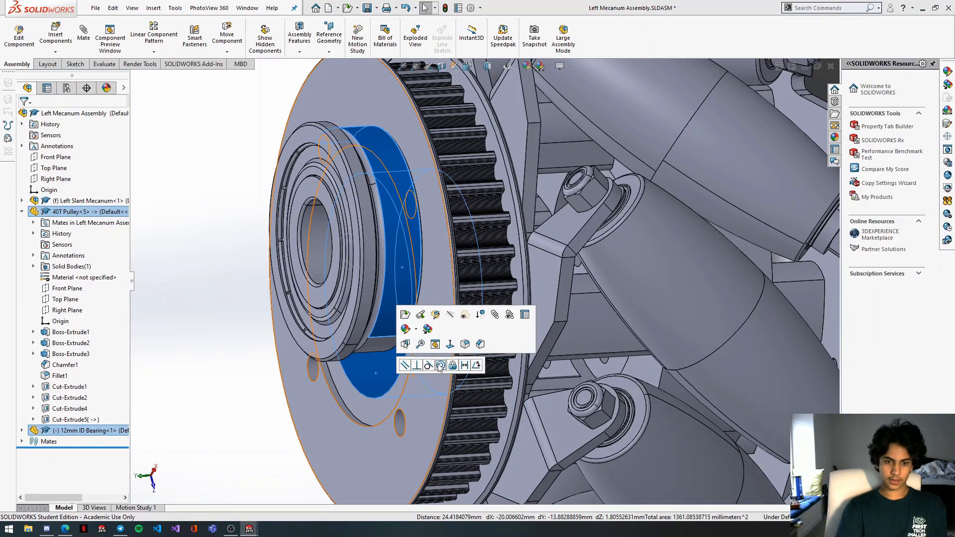
left_click(440, 366)
Mate the inner face of the bearing's flange coincident with the recessed ring face around the pulley's bore.
middle_click_drag(406, 285, 341, 189)
scroll(340, 188, "down", 3)
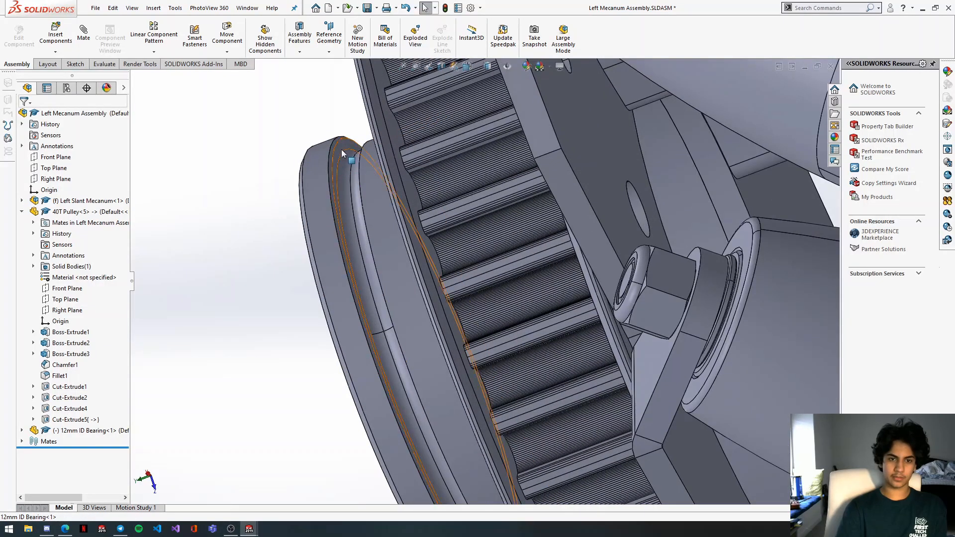
left_click(342, 149)
middle_click_drag(359, 225, 418, 251)
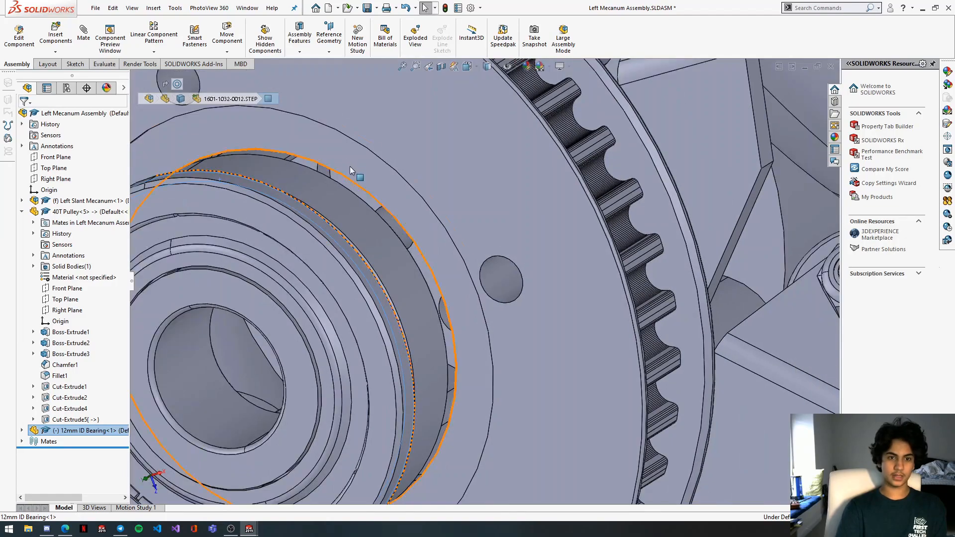
left_click(338, 157, "ctrl")
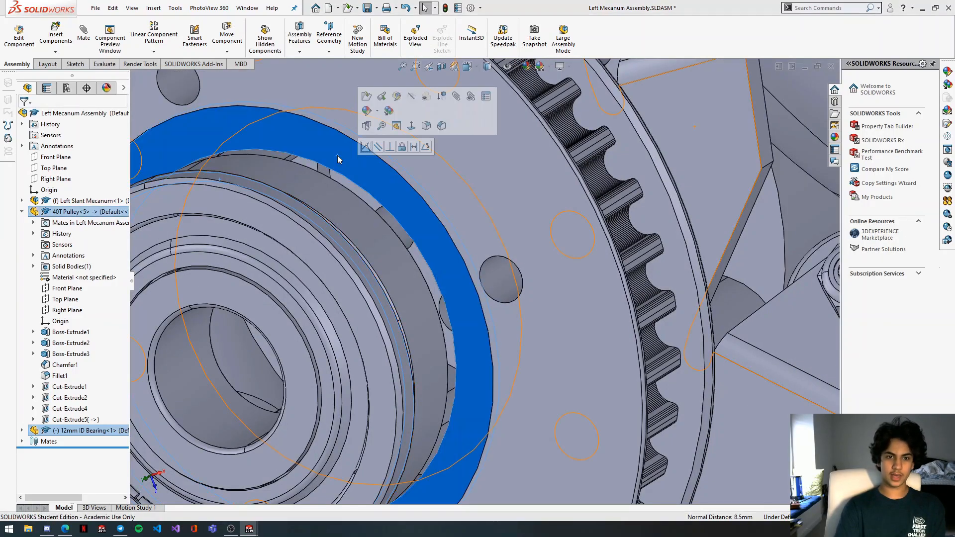
left_click(365, 146)
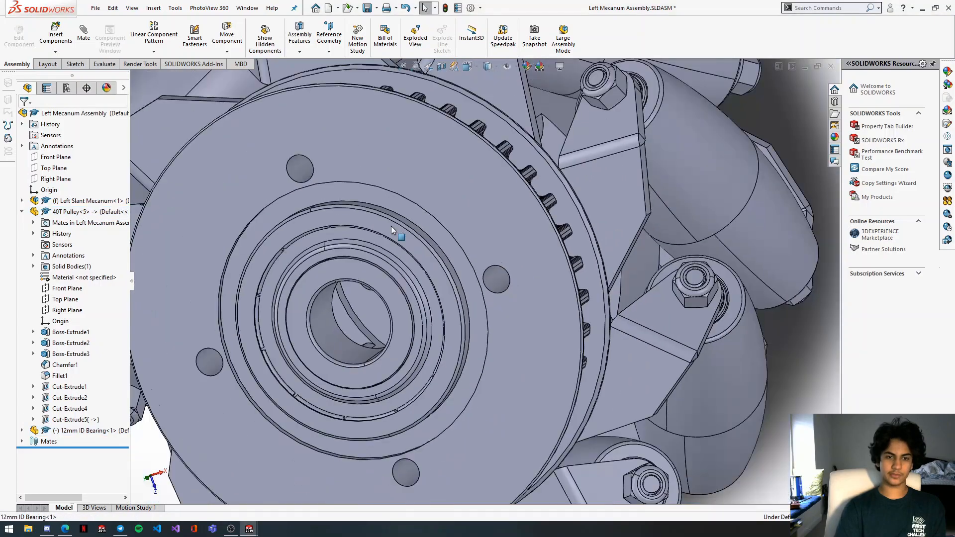
Find the pulley cut that forms the recess around the bearing flange and open its sketch for editing within the assembly.
scroll(468, 270, "up", 1)
middle_click_drag(469, 271, 522, 216)
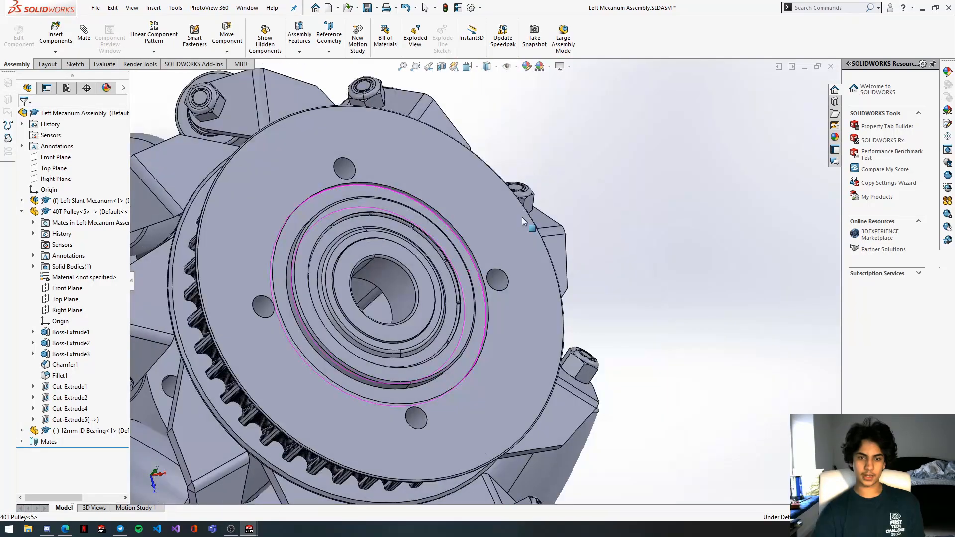
middle_click_drag(422, 275, 314, 160)
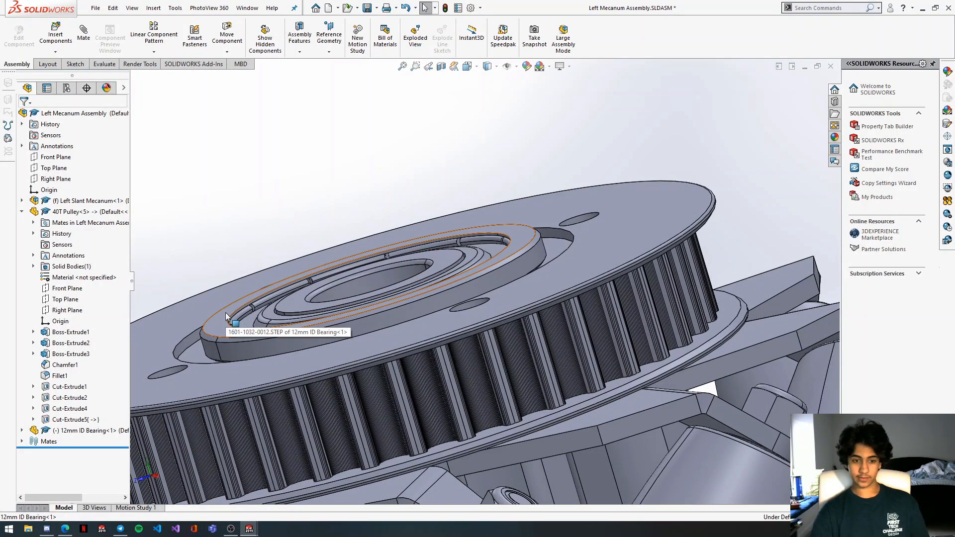
middle_click_drag(416, 254, 448, 395)
scroll(448, 394, "up", 3)
left_click(604, 251)
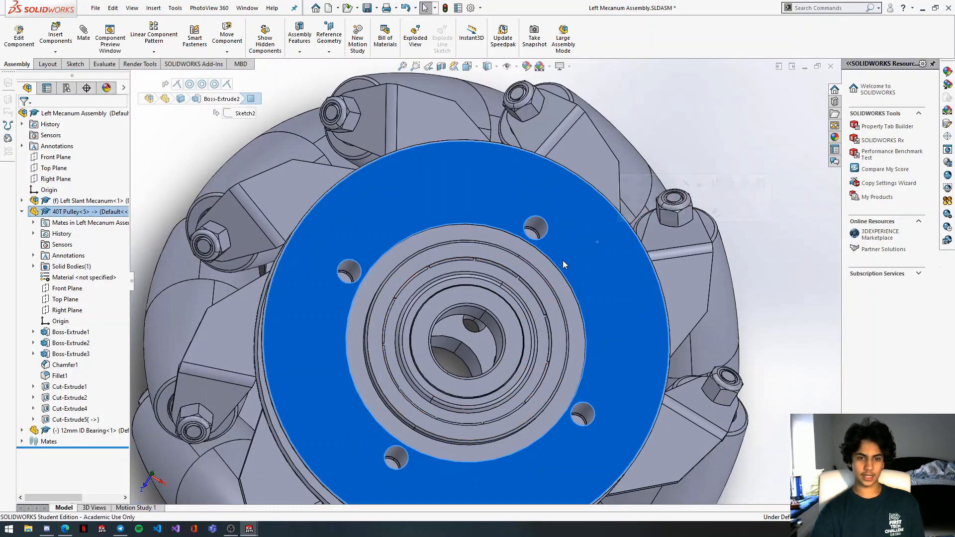
left_click(67, 409)
left_click(59, 391)
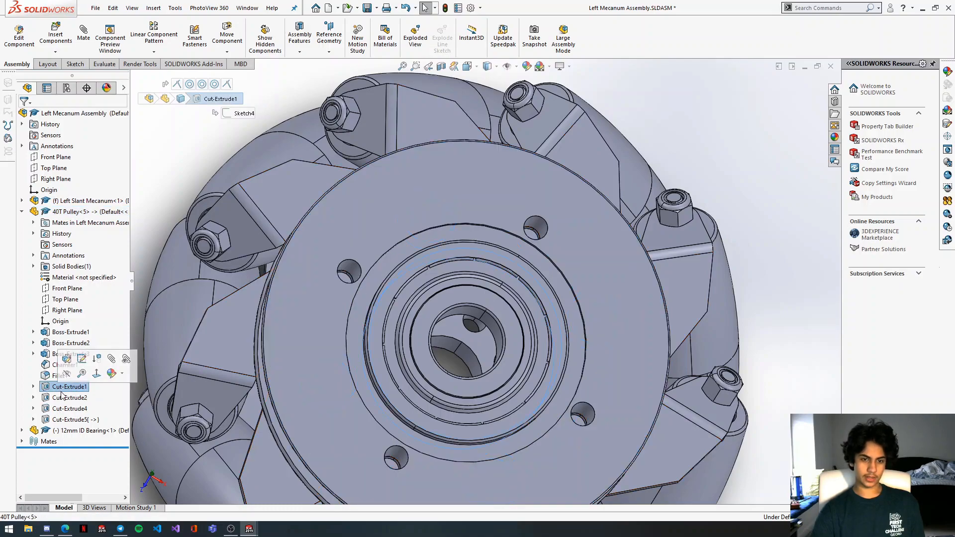
left_click(62, 396)
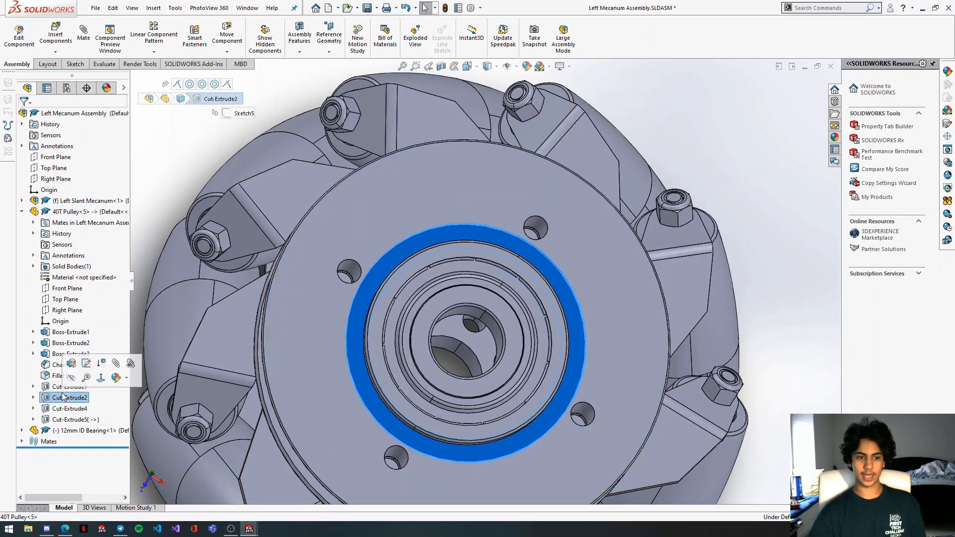
left_click(33, 397)
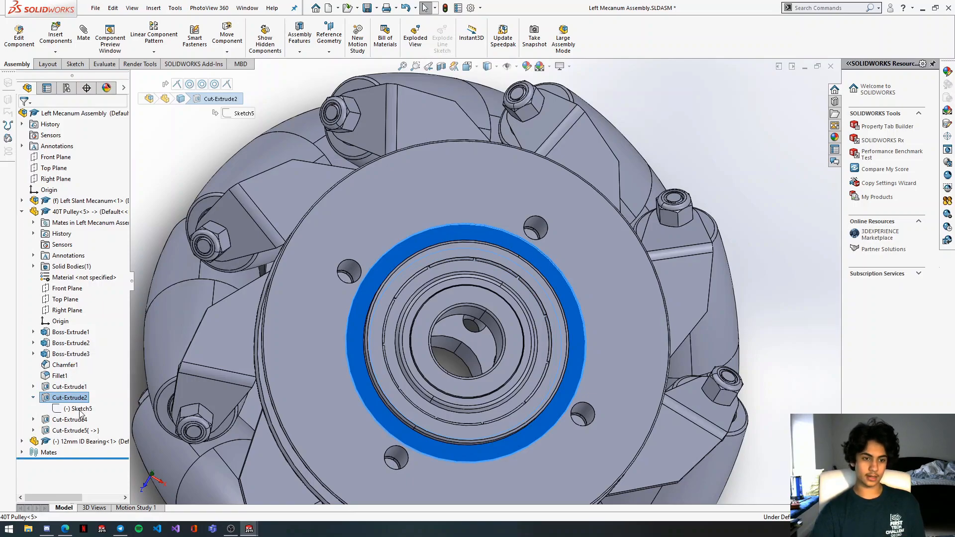
right_click(79, 410)
left_click(88, 381)
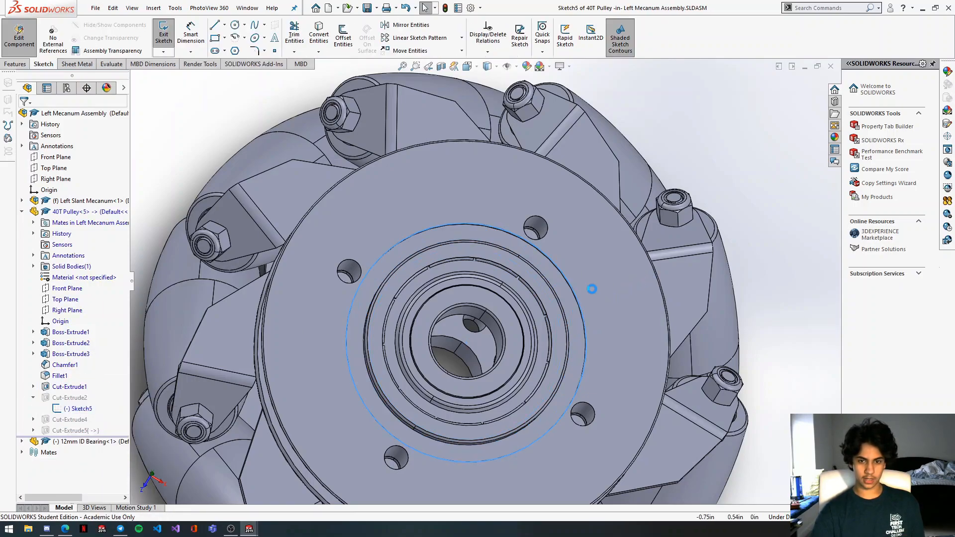
Shrink the recess circle and make it coradial with the outer edge of the bearing's flange.
mouse_move(573, 287)
left_mouse_down()
mouse_move(532, 314)
mouse_move(566, 285)
left_mouse_up()
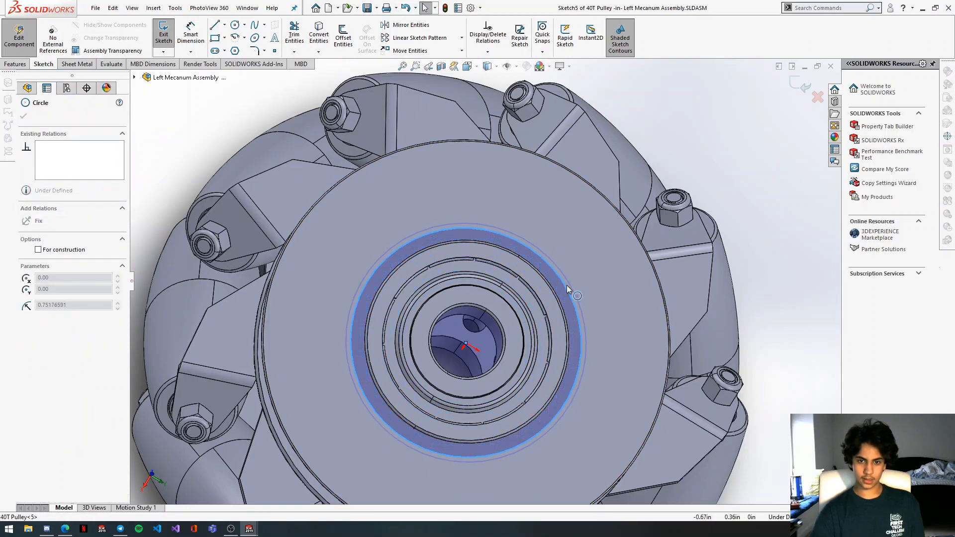
scroll(565, 292, "down", 3)
middle_click_drag(545, 297, 528, 278)
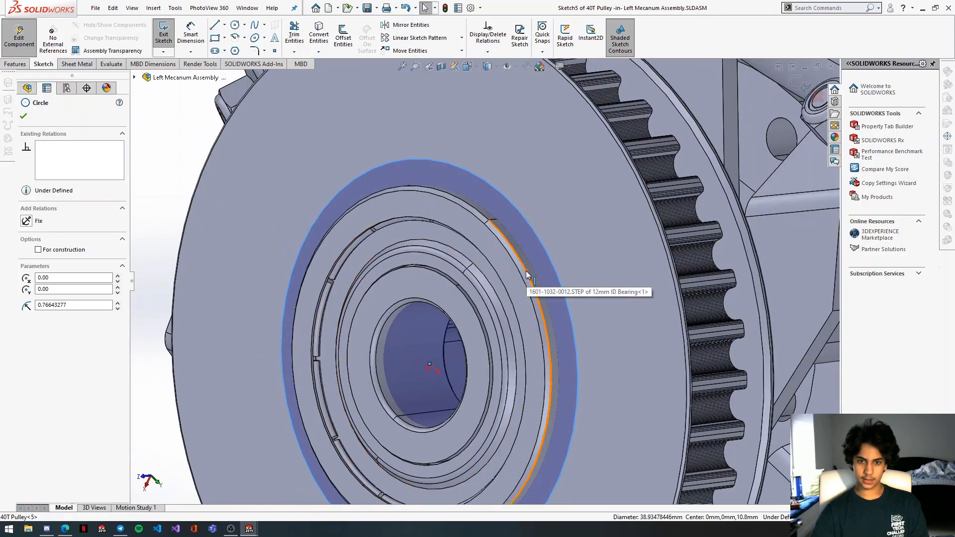
key("Escape")
left_click(527, 273, "ctrl")
scroll(503, 264, "down", 5)
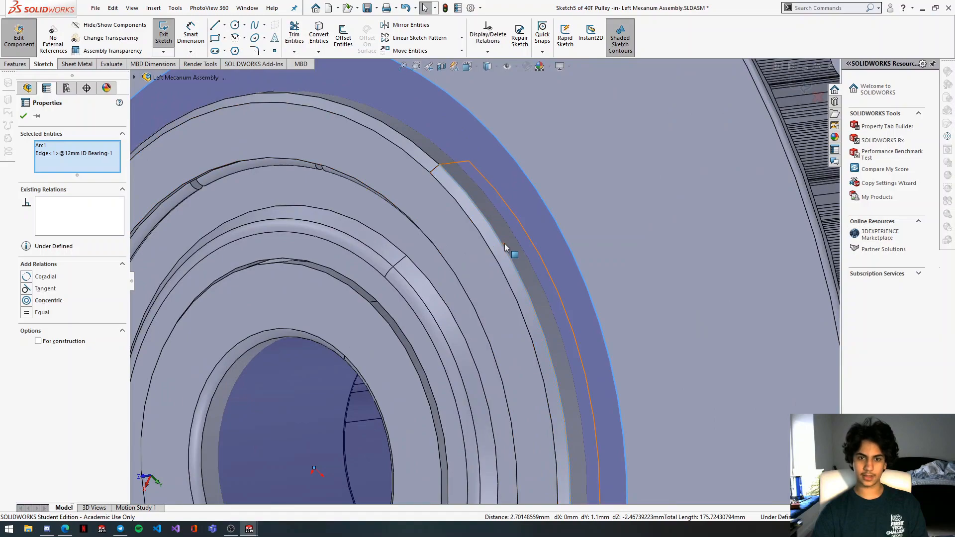
scroll(505, 248, "up", 3)
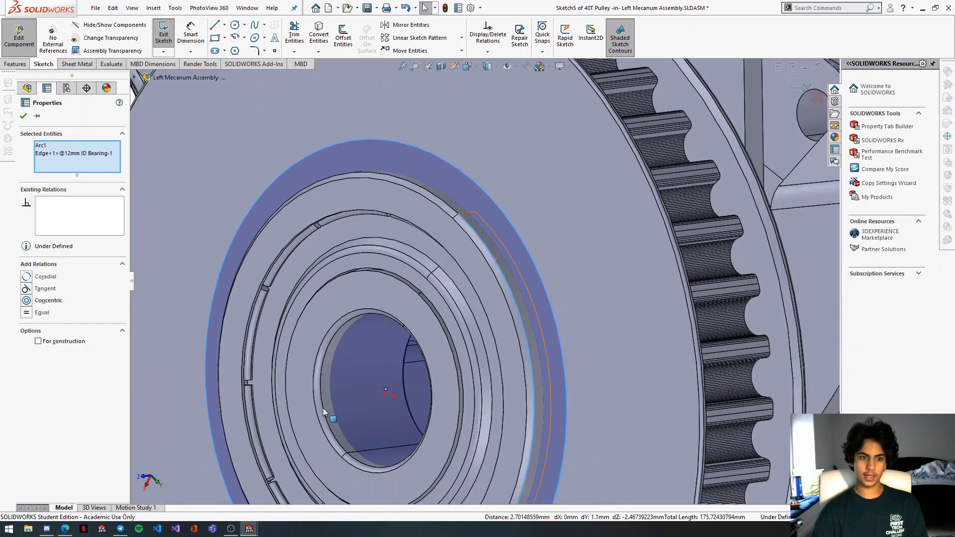
left_click(43, 282)
scroll(566, 288, "down", 2)
scroll(566, 283, "up", 3)
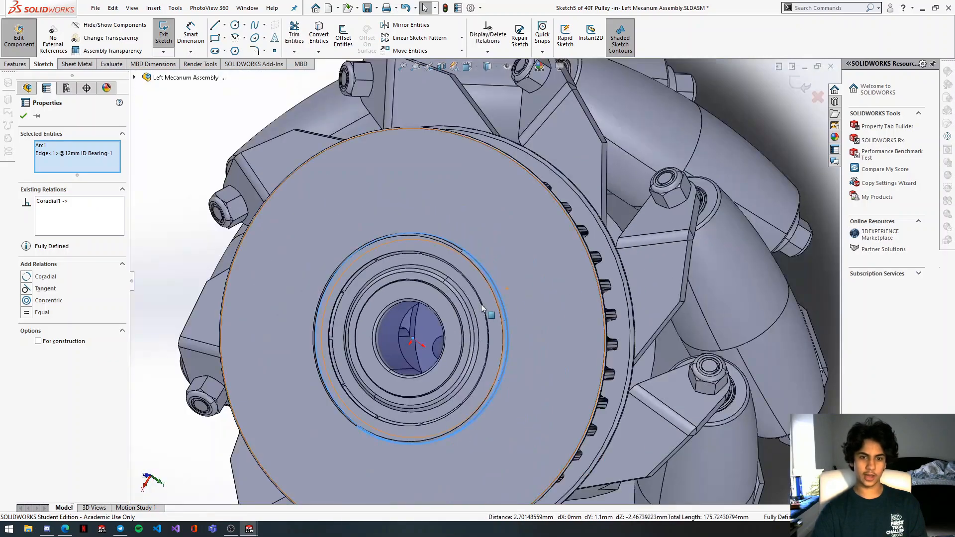
Exit the recess sketch and finish editing the pulley, returning to the wheel assembly.
scroll(396, 328, "up", 1)
middle_click_drag(396, 328, 429, 326)
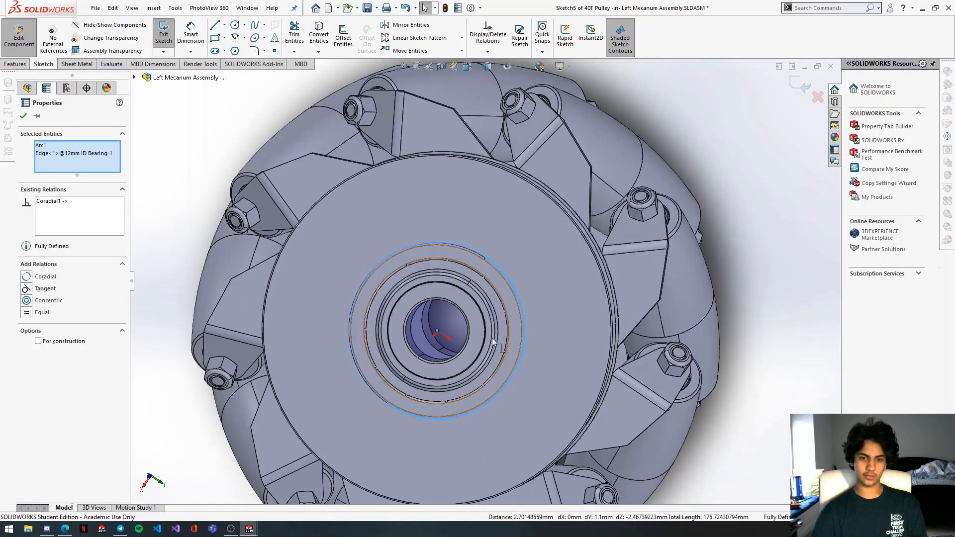
scroll(503, 346, "down", 2)
scroll(584, 301, "up", 2)
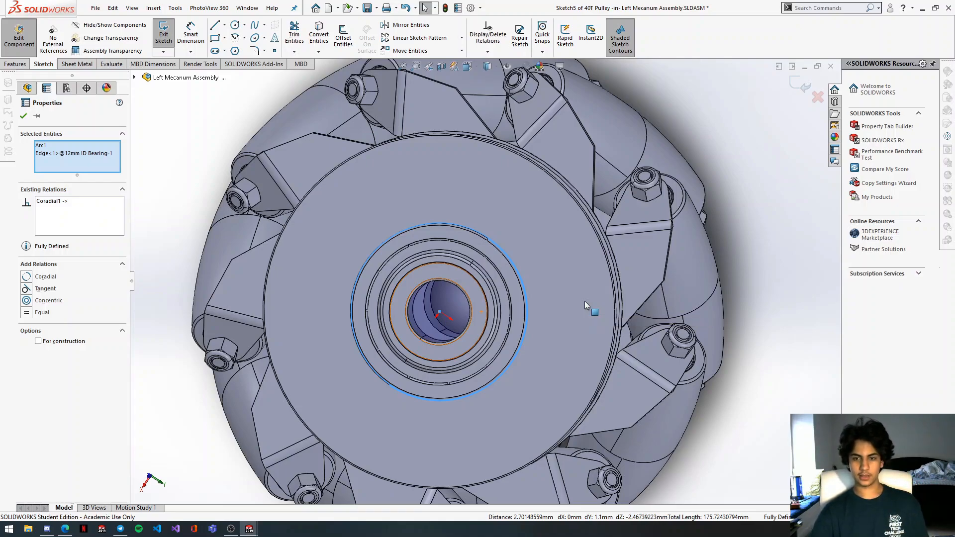
key("Escape")
middle_click_drag(541, 286, 524, 285)
scroll(524, 285, "down", 3)
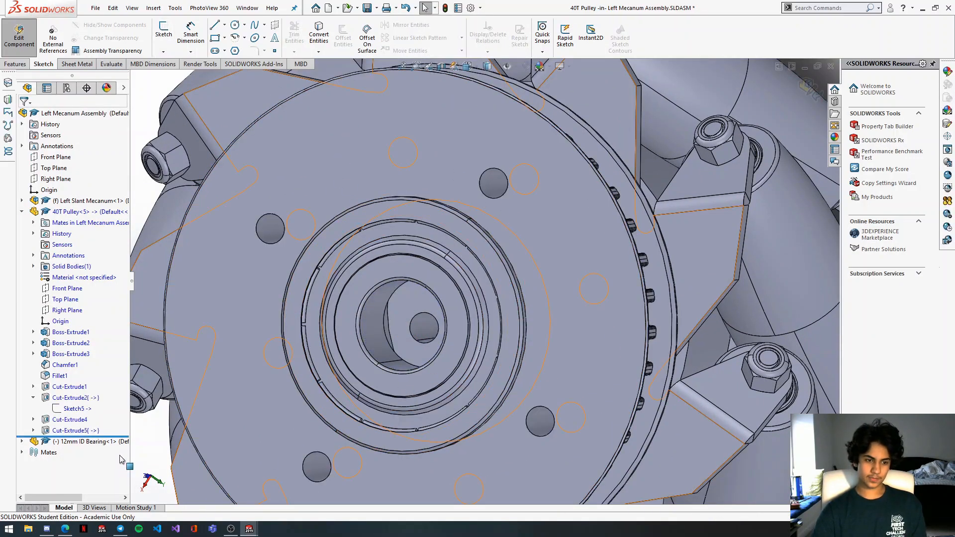
left_click(52, 399)
middle_click_drag(464, 341, 387, 398)
scroll(467, 325, "down", 2)
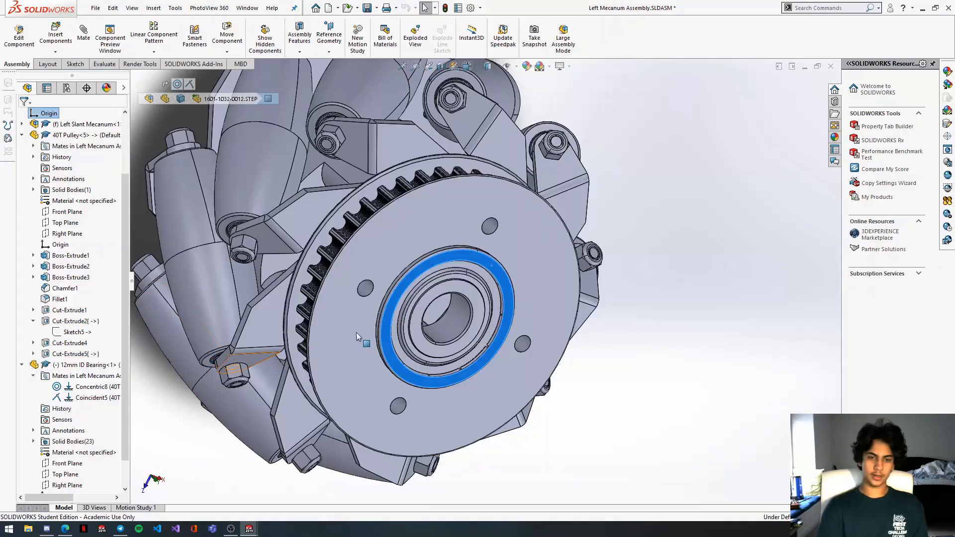
Examine the bearing's concentric and coincident mates to the pulley by highlighting each one on the model.
middle_click_drag(457, 290, 451, 286)
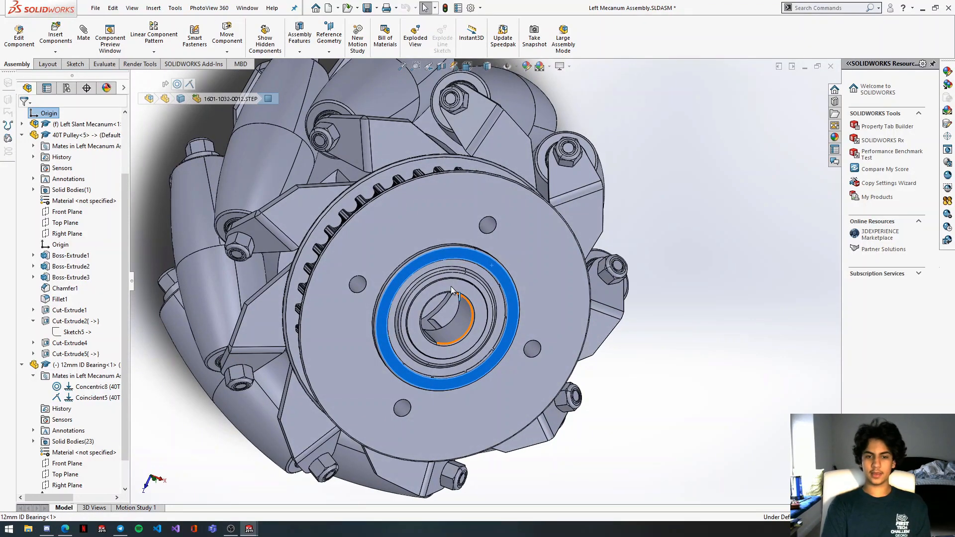
left_click(92, 399)
right_click(110, 402)
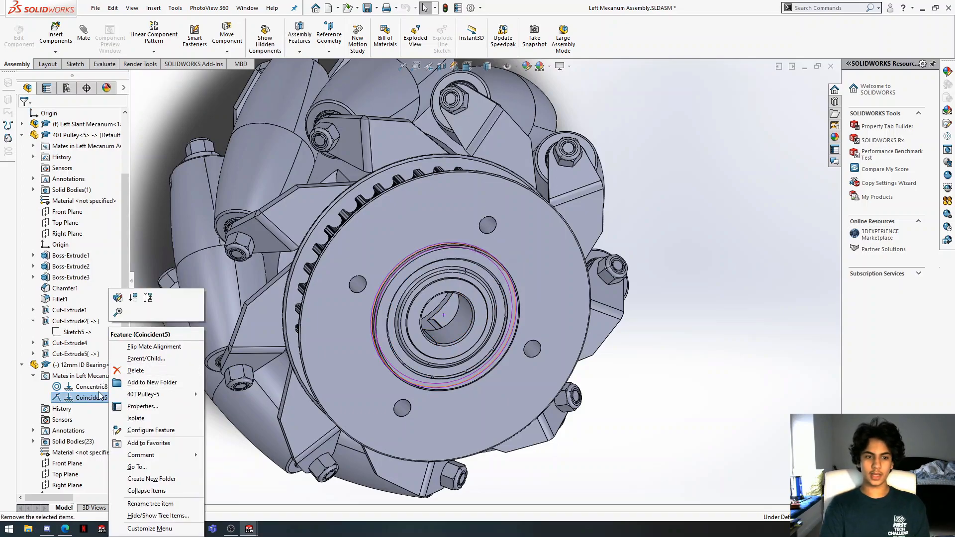
left_click(91, 387)
middle_click_drag(354, 342, 632, 377)
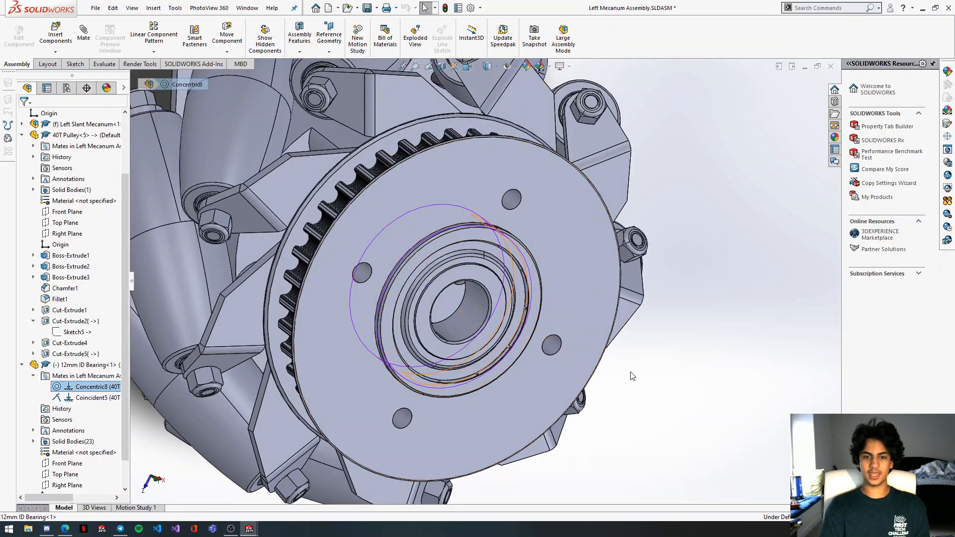
left_click(632, 377)
middle_click_drag(513, 372, 441, 354)
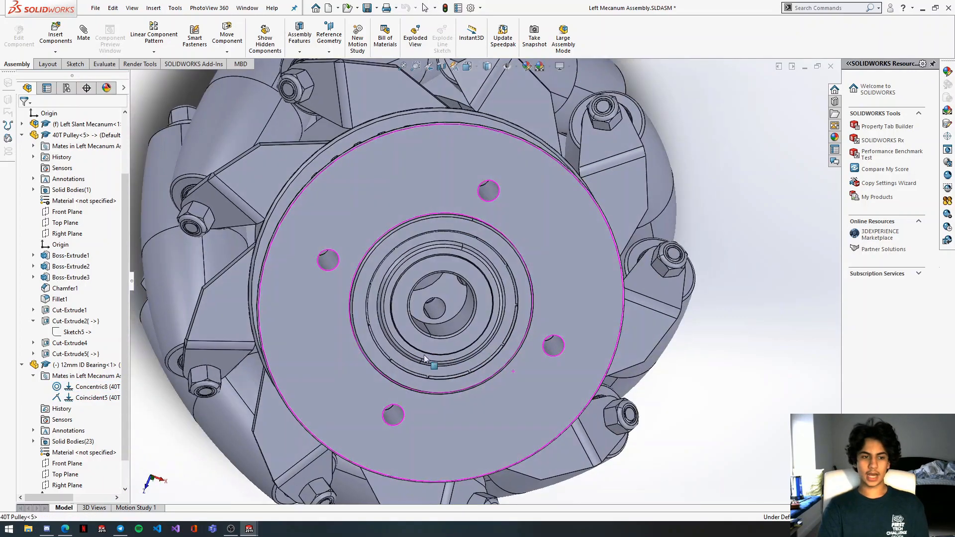
left_click(21, 365)
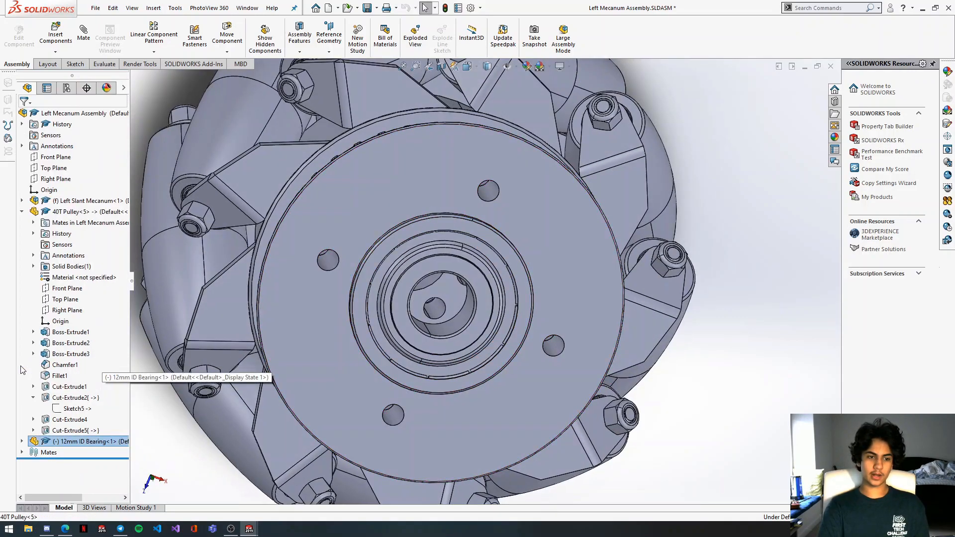
left_click(21, 442)
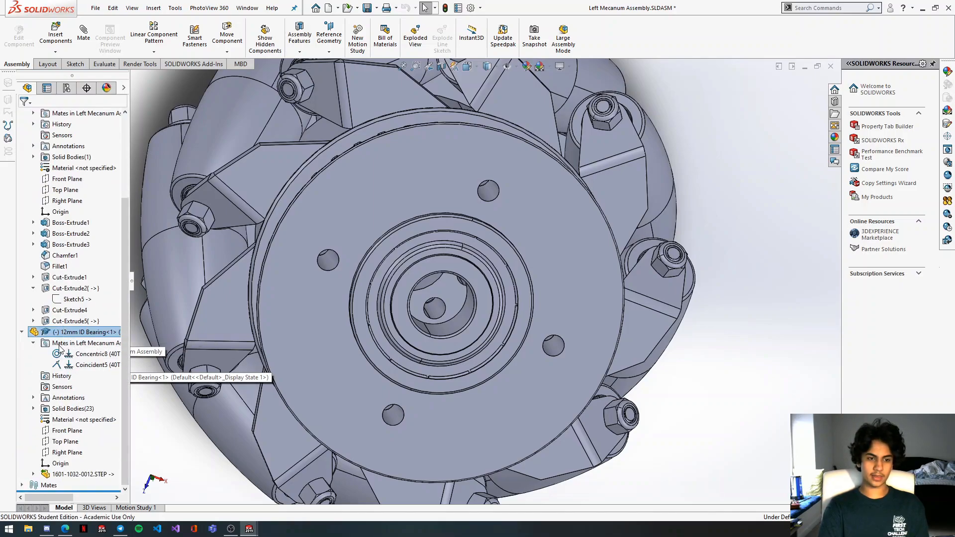
key("f")
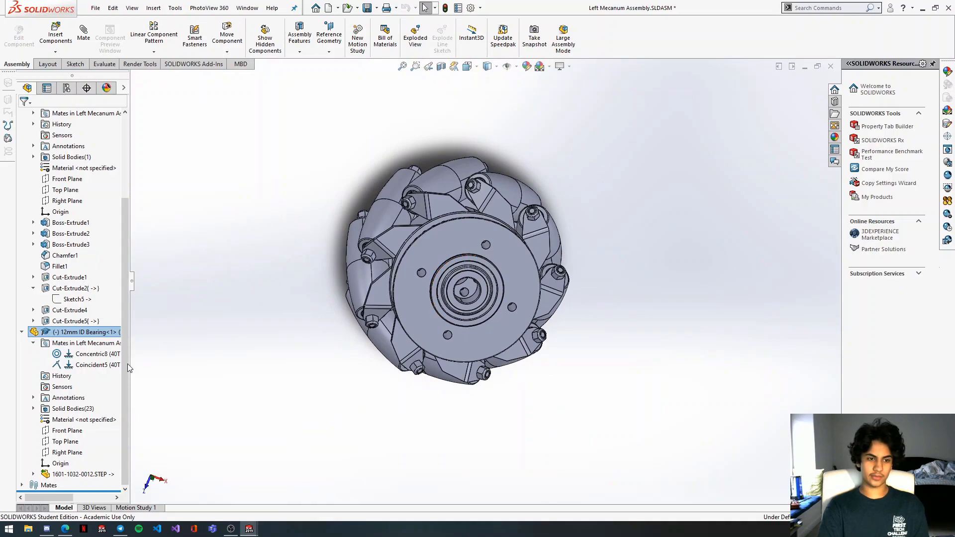
left_click(95, 365)
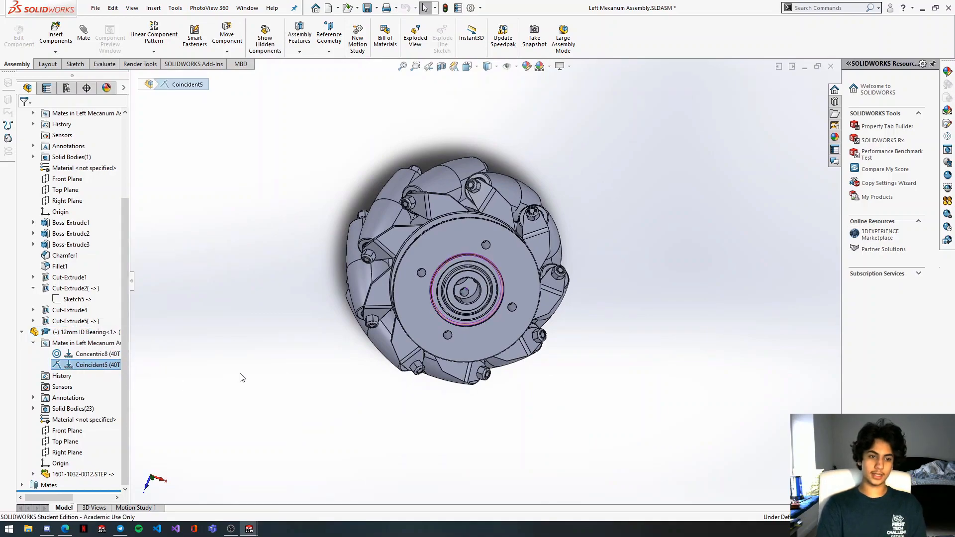
key("Escape")
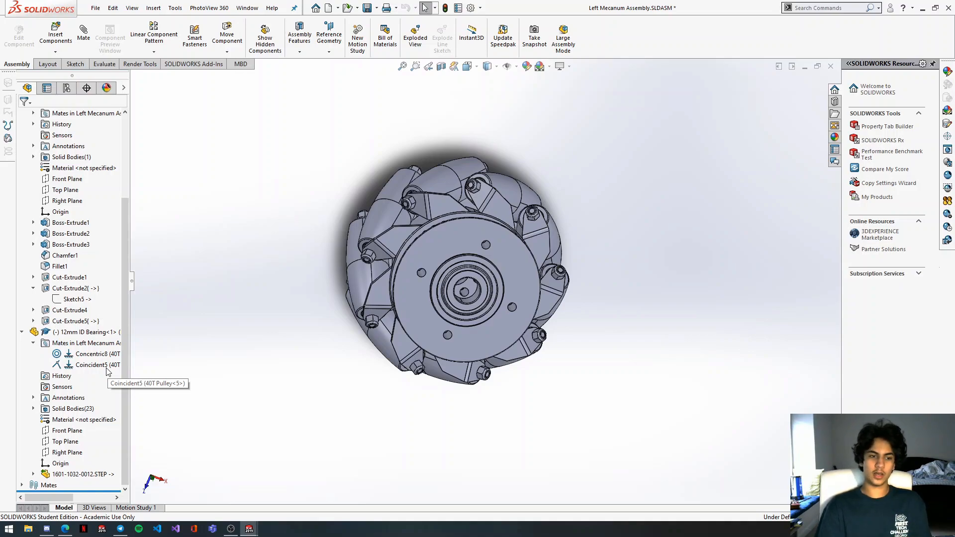
left_click(108, 366)
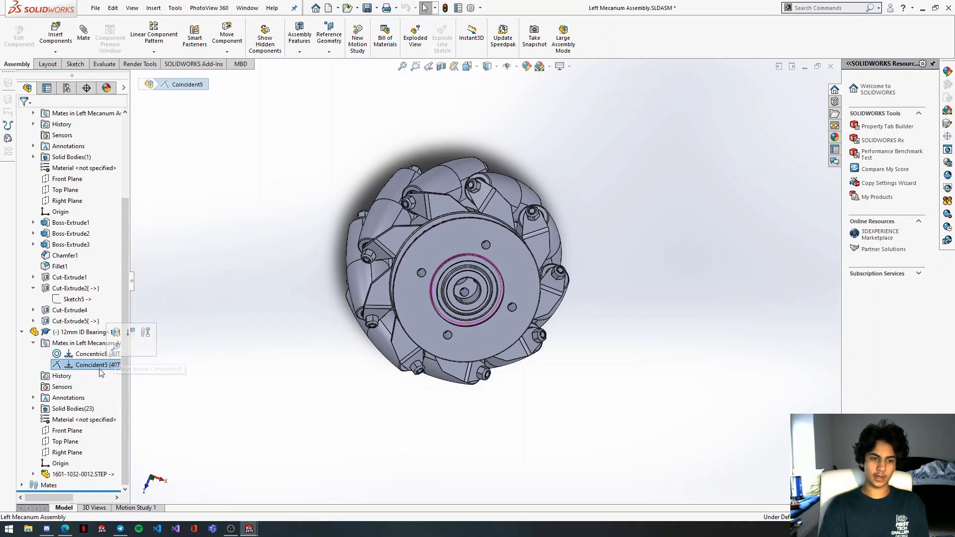
Delete the coincident mate between the 12 mm ID bearing and the 40-tooth pulley.
left_click(93, 365)
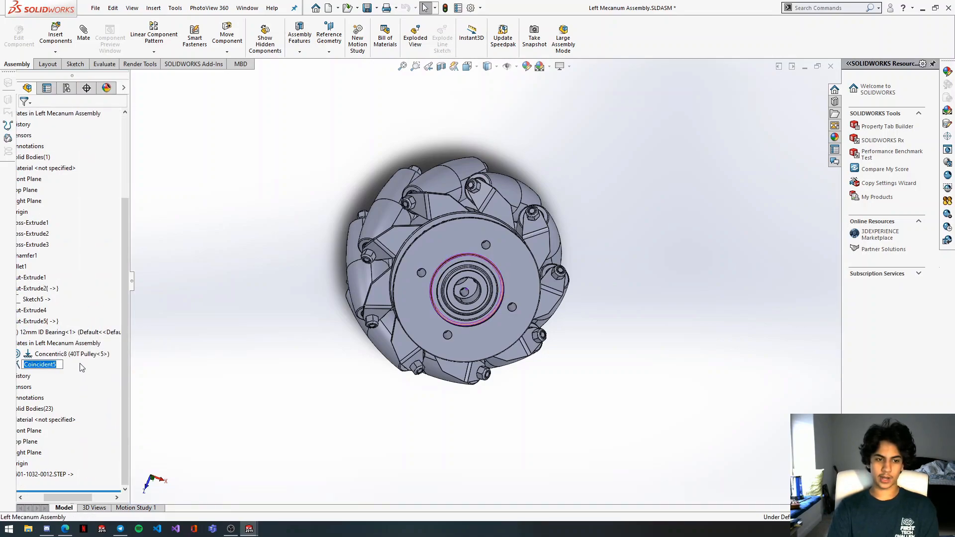
right_click(78, 367)
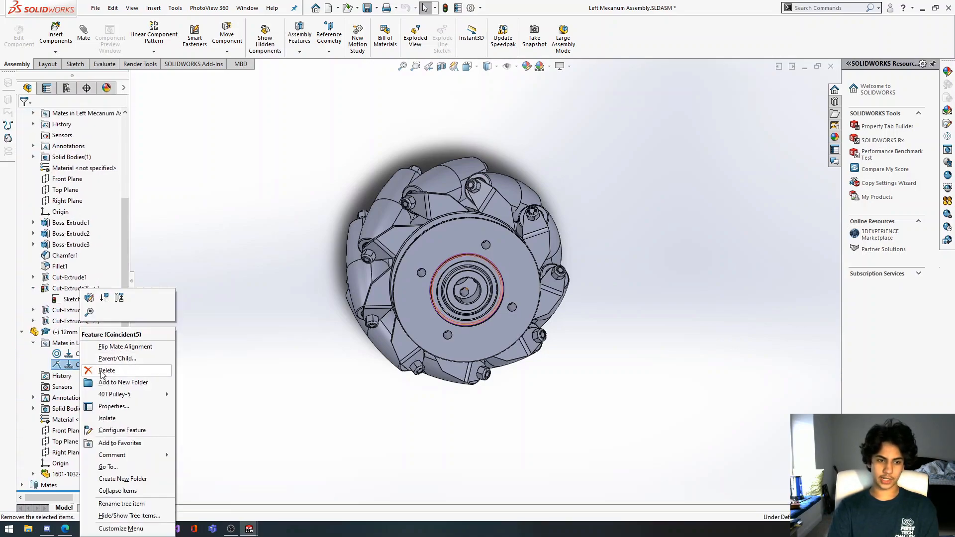
key("Return")
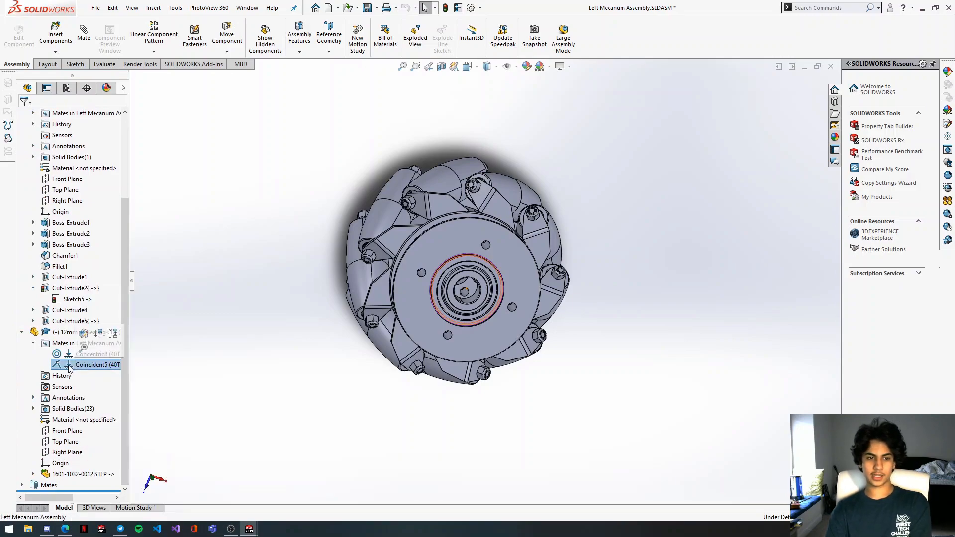
left_click(381, 163)
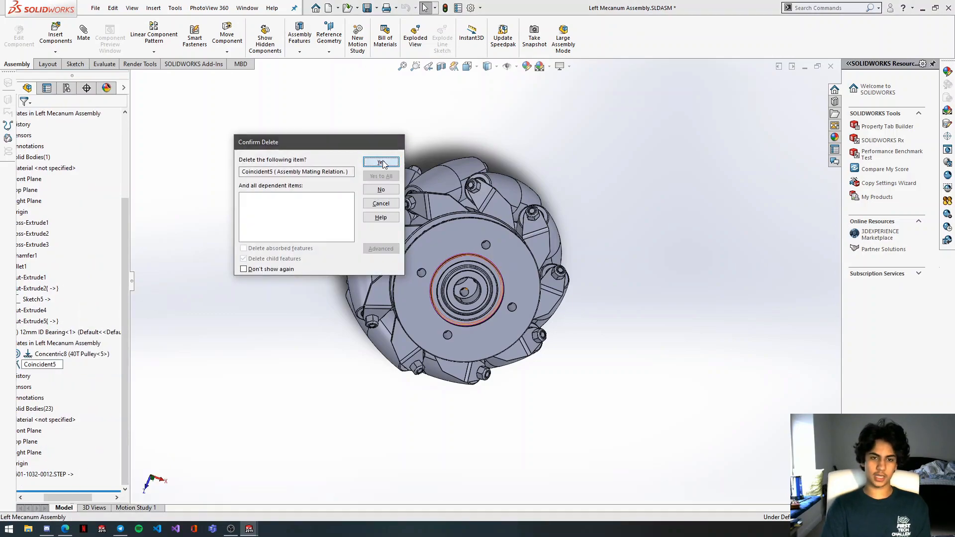
scroll(428, 262, "down", 3)
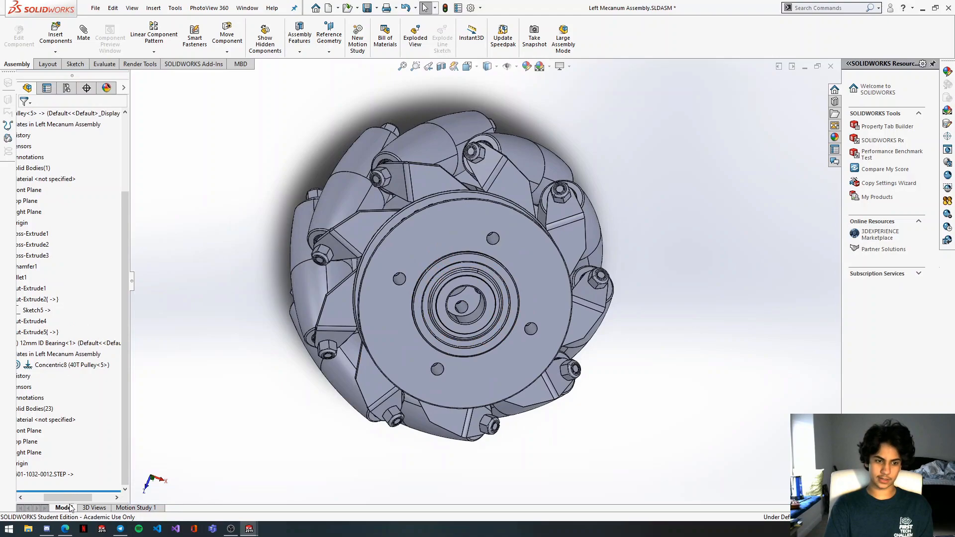
left_click_drag(69, 500, 29, 499)
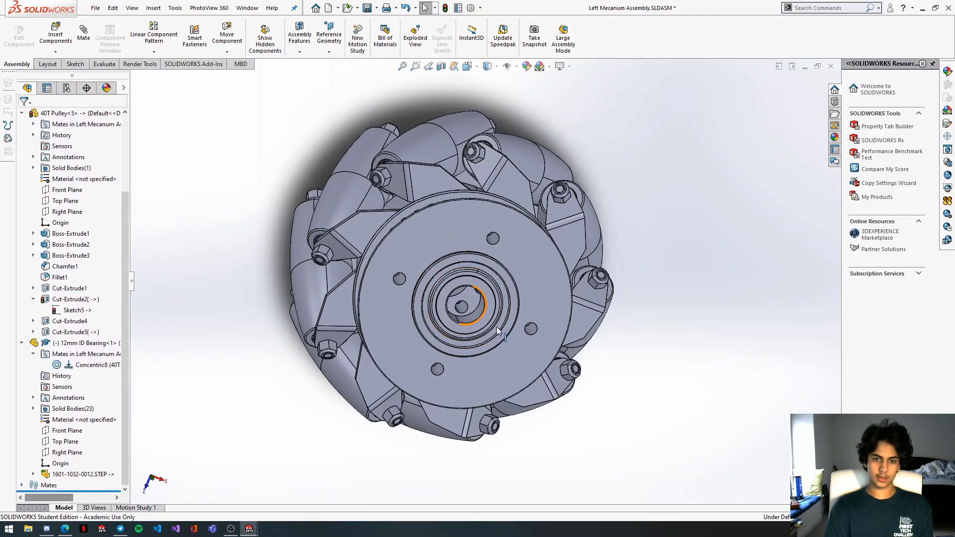
Pull the bearing out of the pulley along its axis so its flange is exposed.
middle_click_drag(497, 327, 547, 343)
left_click_drag(543, 376, 556, 366)
scroll(554, 348, "down", 3)
middle_click_drag(554, 348, 592, 343)
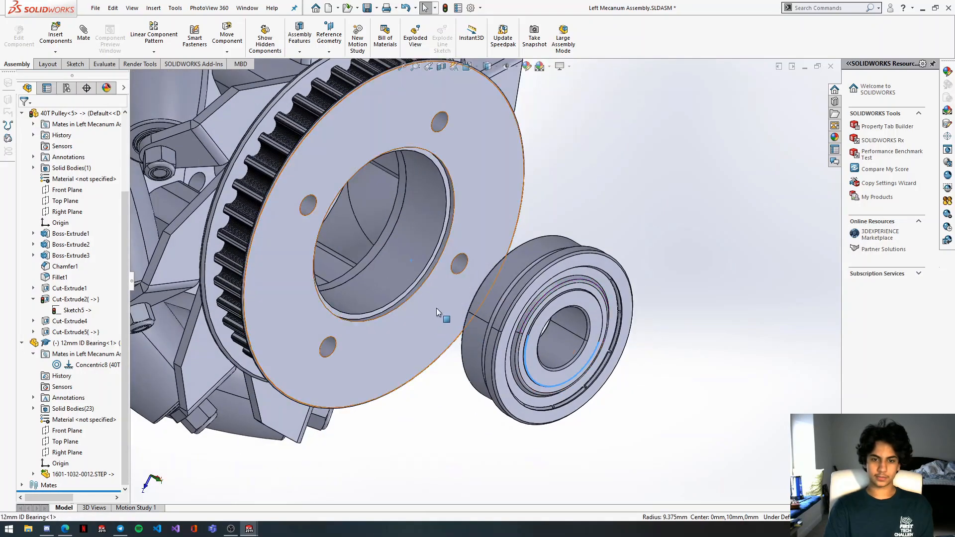
scroll(432, 312, "down", 2)
middle_click_drag(531, 301, 423, 261)
scroll(539, 246, "down", 3)
middle_click_drag(539, 246, 577, 313)
left_click(584, 316)
scroll(583, 316, "up", 2)
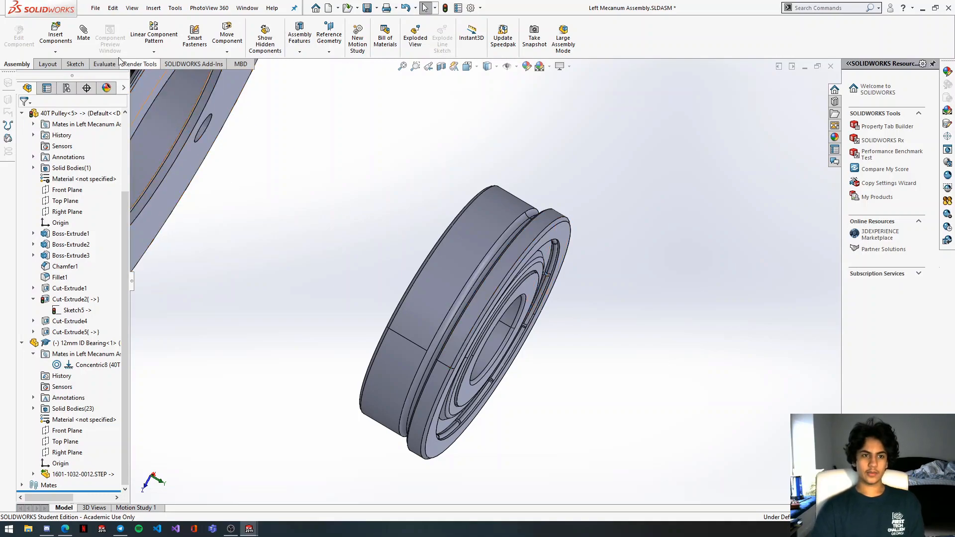
Measure the thickness of the bearing's flange between its back face and its outer face.
left_click(104, 65)
left_click(140, 30)
scroll(583, 270, "down", 3)
scroll(583, 269, "up", 3)
scroll(586, 249, "down", 1)
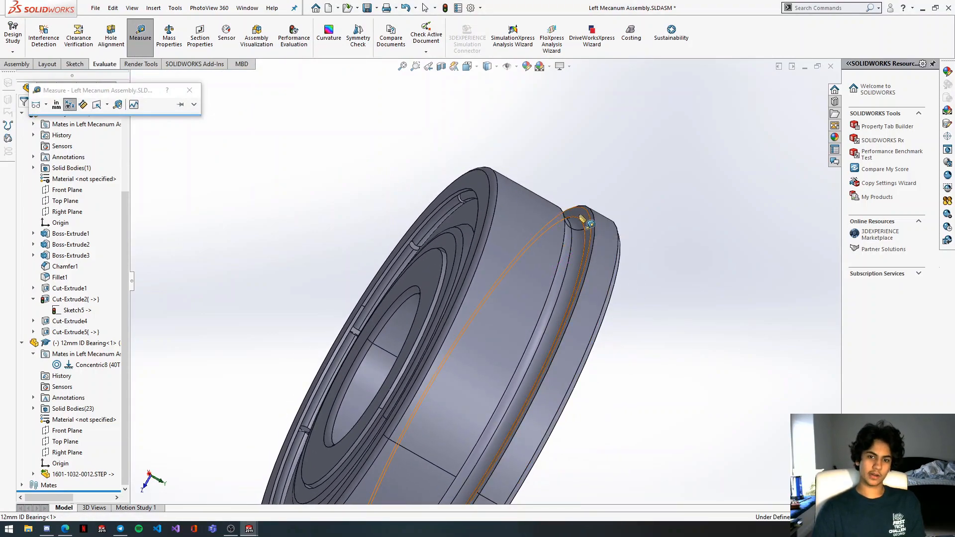
left_click(585, 221)
scroll(548, 233, "down", 3)
scroll(548, 233, "up", 1)
left_click(676, 292)
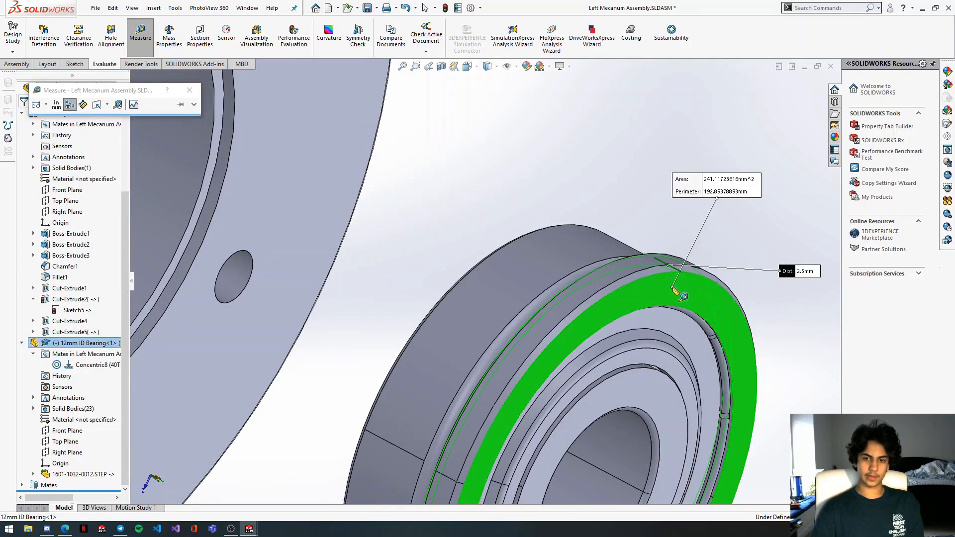
middle_click_drag(661, 247, 674, 282)
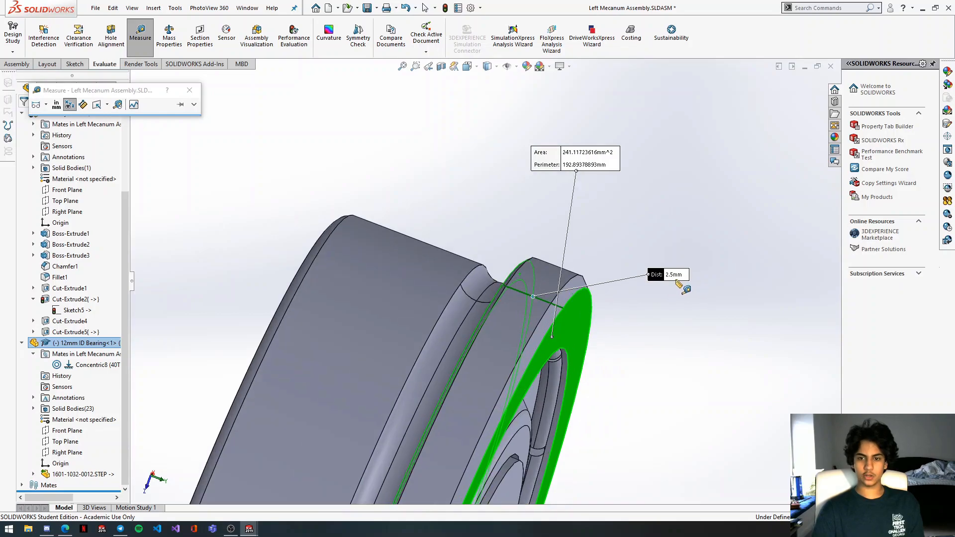
left_click(189, 91)
scroll(261, 175, "up", 5)
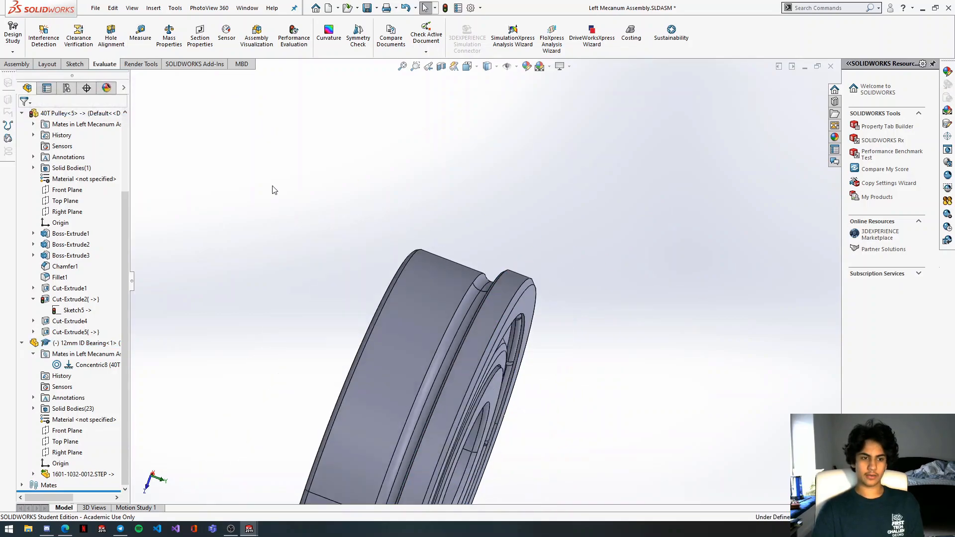
scroll(402, 229, "down", 6)
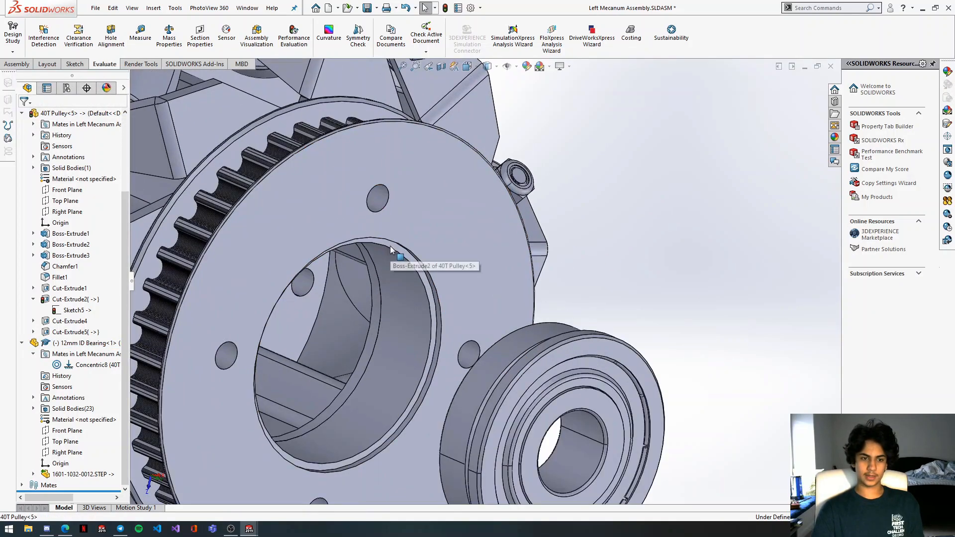
left_click(390, 246)
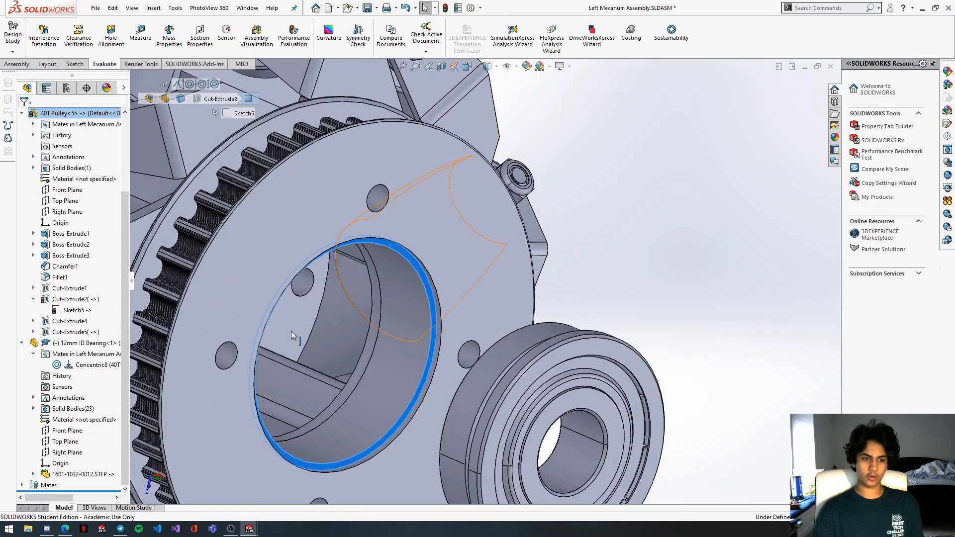
right_click(68, 289)
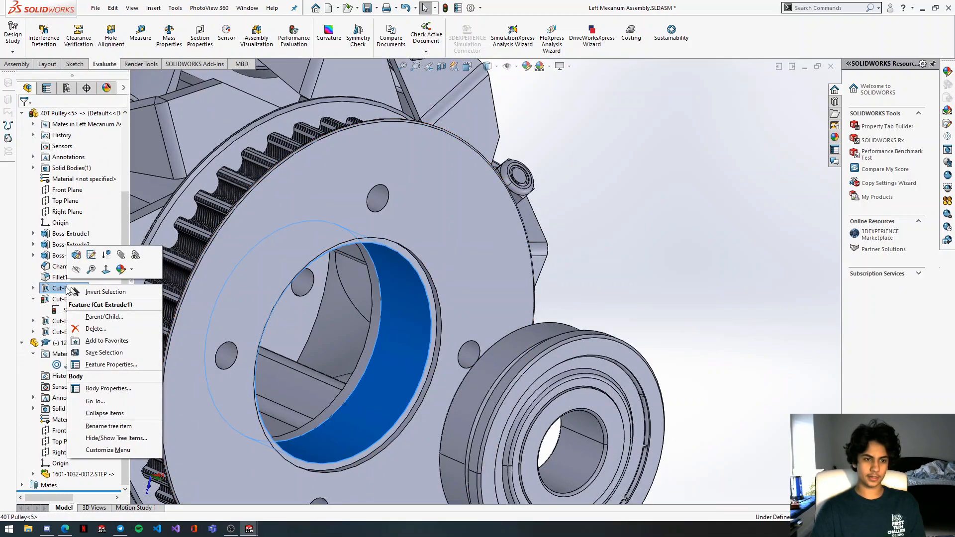
left_click(75, 256)
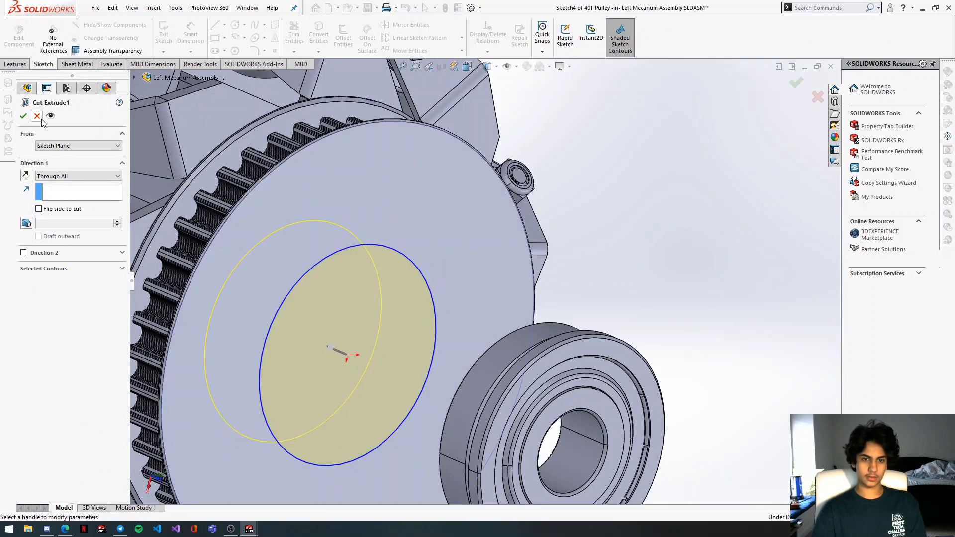
left_click(39, 116)
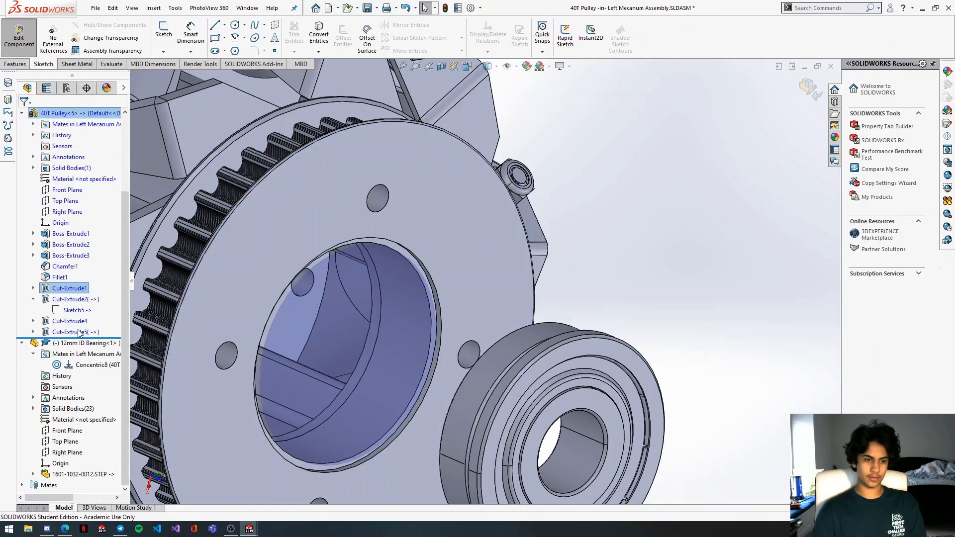
right_click(81, 333)
right_click(58, 321)
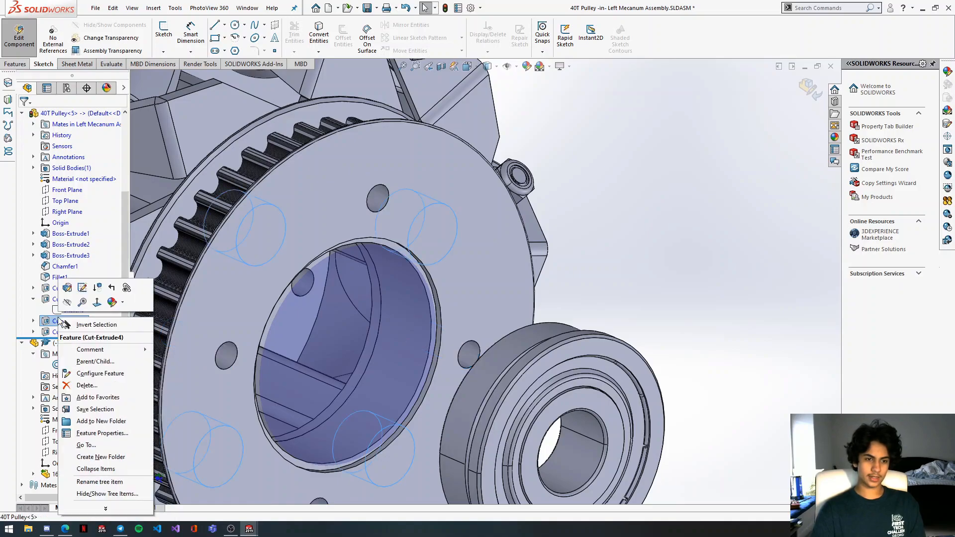
left_click(16, 34)
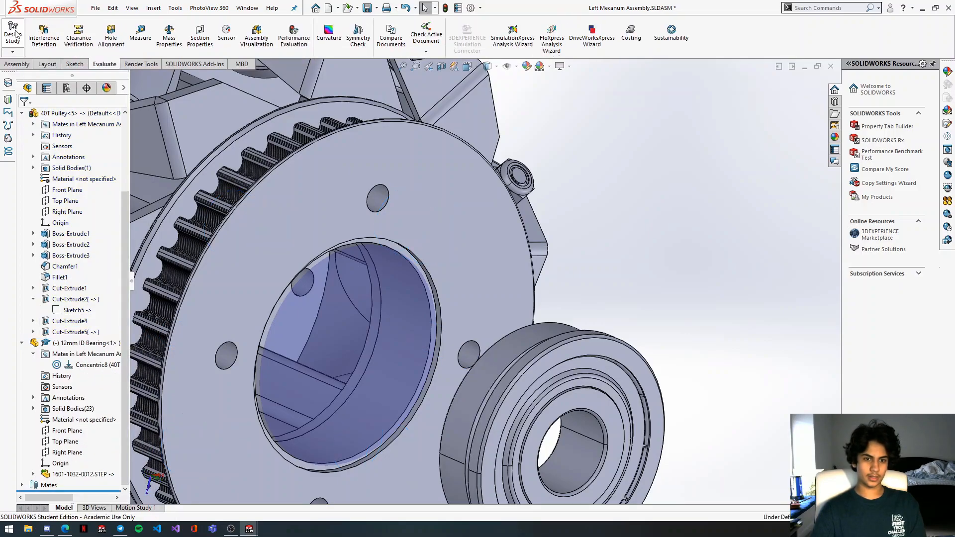
Set the blind depth of the pulley's flange recess cut to 2.5 mm and finish editing the pulley in the assembly.
scroll(642, 274, "up", 10)
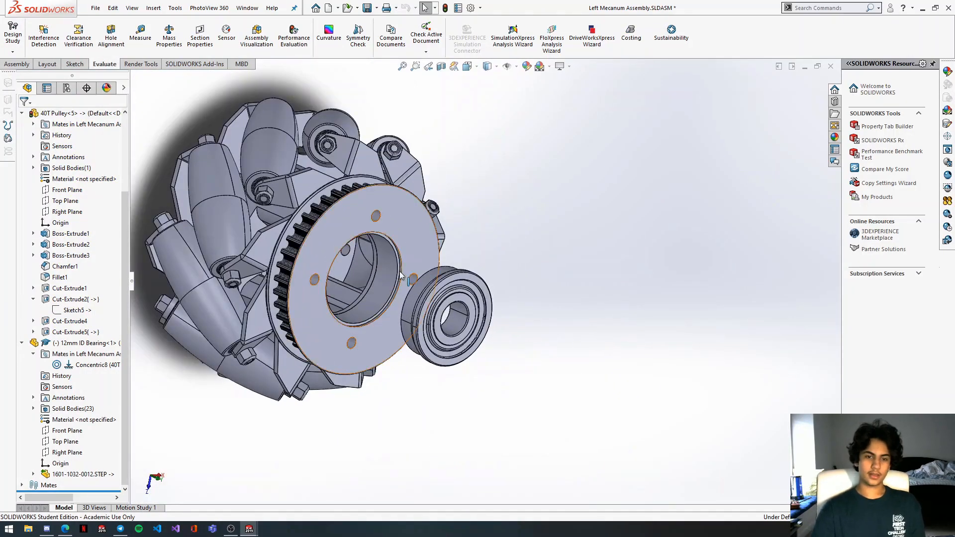
scroll(401, 271, "down", 2)
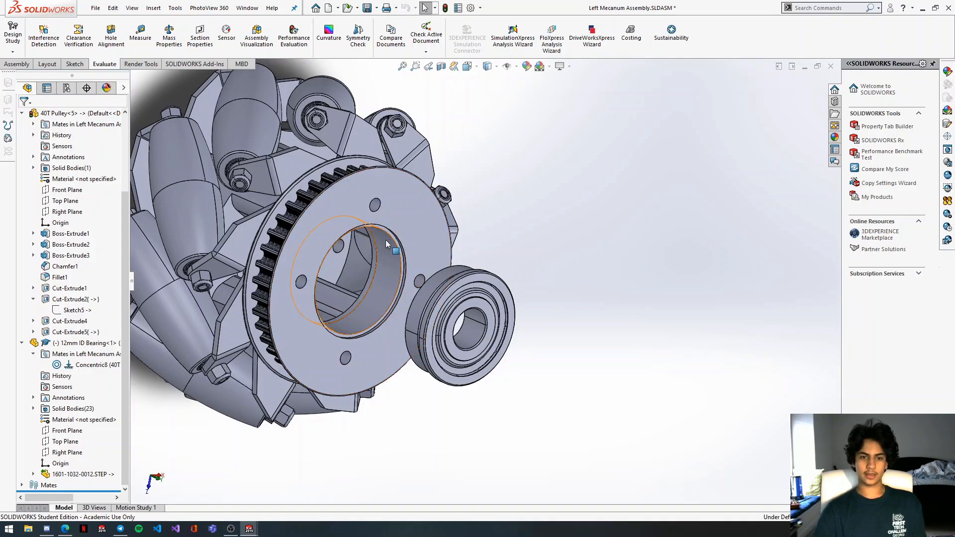
scroll(400, 239, "down", 3)
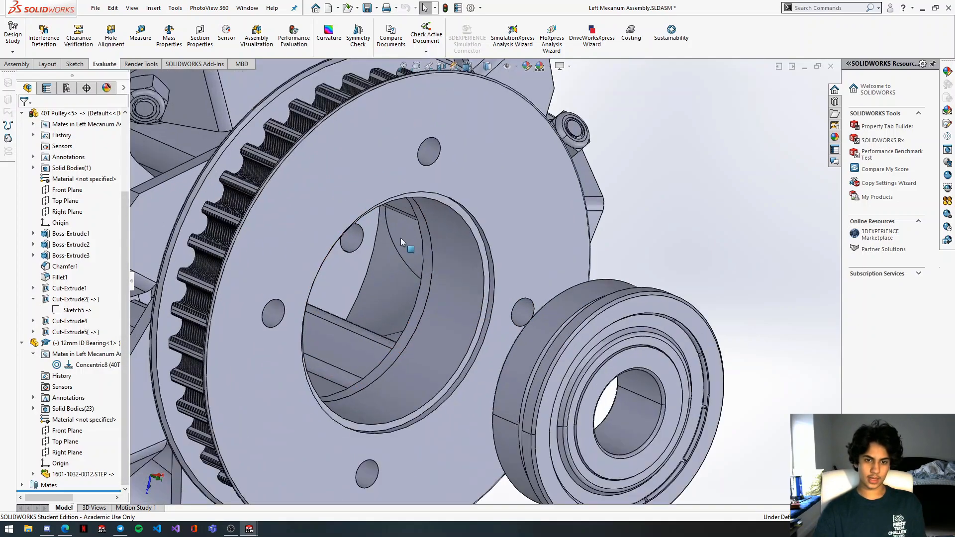
left_click(454, 205)
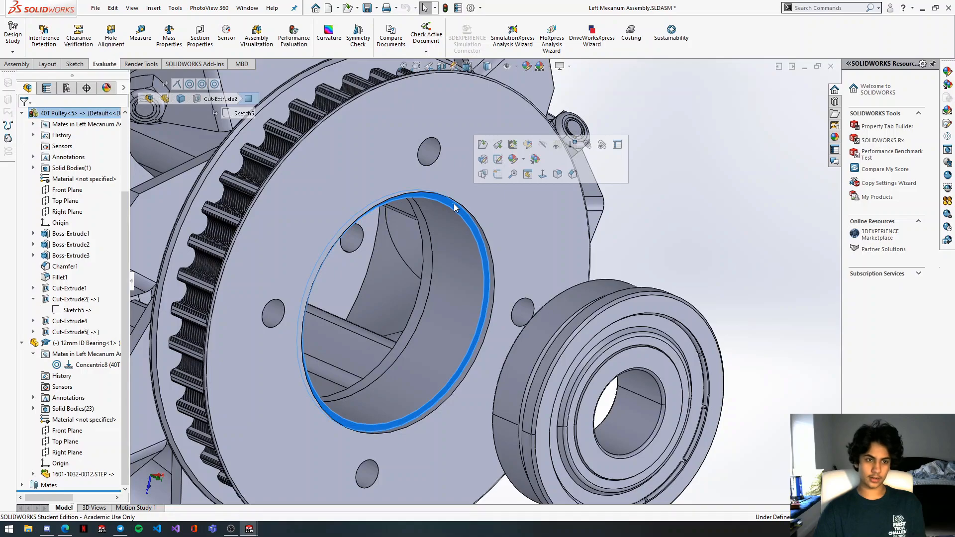
left_click(83, 300)
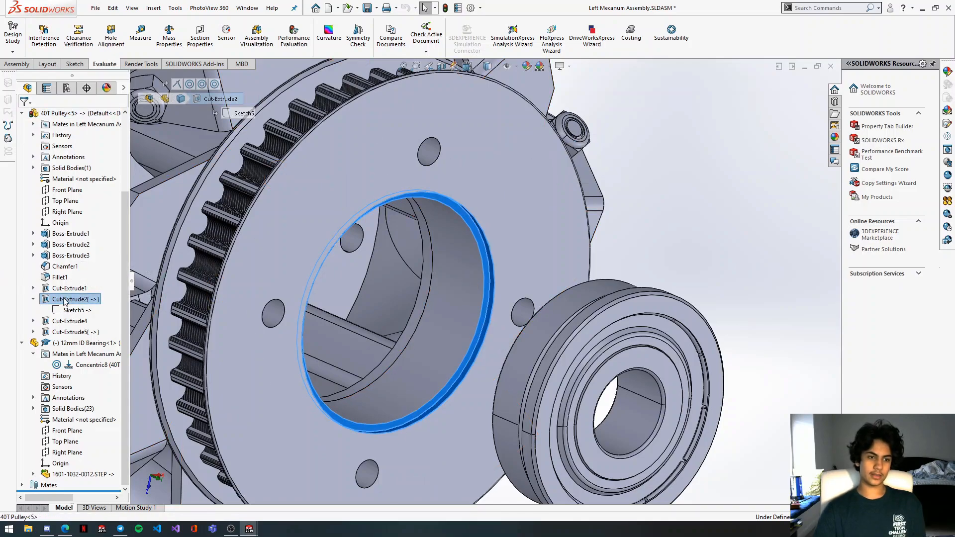
right_click(65, 301)
left_click(70, 273)
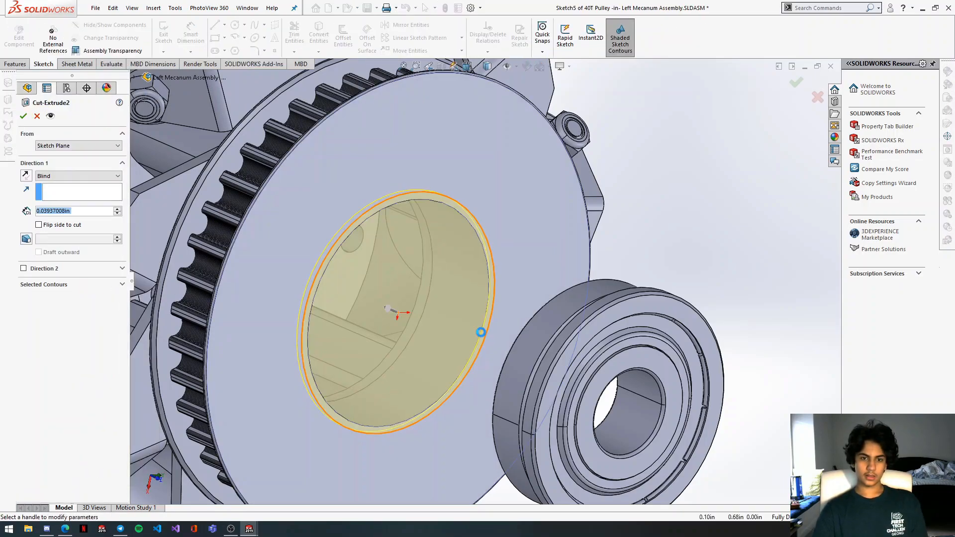
type("2.5")
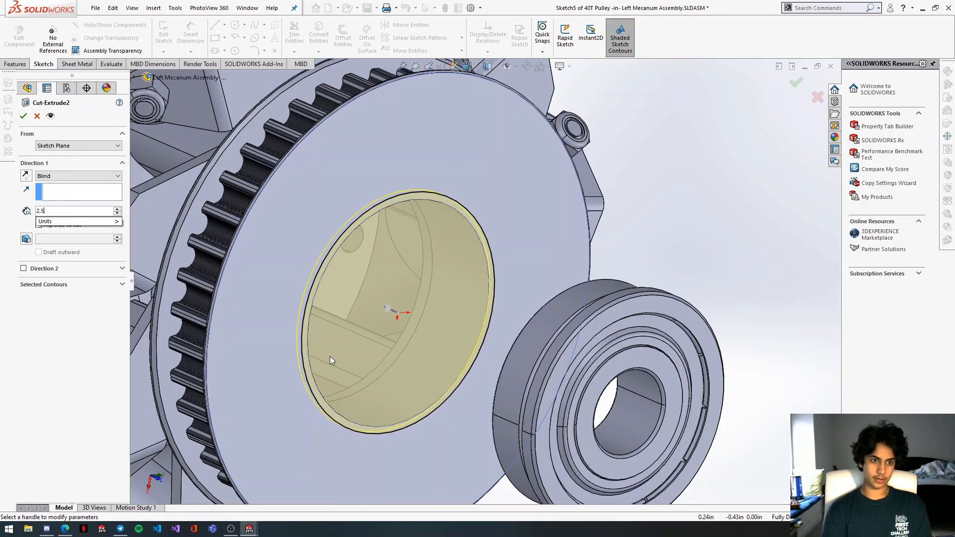
type("mm")
key("Return")
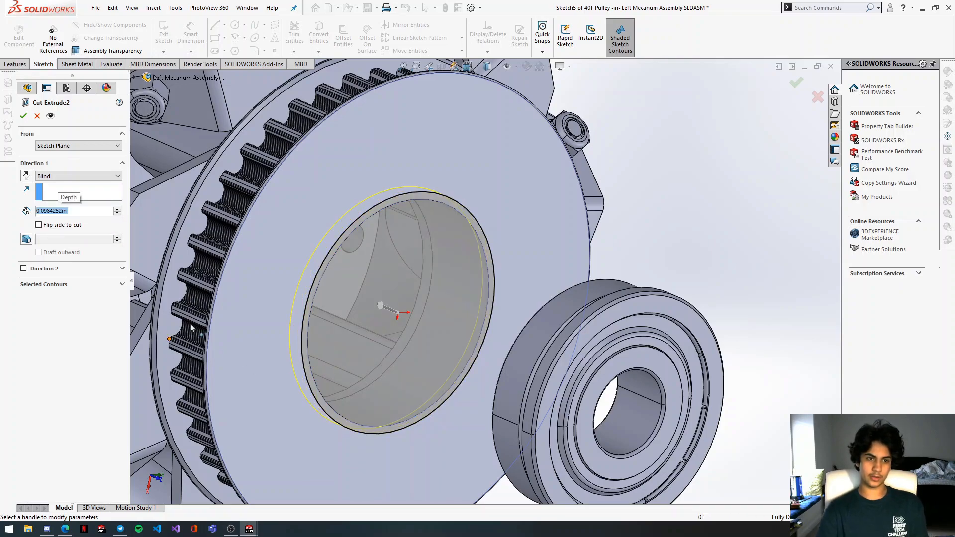
left_click(24, 115)
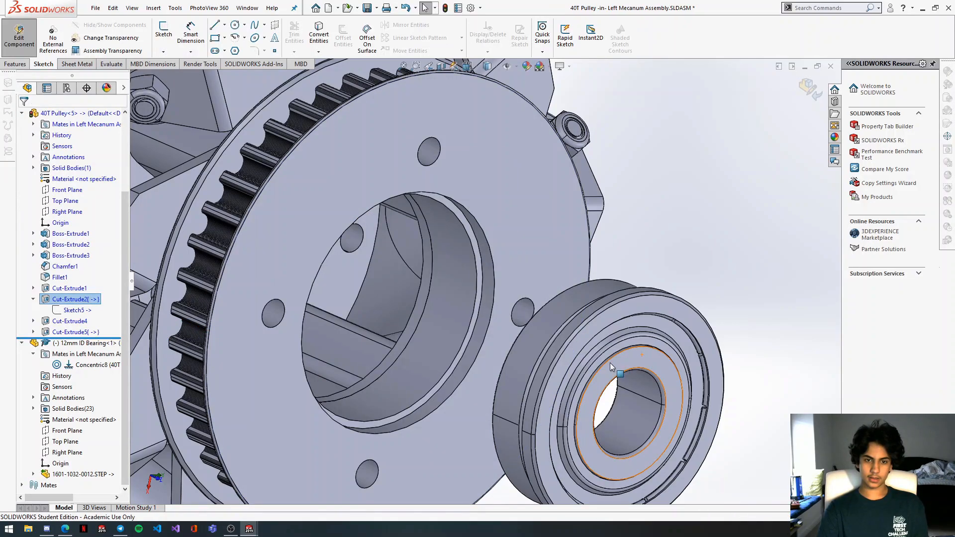
middle_click_drag(613, 364, 689, 400)
key("Escape")
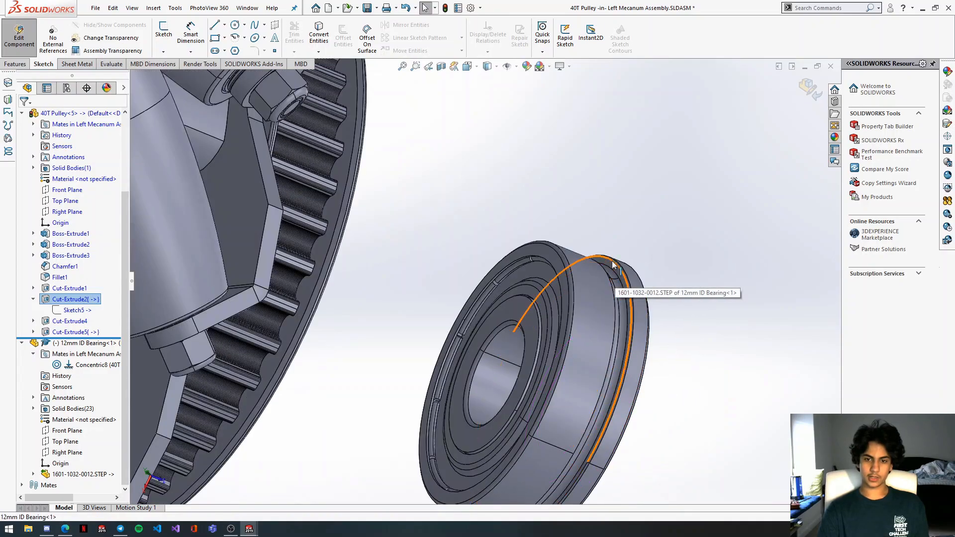
left_click(20, 35)
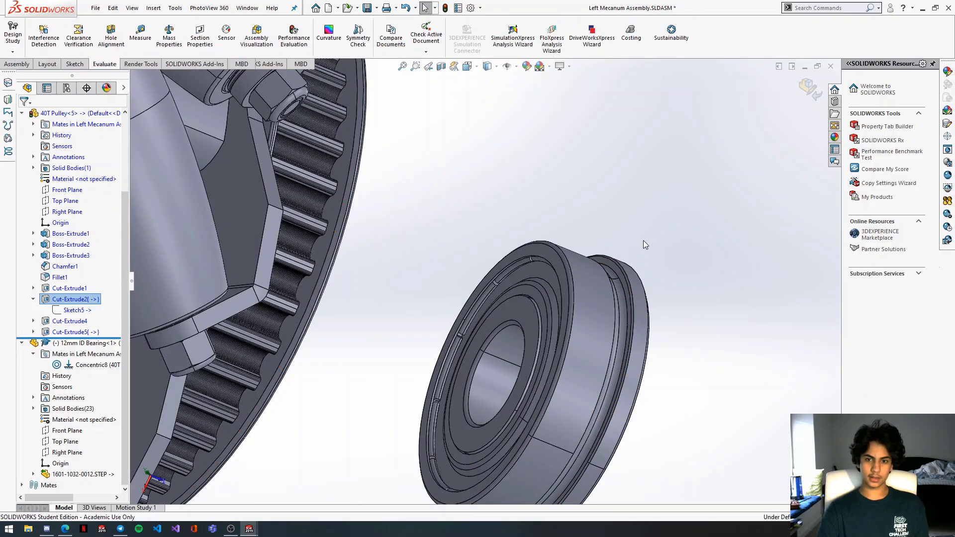
Mate the back face of the bearing's flange coincident with the floor of the pulley's recess.
left_click(598, 258)
middle_click_drag(598, 259, 443, 186)
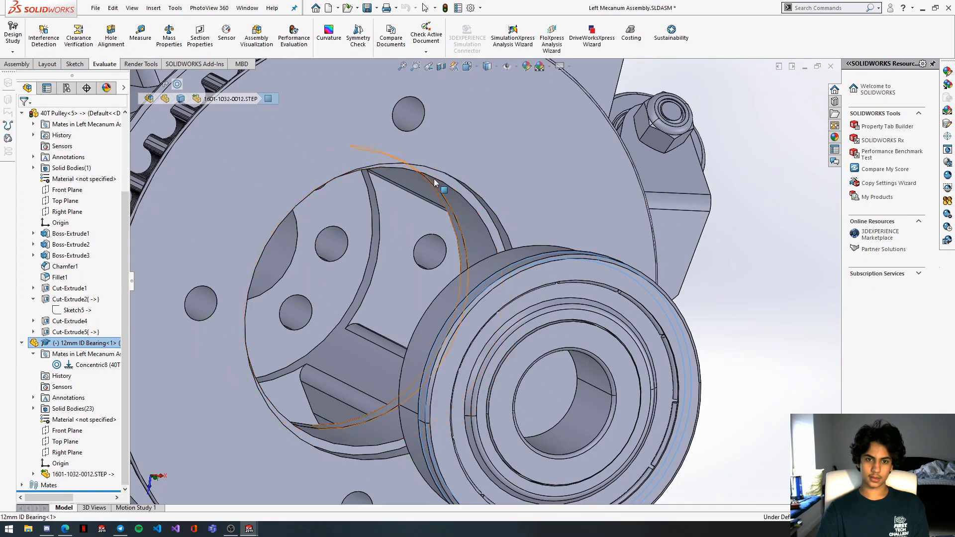
left_click(447, 181, "ctrl")
left_click(472, 173)
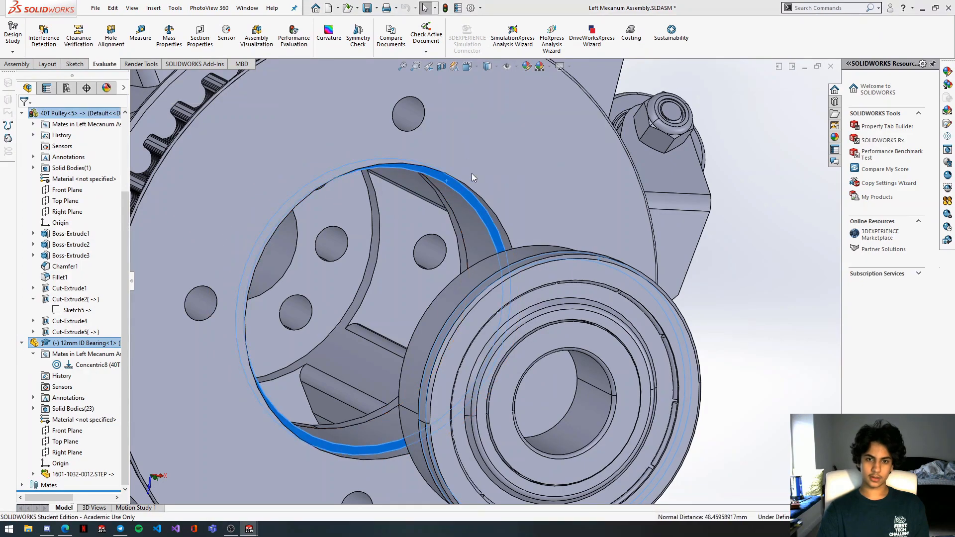
middle_click_drag(523, 252, 456, 339)
scroll(478, 236, "up", 5)
Copy the 12 mm ID bearing and paste a second instance into the wheel assembly.
left_click(454, 339)
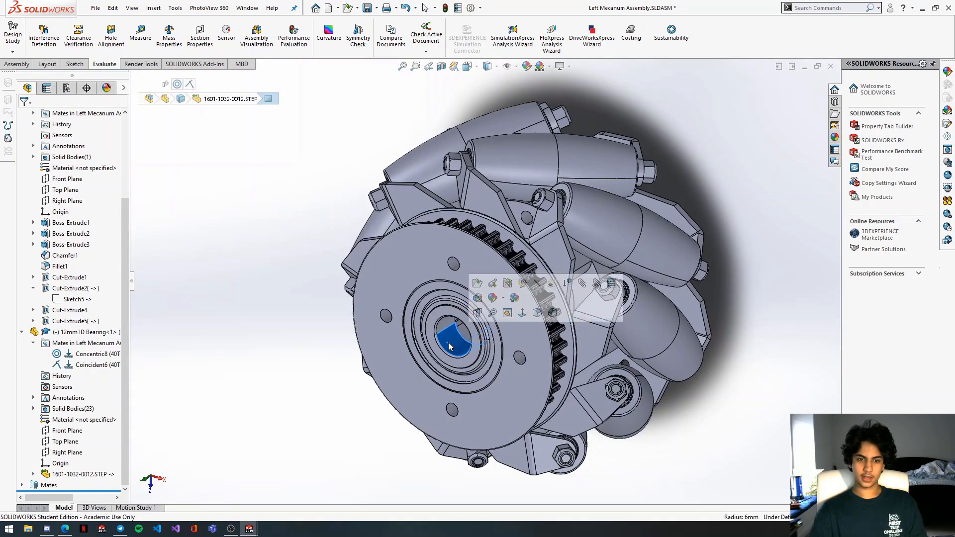
left_click(77, 335)
key("ctrl+c")
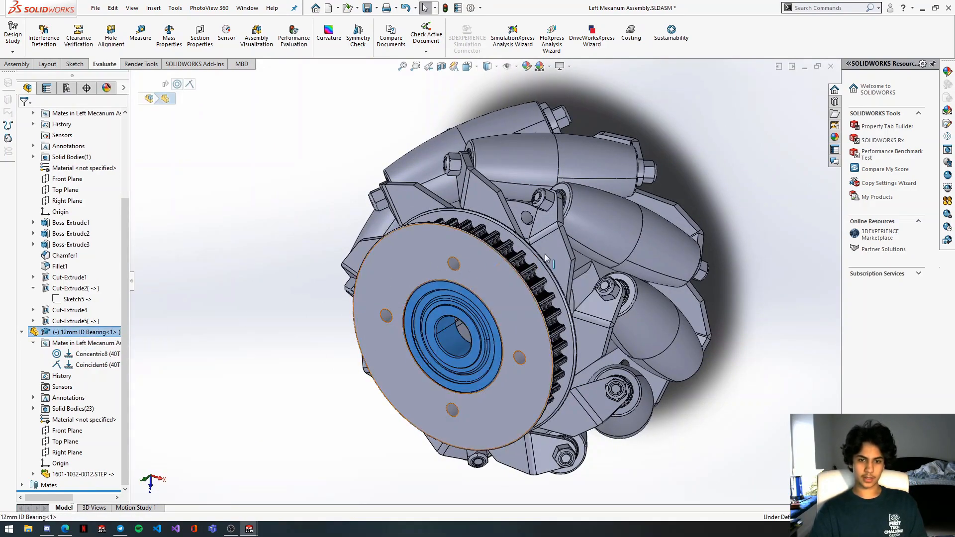
key("ctrl+v")
middle_click_drag(687, 190, 562, 295)
scroll(657, 183, "up", 2)
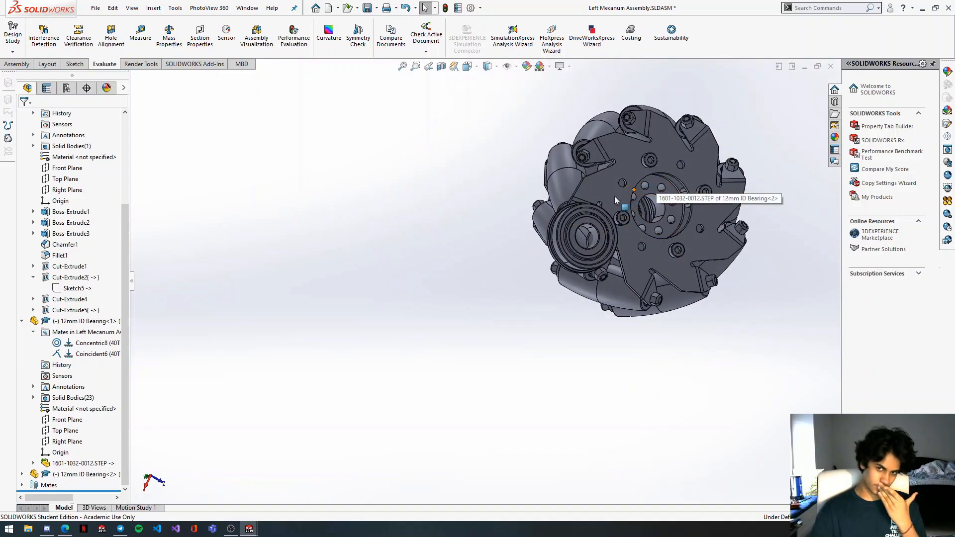
Mate the back face of the second bearing's flange coincident with the outer face of the wheel's side plate.
scroll(622, 195, "down", 2)
scroll(575, 232, "down", 3)
middle_click_drag(572, 232, 559, 248)
scroll(526, 228, "down", 4)
left_click(513, 218)
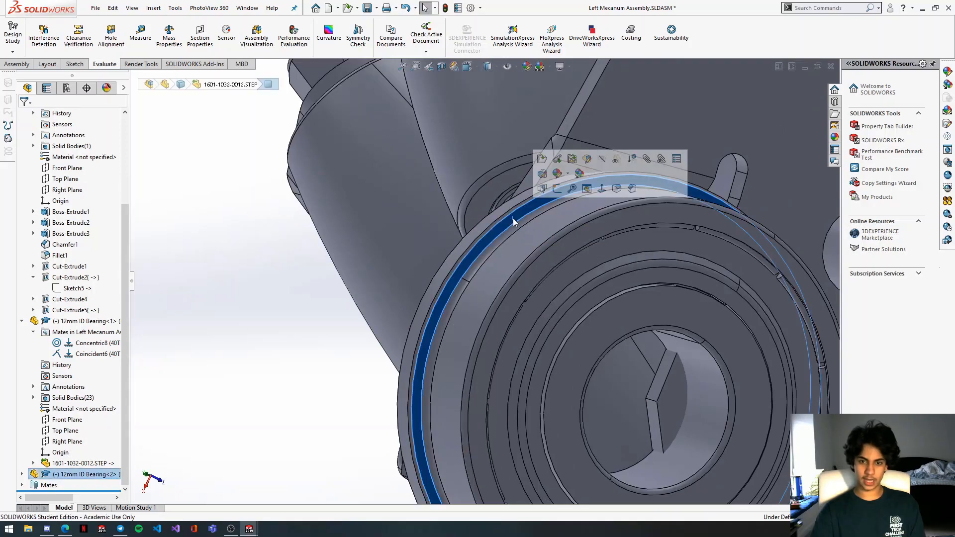
scroll(518, 217, "up", 4)
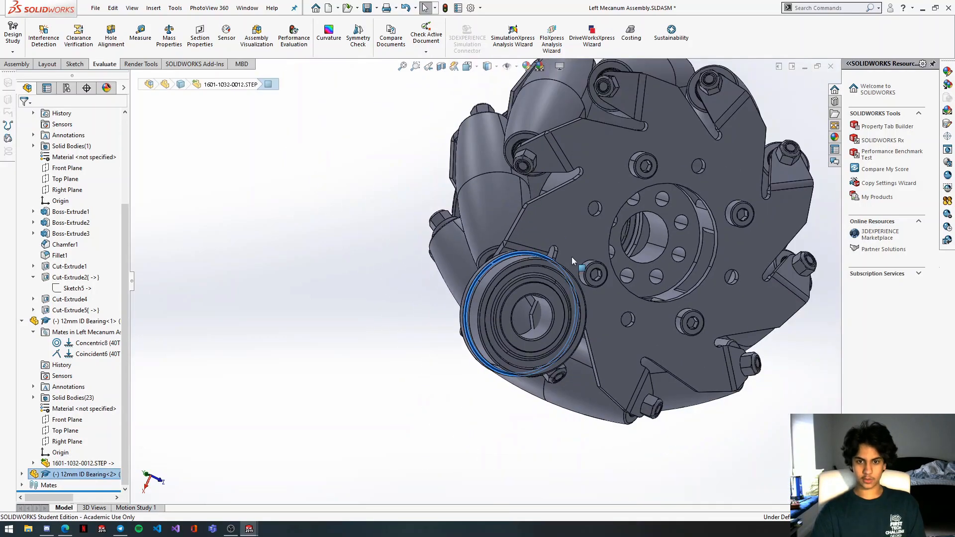
left_click(577, 214, "ctrl")
left_click(606, 205)
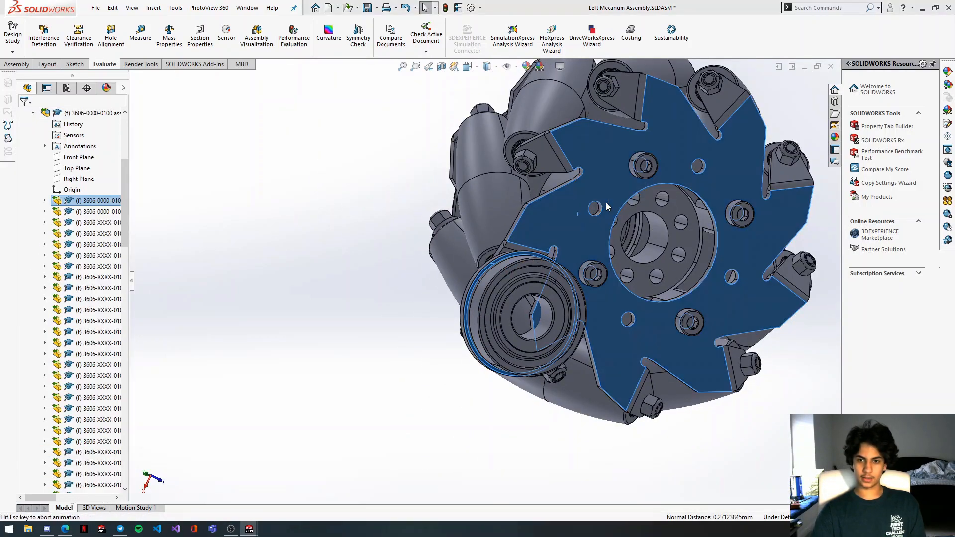
Flip the alignment of the second bearing's coincident mate with the side plate.
middle_click_drag(618, 228, 547, 249)
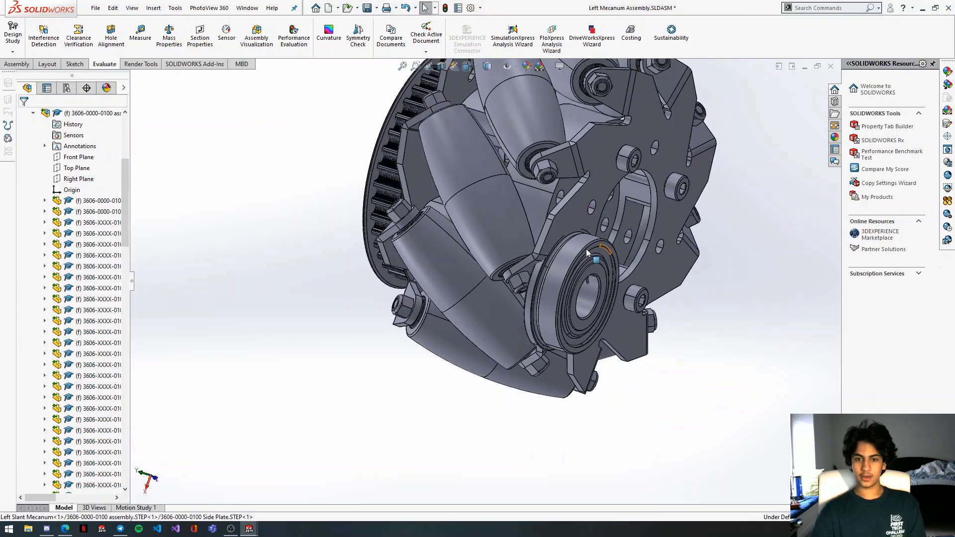
scroll(547, 248, "down", 5)
left_click(550, 250)
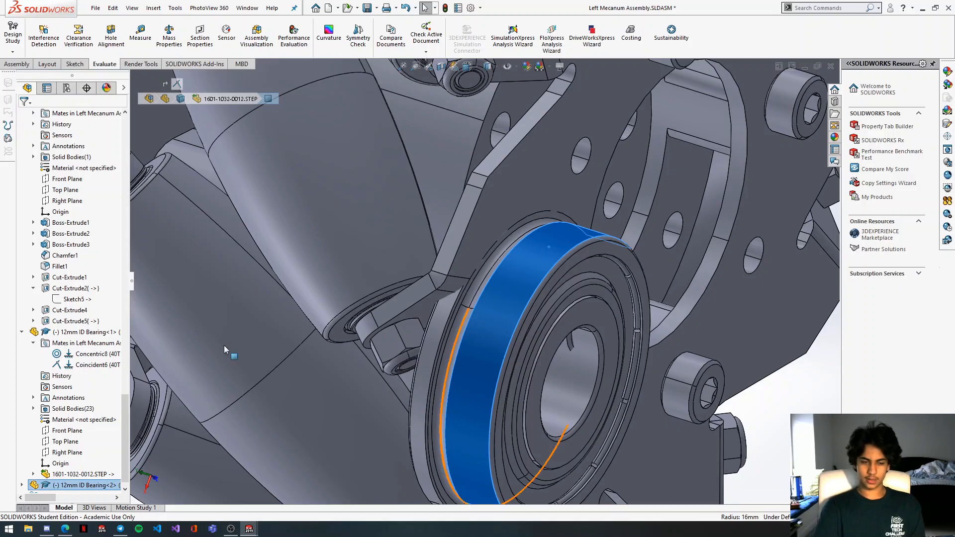
middle_click_drag(537, 306, 549, 308)
scroll(548, 309, "up", 5)
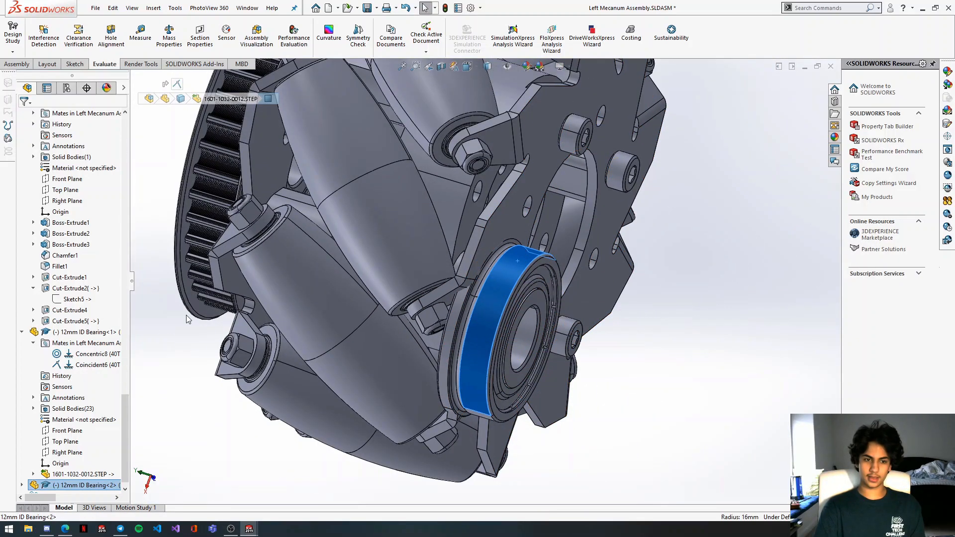
scroll(18, 426, "down", 1)
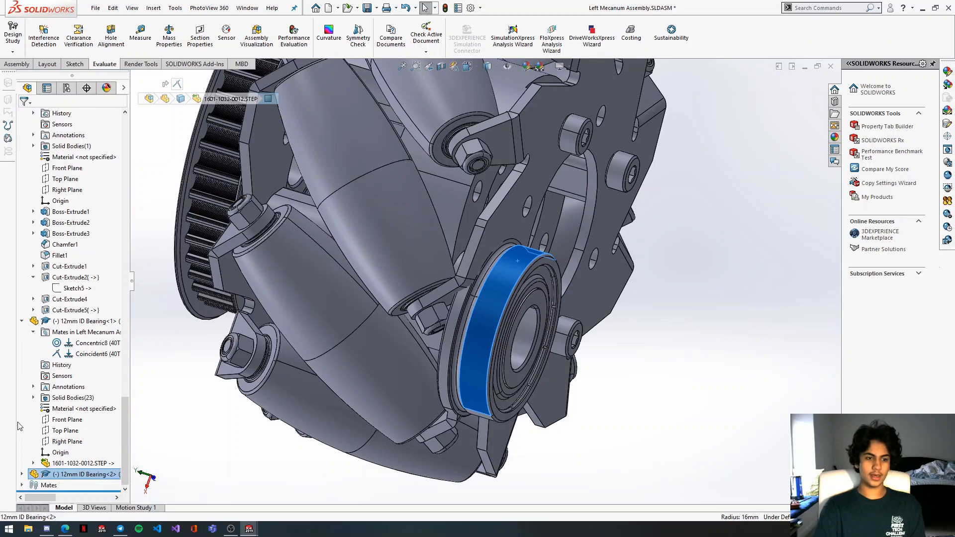
left_click(21, 474)
left_click(33, 365)
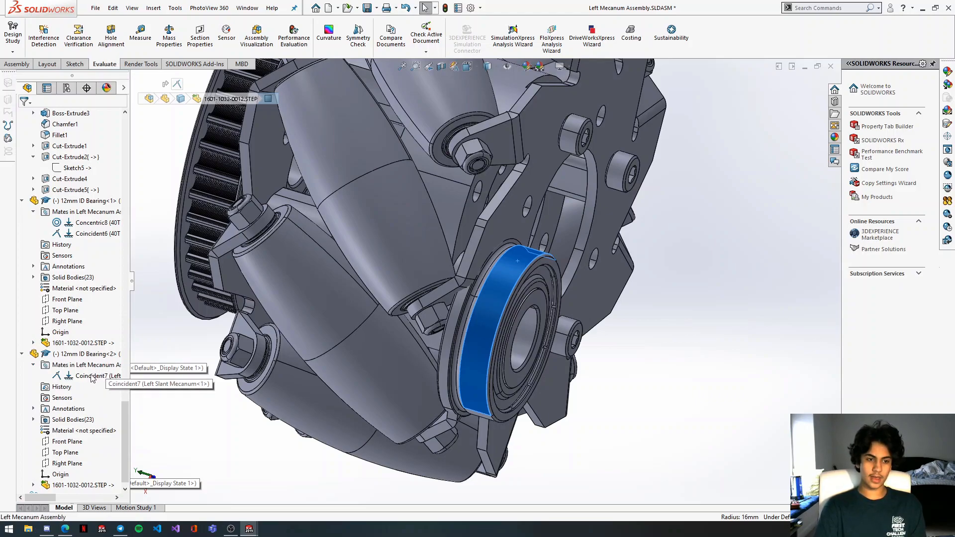
left_click(93, 376)
right_click(70, 379)
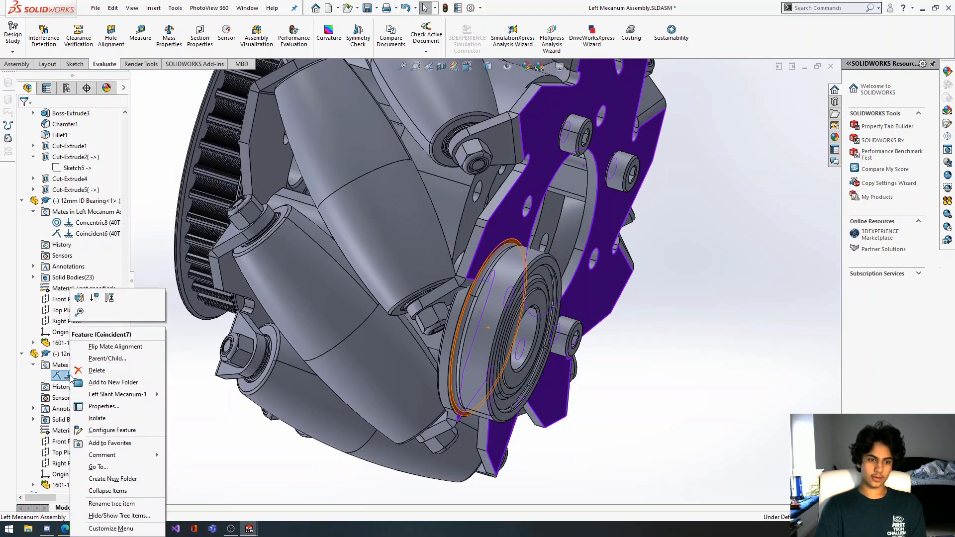
left_click(115, 347)
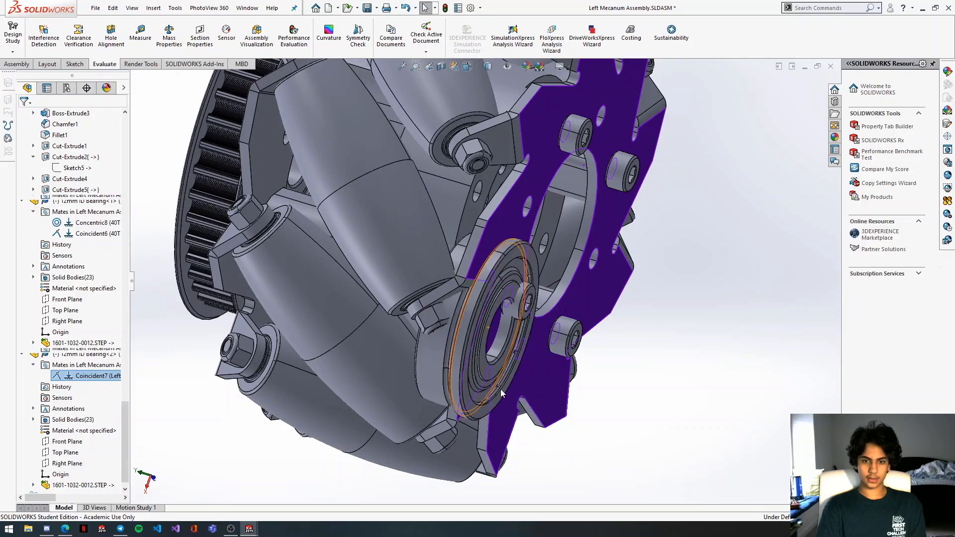
Mate the second bearing's outer cylindrical face concentric with the central bore of the wheel's side plate.
scroll(438, 365, "down", 3)
left_click(438, 365)
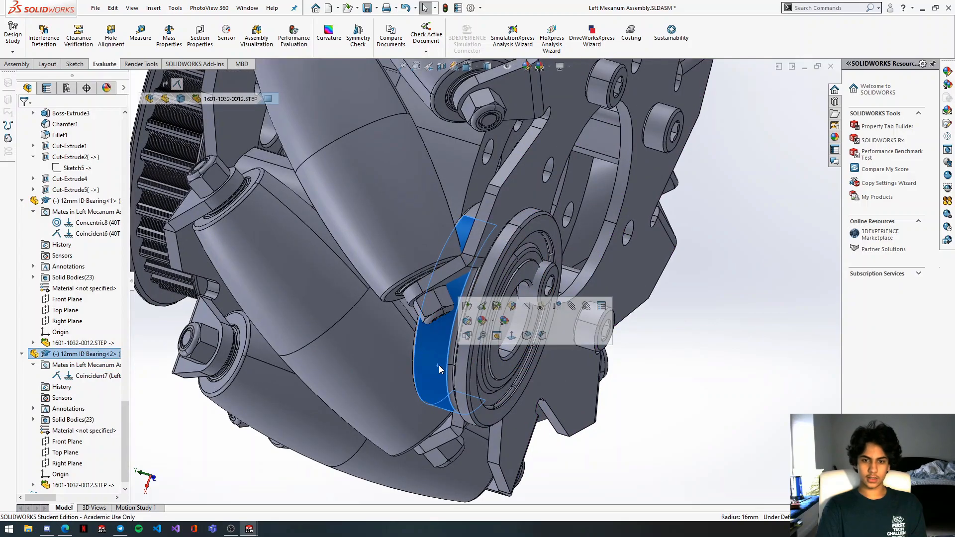
middle_click_drag(526, 265, 520, 224)
middle_click_drag(458, 337, 371, 390)
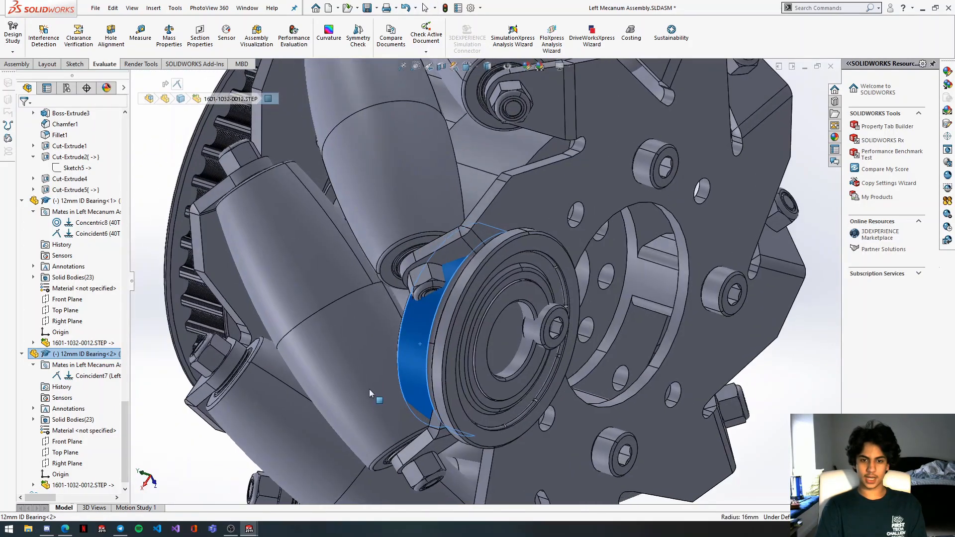
left_click(681, 314, "ctrl")
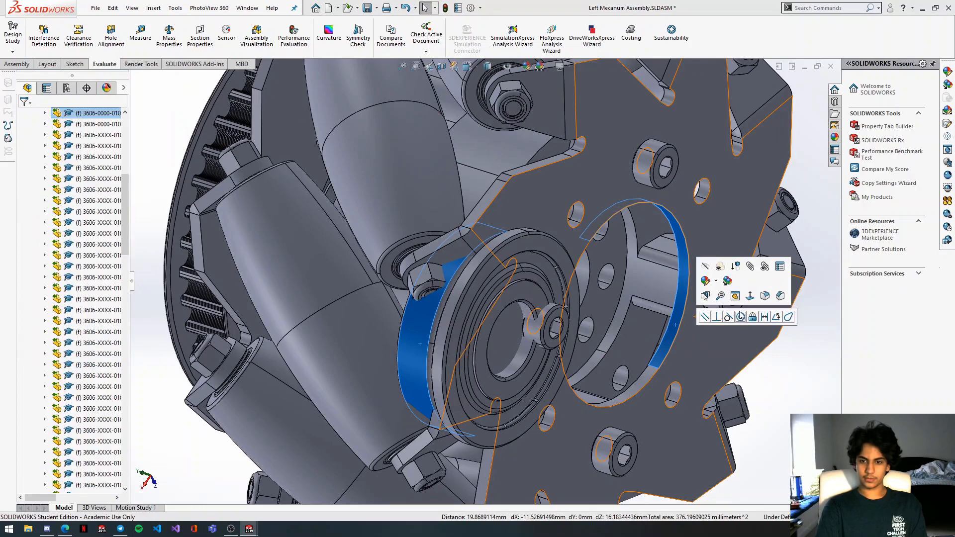
left_click(741, 318)
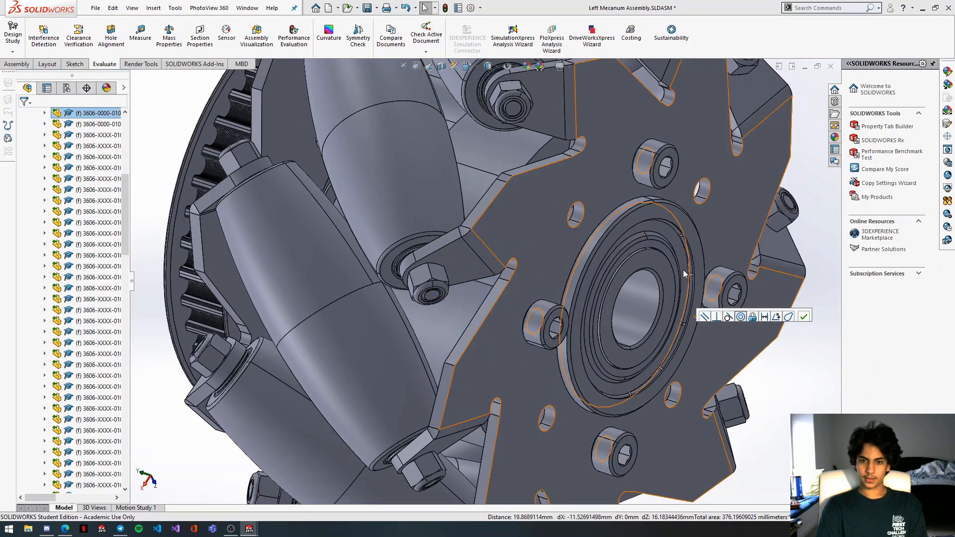
Save the Left Mecanum Assembly together with the modified 40T Pulley part.
key("f")
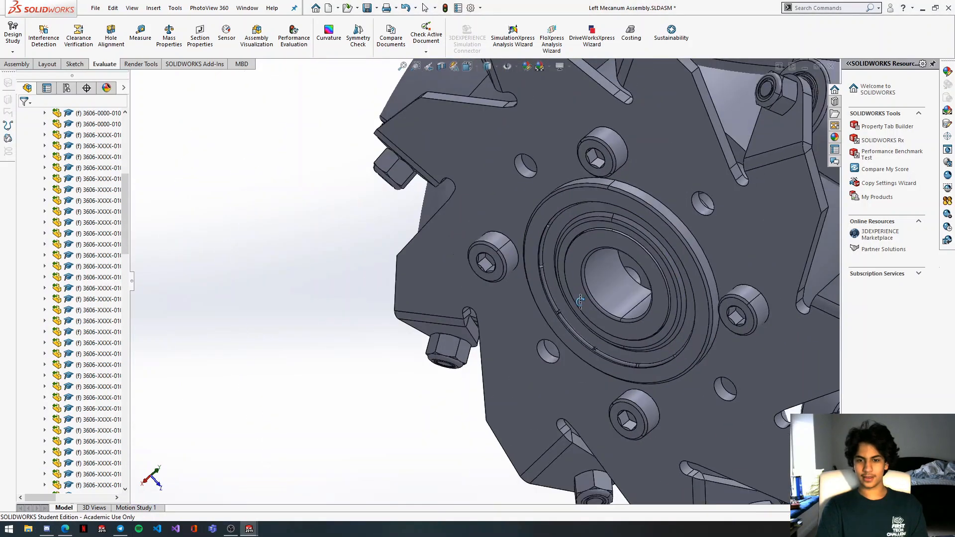
middle_click_drag(593, 295, 425, 343)
key("ctrl+s")
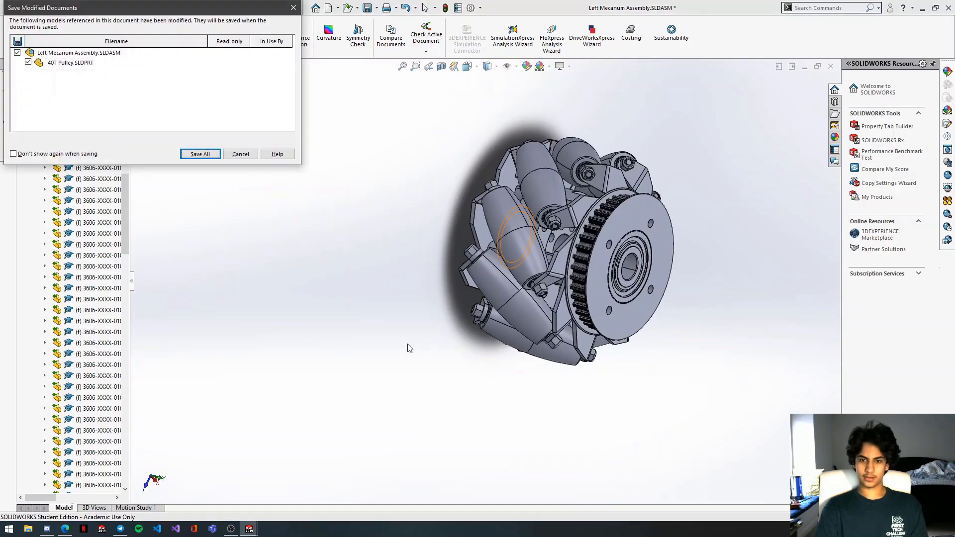
left_click(200, 154)
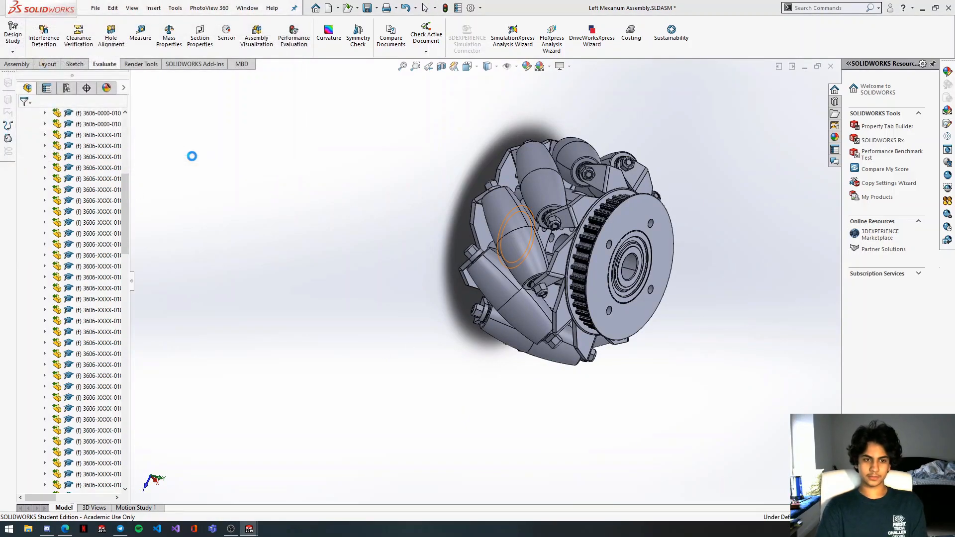